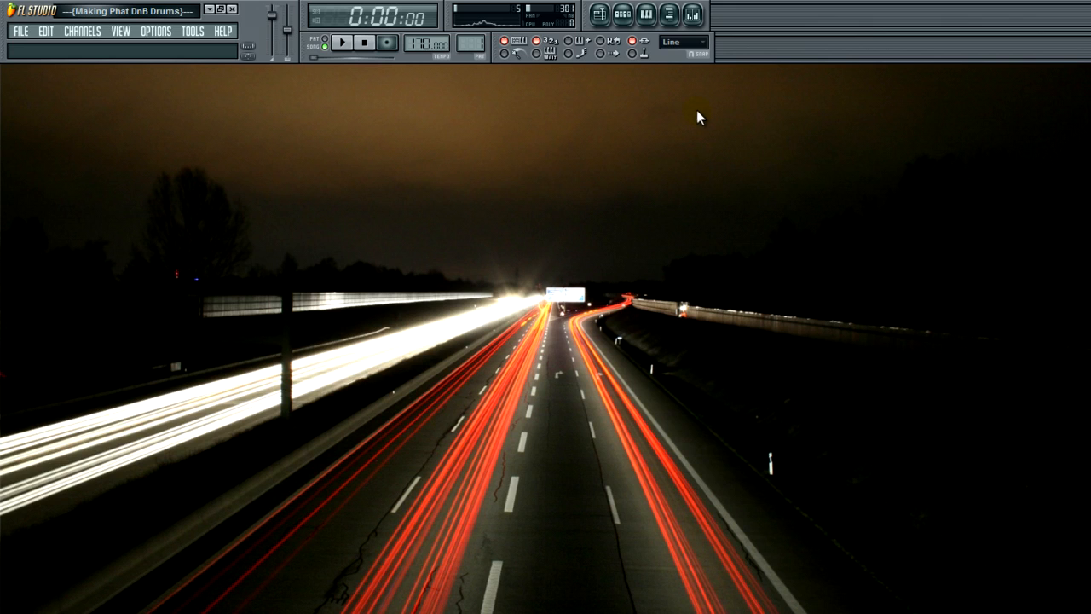
- Open the playlist and mute every track except Kick 1 and Snare
left_click(607, 15)
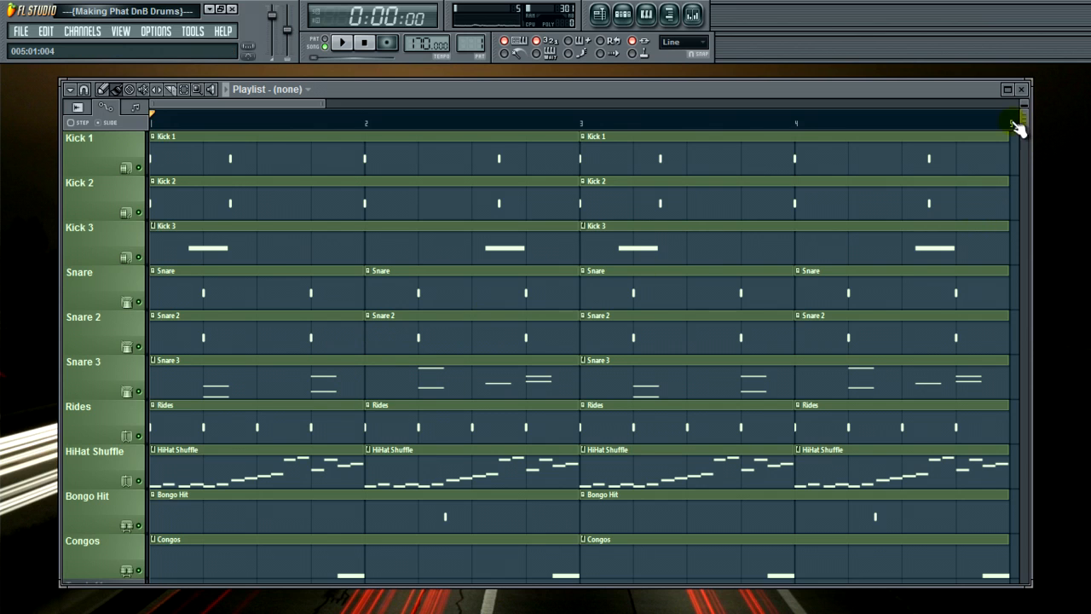
mouse_move(1027, 116)
left_mouse_down()
mouse_move(1027, 127)
mouse_move(1027, 108)
left_mouse_up()
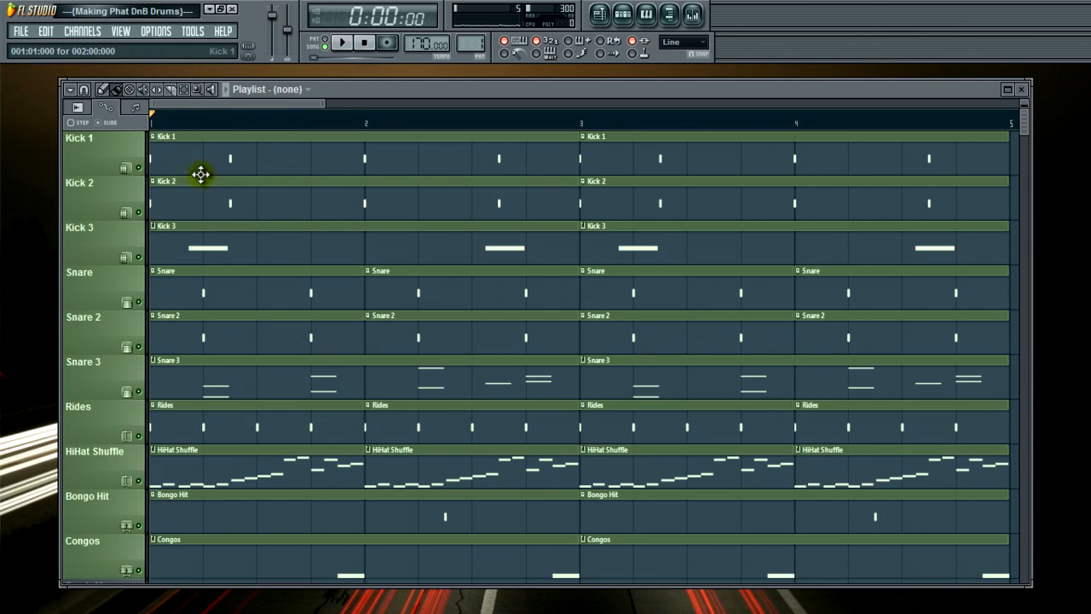
right_click(138, 168)
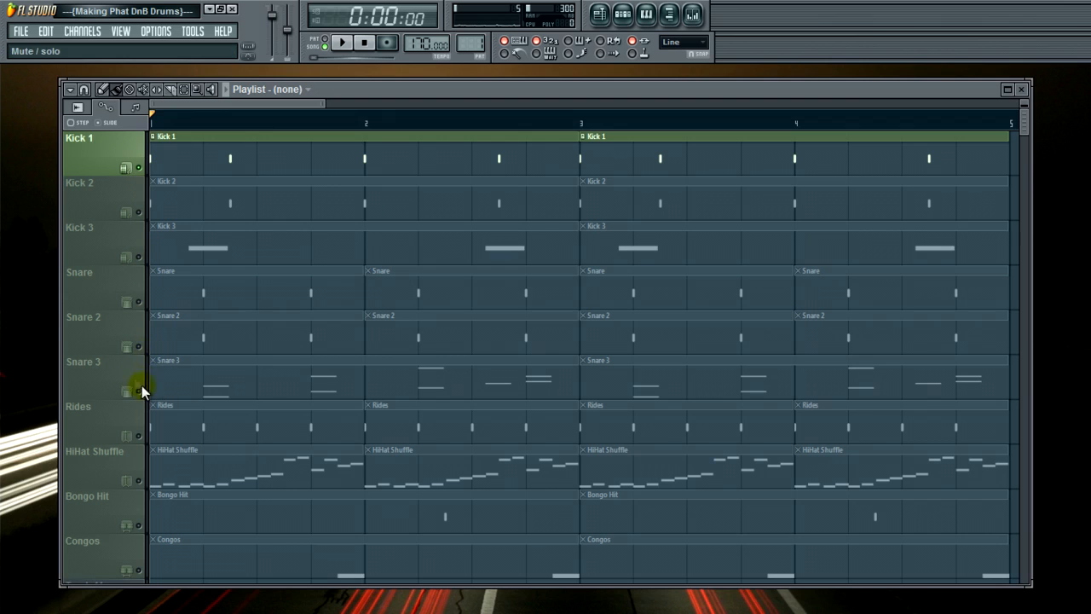
right_click(138, 303)
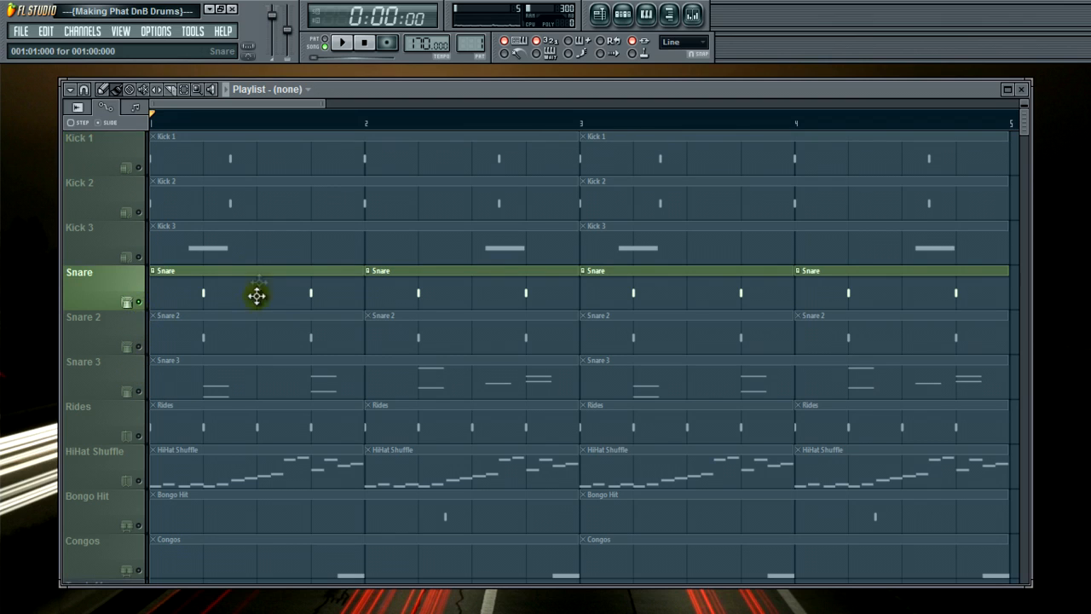
left_click(138, 168)
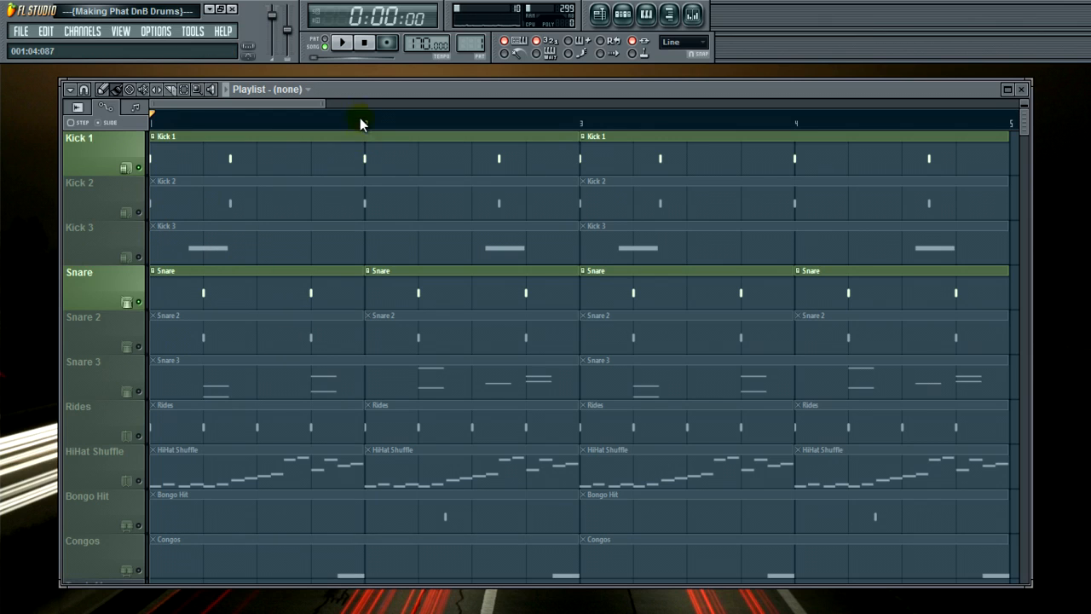
- Play back the Kick 1 and Snare tracks together, stop playback, and select the Kick 1 pattern
left_click(341, 44)
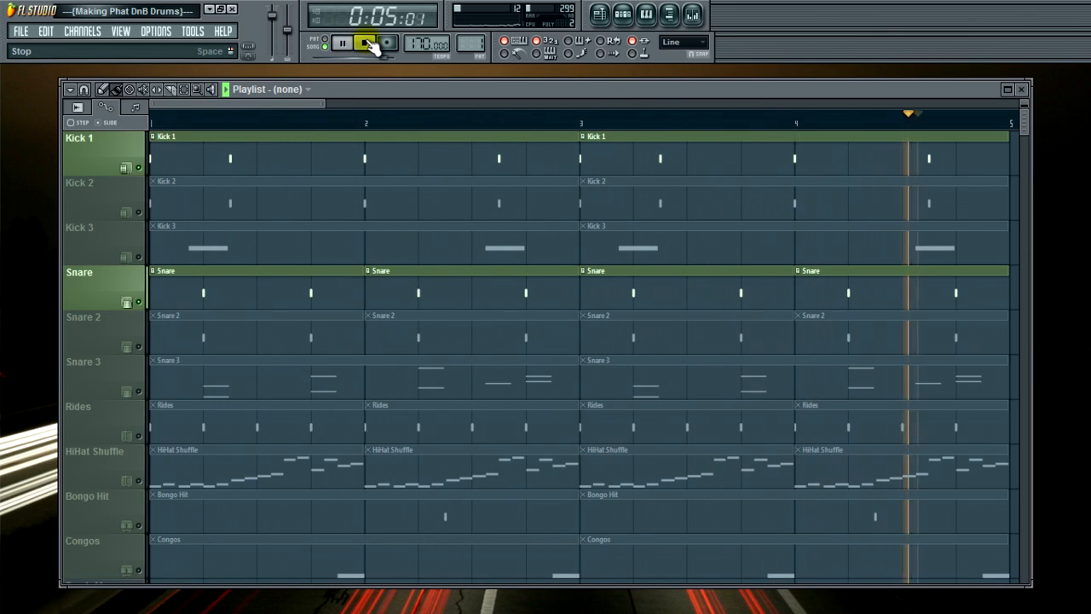
left_click(368, 45)
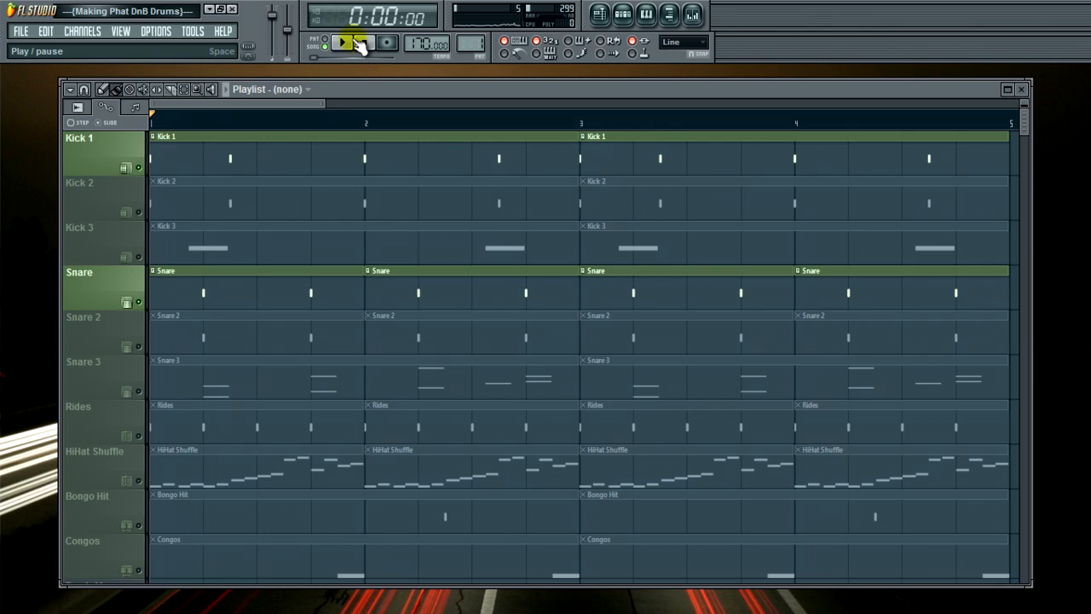
left_click(190, 146)
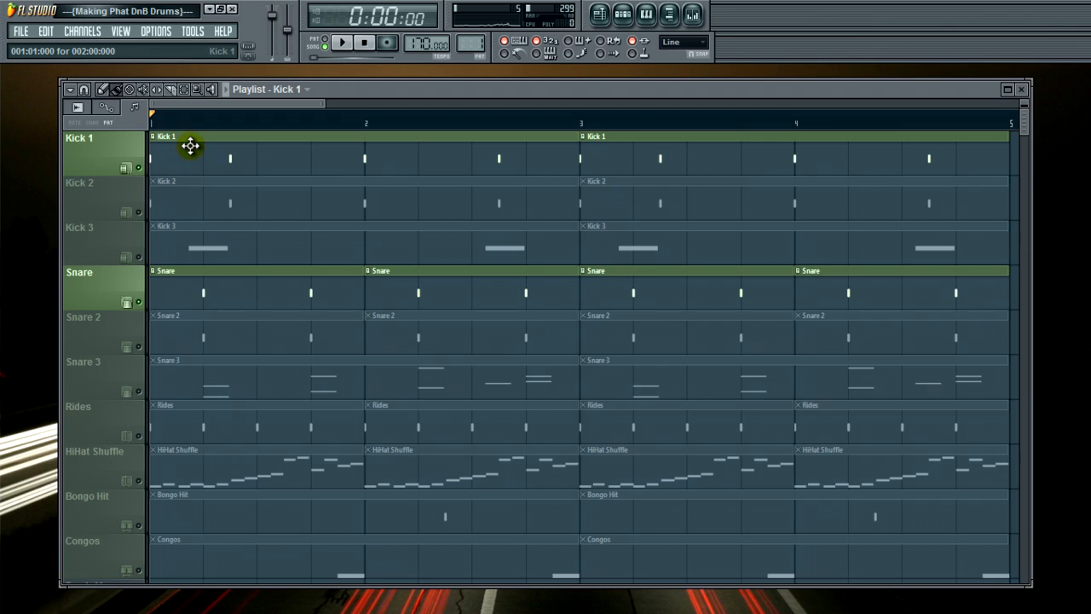
left_click(187, 146)
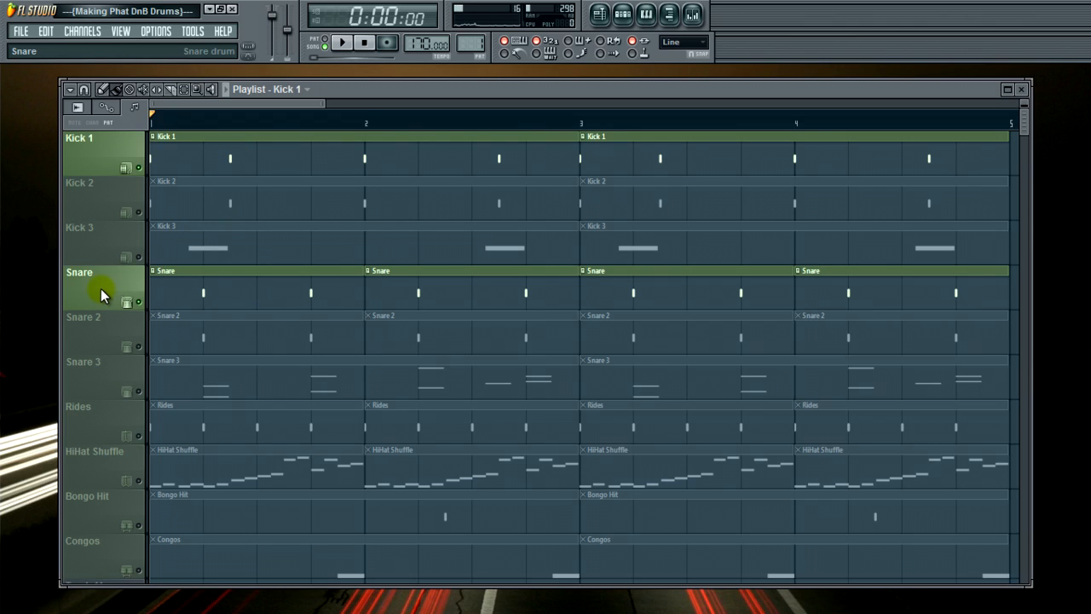
- Select the Snare pattern and open its sample's channel settings from the step sequencer, with the playlist narrowed to make room
left_click(473, 46)
left_click(503, 98)
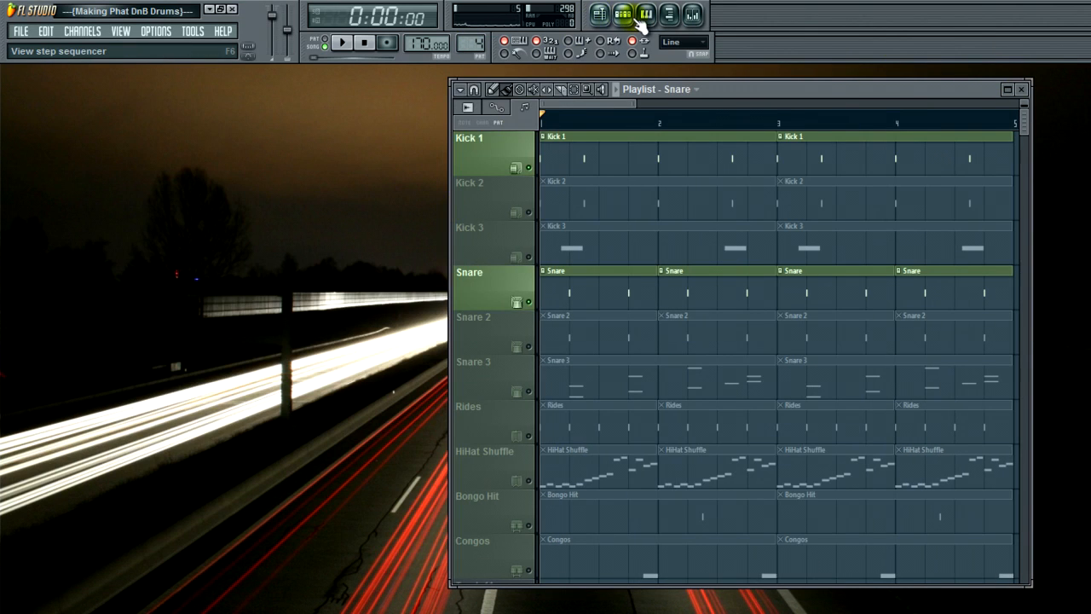
left_click(641, 21)
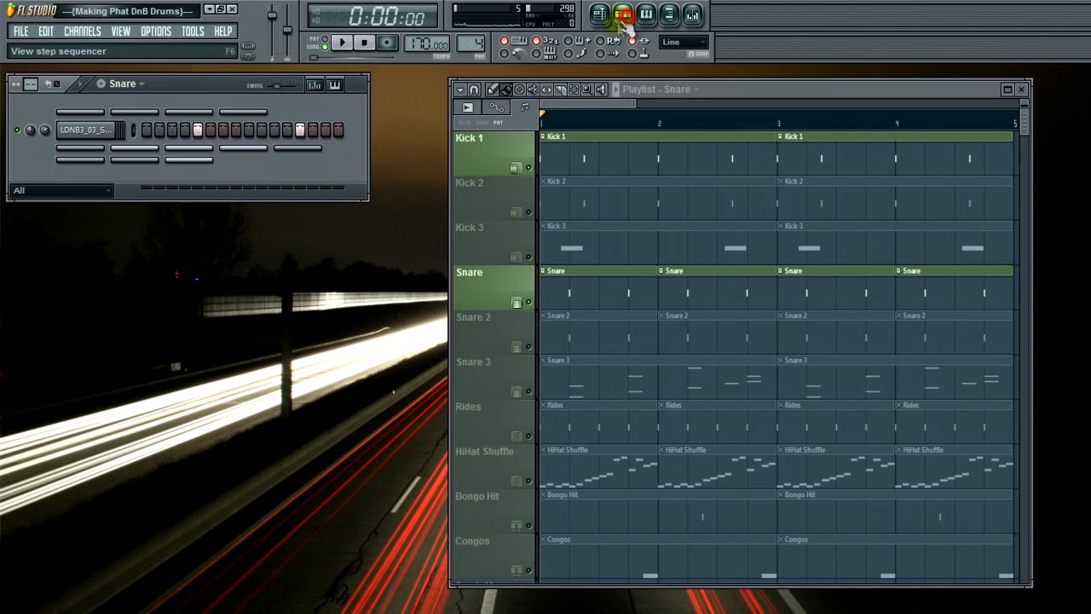
left_click(106, 131)
left_click_drag(743, 142, 253, 173)
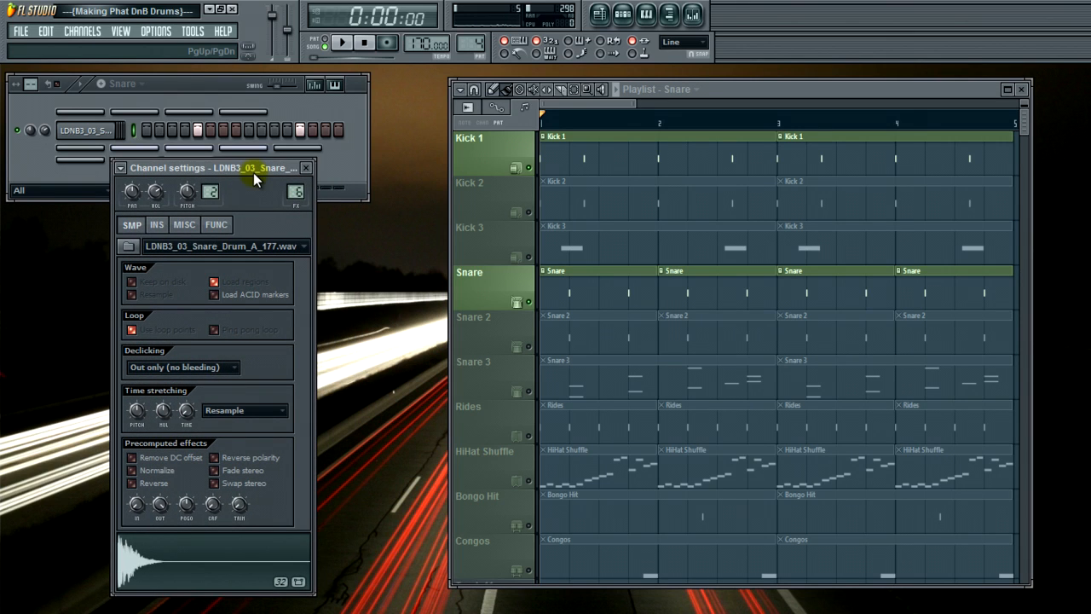
left_click_drag(254, 172, 181, 166)
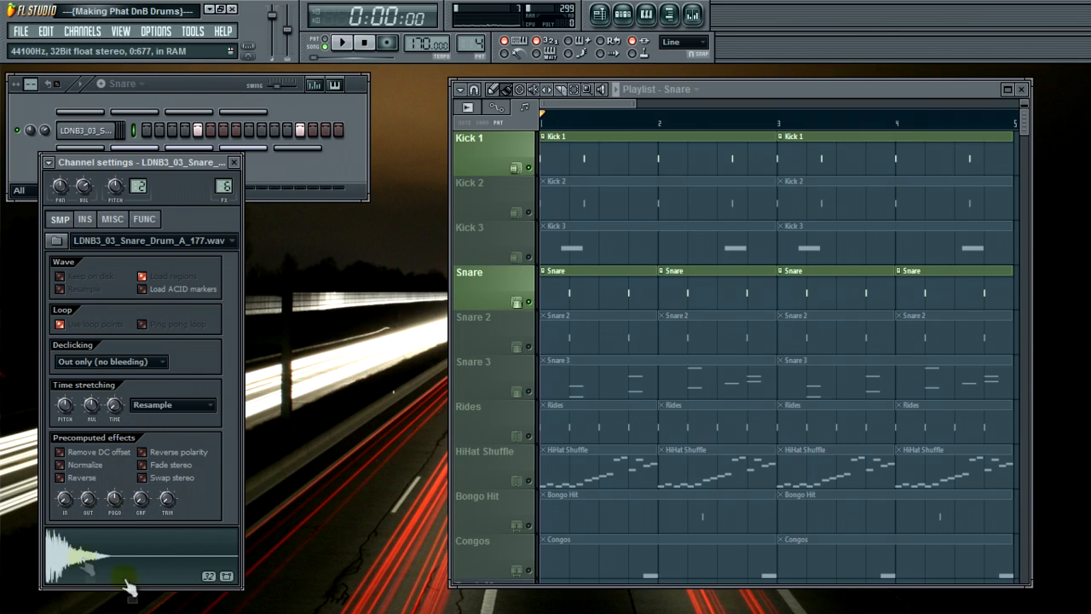
- Audition the Snare pattern and shorten its sample's tail with the precomputed fade-out effect
left_click(341, 42)
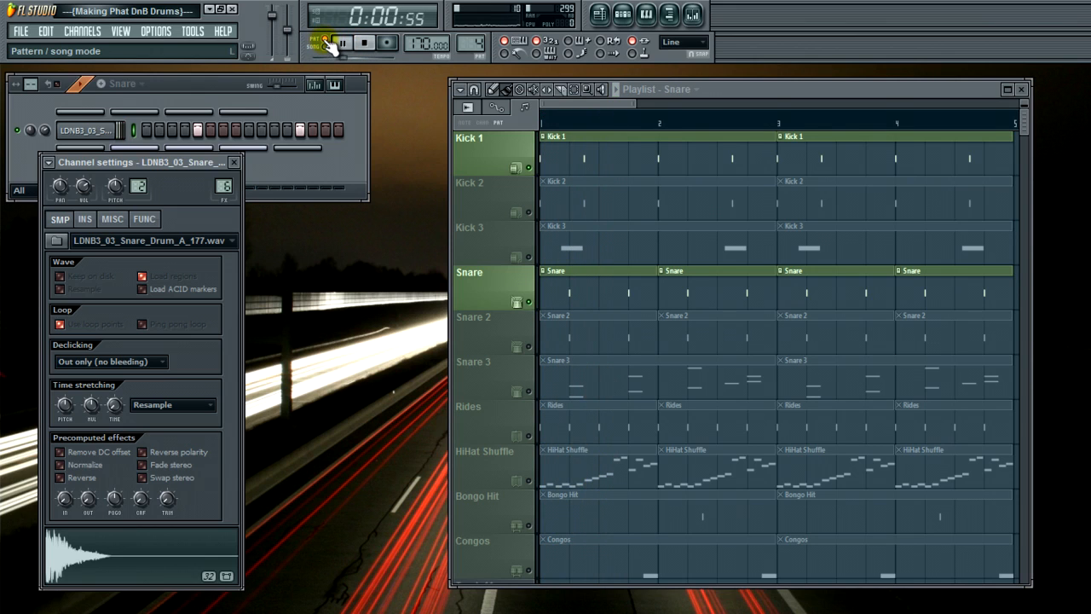
left_click(361, 41)
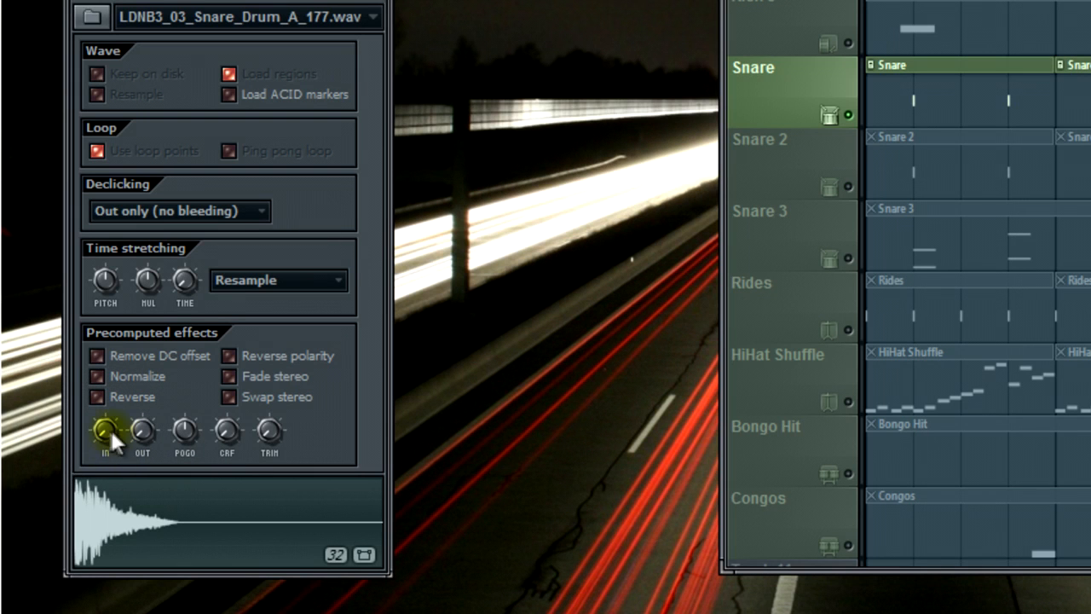
left_click_drag(109, 427, 112, 105)
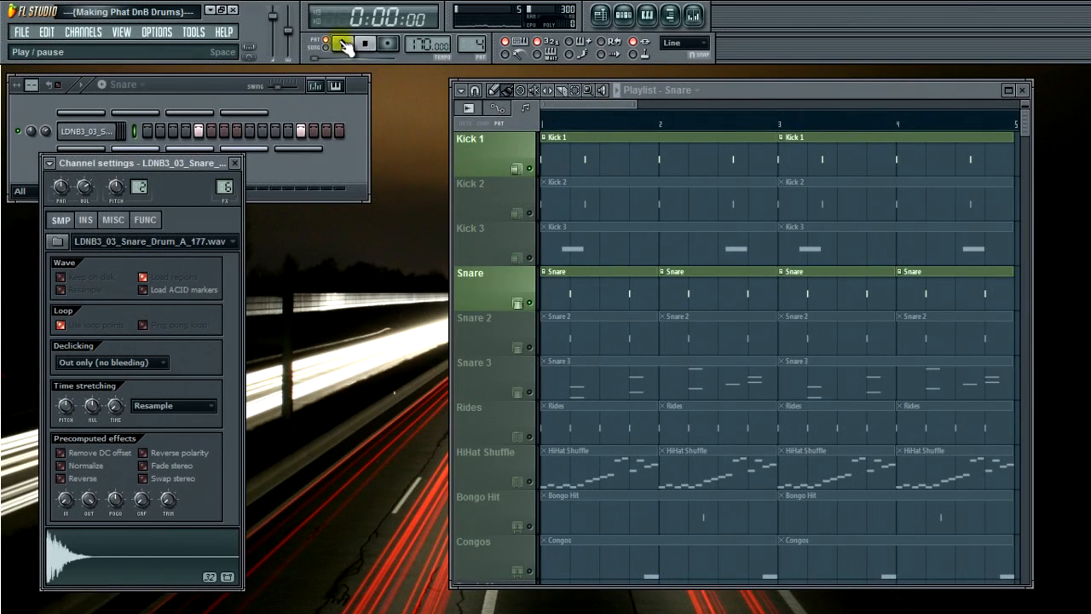
left_click(344, 44)
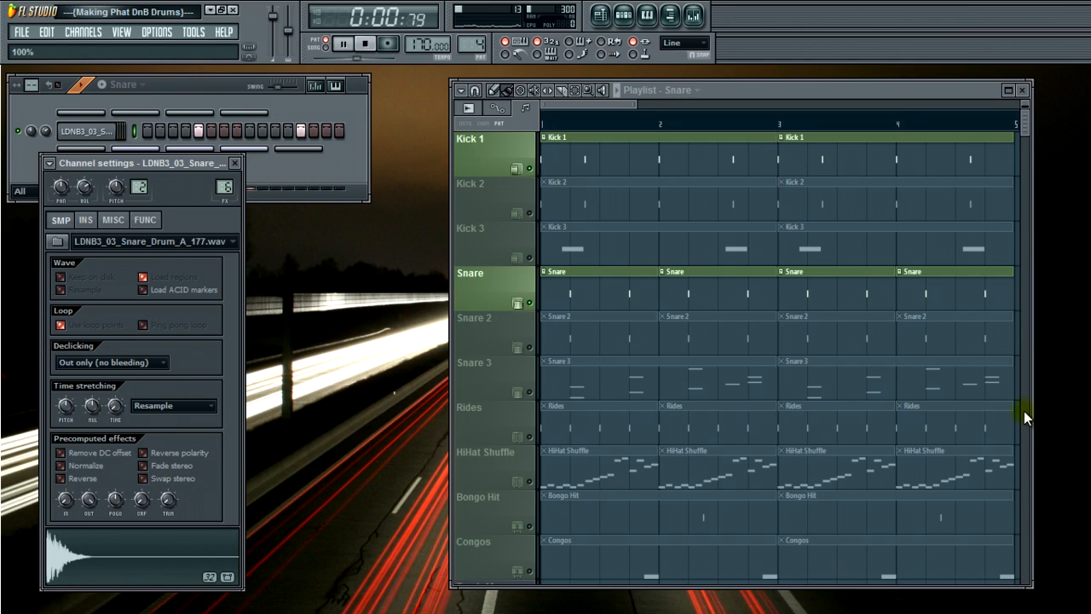
left_click(365, 42)
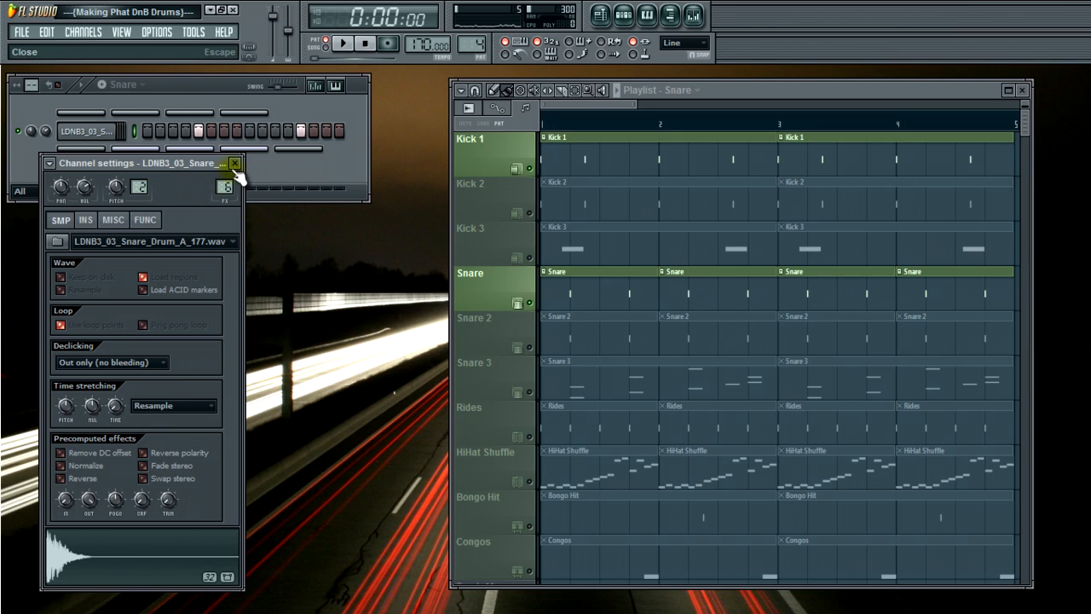
- Unmute only the Snare and Snare 2 tracks and play them together in song mode
right_click(528, 349)
left_click(528, 303)
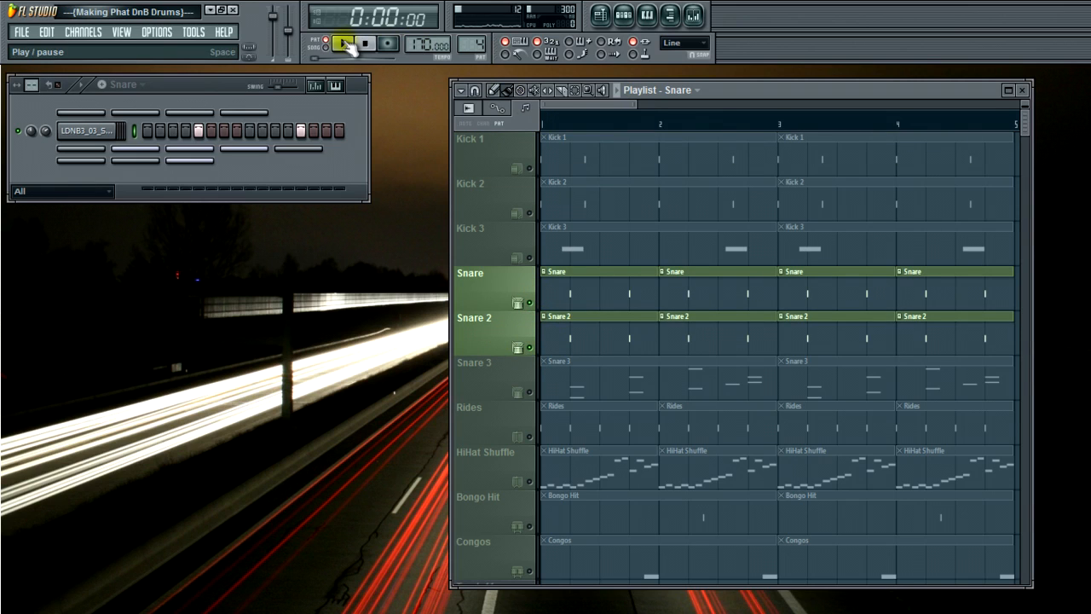
left_click(325, 47)
left_click(342, 45)
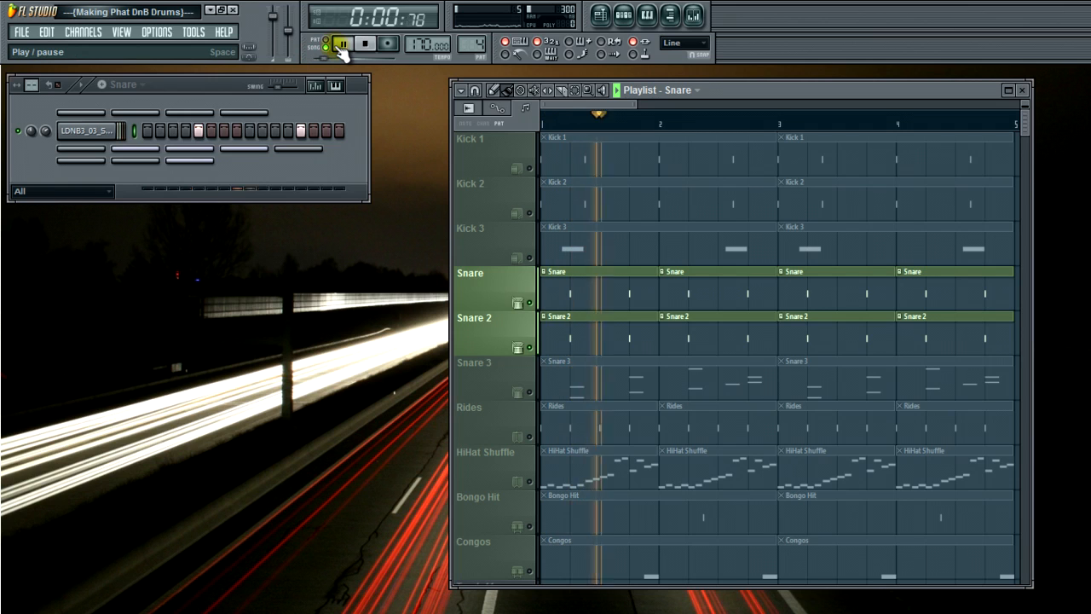
- Audition the Snare 2 pattern on its own, then open its channel settings and preview the sample's waveform
left_click(591, 342)
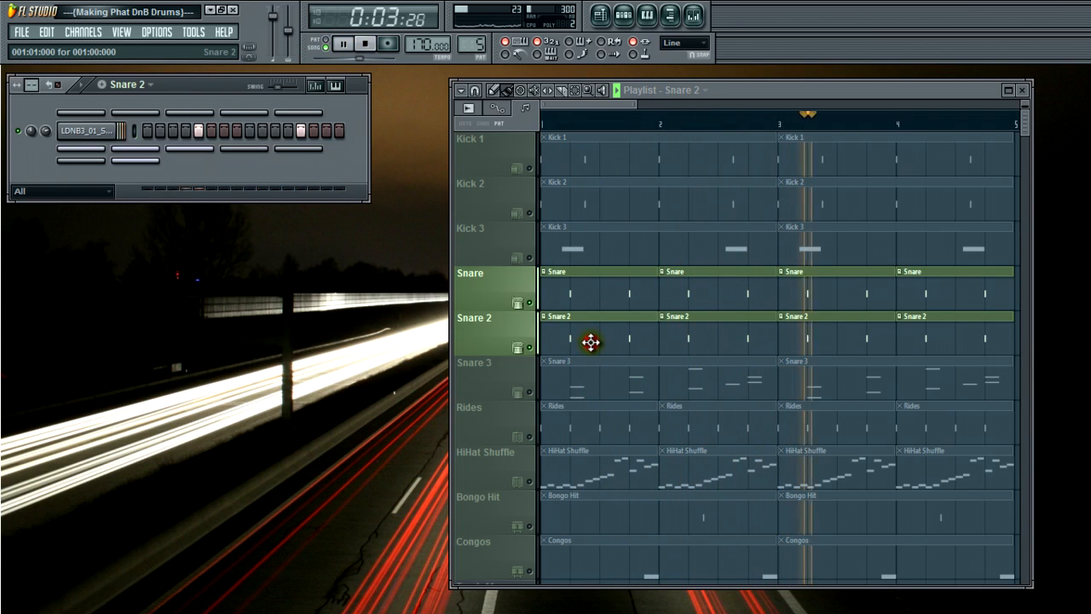
left_click(366, 45)
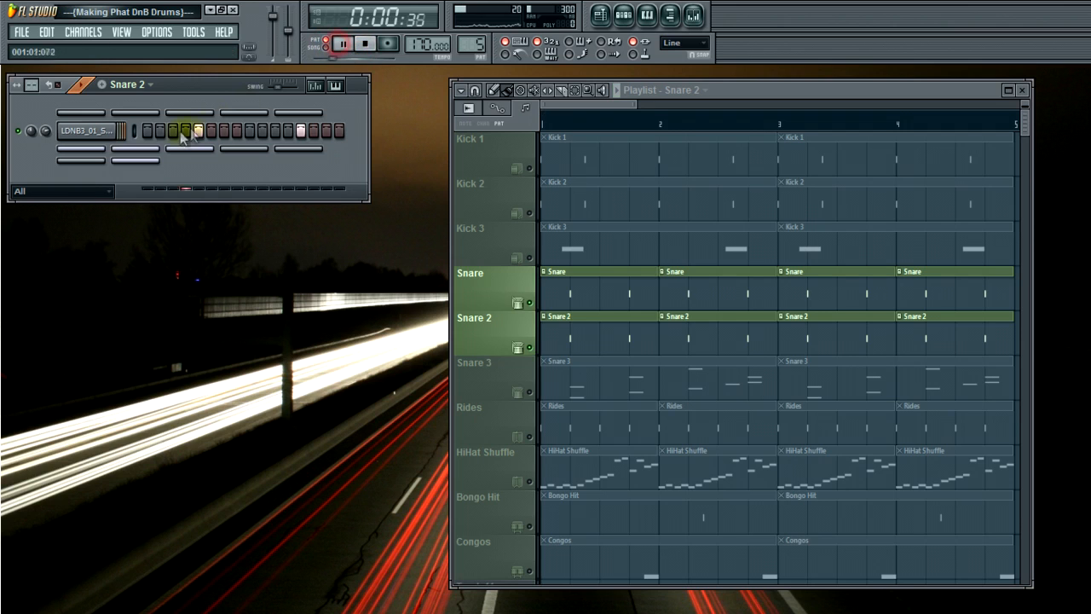
key("space")
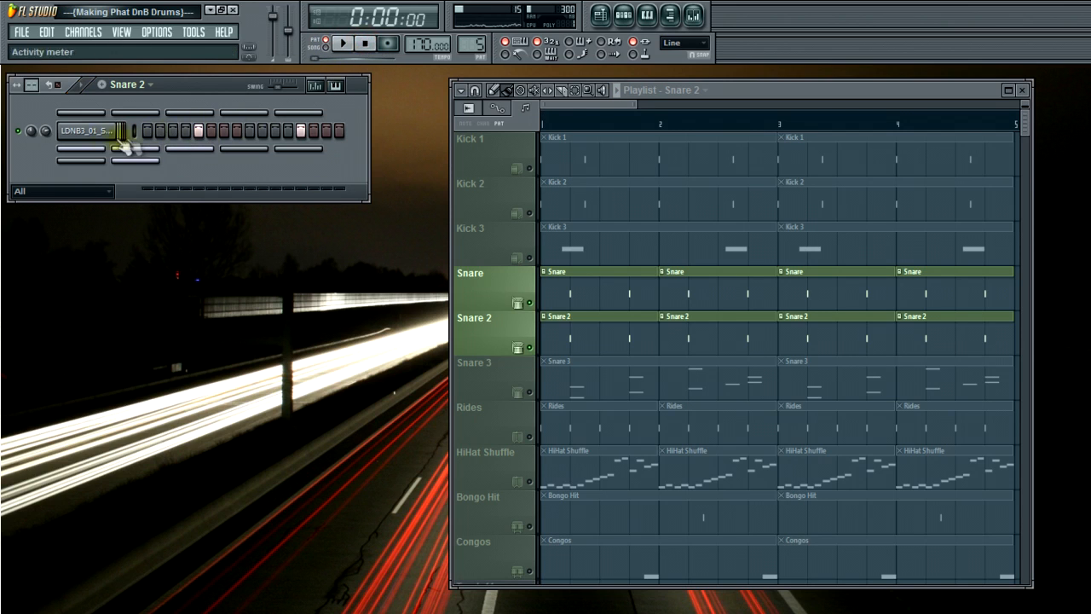
left_click(97, 132)
left_click_drag(91, 507, 96, 539)
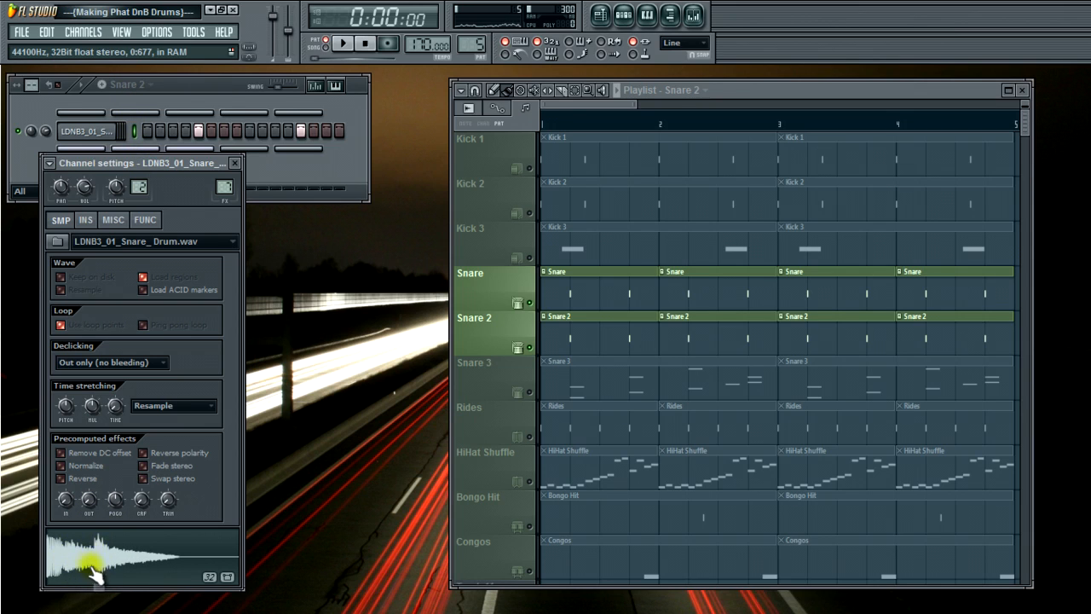
left_click(105, 558)
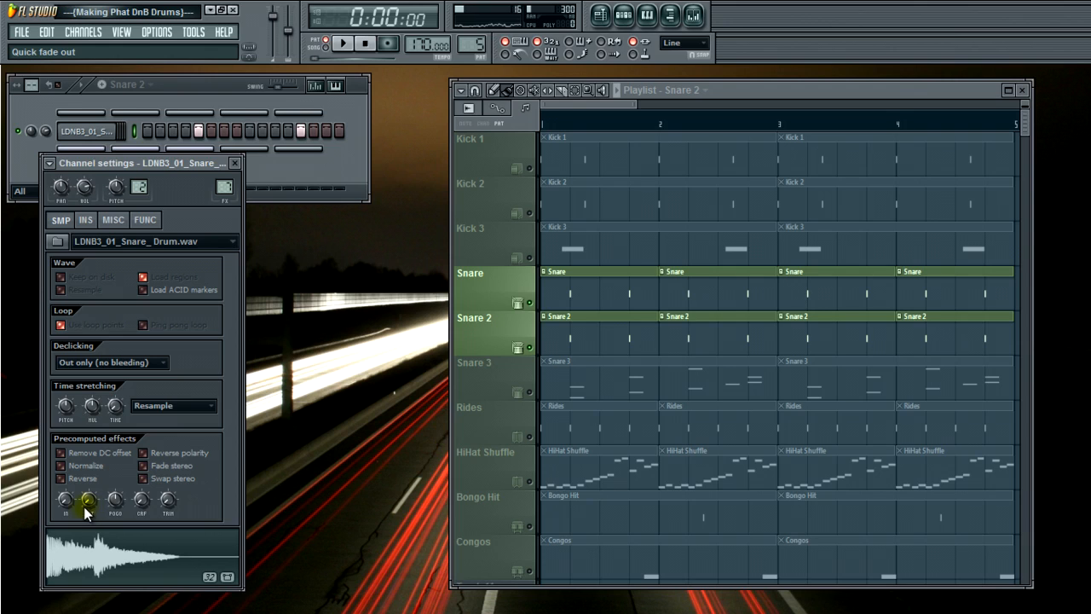
- Shorten the Snare 2 sample's tail with the precomputed fade-out, preview it, and close the channel settings
left_click_drag(90, 505, 105, 381)
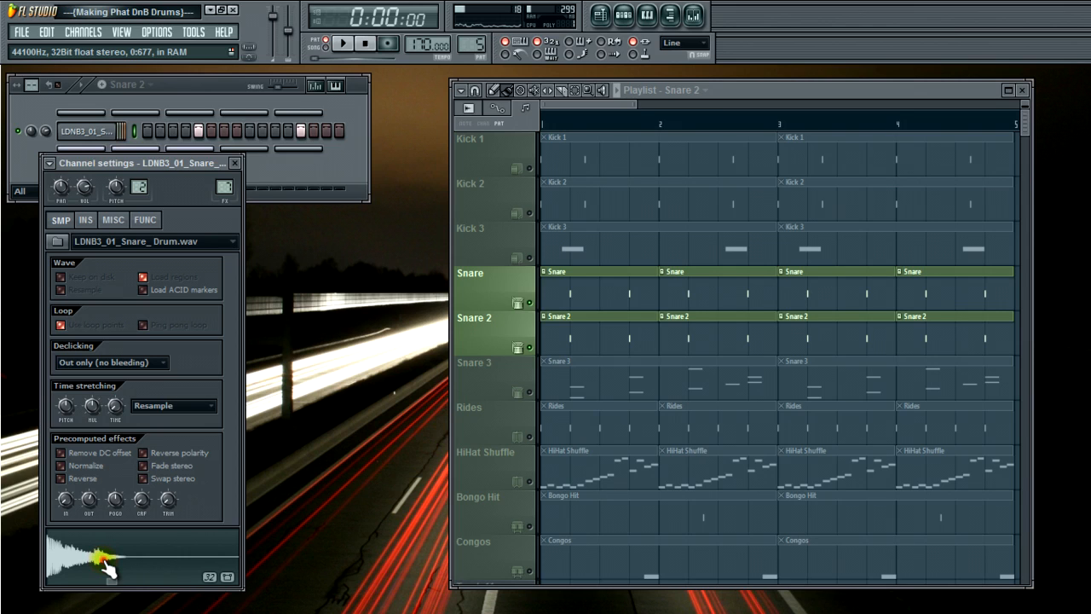
scroll(90, 502, "up", 10)
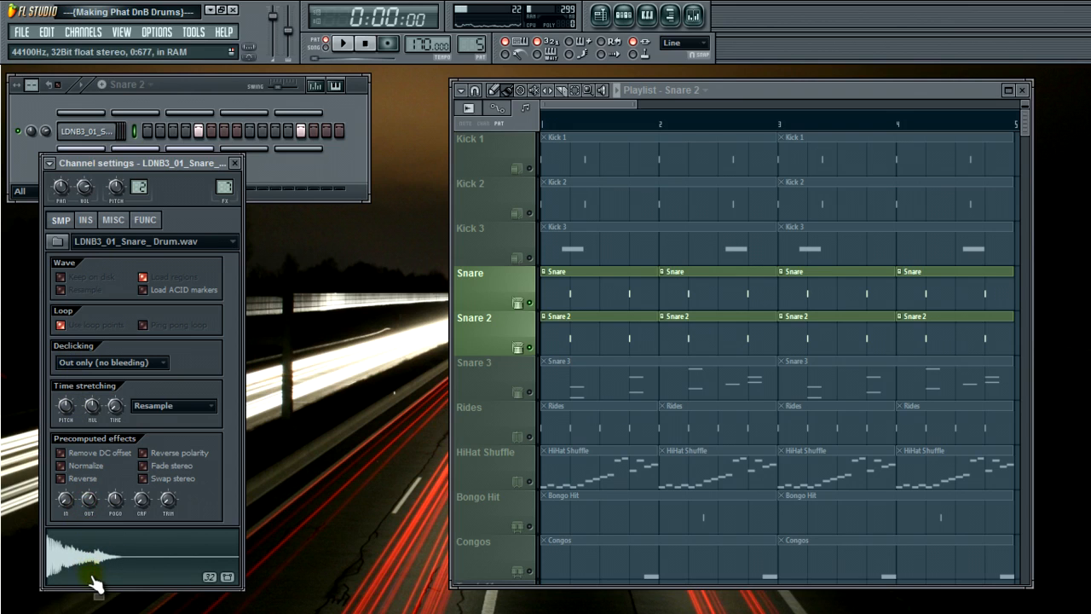
left_click_drag(91, 505, 91, 500)
left_click(96, 547)
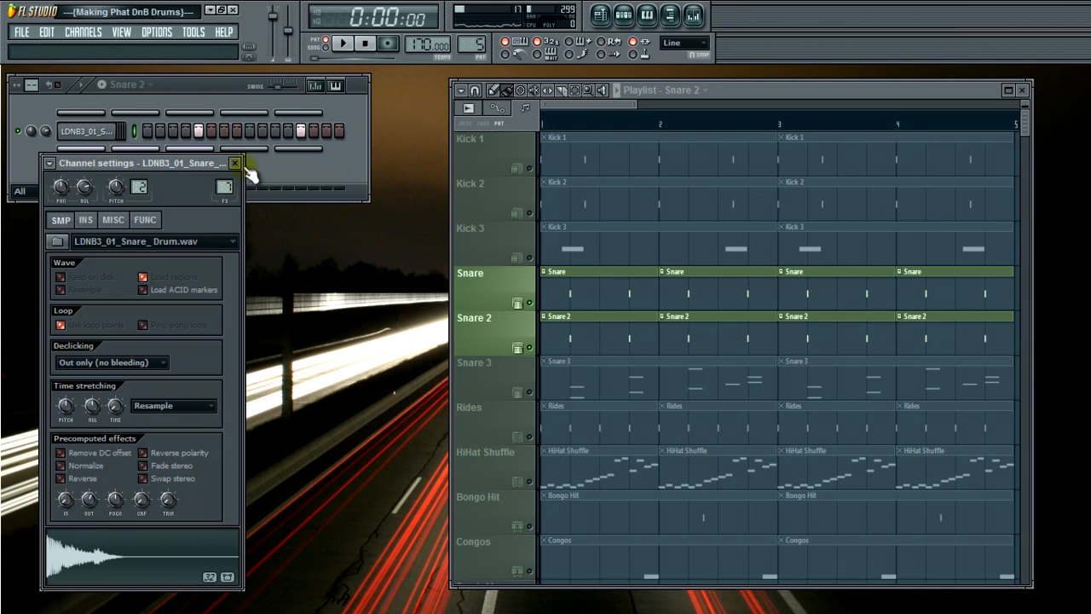
left_click(236, 163)
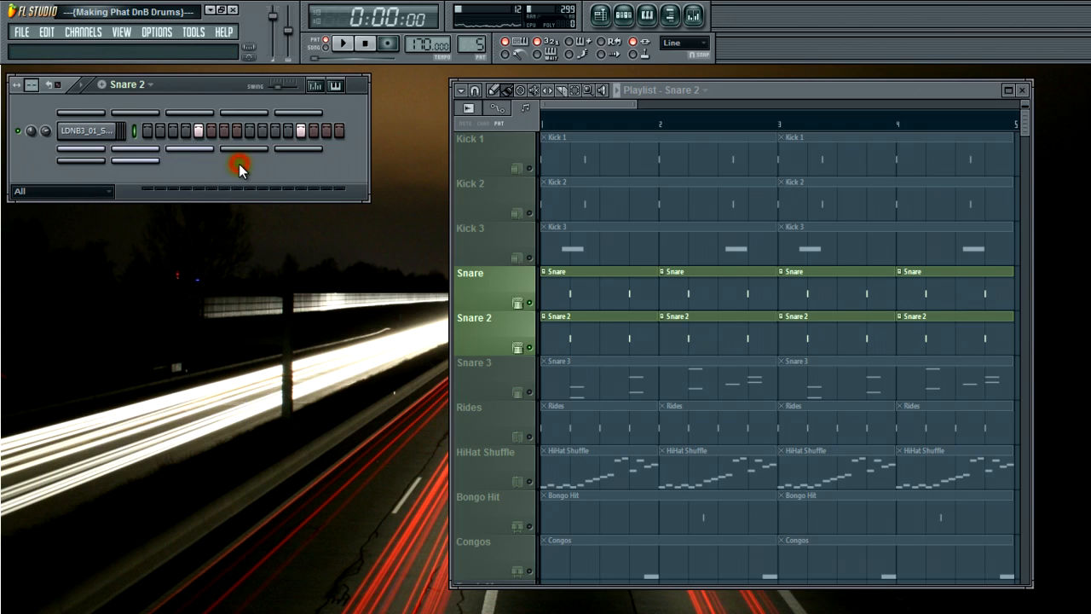
- Solo the Kick 1 track in the playlist
left_click(1025, 126)
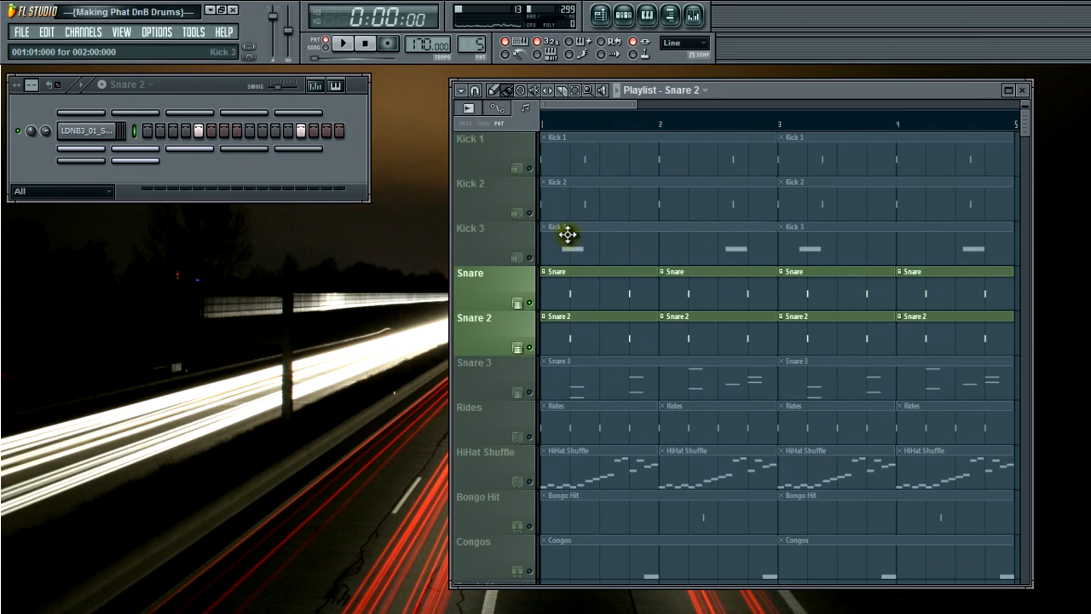
right_click(529, 302)
right_click(528, 168)
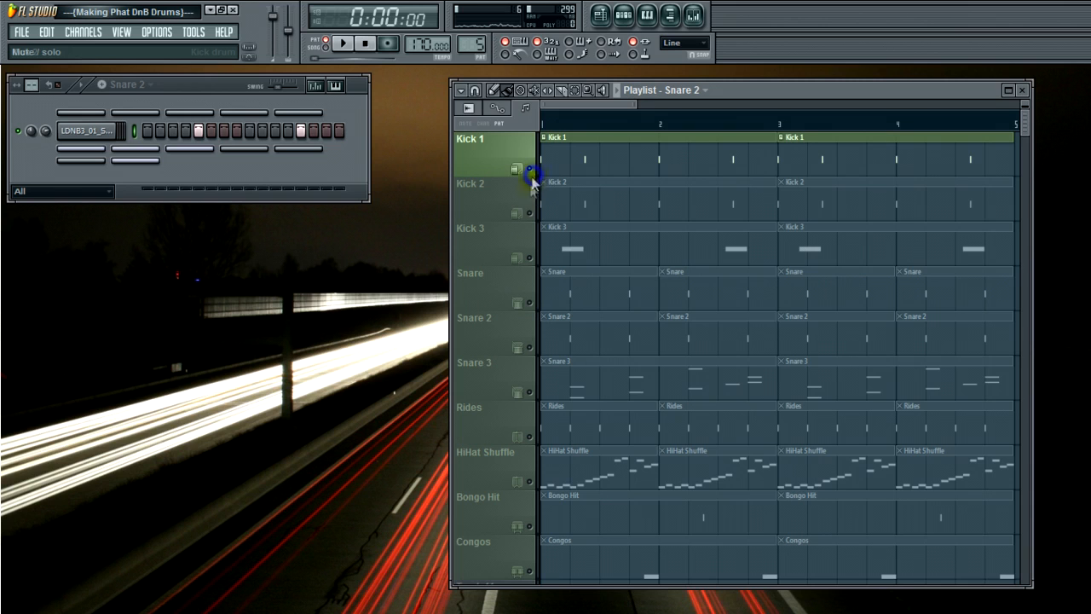
- Play the selected Snare 2 pattern in pattern mode, keep the playlist in view, and stop playback
left_click(327, 44)
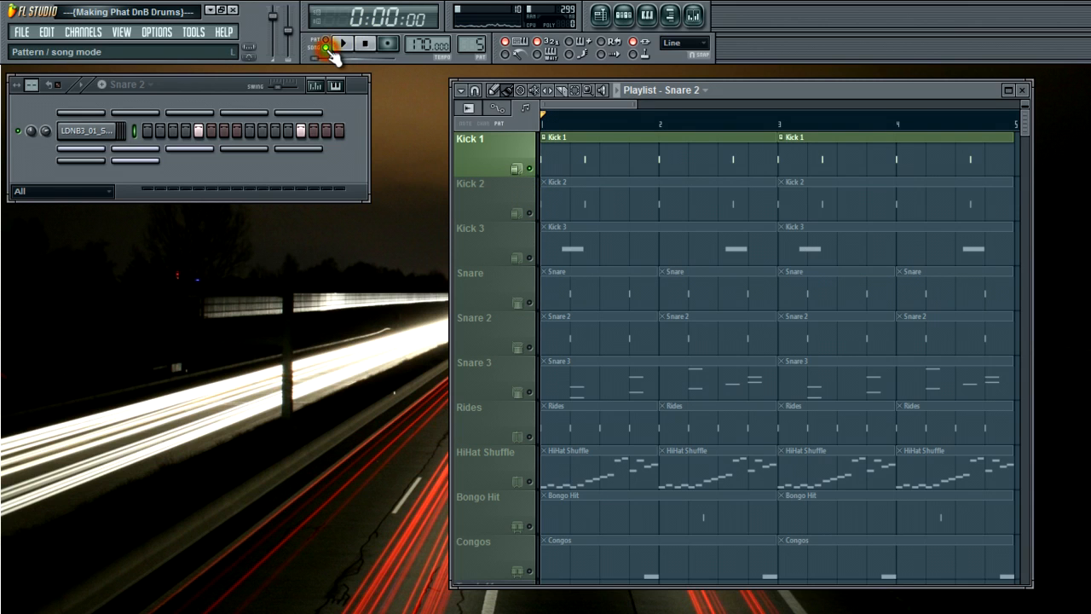
key("F5")
left_click(325, 43)
left_click(342, 45)
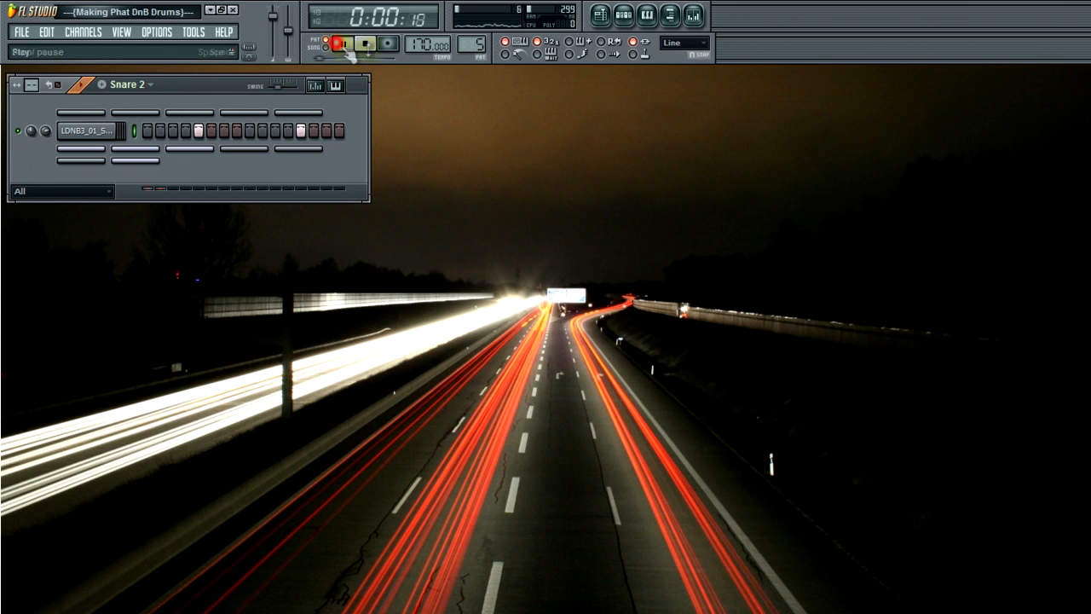
left_click(601, 15)
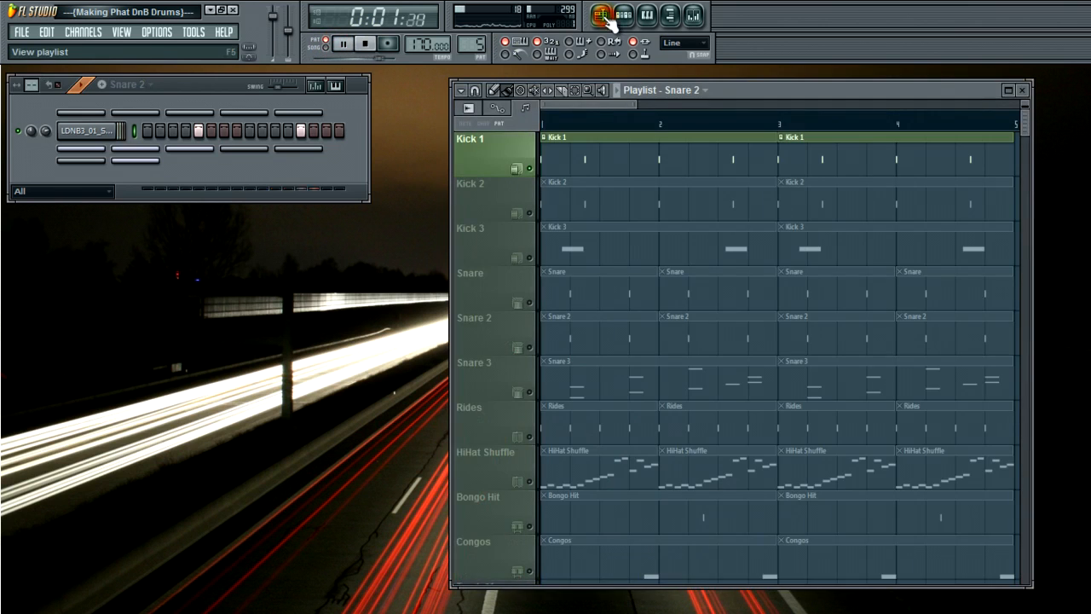
left_click(365, 42)
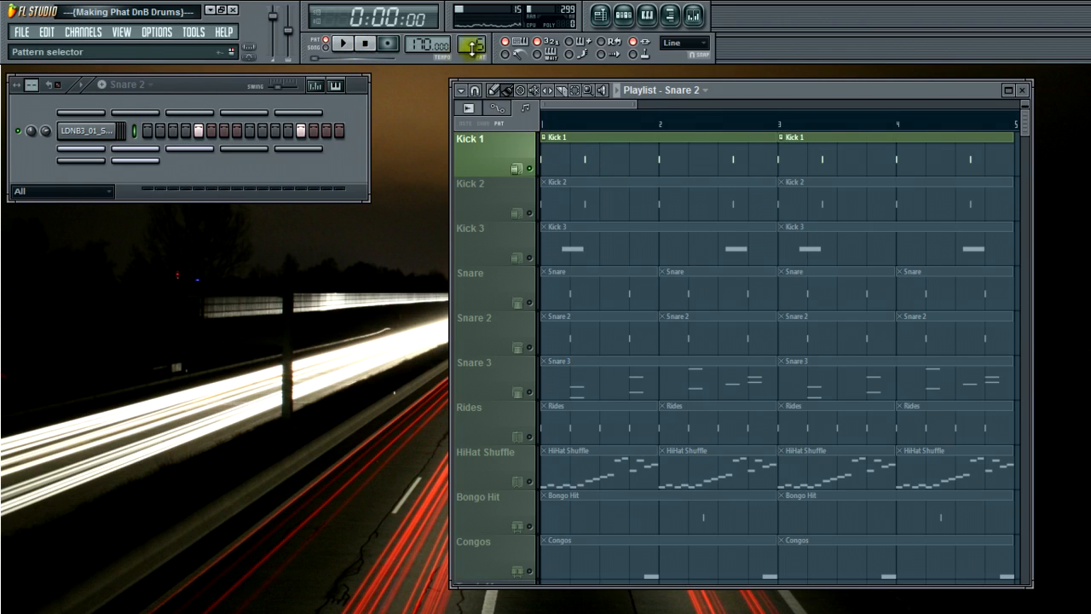
- Select the Kick 1 pattern, play it on its own, and stop playback
left_click_drag(473, 46, 473, 62)
left_click(334, 79)
left_click(341, 44)
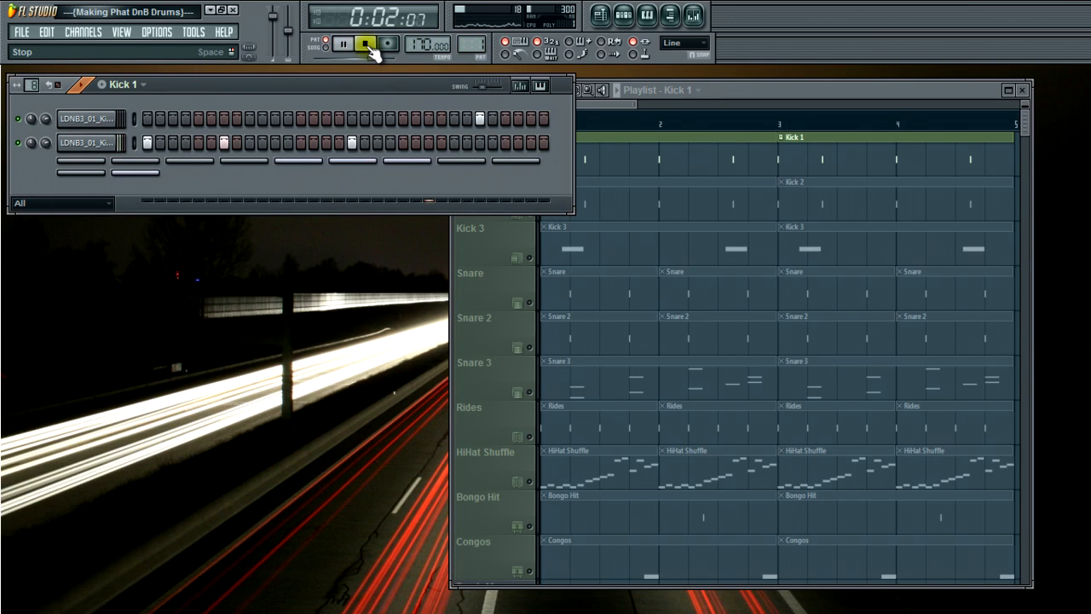
left_click(367, 46)
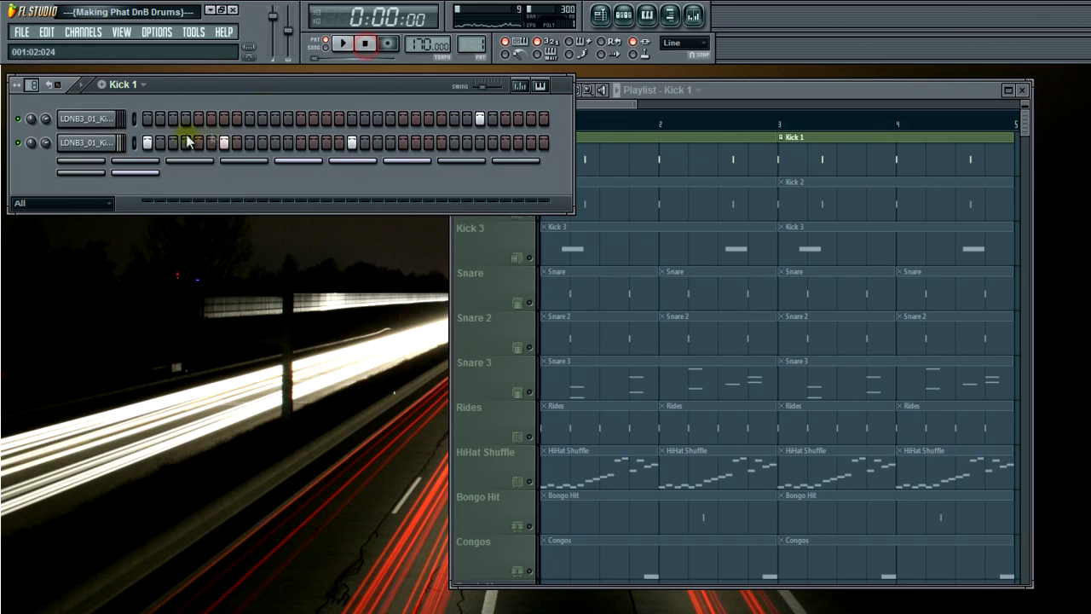
- Open the channel settings of the LDNB3_01_Kick_ Drum sample beside the channel list and preview its waveform
left_click(85, 142)
left_click_drag(144, 164, 220, 150)
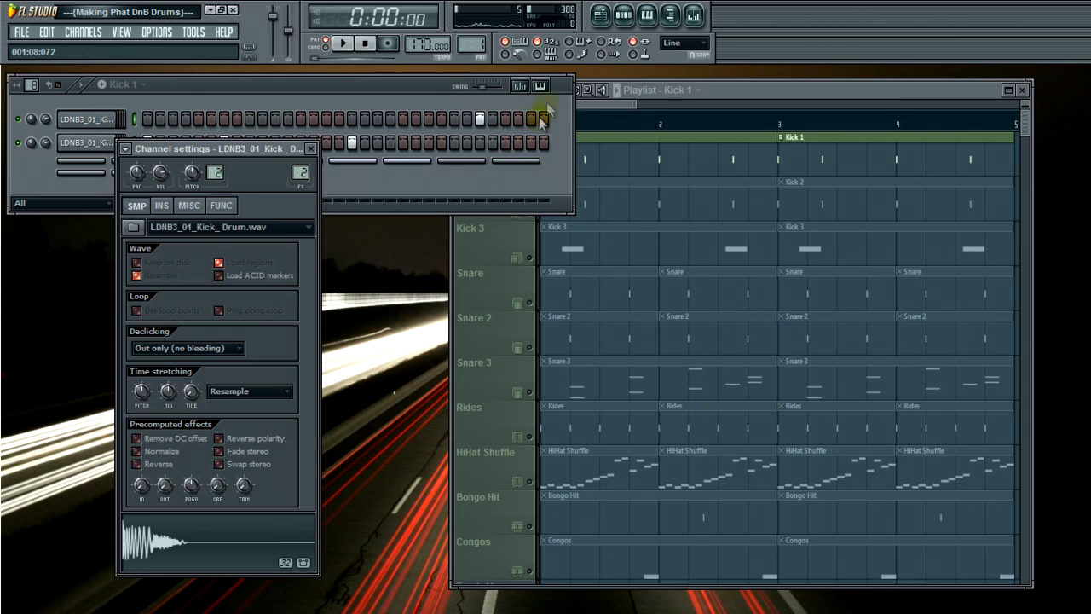
left_click(330, 82)
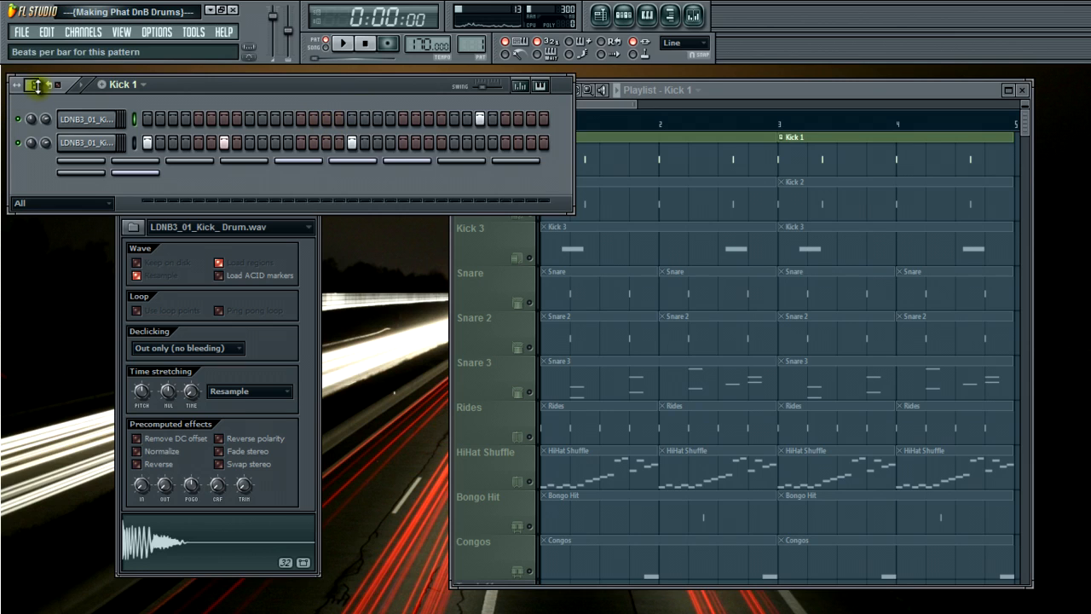
left_click(301, 452)
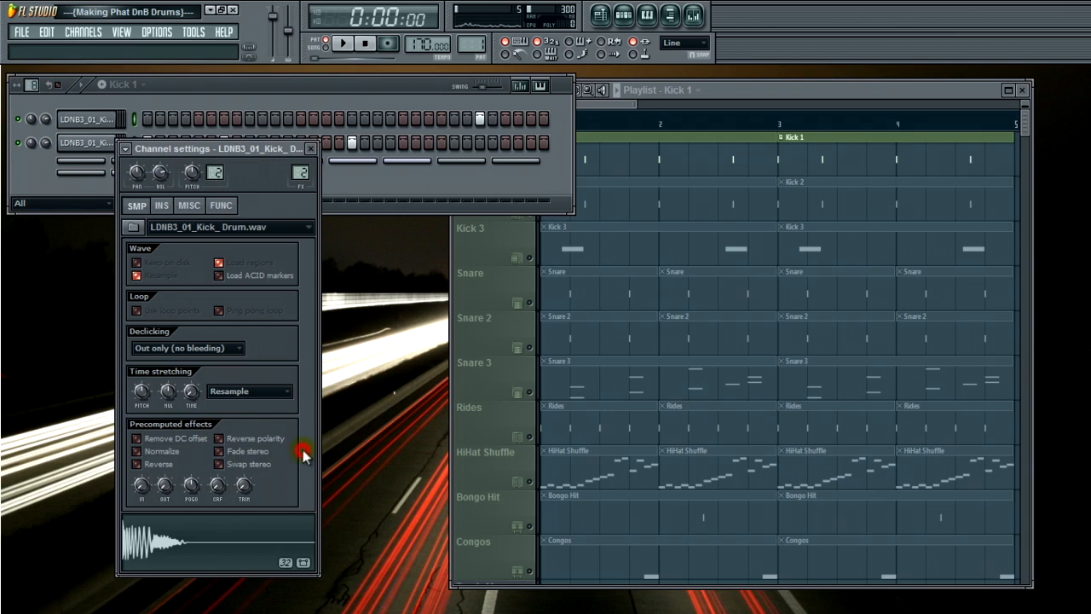
left_click(177, 540)
left_click(178, 541)
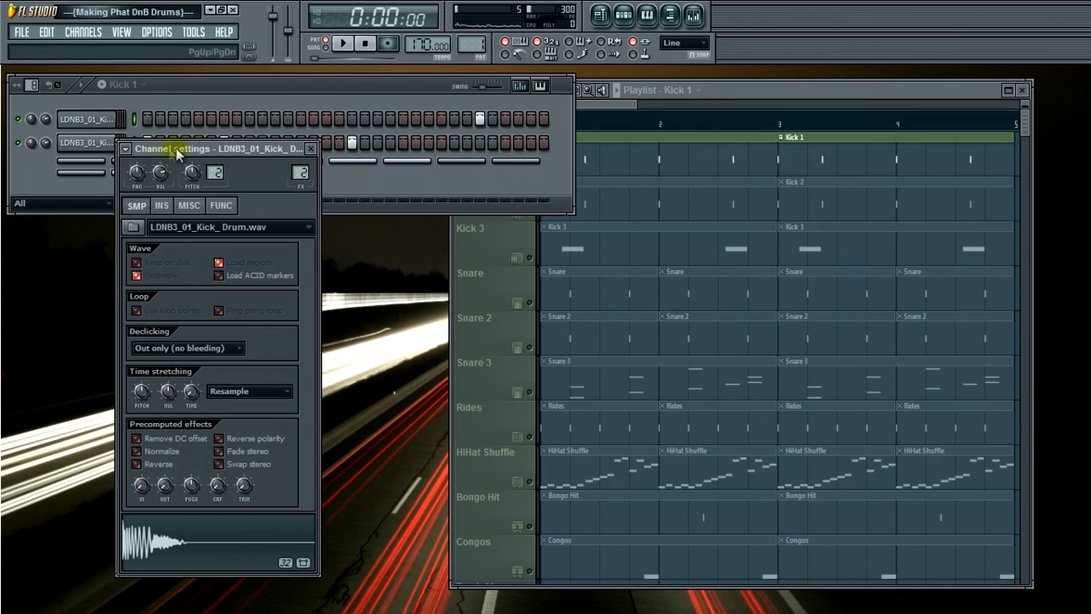
- Preview the LDNB3_01_Kick_ Drum_2 waveform in its channel settings, close them, and audition the Kick 1 pattern
left_click(98, 142)
left_click(178, 538)
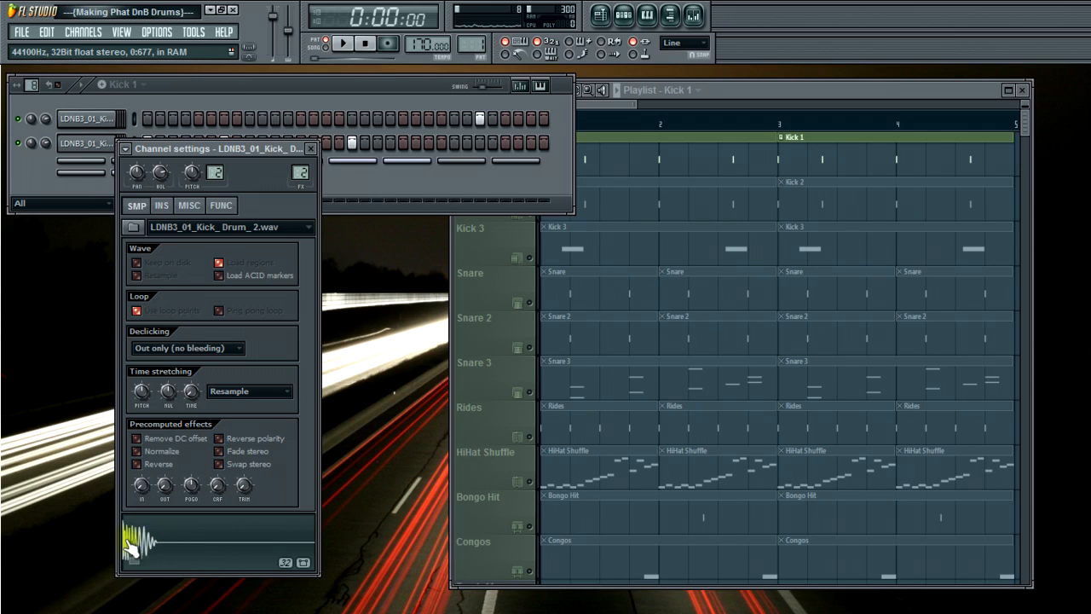
left_click(171, 544)
left_click(312, 149)
left_click(342, 43)
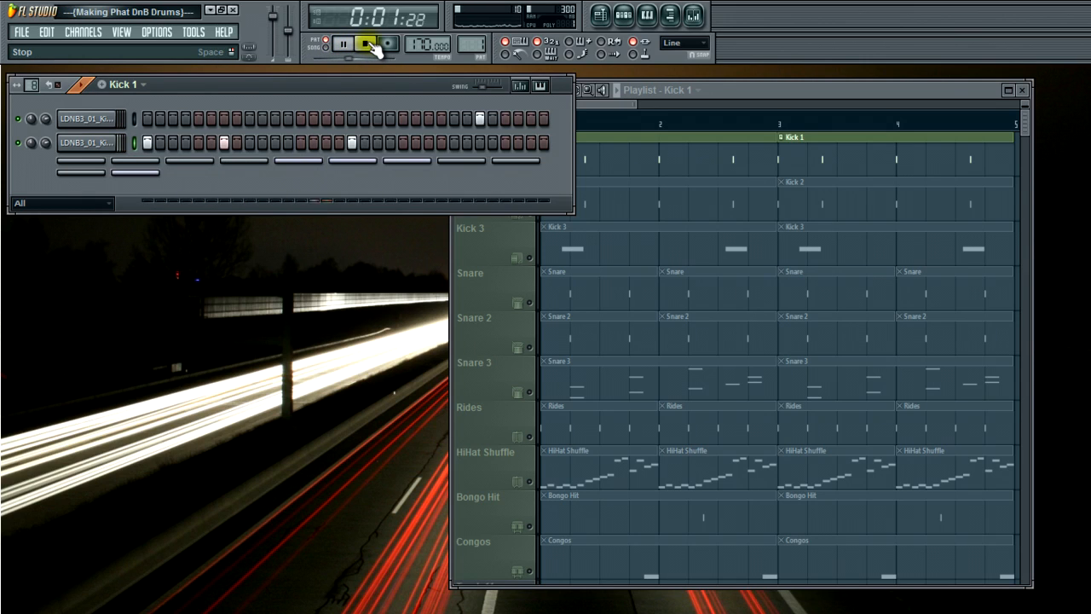
left_click(372, 44)
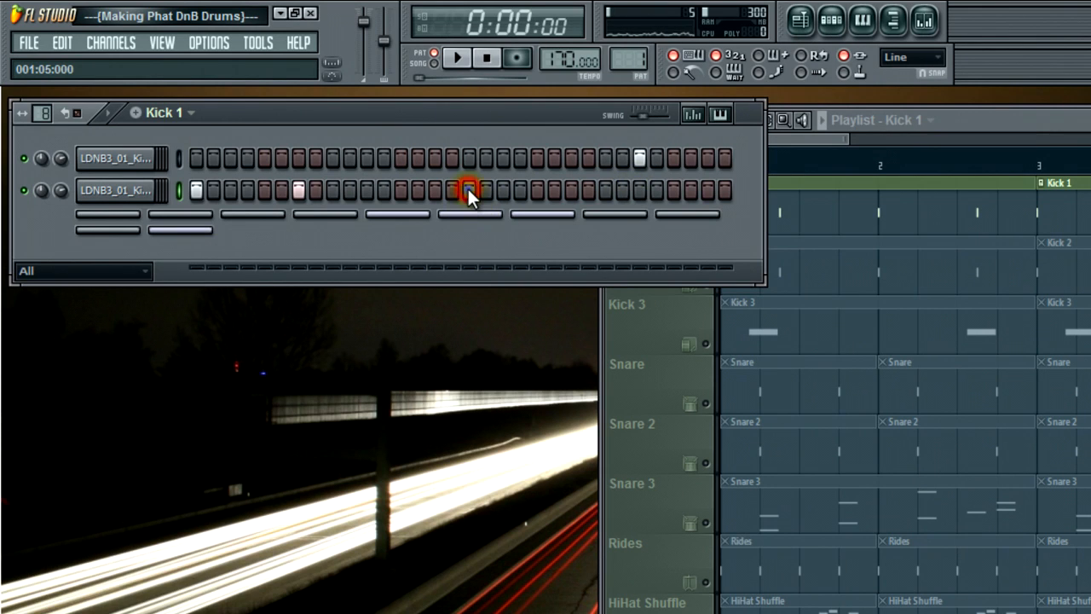
- Try a shorter 4-beat Kick 1 pattern with LDNB3_01_Kick_ Drum_2 hits only on steps 1 and 11, and audition it
left_click(468, 189)
right_click(470, 192)
right_click(298, 193)
left_click(470, 189)
mouse_move(39, 154)
left_mouse_down()
mouse_move(36, 182)
mouse_move(40, 137)
left_mouse_up()
left_click(197, 178)
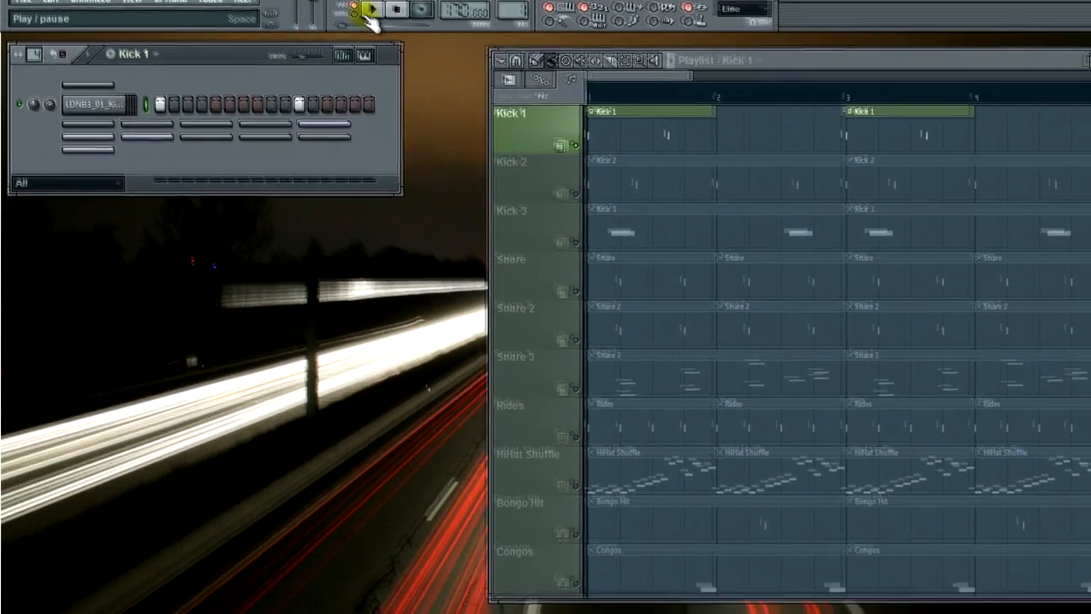
left_click(372, 10)
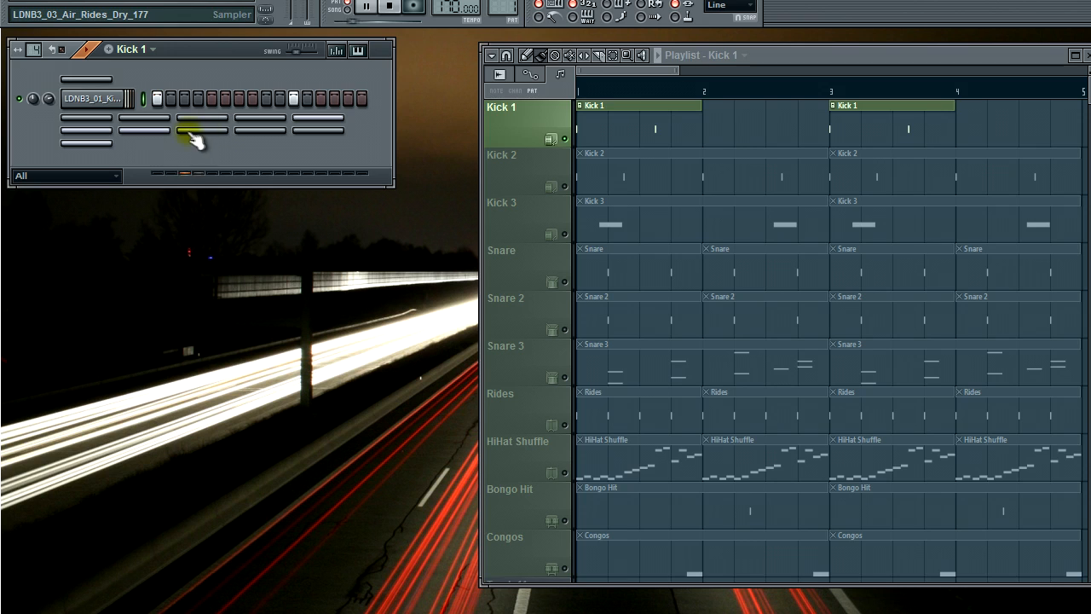
left_click(389, 9)
- Play in song mode, add Kick 1 clips at bars 2 and 4, and enable the Snare 2 track
left_click(90, 119)
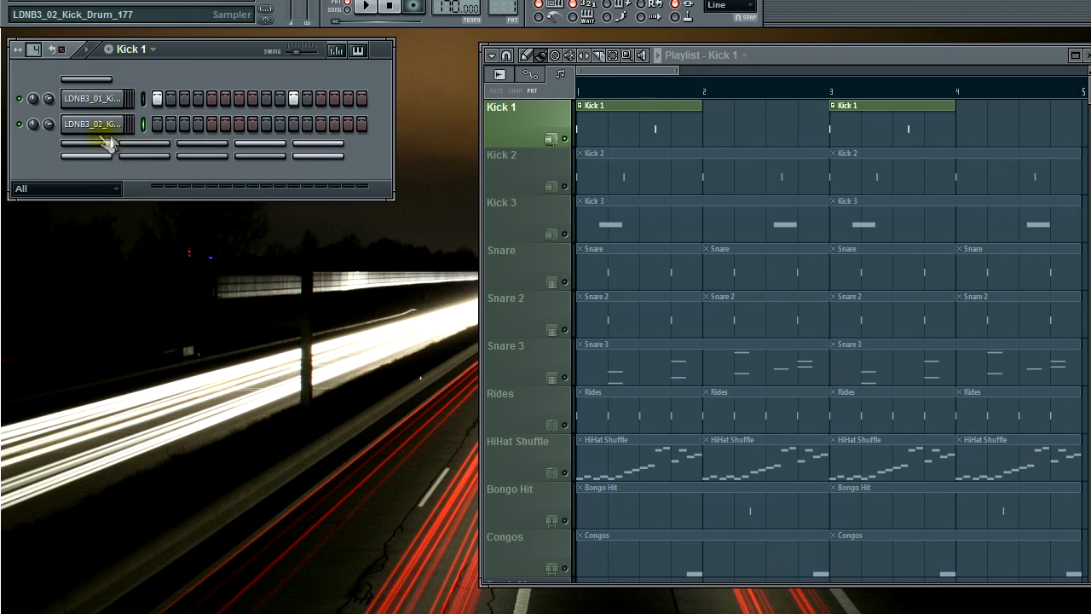
left_click(347, 9)
left_click(364, 10)
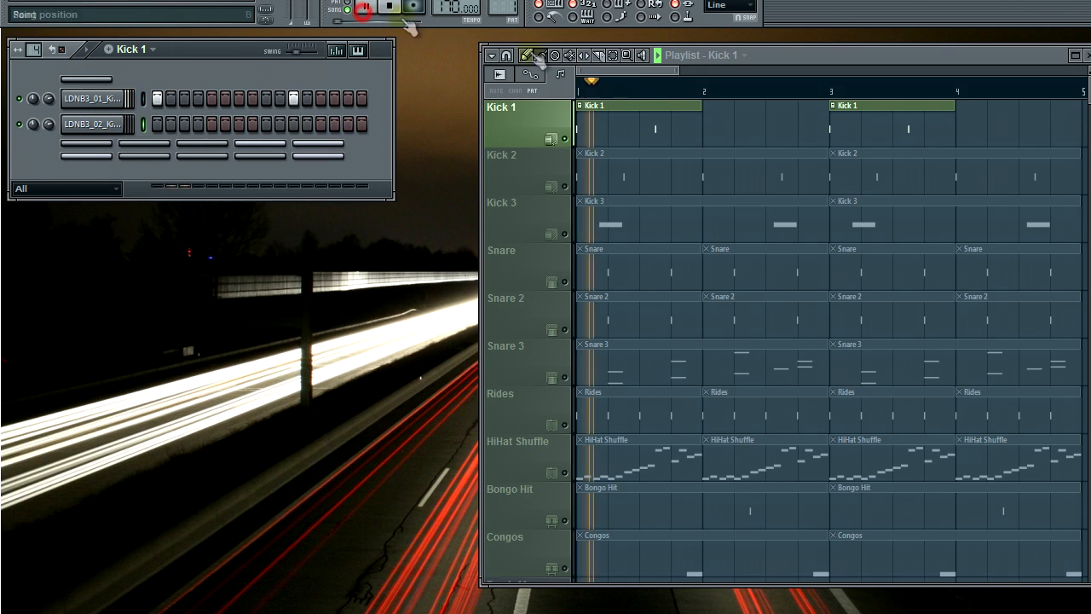
left_click(713, 122)
left_click(964, 123)
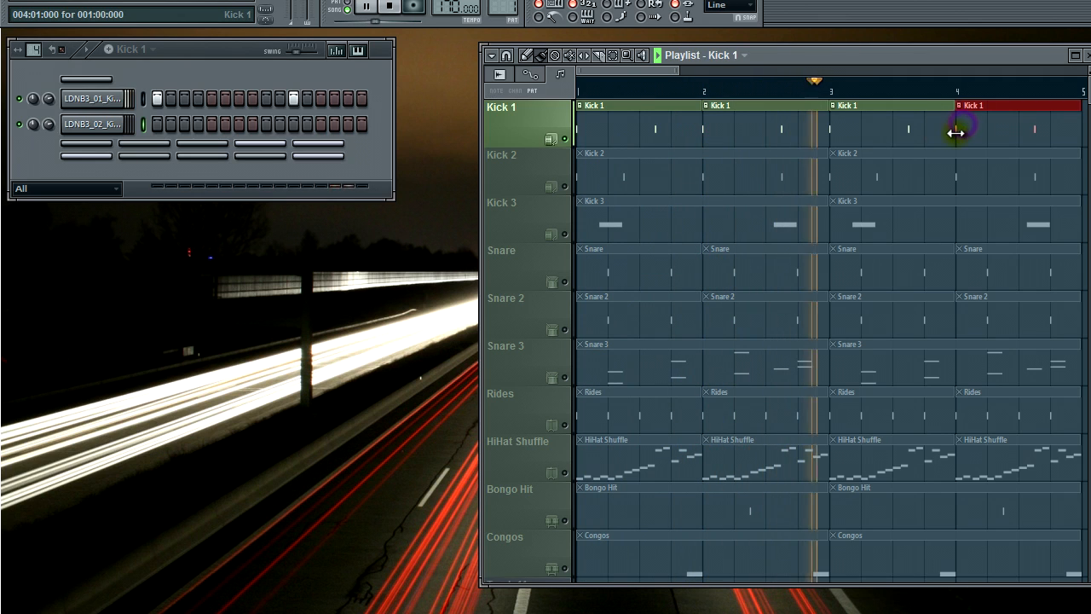
left_click(565, 331)
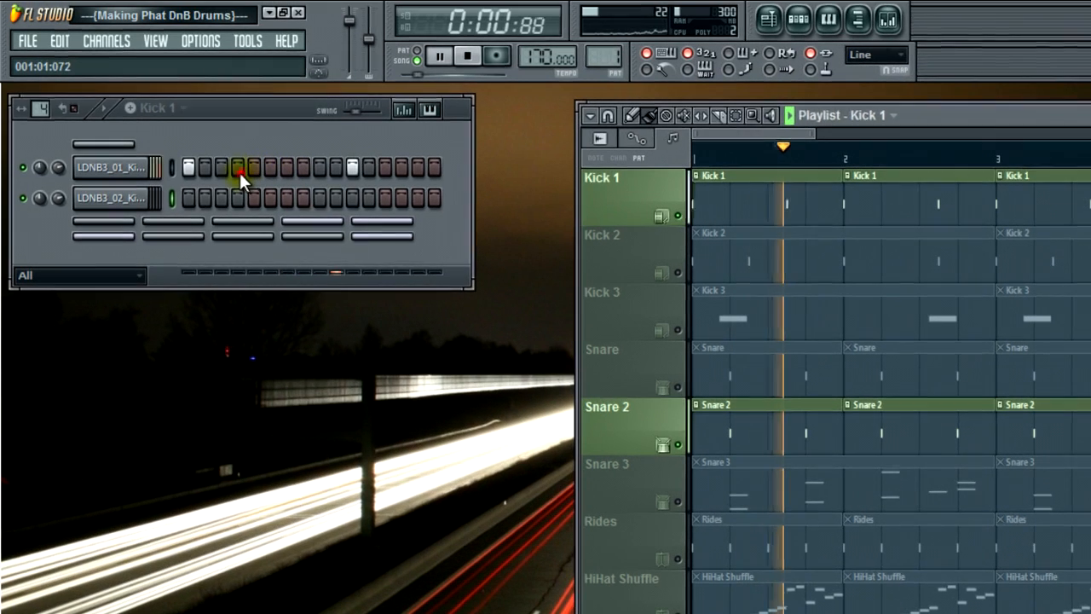
- Try an extra Kick 1 hit on step 4 and on step 3 against the snare, clearing each one
left_click(240, 172)
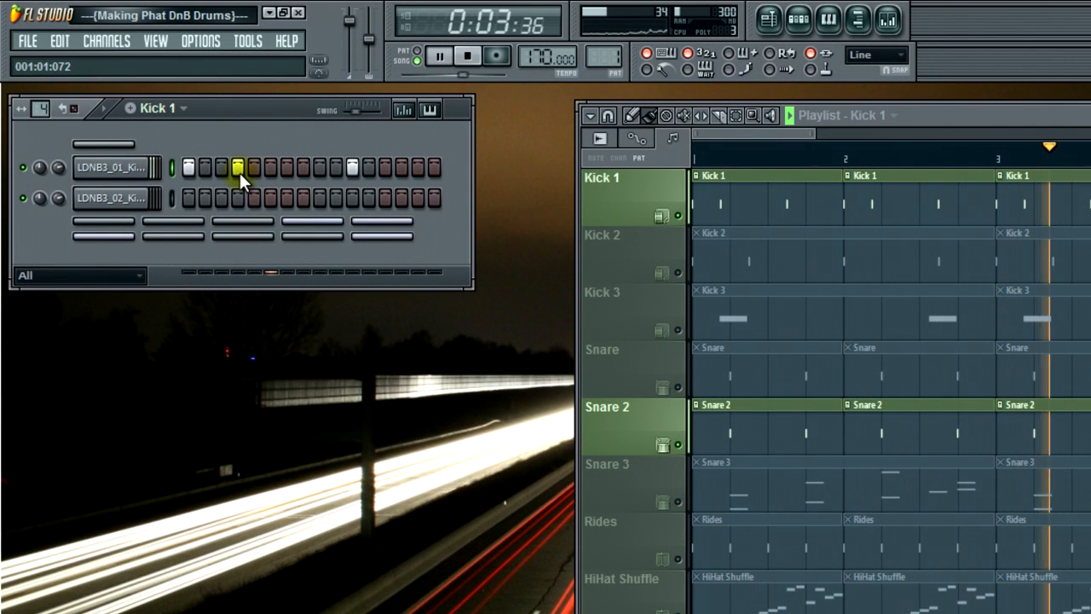
left_click(238, 167)
left_click(220, 167)
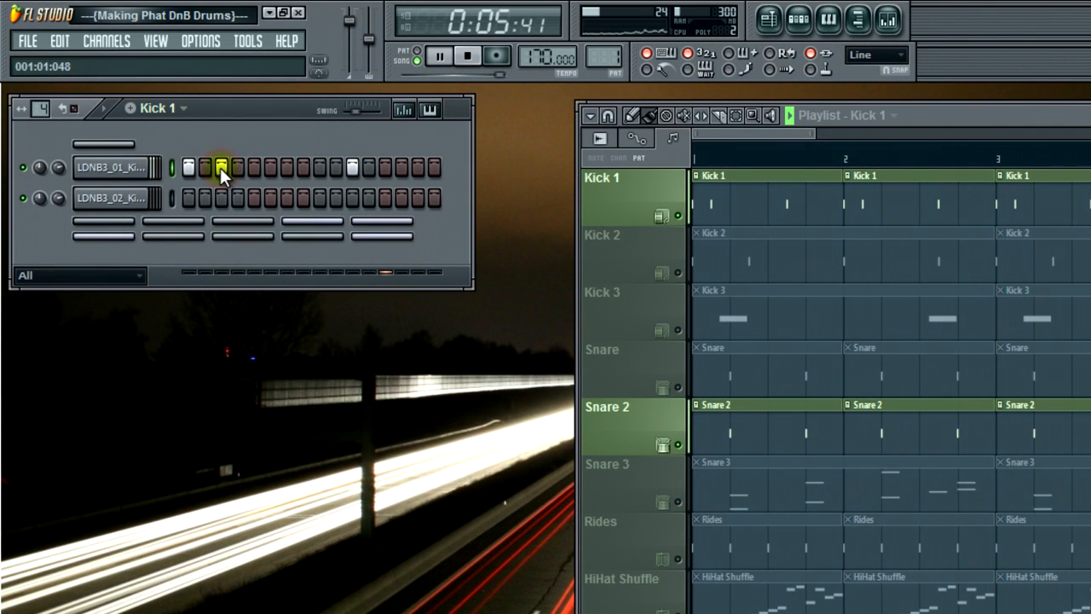
right_click(220, 168)
- Try the extra Kick 1 hit on steps 7, 8 and 9 in turn during playback
left_click(286, 164)
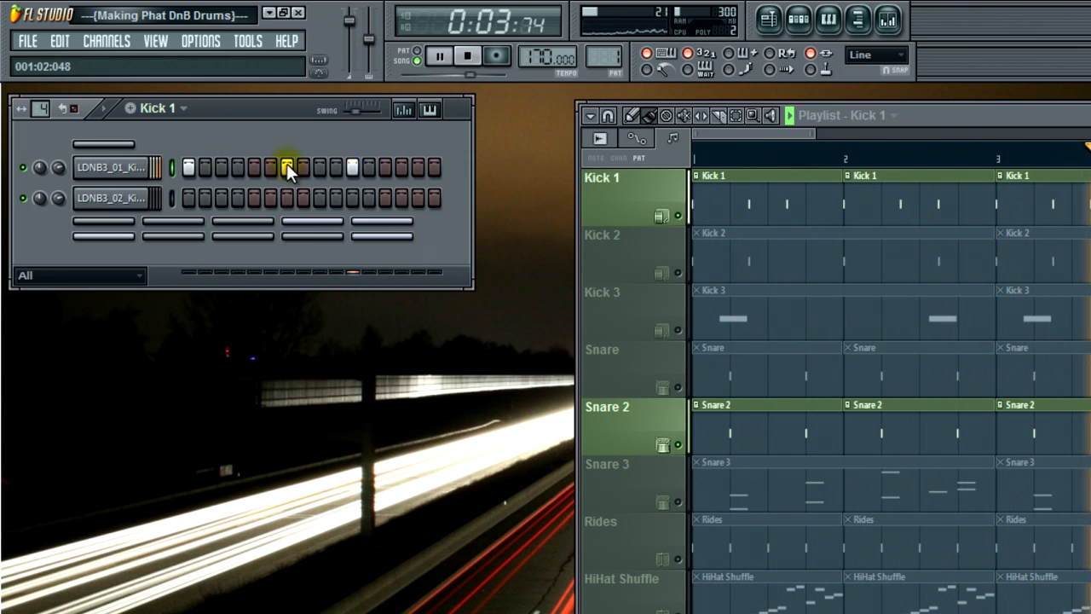
key("space")
left_click(305, 162)
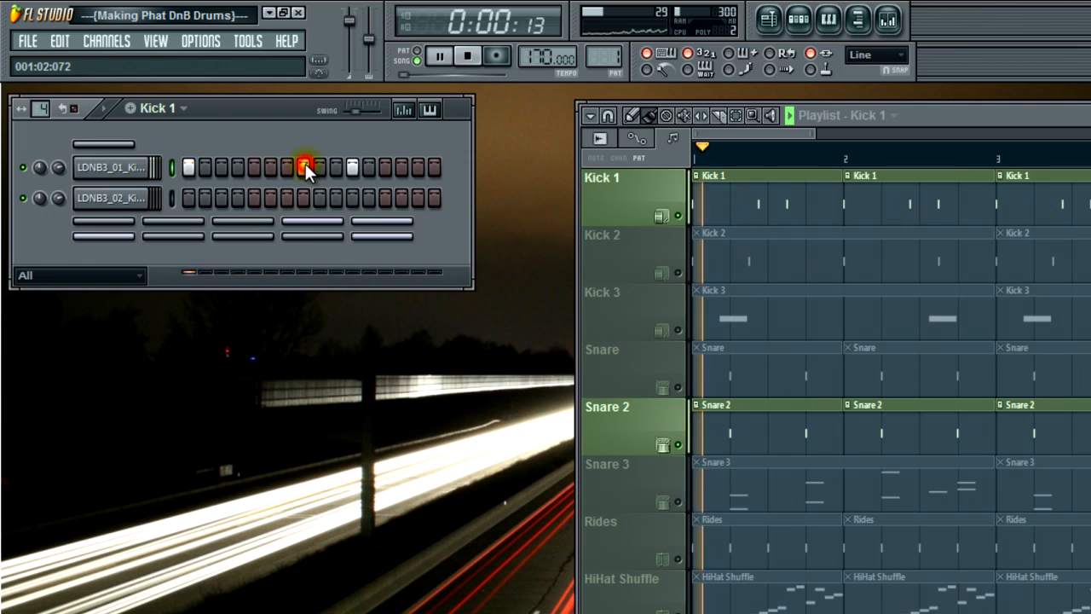
right_click(305, 163)
left_click(316, 164)
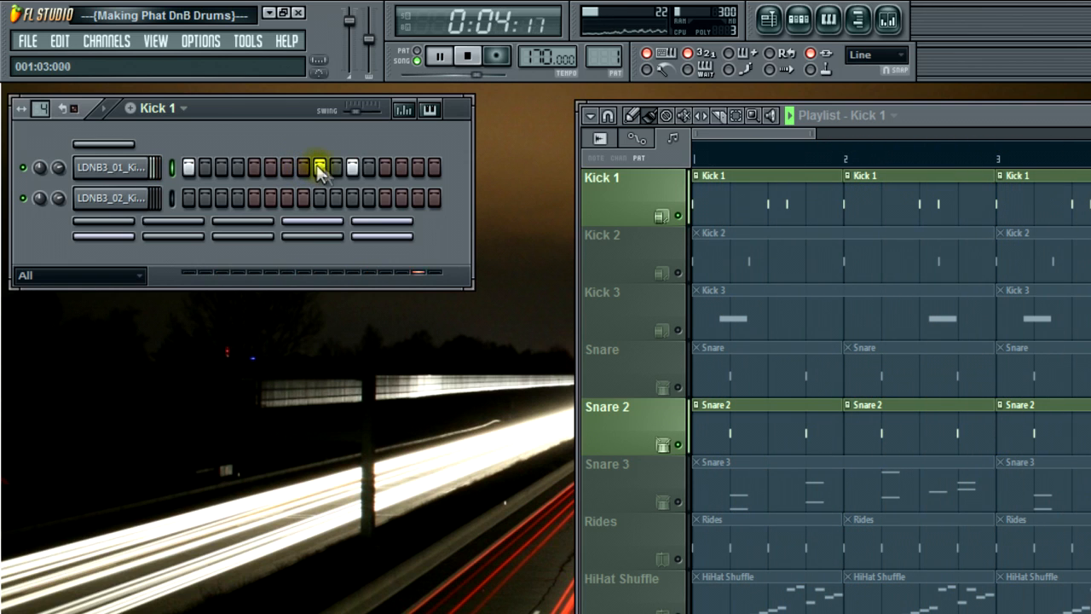
- Try replacing the Kick 1 hit on step 11 with one on step 15, clear it, and stop playback
right_click(351, 168)
left_click(417, 166)
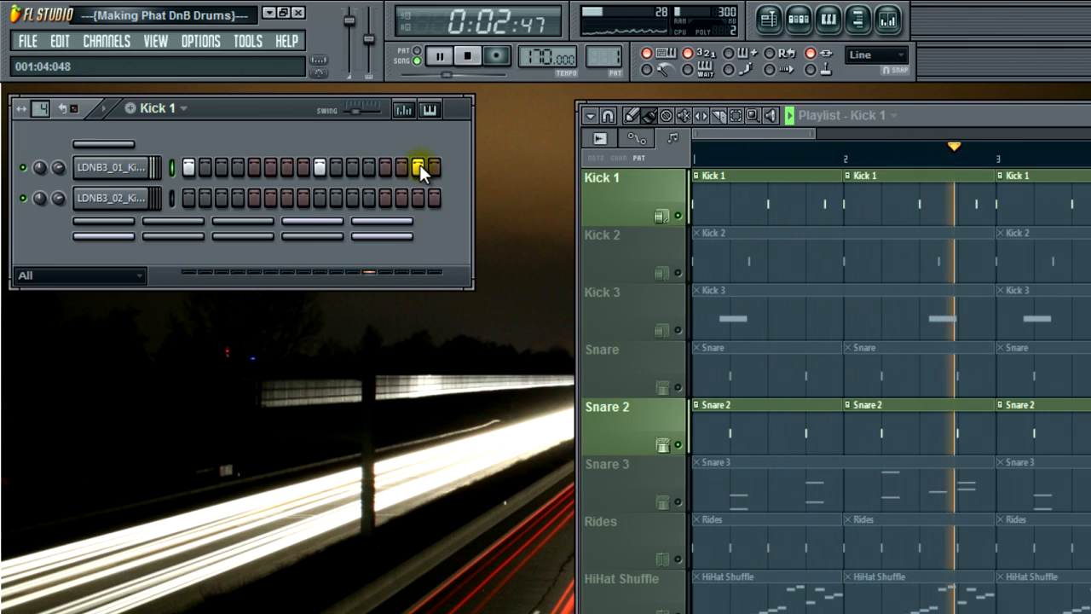
right_click(420, 164)
left_click(471, 58)
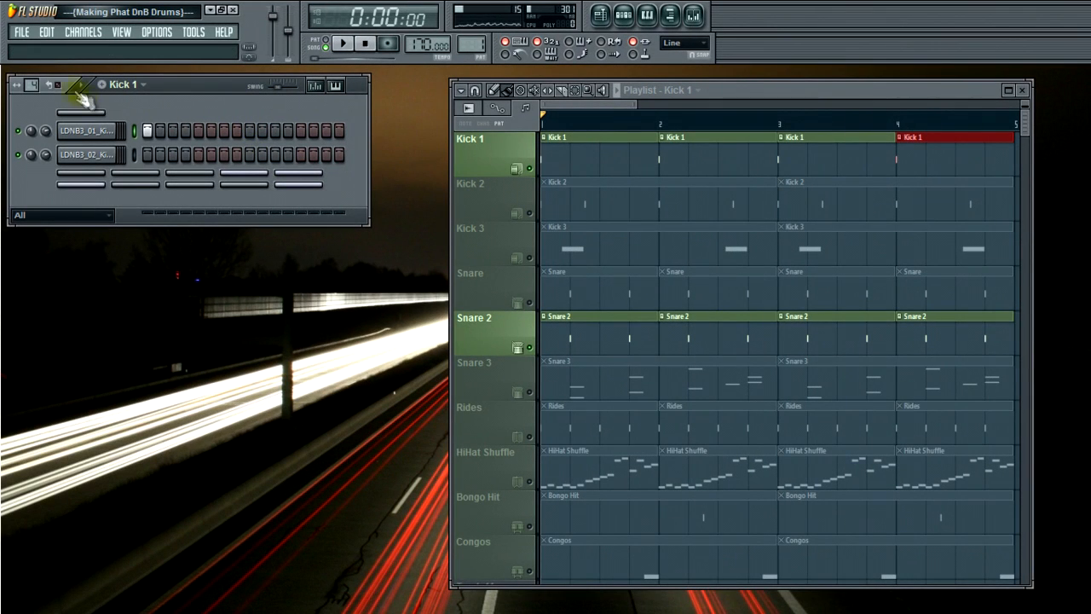
- Extend the Kick 1 pattern to 8 beats and place LDNB3_01_Kick_ Drum_2 hits on steps 7, 17 and 27
left_click_drag(32, 85, 38, 116)
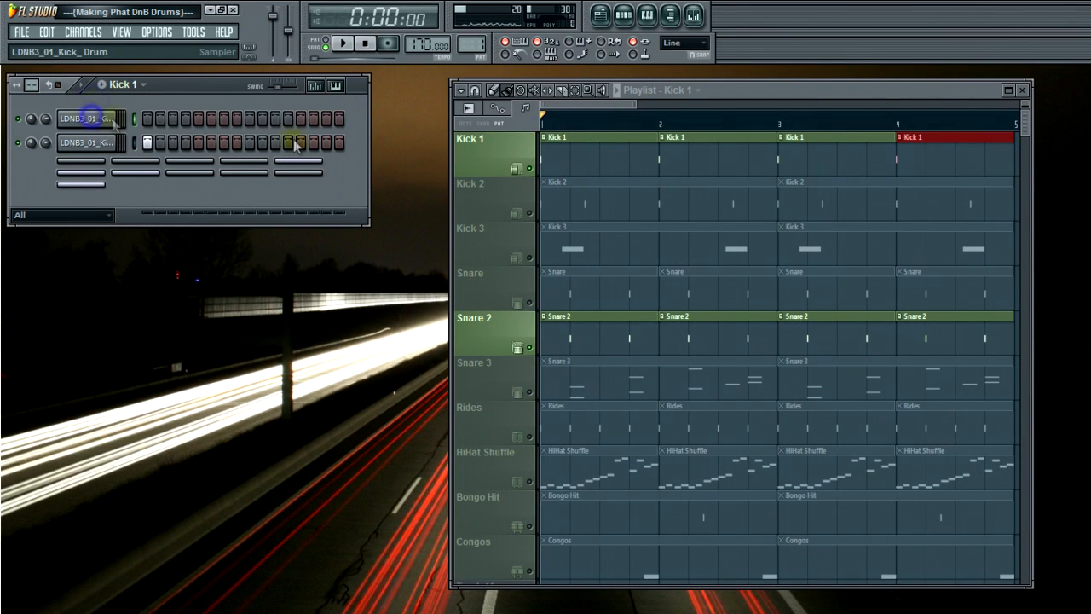
left_click_drag(32, 86, 44, 31)
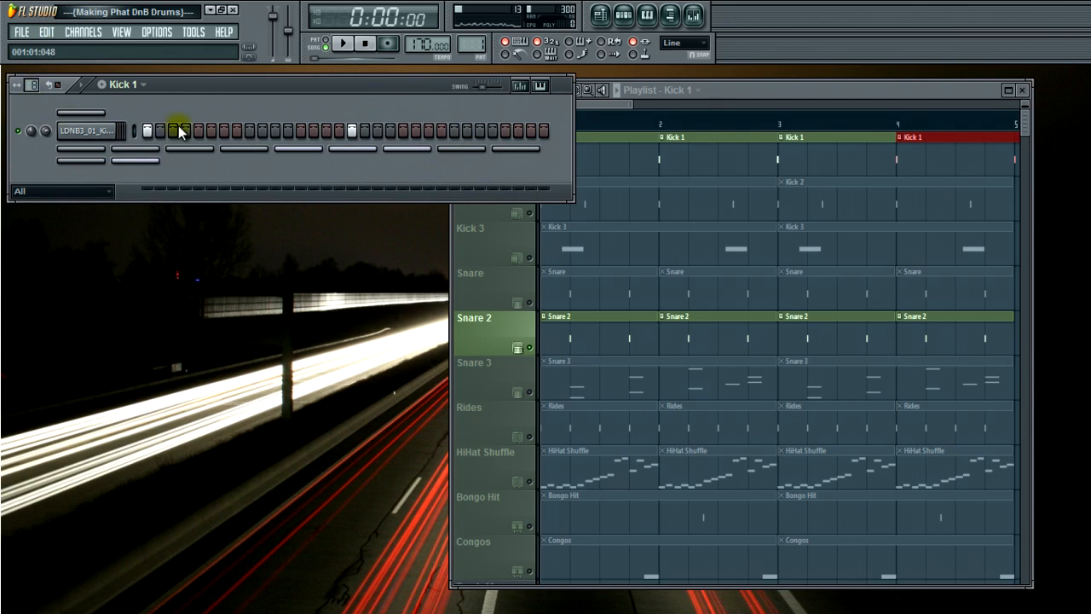
left_click(351, 133)
left_click(479, 130)
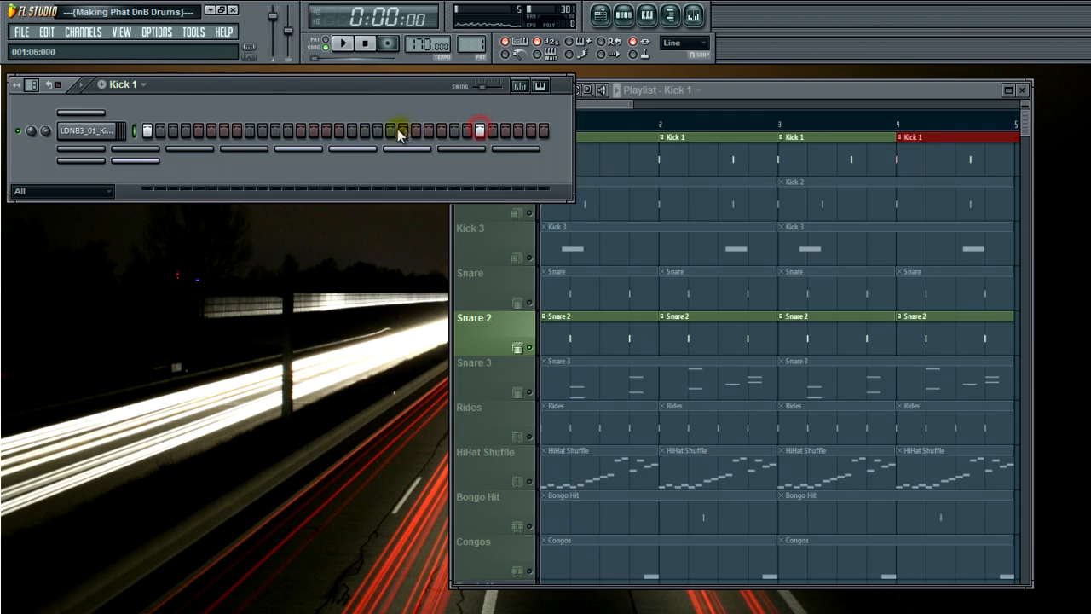
left_click(351, 130)
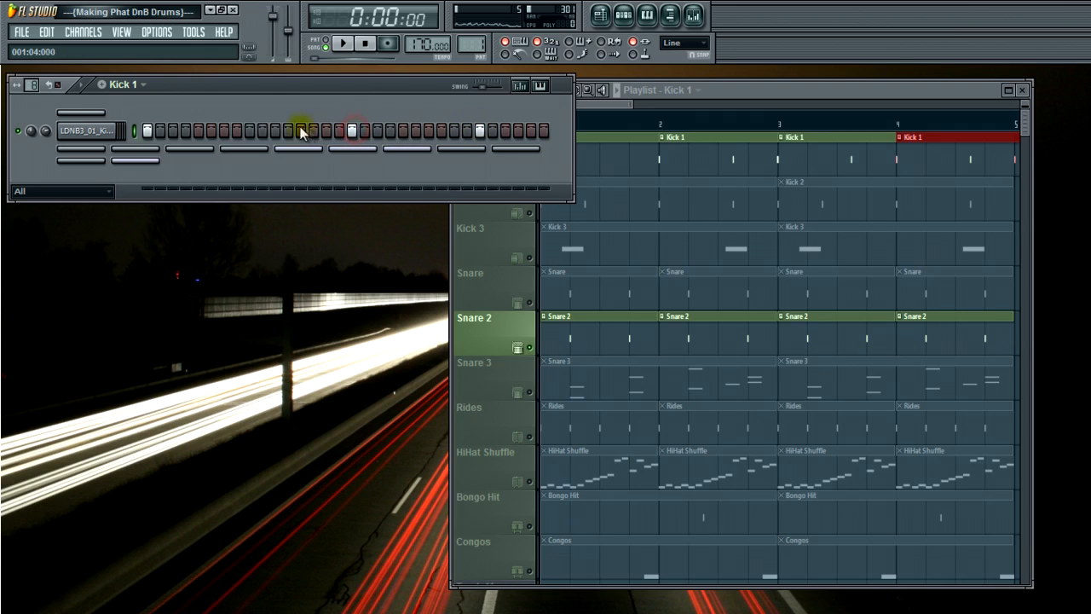
left_click(226, 130)
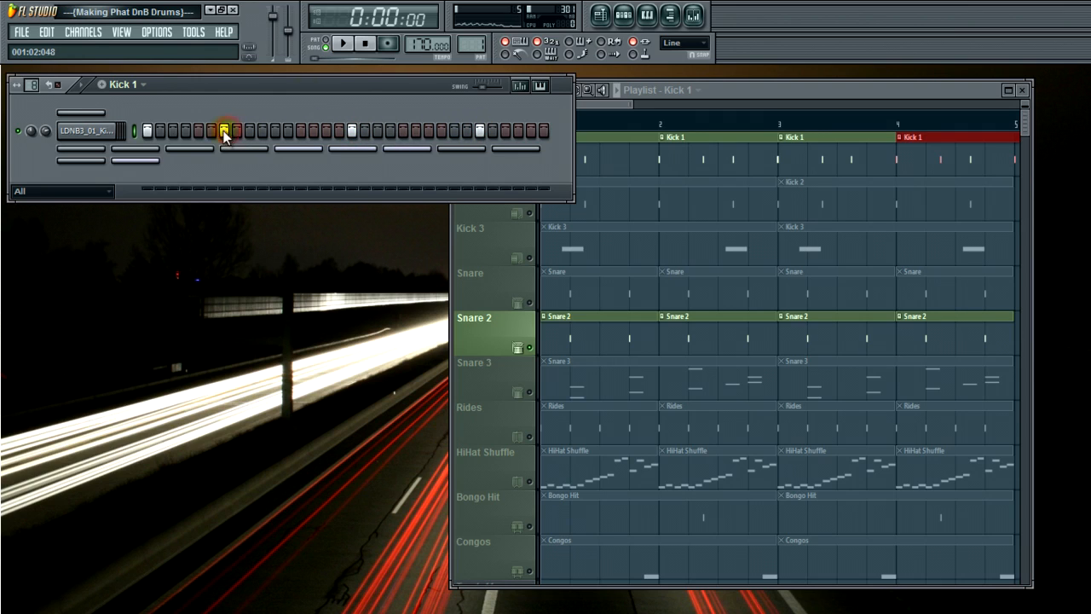
- Play the song, delete the overlapping Kick 1 clips at bars 2 and 4, and stop playback
left_click(342, 44)
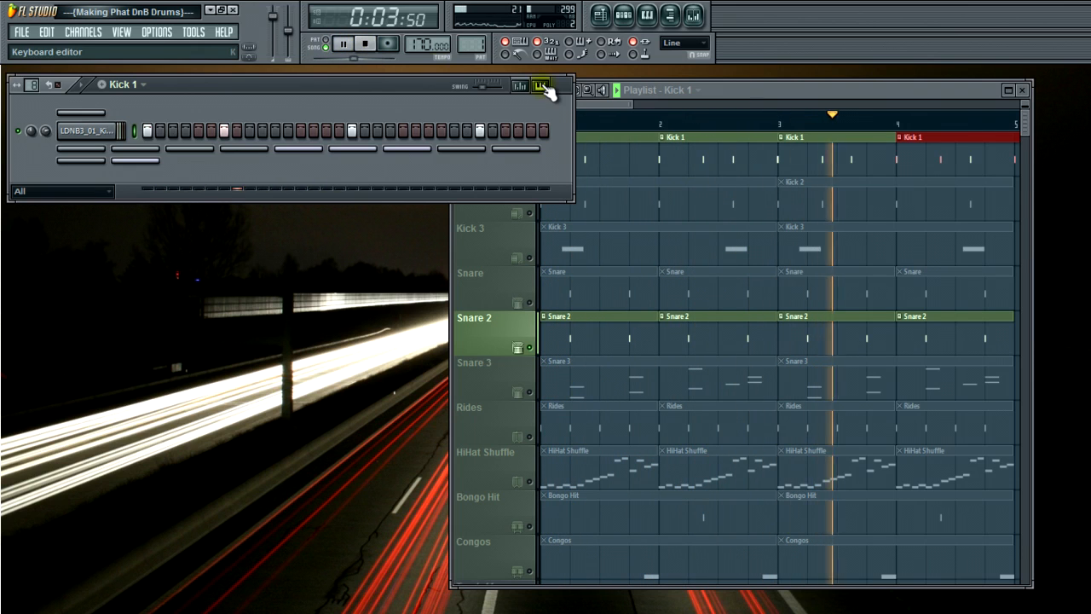
right_click(968, 167)
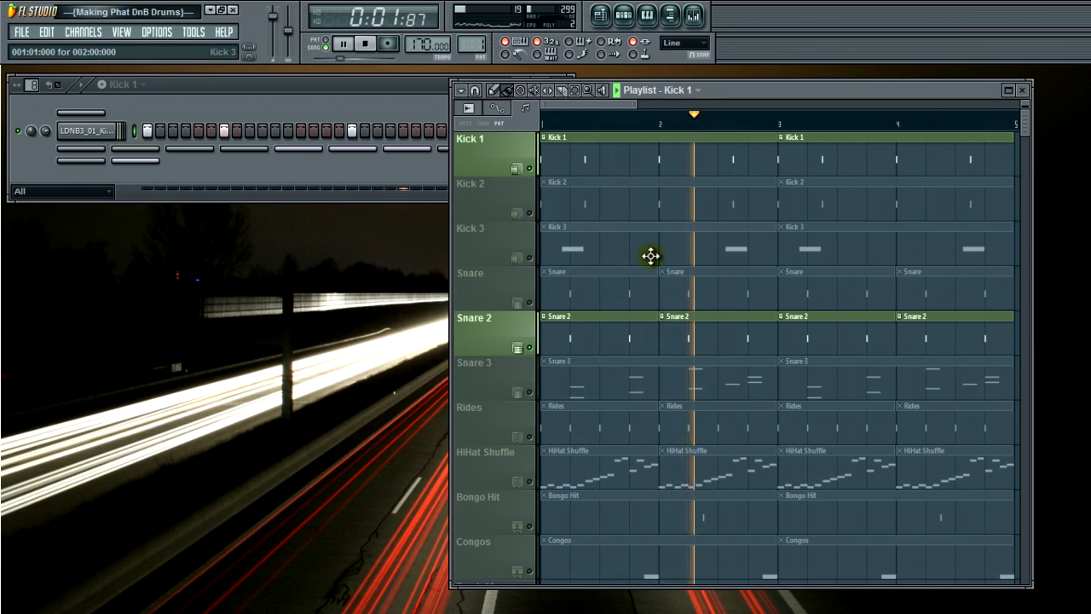
left_click(364, 44)
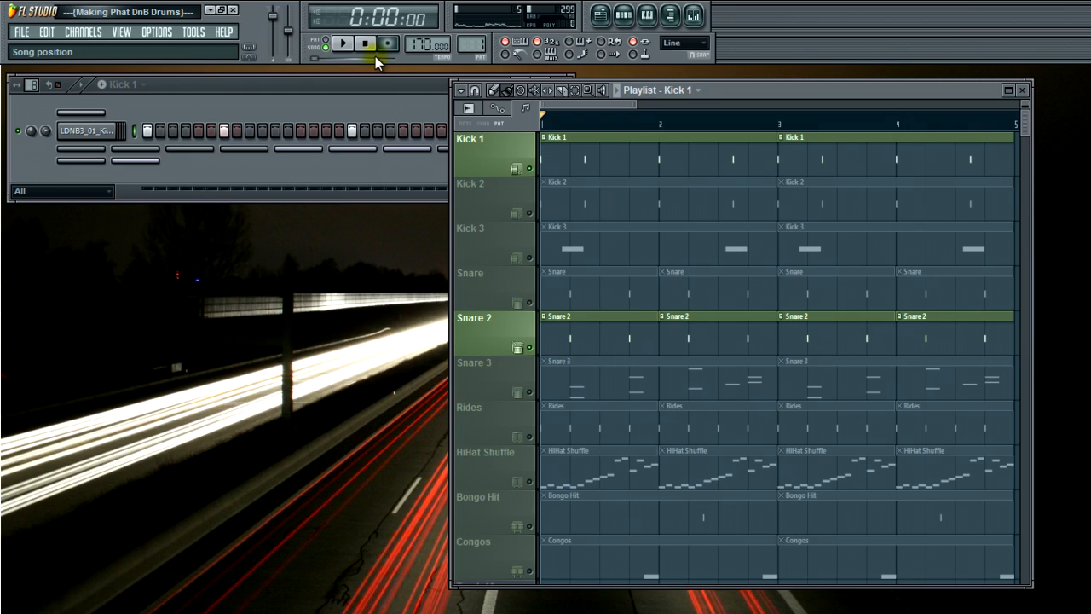
- Enable the Kick 2 track and mute the Snare 2 track in the playlist
left_click(524, 213)
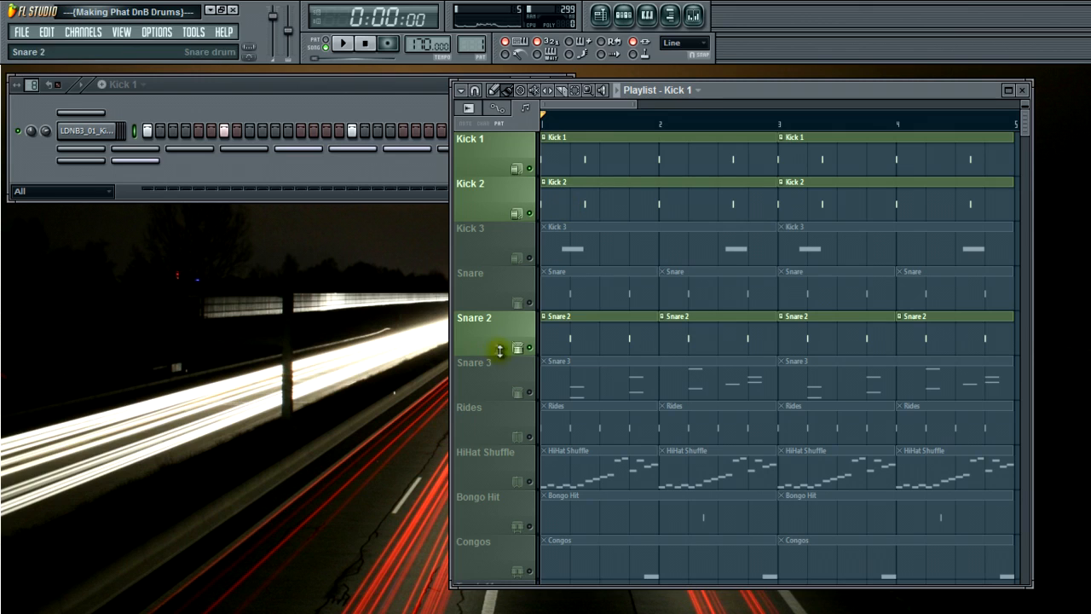
left_click(531, 350)
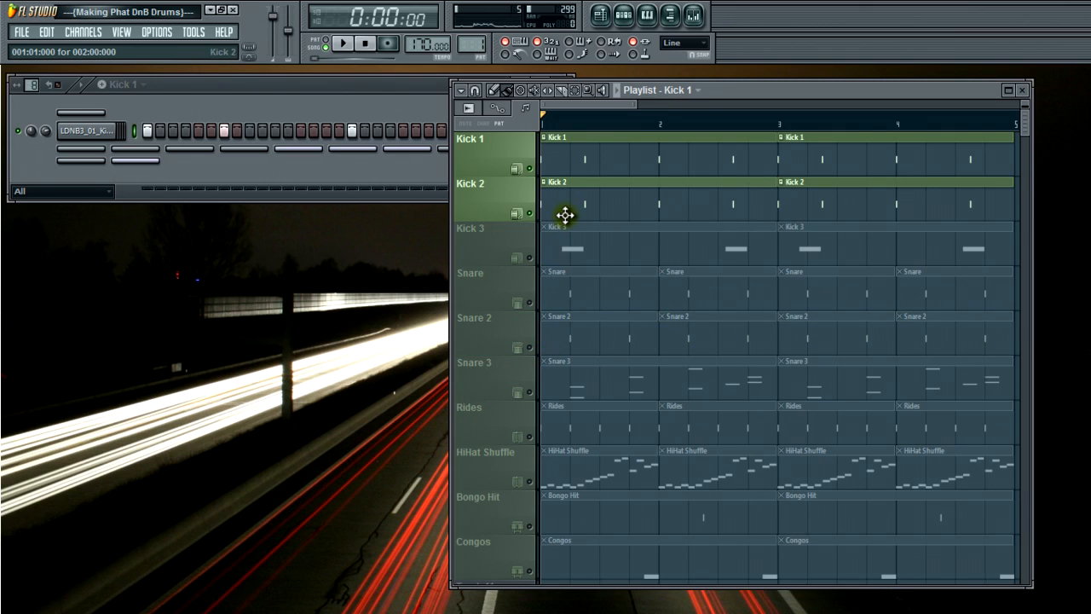
- Expand the first kick channel in the Kick 1 pattern and clear step 27 of the second kick channel
left_click(100, 111)
right_click(480, 143)
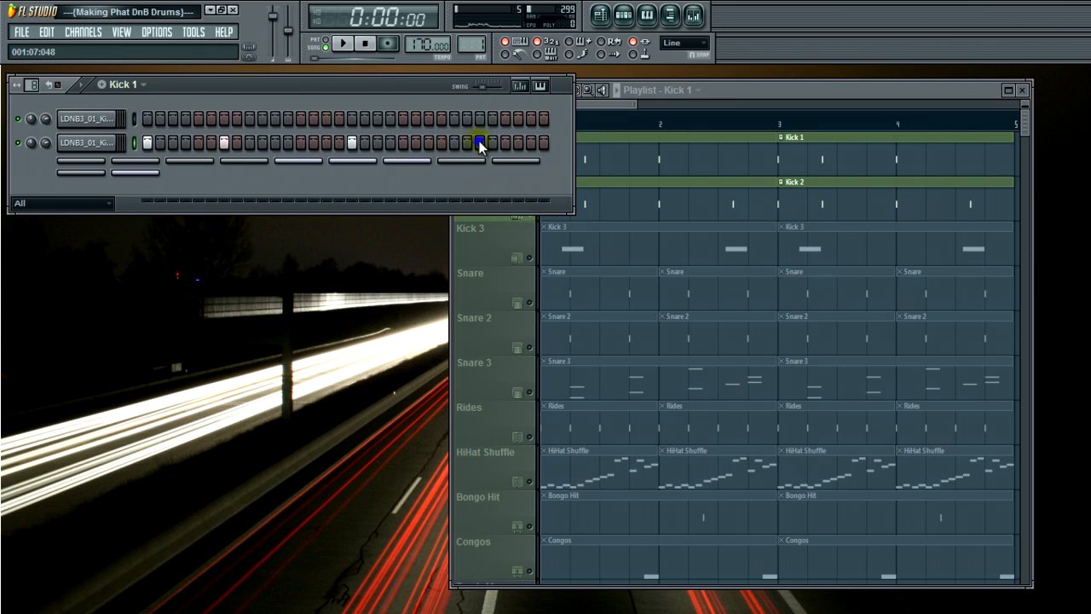
- Open the Kick 2 pattern from its playlist clip and show the LDNB3_02_Kick_Drum_177 channel settings
left_click(746, 94)
double_click(592, 199)
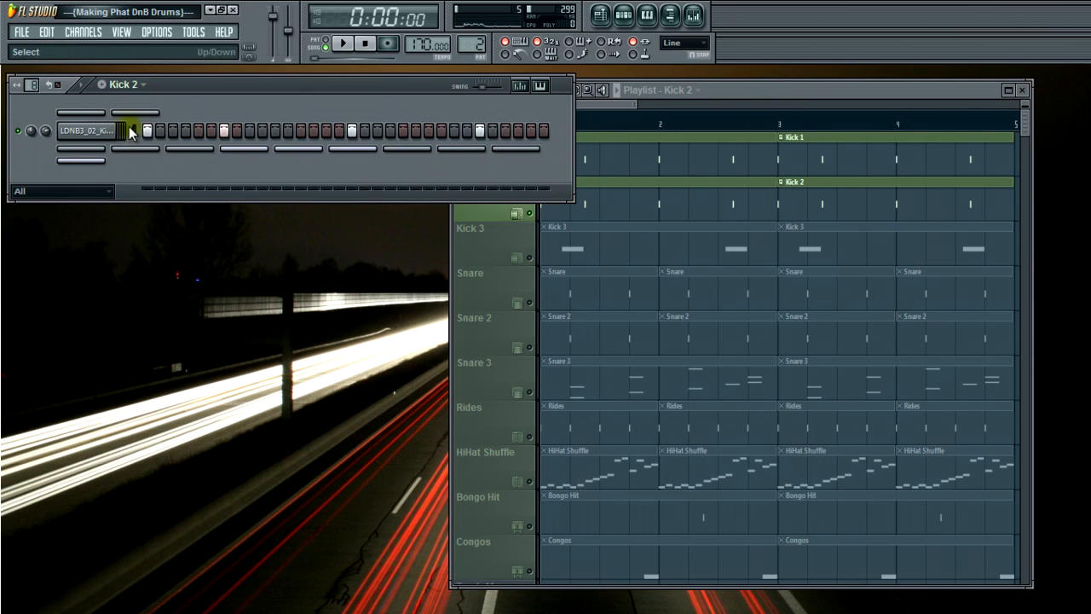
left_click(101, 133)
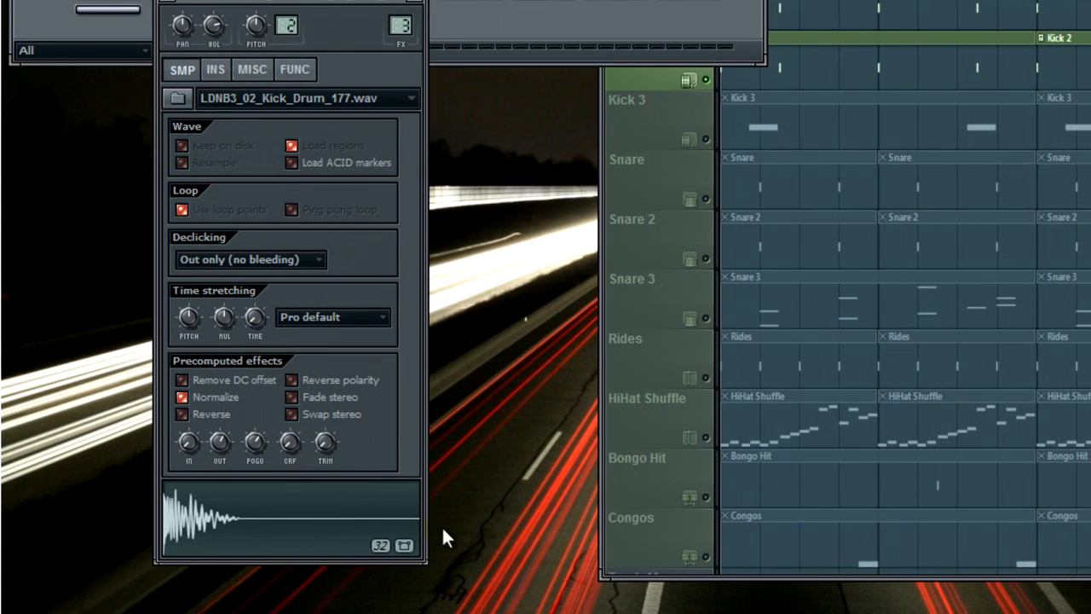
- Try the kick sample with its fade-out removed, audition its tail, and restore the fade-out
left_click(280, 537)
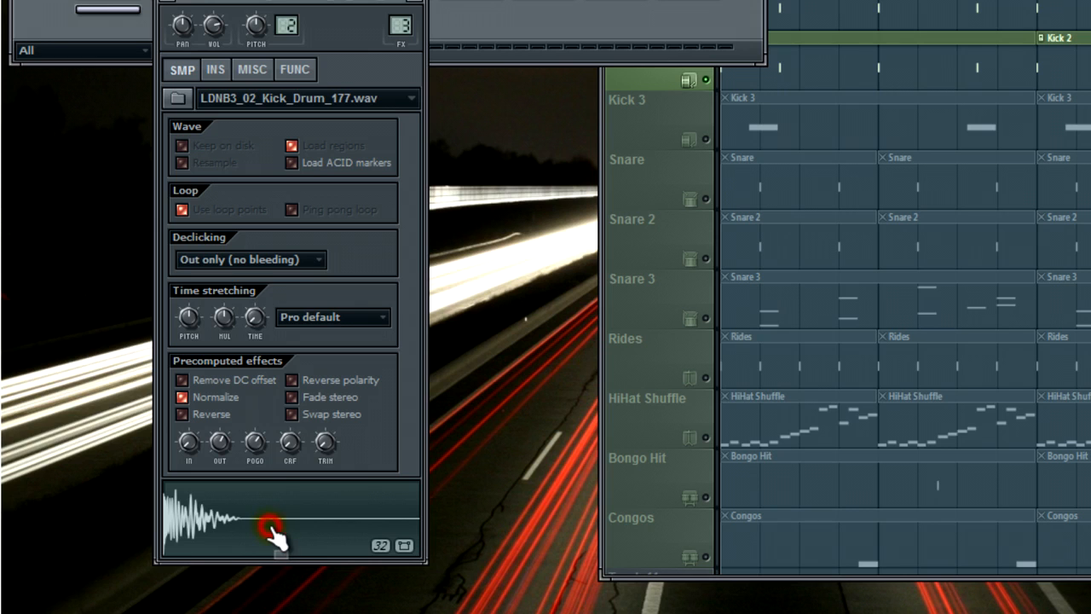
left_click_drag(220, 442, 219, 569)
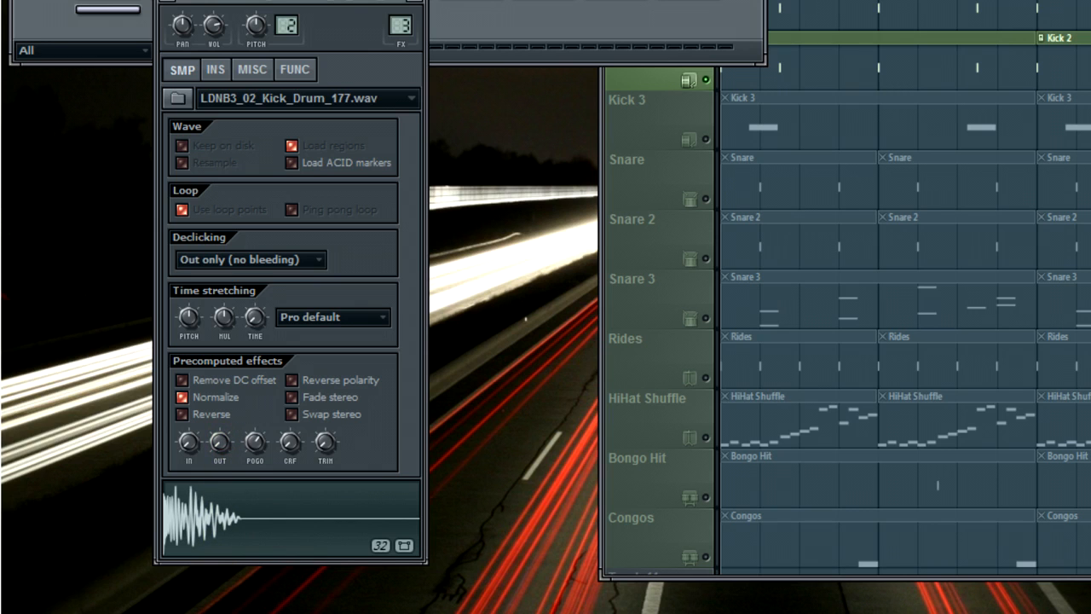
left_click(242, 510)
left_click(249, 513)
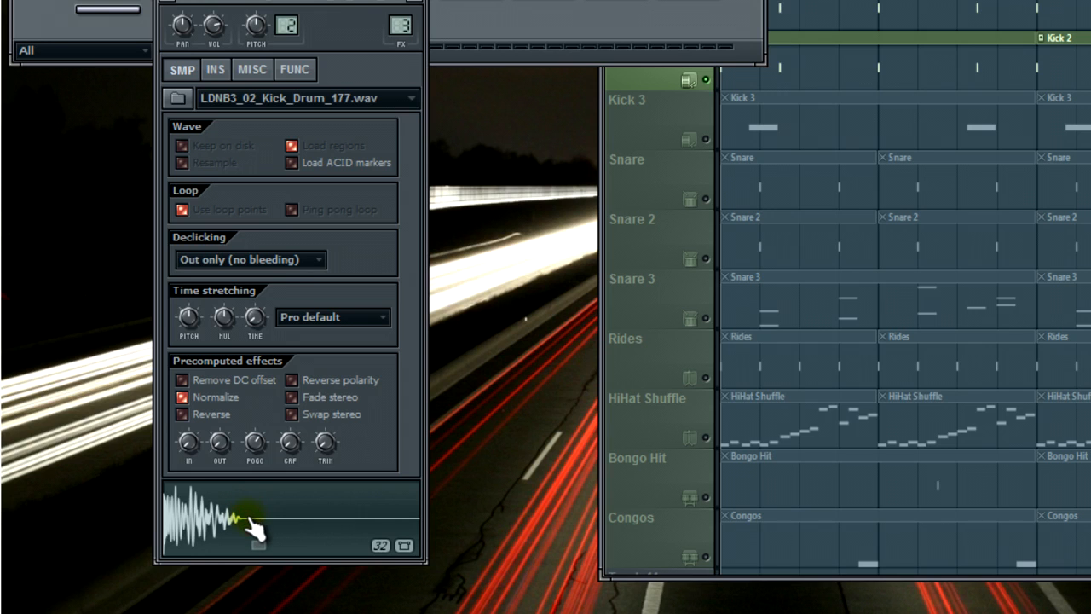
left_click(220, 503)
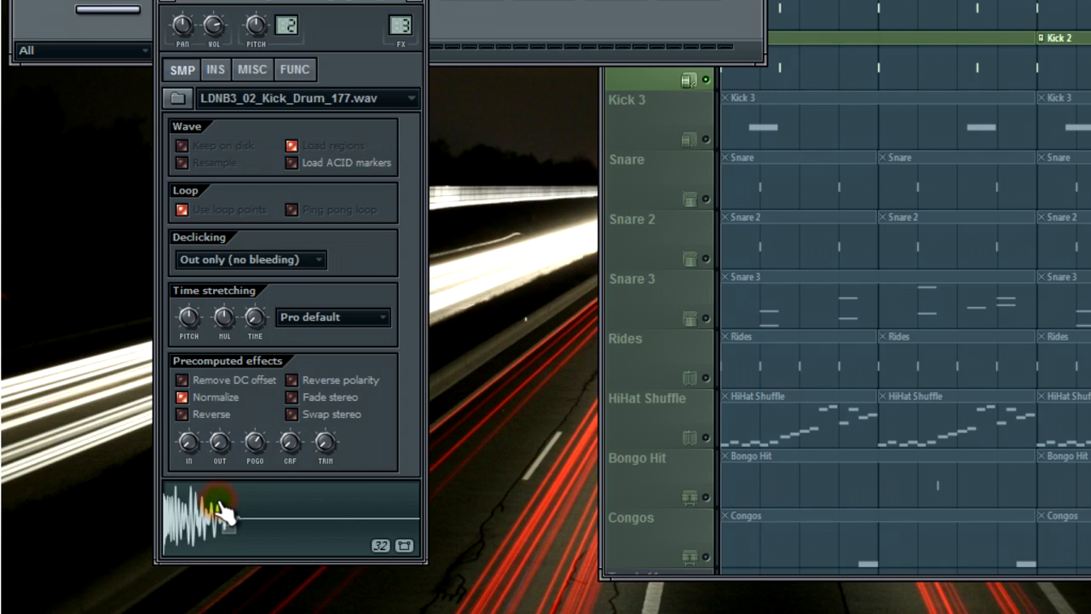
left_click(226, 438)
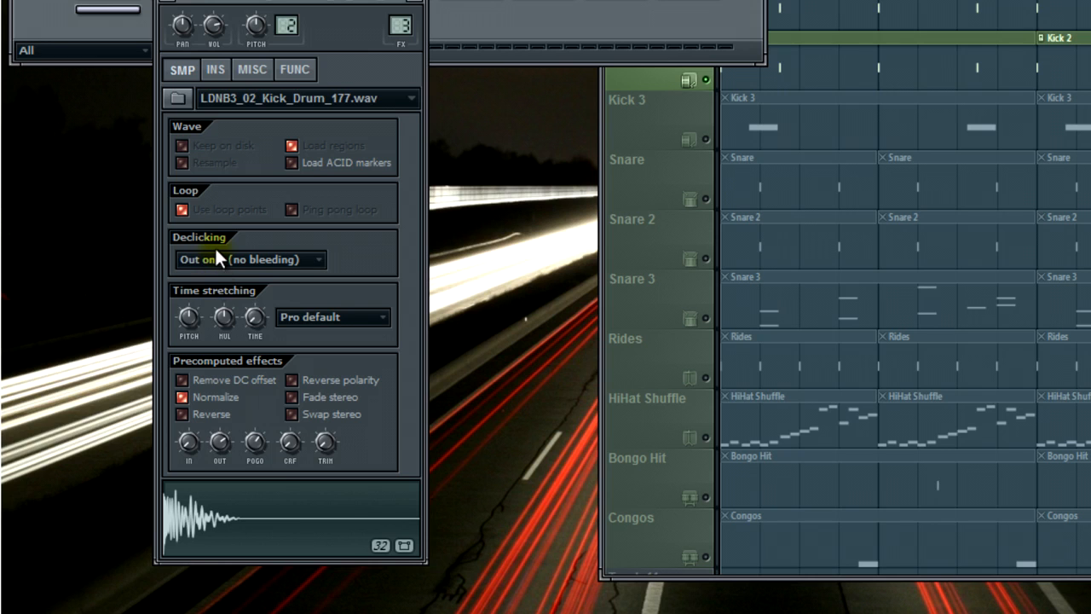
left_click(217, 441)
left_click(278, 535)
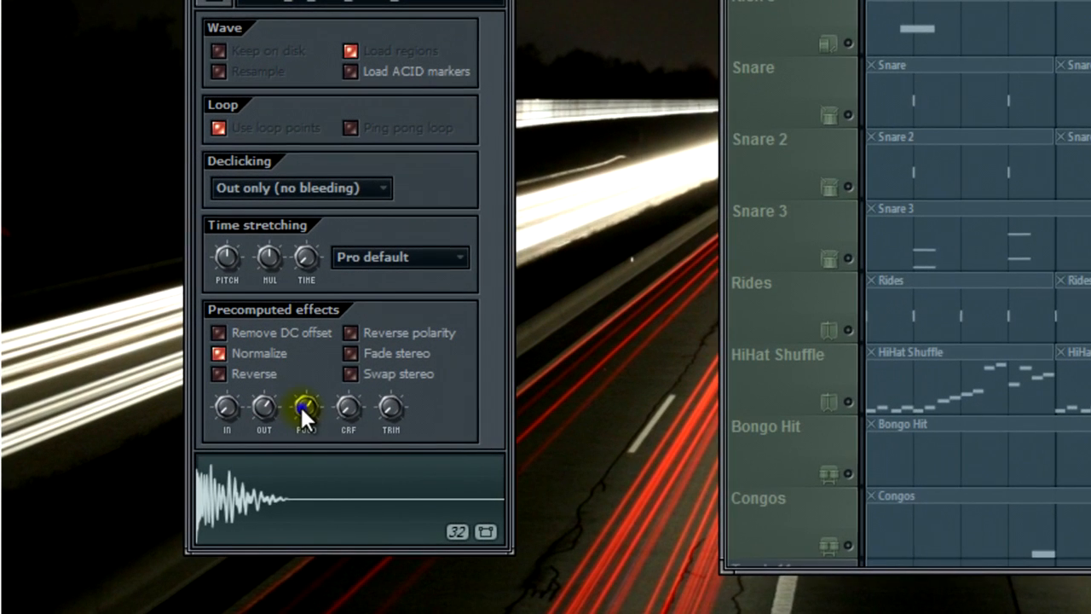
- Return the kick sample's Pogo to its centre position and audition the sample
right_click(304, 411)
left_click(346, 360)
left_click(350, 353)
left_click(353, 355)
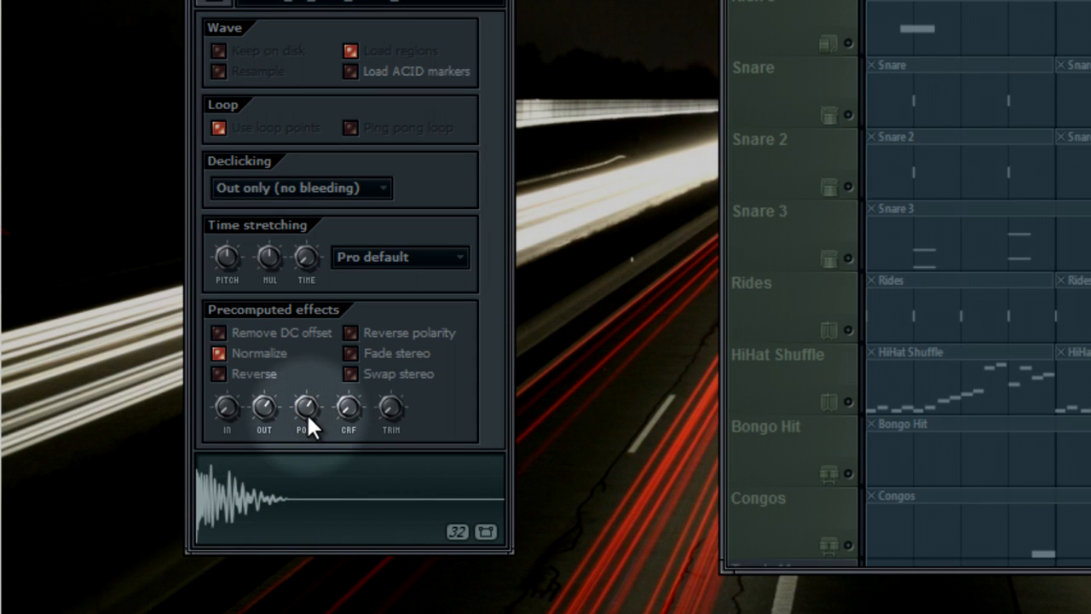
left_click_drag(308, 417, 305, 416)
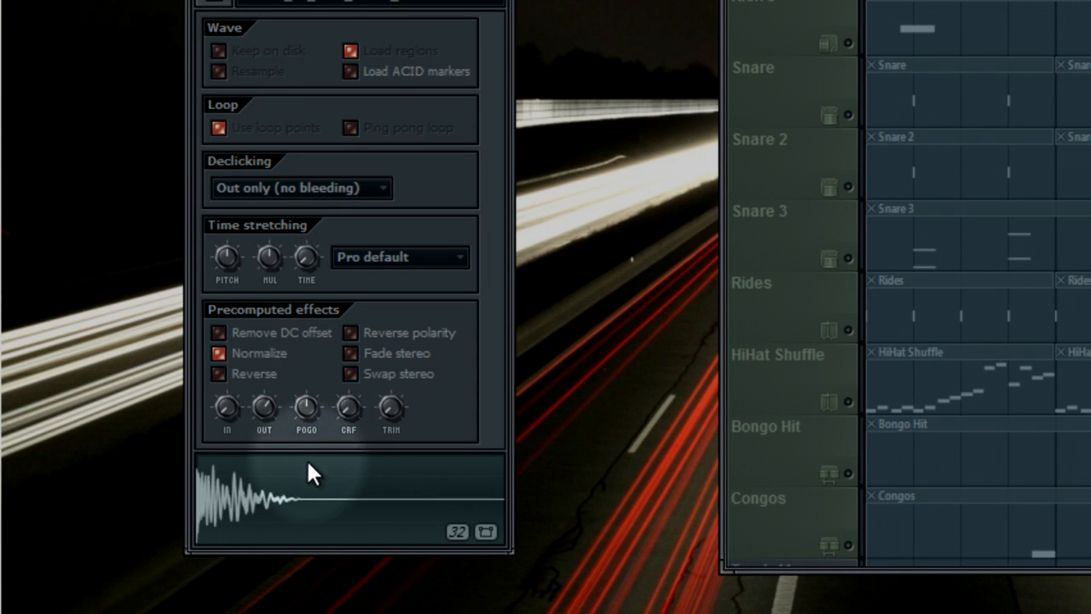
right_click(306, 415)
left_click(311, 422)
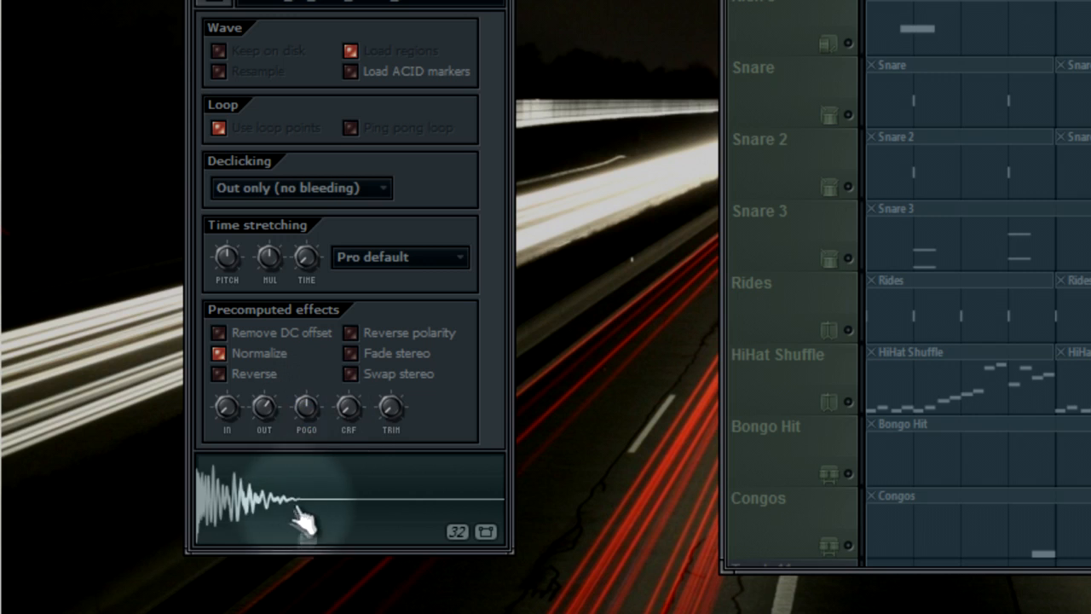
left_click(243, 506)
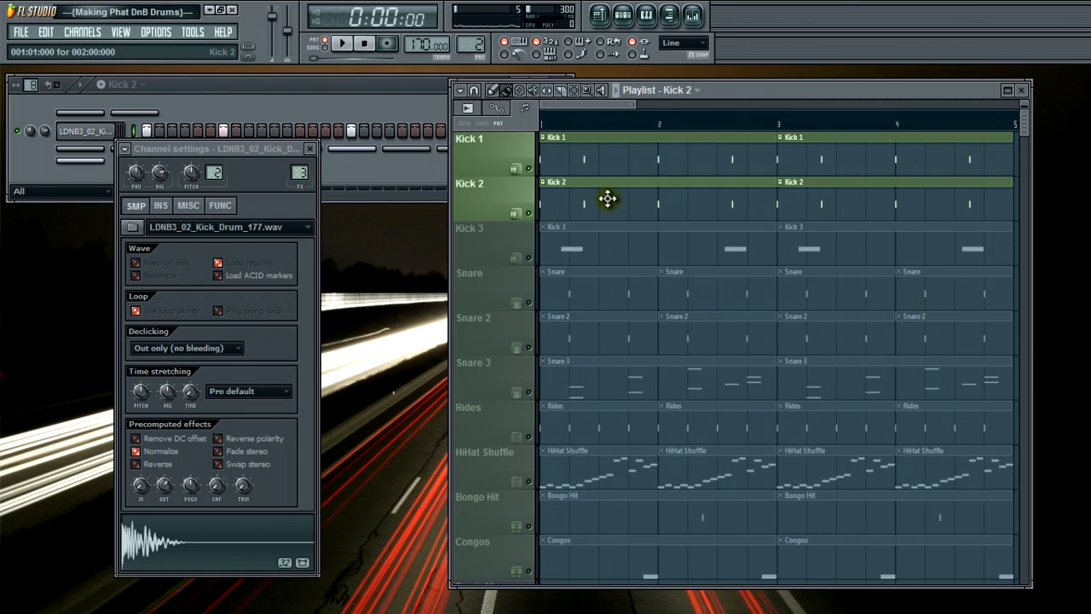
- Play the layered kicks in song mode and raise the LDNB3_02_Kick_Drum_177 sample's Pogo during playback
left_click(341, 43)
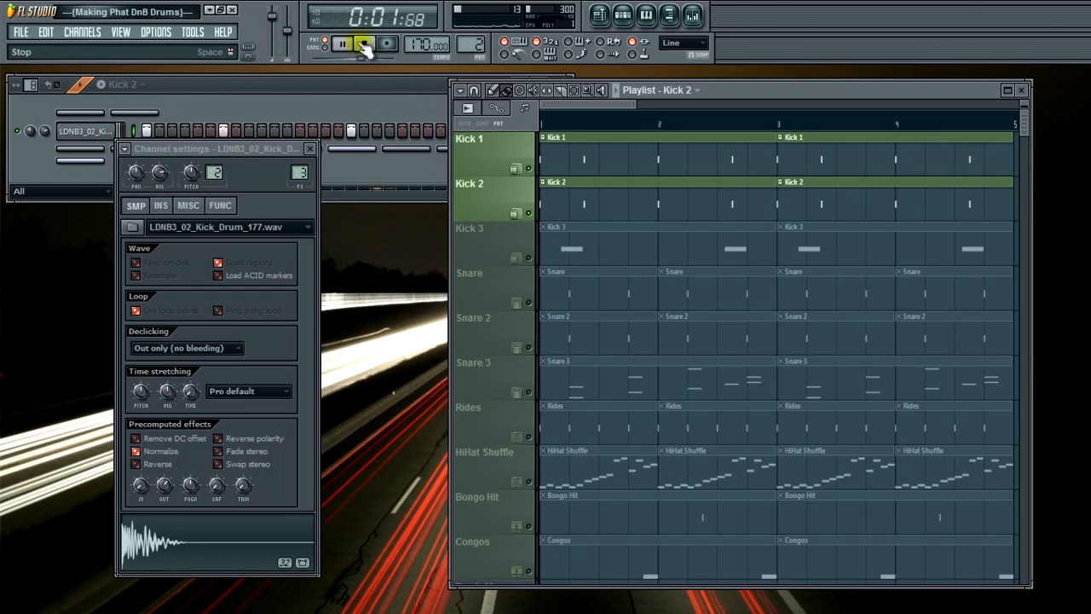
left_click(362, 45)
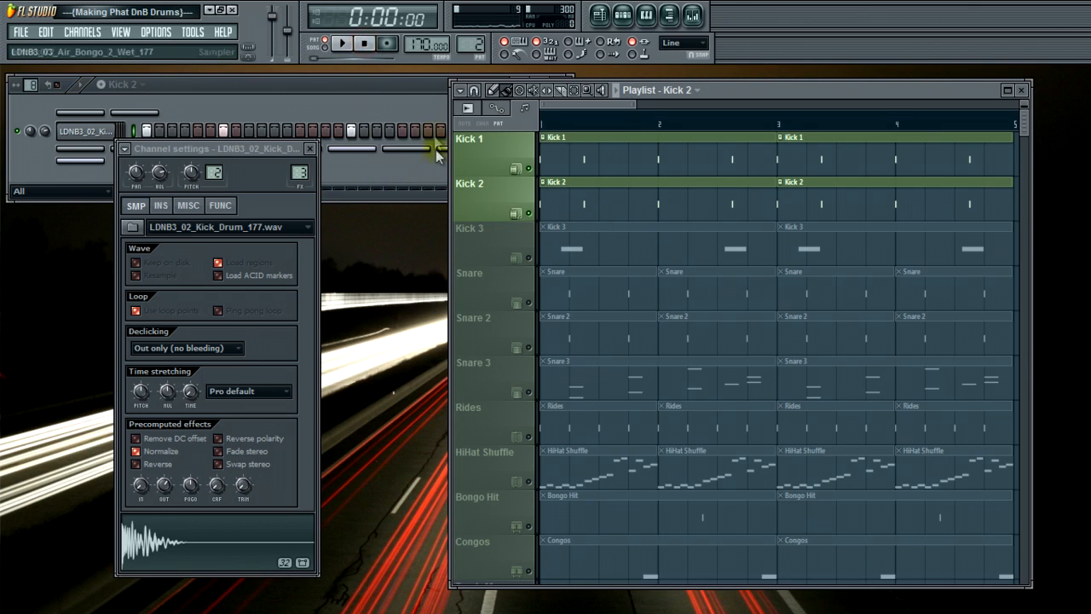
left_click(341, 43)
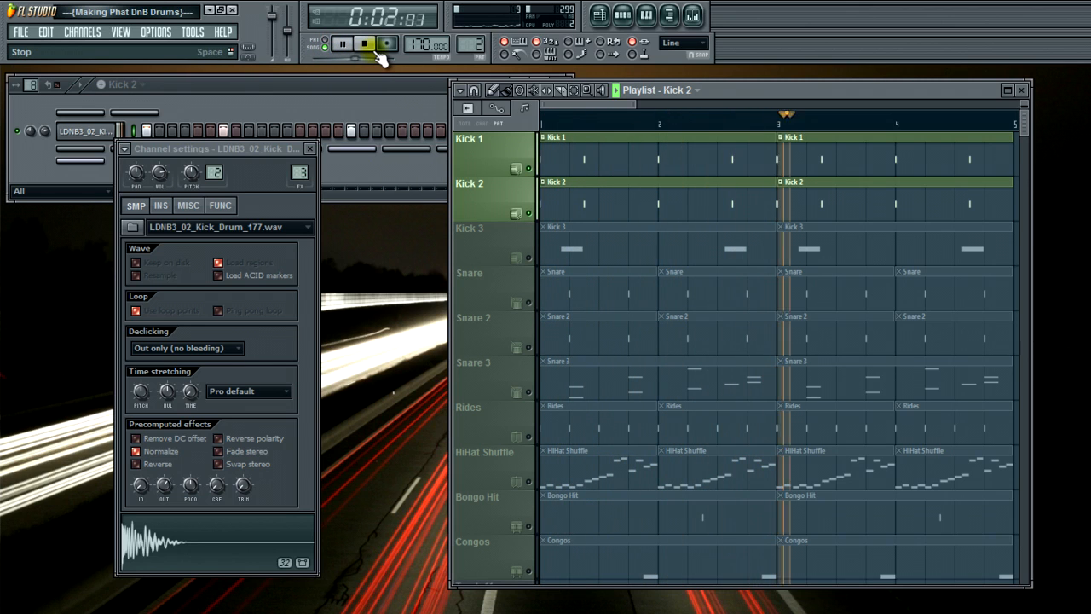
left_click(365, 45)
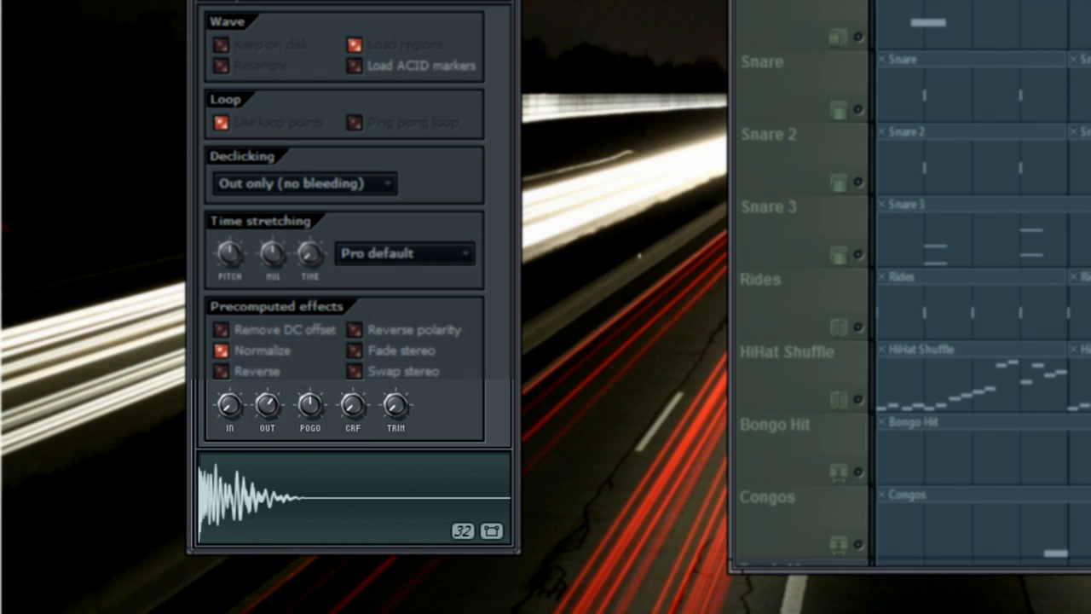
left_click_drag(308, 416, 306, 390)
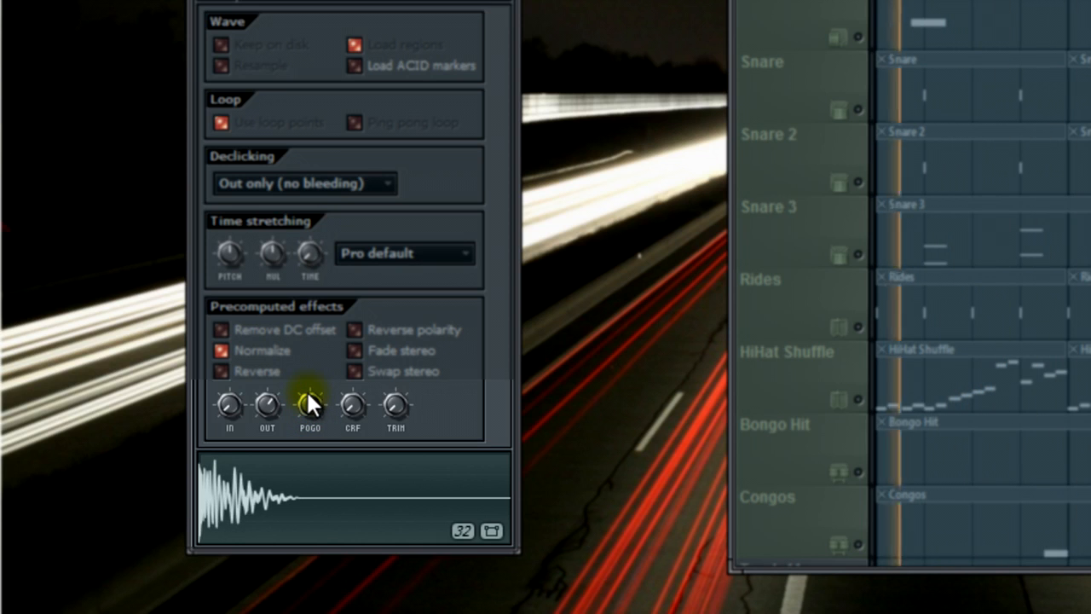
left_click_drag(306, 390, 306, 370)
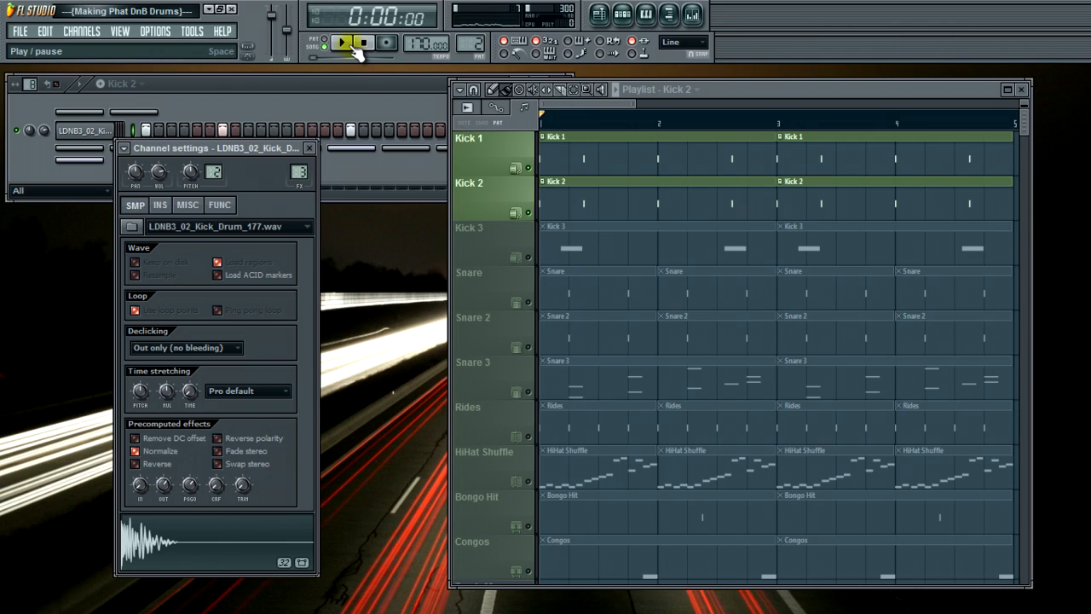
- Enable the Snare, Snare 2 and Snare 3 tracks and mute the Kick 1 and Kick 2 tracks in the playlist
left_click(522, 303)
left_click(528, 349)
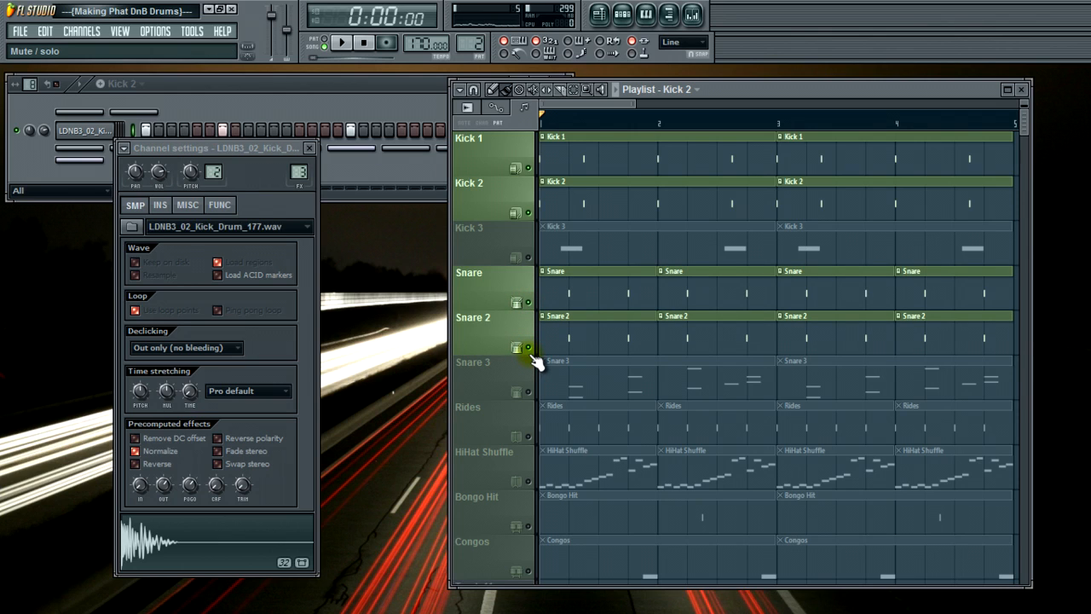
right_click(513, 375)
right_click(469, 374)
left_click(528, 394)
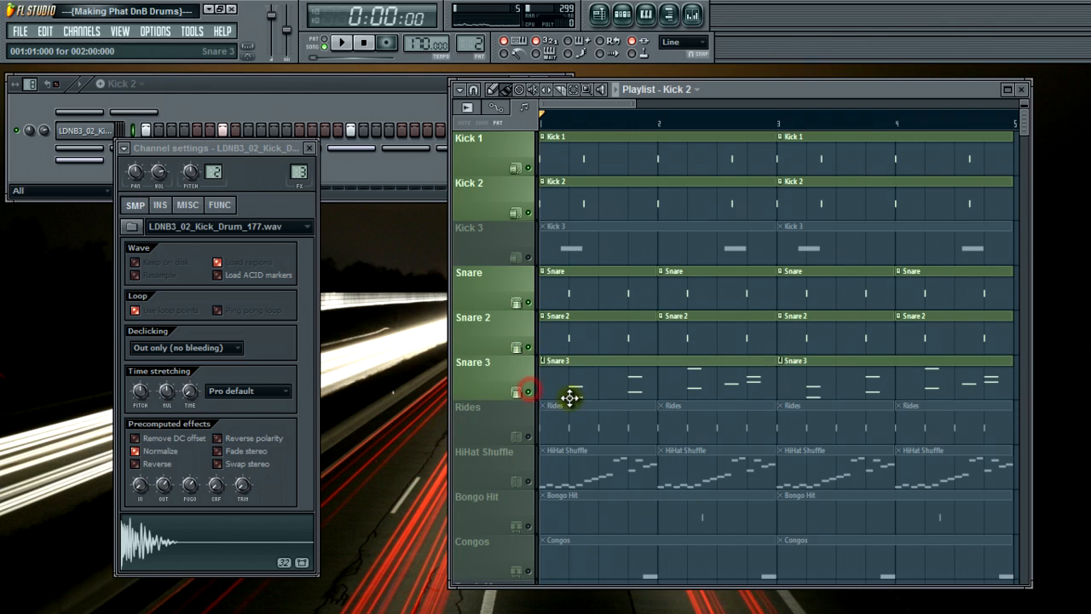
left_click(530, 207)
left_click(530, 168)
- Briefly play the three snare layers together and close the kick's channel settings
left_click(341, 43)
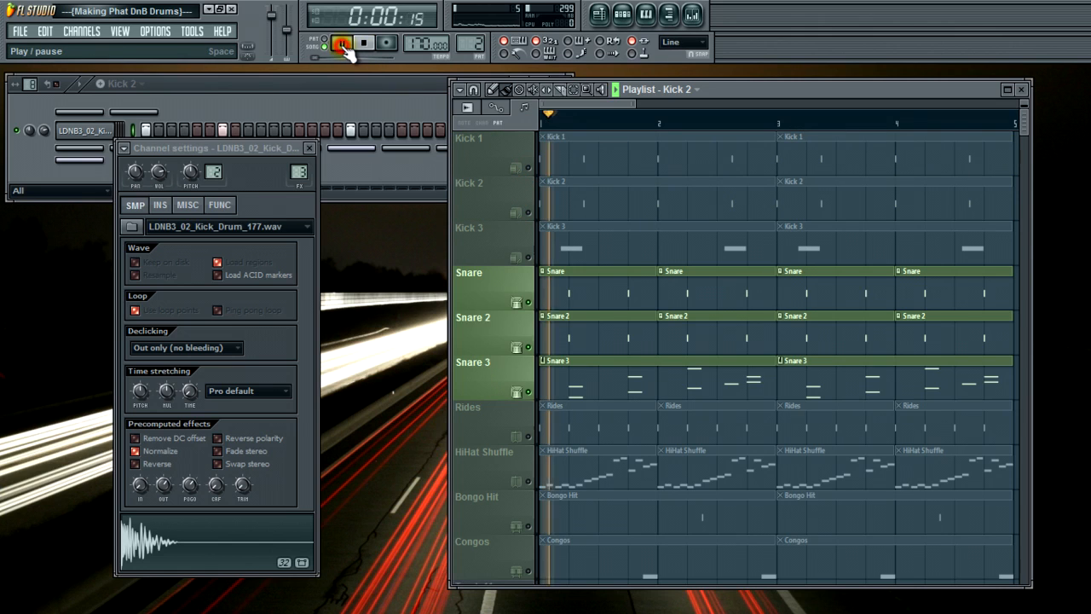
left_click(363, 43)
left_click(309, 148)
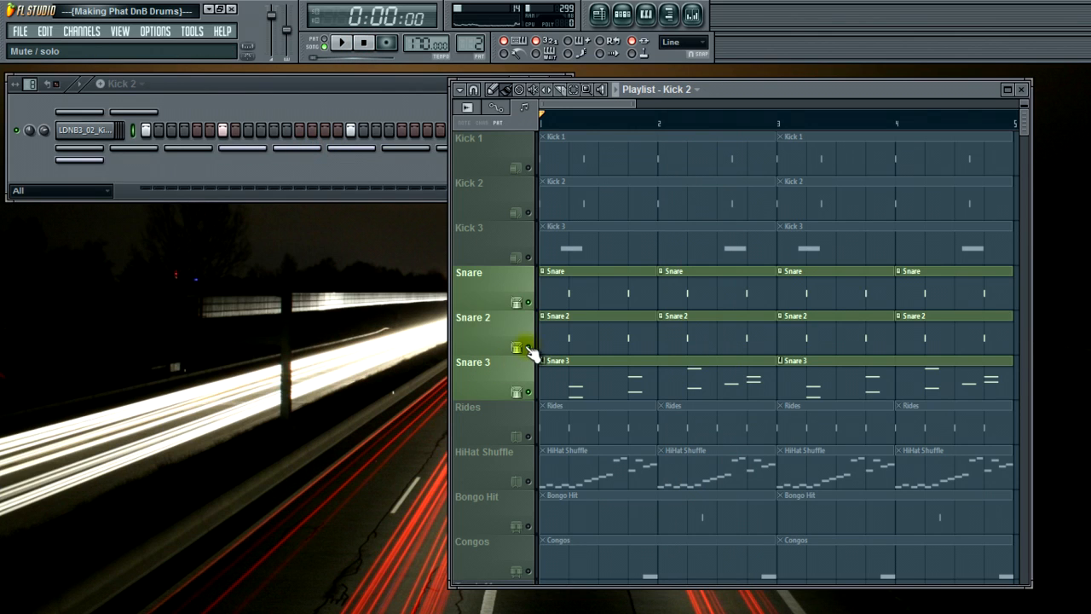
- Mute the Snare 2 and Snare tracks and open the Snare 3 pattern from its playlist clip
left_click(526, 346)
left_click(526, 302)
double_click(549, 382)
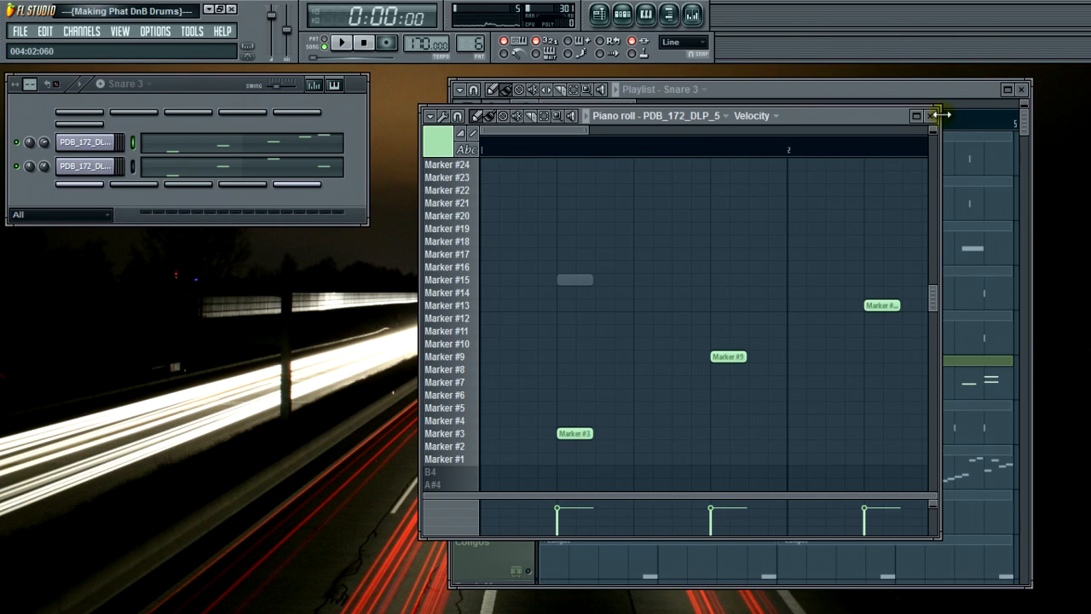
- Open the PDB_172_DLP_5 channel's Slicex, audition several slices of the break, and close it
left_click(111, 143)
left_click(310, 149)
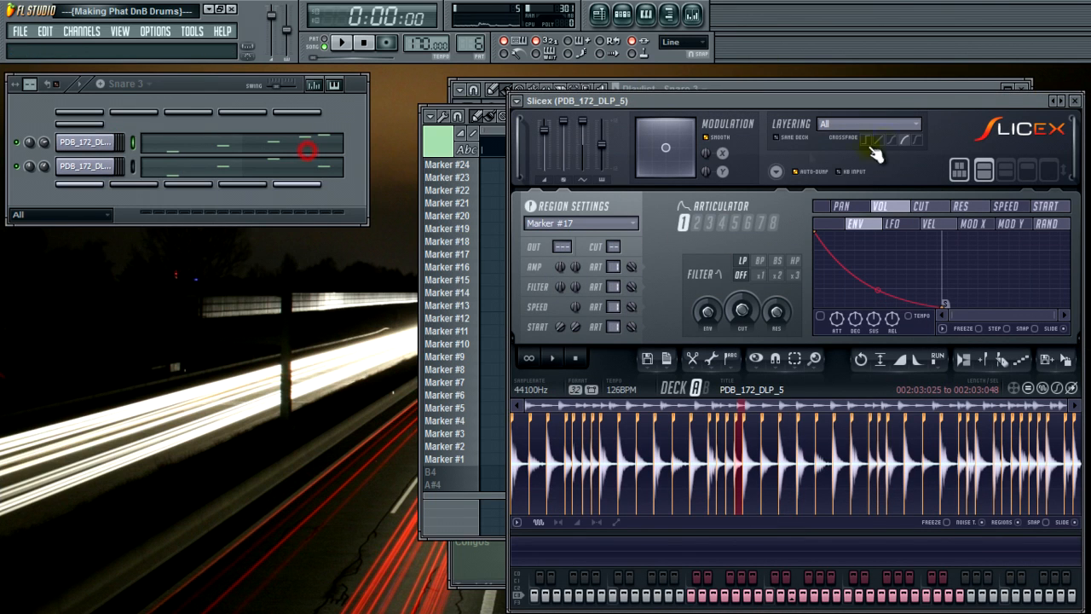
left_click_drag(989, 104, 752, 92)
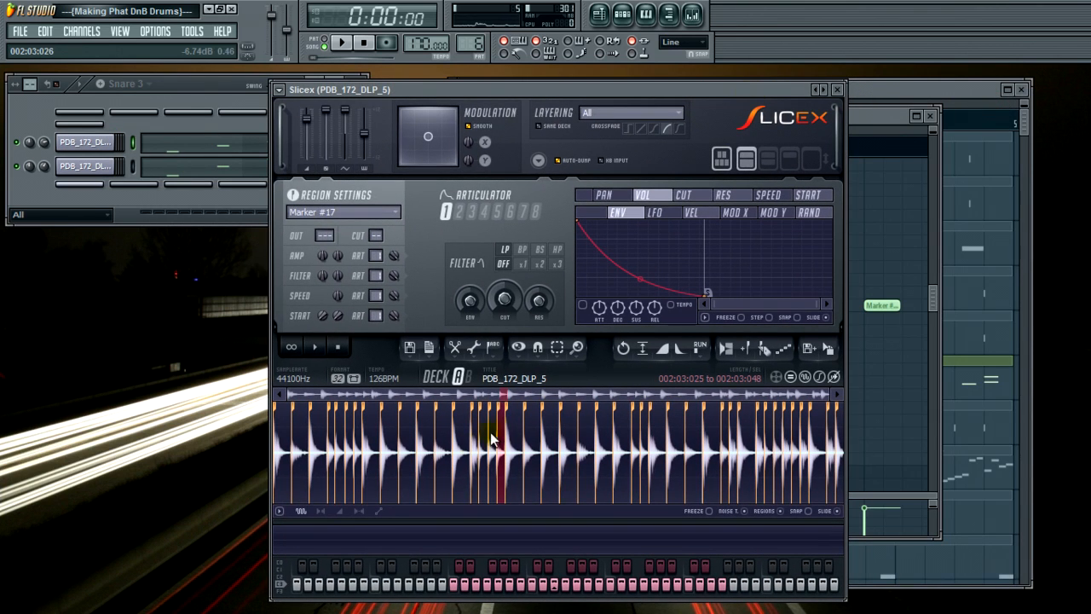
left_click(513, 436)
left_click(532, 436)
left_click(552, 435)
left_click(573, 434)
left_click(604, 436)
left_click(660, 433)
left_click(673, 430)
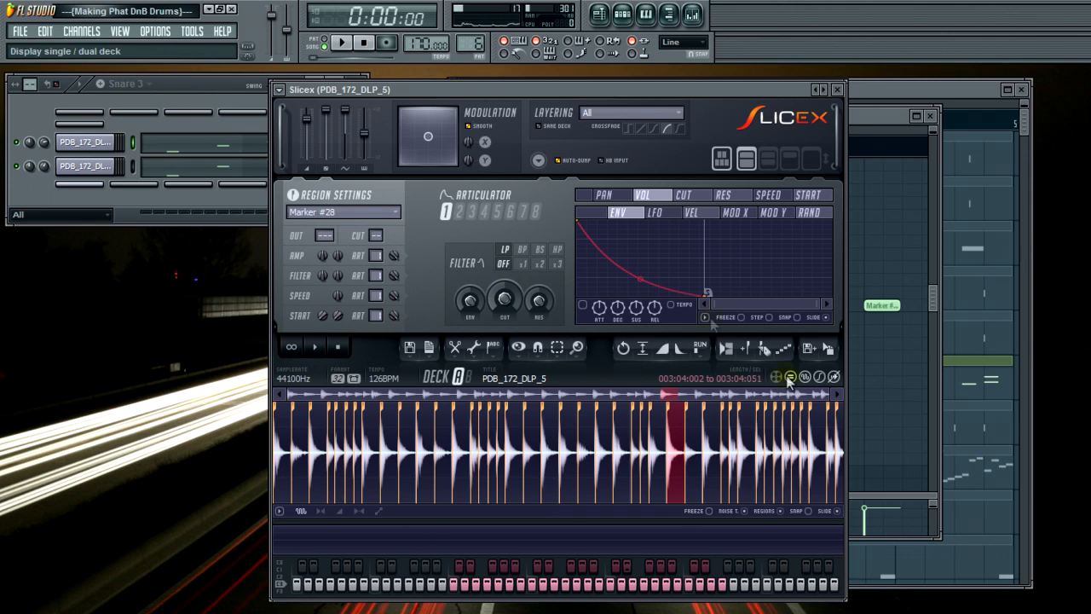
left_click(838, 90)
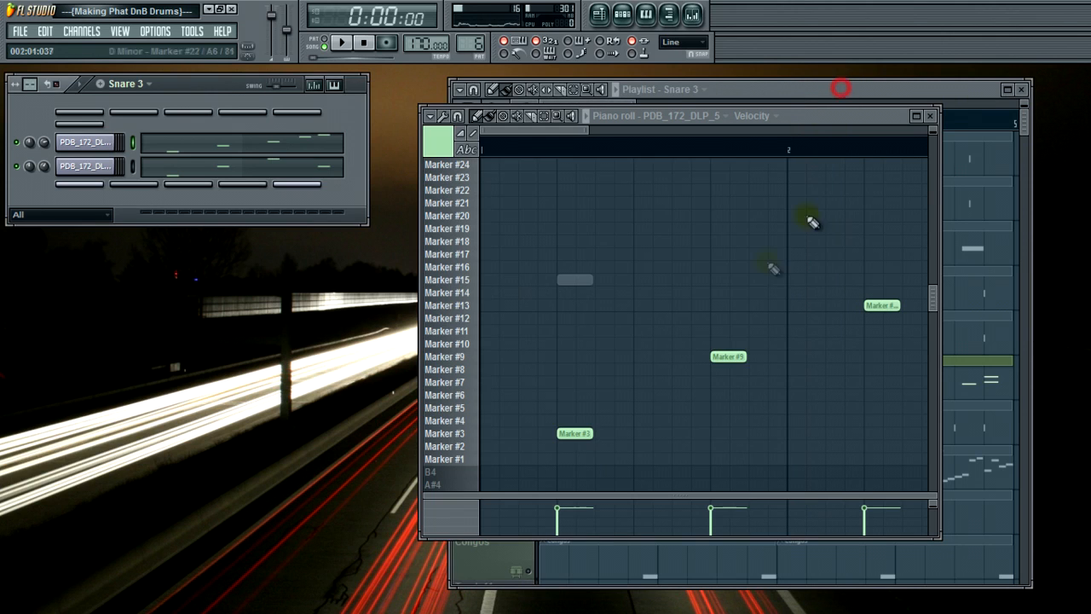
- Audition the Marker #3, Marker #9 and Marker #13 slices in the PDB_172_DLP_5 piano roll
mouse_move(482, 471)
left_mouse_down()
mouse_move(478, 142)
mouse_move(474, 160)
mouse_move(507, 155)
left_mouse_up()
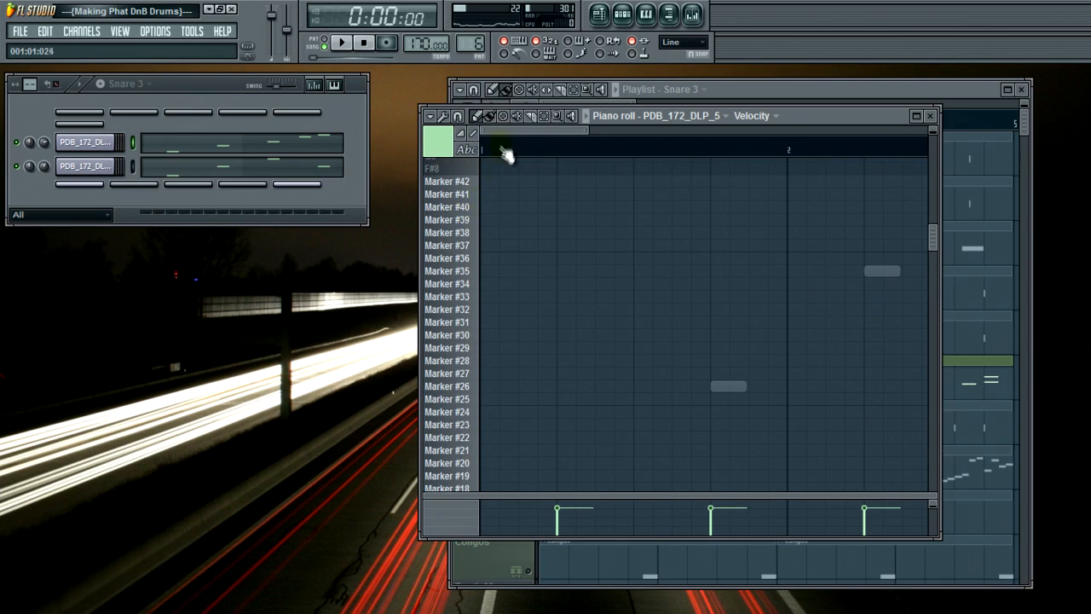
scroll(512, 357, "down", 10)
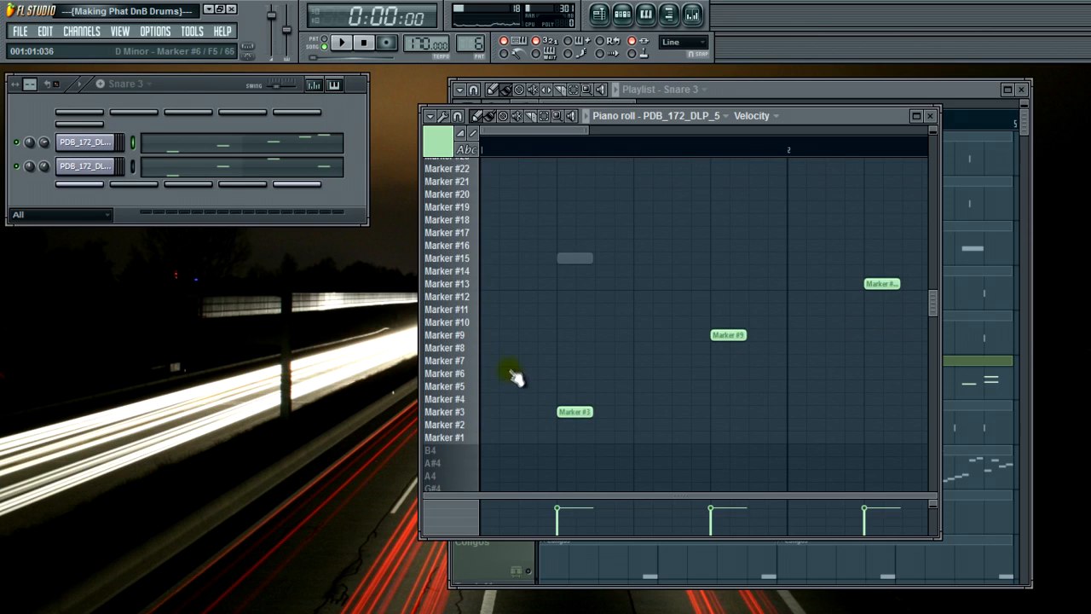
left_click(476, 415)
left_click(476, 415)
left_click(476, 415)
left_click(476, 415)
left_click(471, 340)
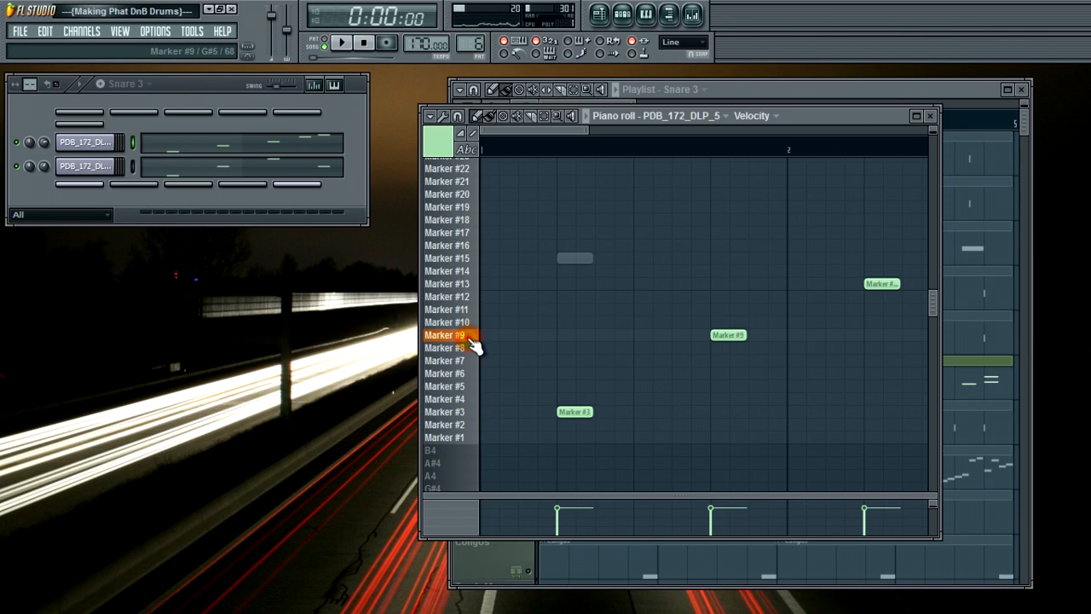
left_click(476, 340)
left_click(477, 288)
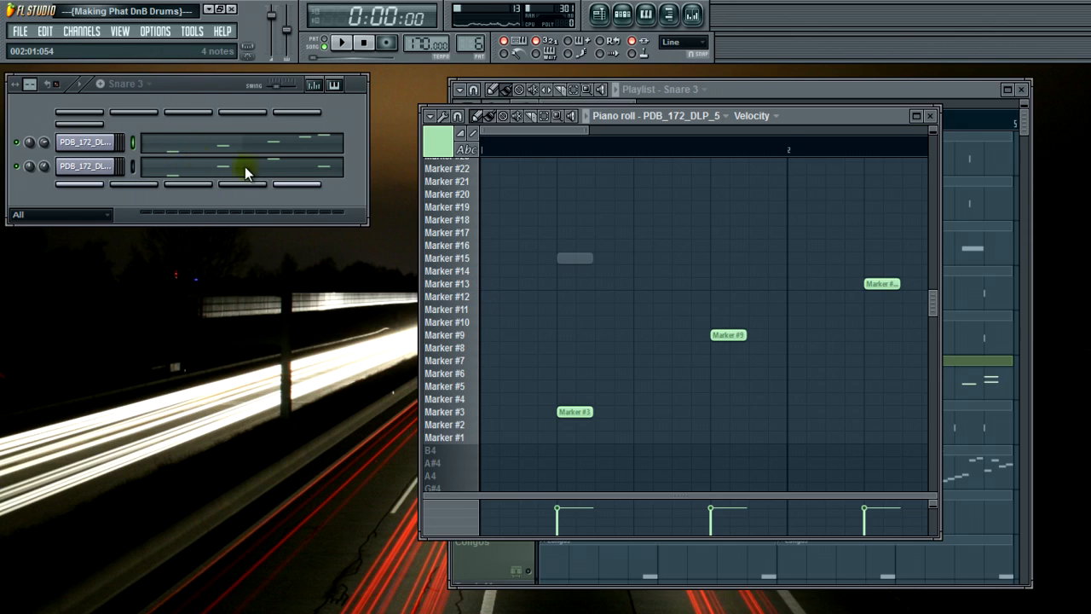
- Check the PDB_172_DLP_5 #3 channel's Slicex, close it, and open that channel's piano roll
left_click(121, 168)
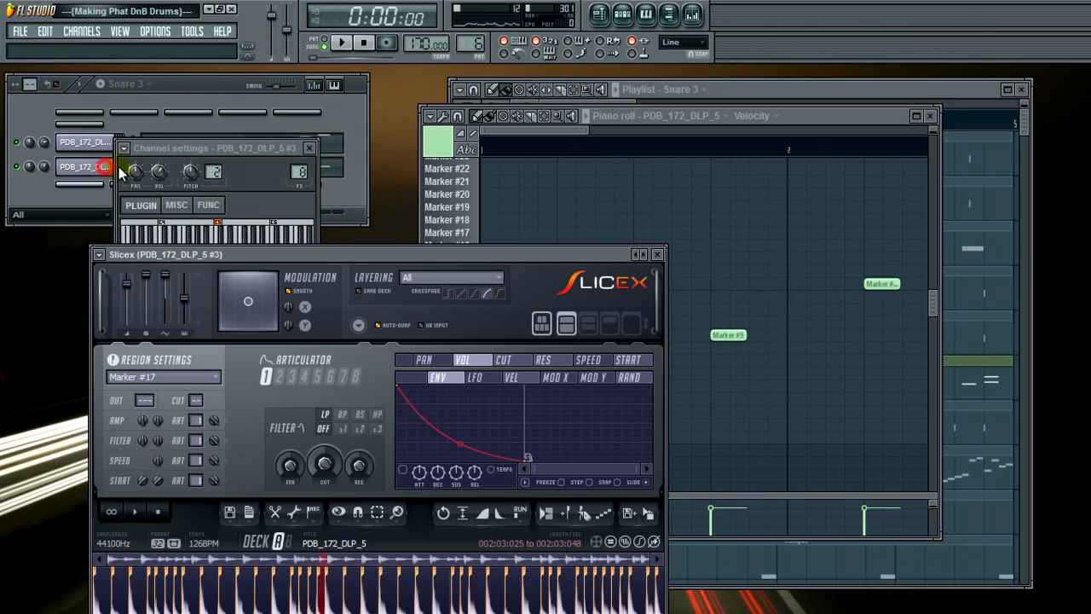
left_click(656, 254)
left_click(312, 148)
left_click(324, 173)
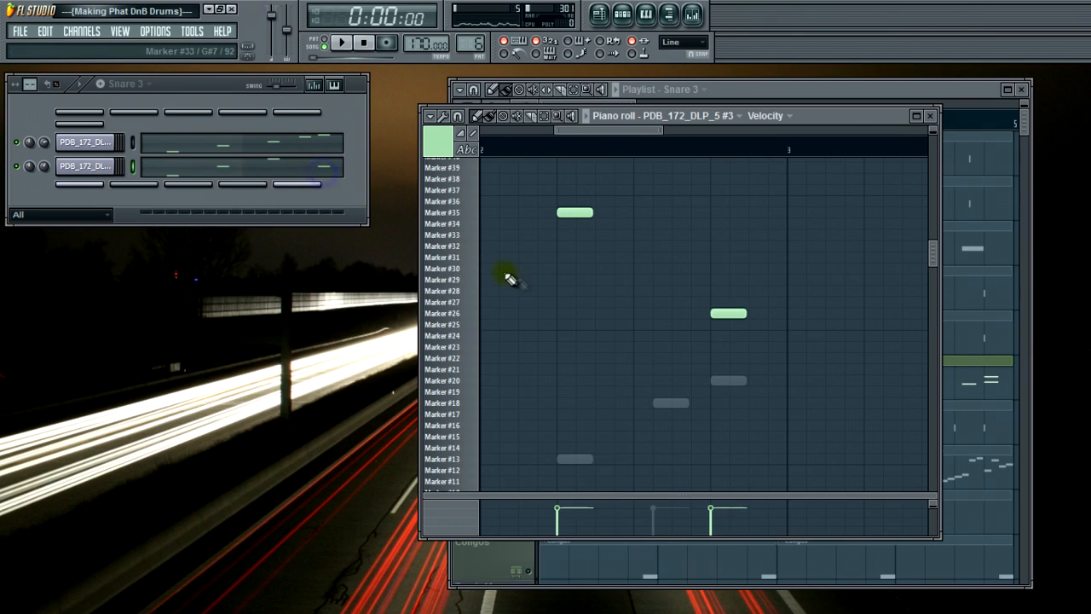
- Audition the Marker #35 and Marker #26 slices used in bar 2 of the PDB_172_DLP_5 #3 piano roll
left_click(468, 211)
left_click(471, 212)
left_click(475, 215)
left_click(482, 219)
left_click(472, 282)
left_click(479, 313)
left_click(483, 319)
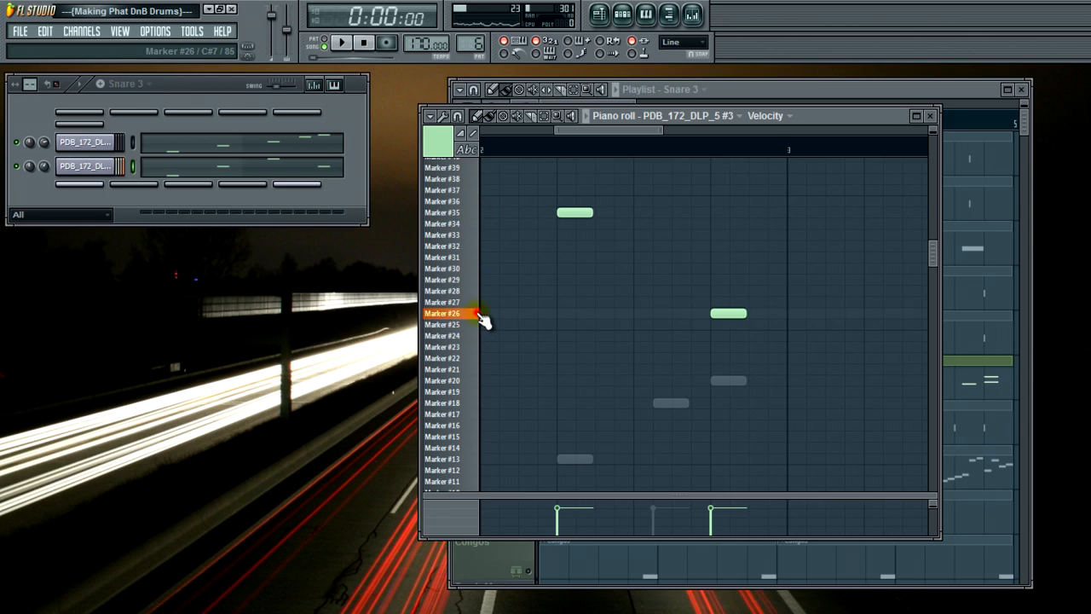
left_click(481, 319)
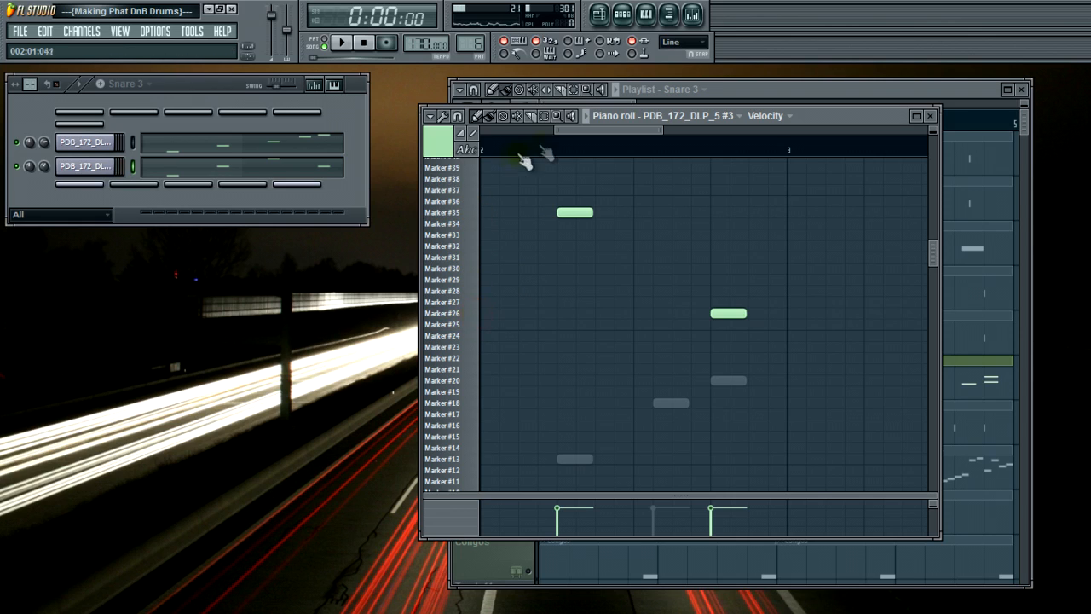
- Audition the Marker #26 and Marker #15 slices used in bar 1 of the PDB_172_DLP_5 #3 piano roll
left_click_drag(562, 132, 485, 256)
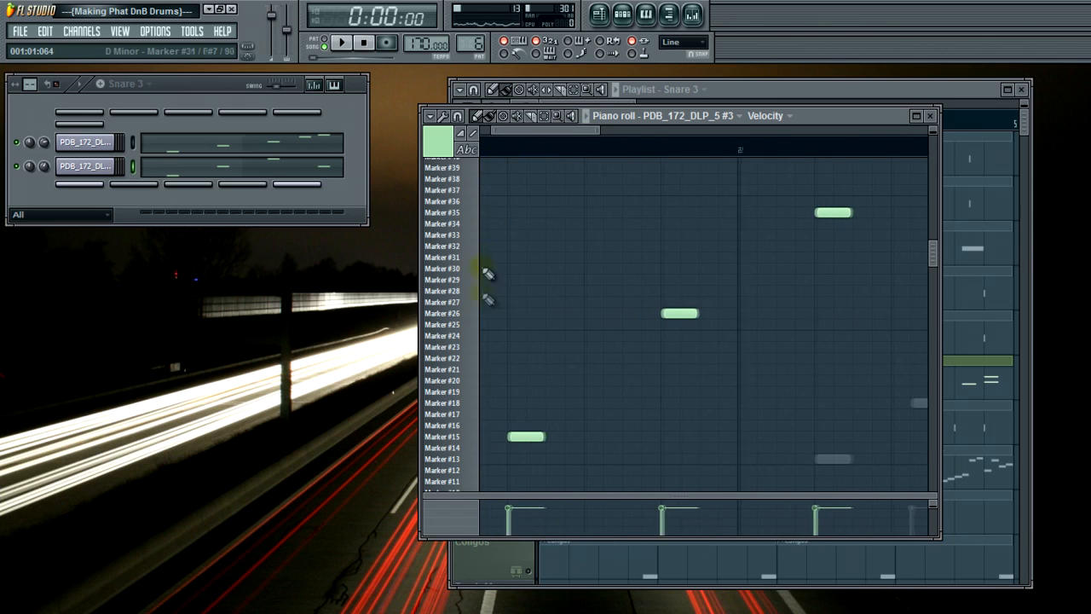
left_click(478, 322)
left_click(478, 322)
left_click(476, 439)
left_click(476, 439)
left_click(474, 321)
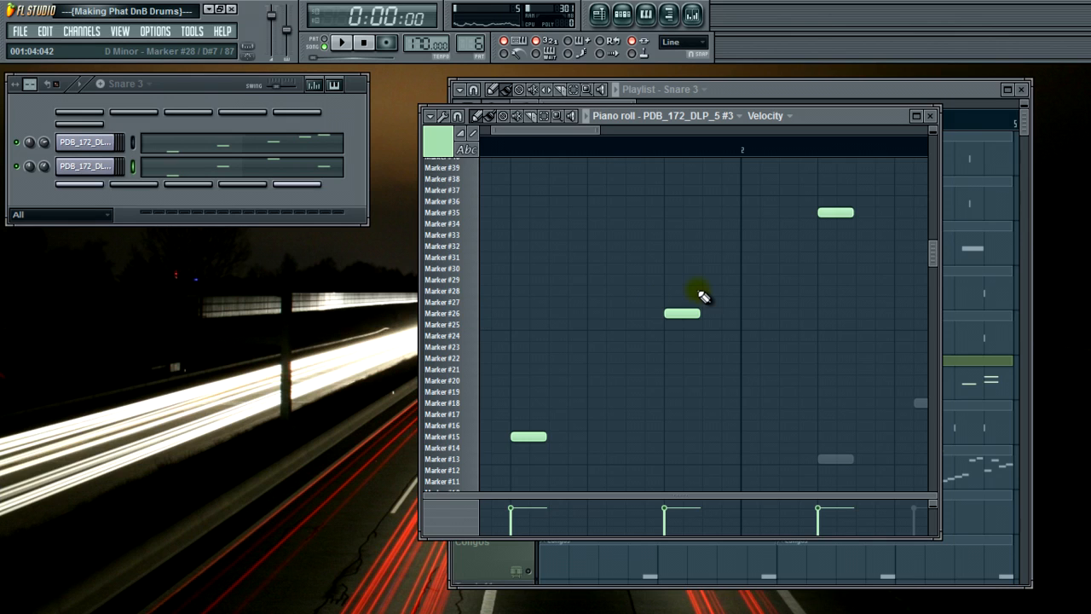
- Close the piano roll and play the Snare 3 pattern on its own
left_click(932, 122)
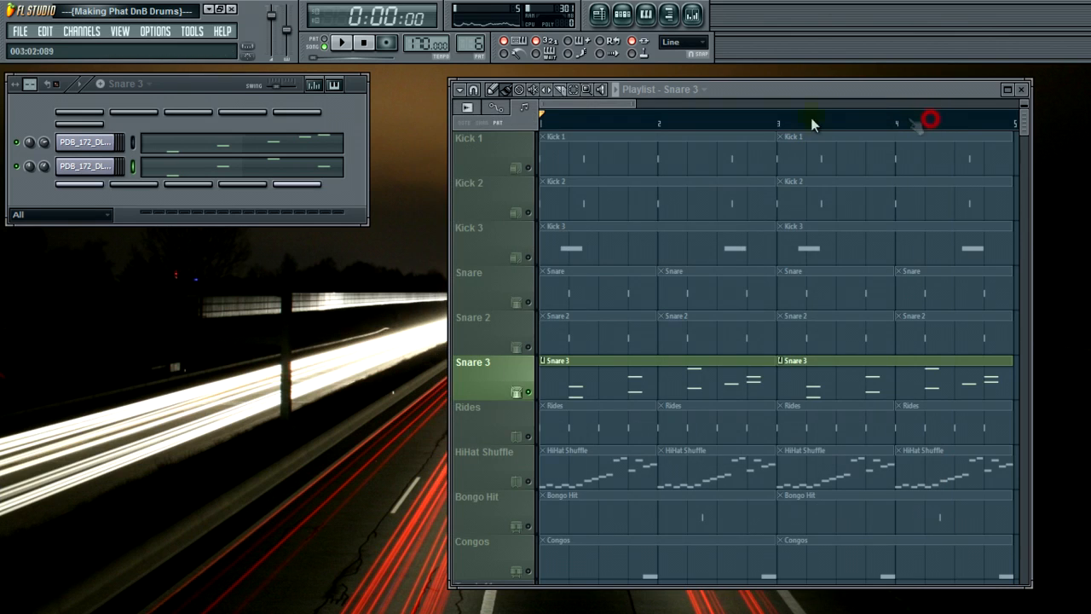
left_click(343, 43)
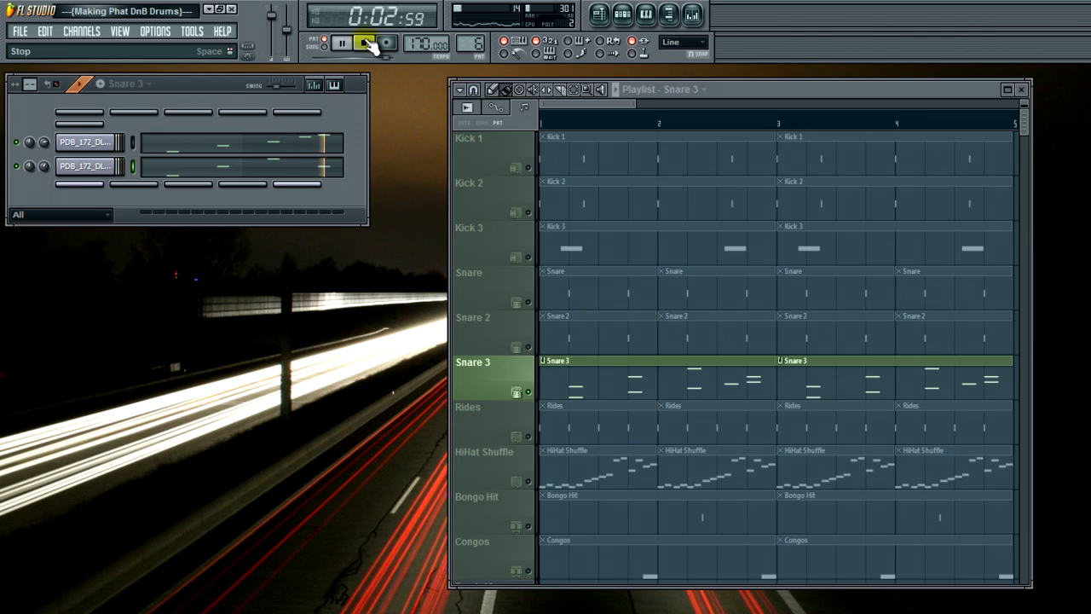
left_click(368, 44)
- Review the slices placed in bar 2 of the PDB_172_DLP_5 piano roll and close it
left_click(317, 141)
left_click_drag(564, 130, 638, 135)
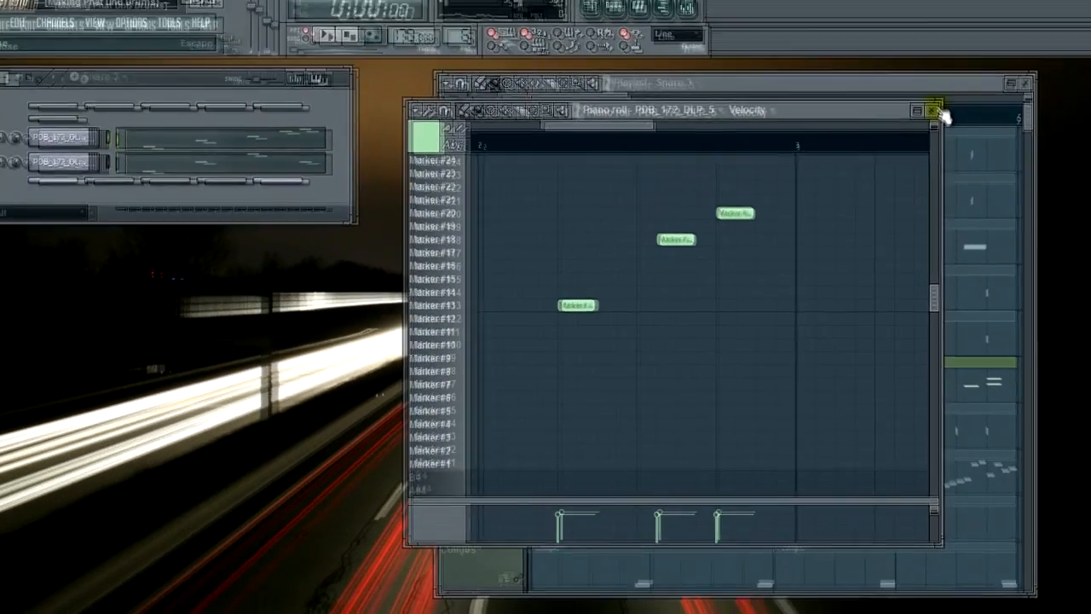
left_click(957, 2)
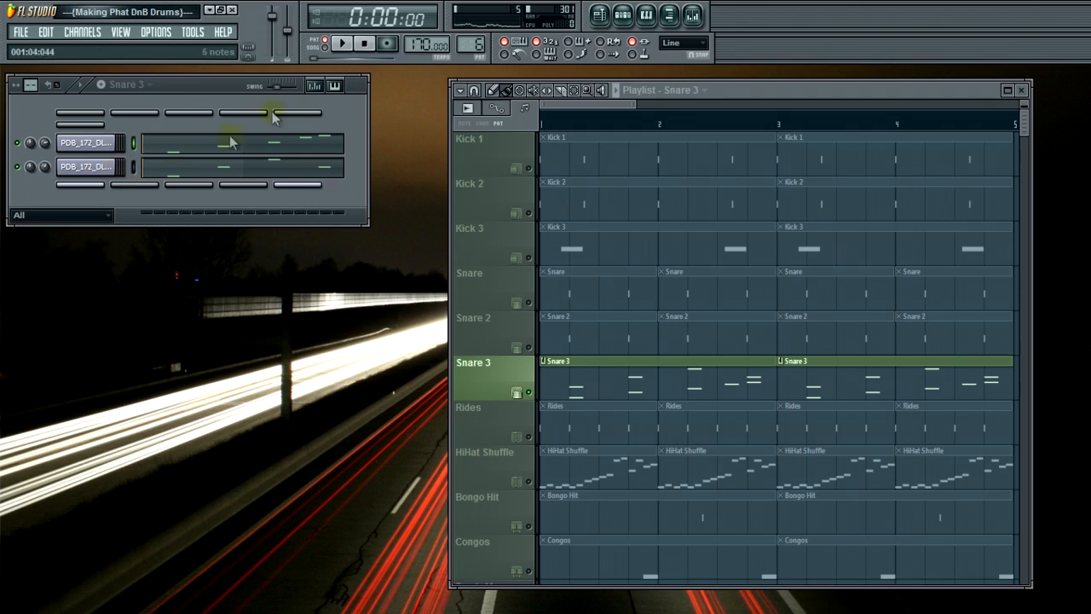
- Unmute the Snare and Snare 2 playlist tracks and play the three snare layers together in song mode
left_click_drag(538, 348, 529, 302)
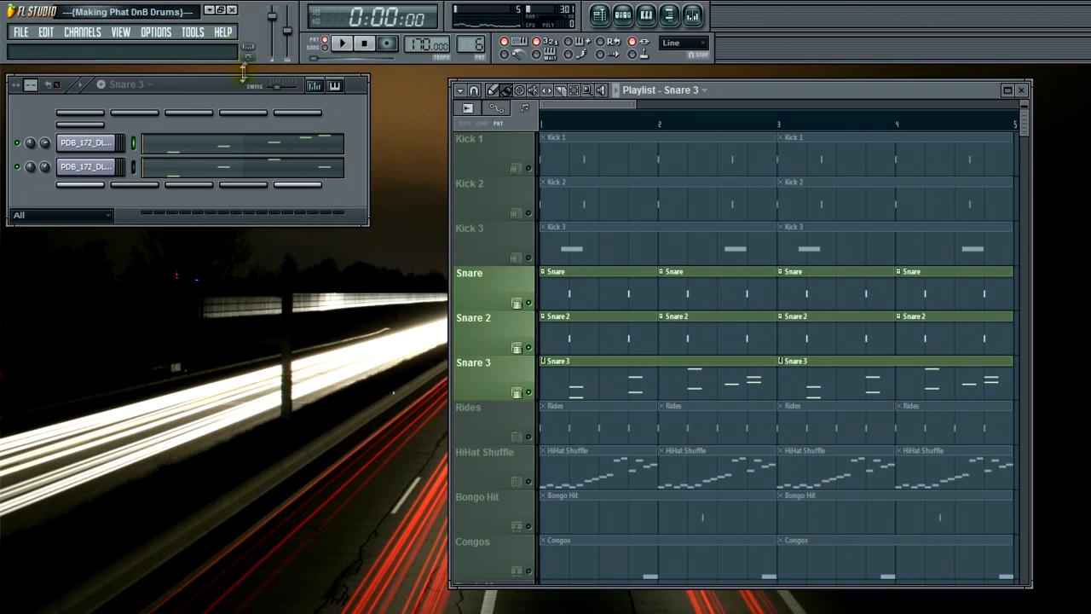
left_click(325, 47)
left_click(342, 44)
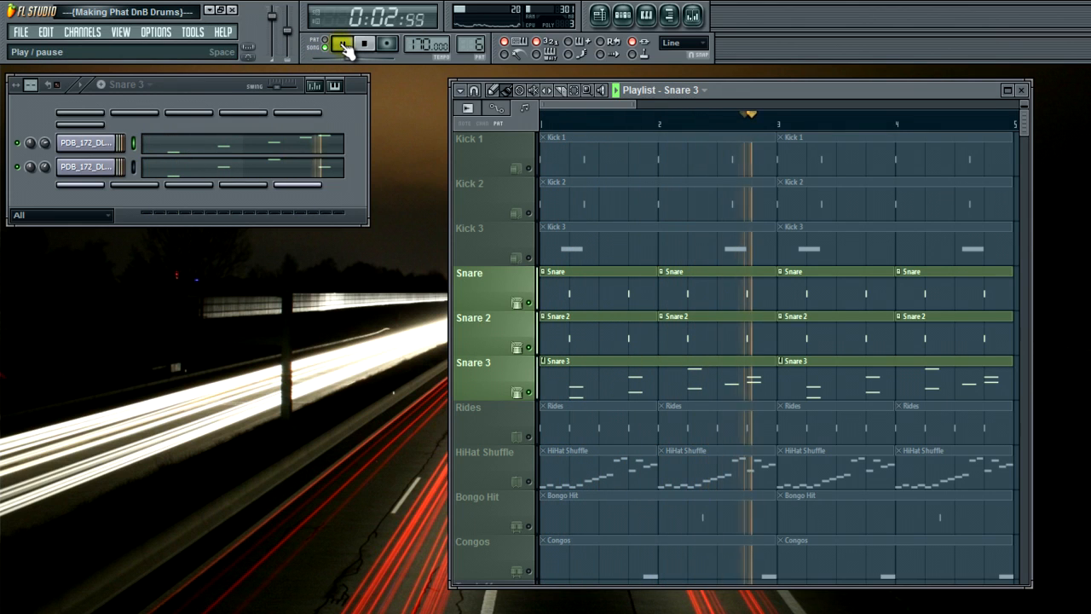
- Compare the snare layers during playback by muting and unmuting the Snare 2 and Snare playlist tracks
left_click(528, 347)
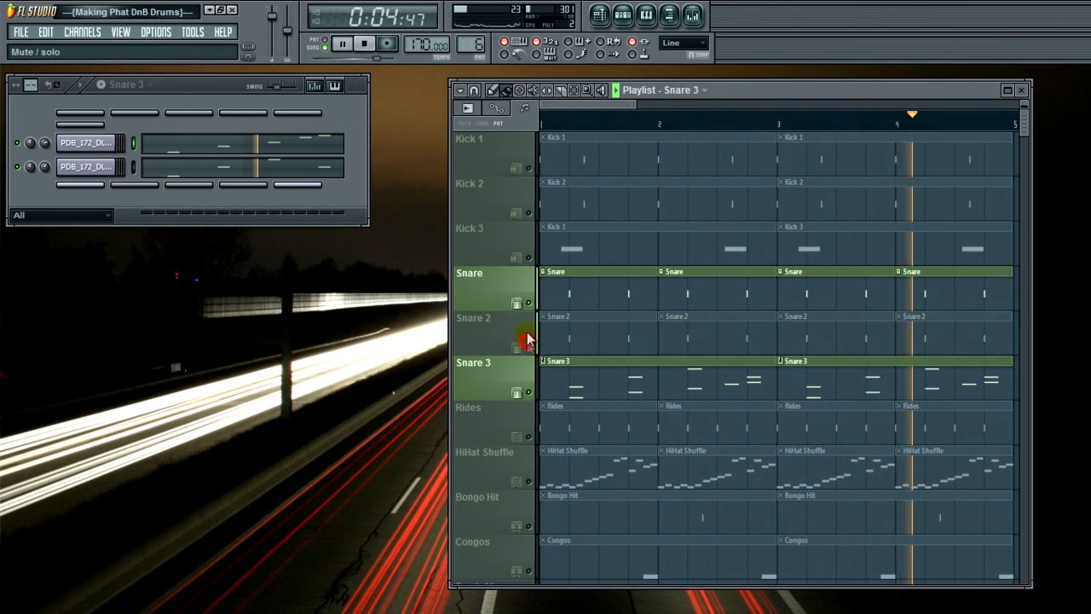
left_click(528, 303)
left_click(528, 303)
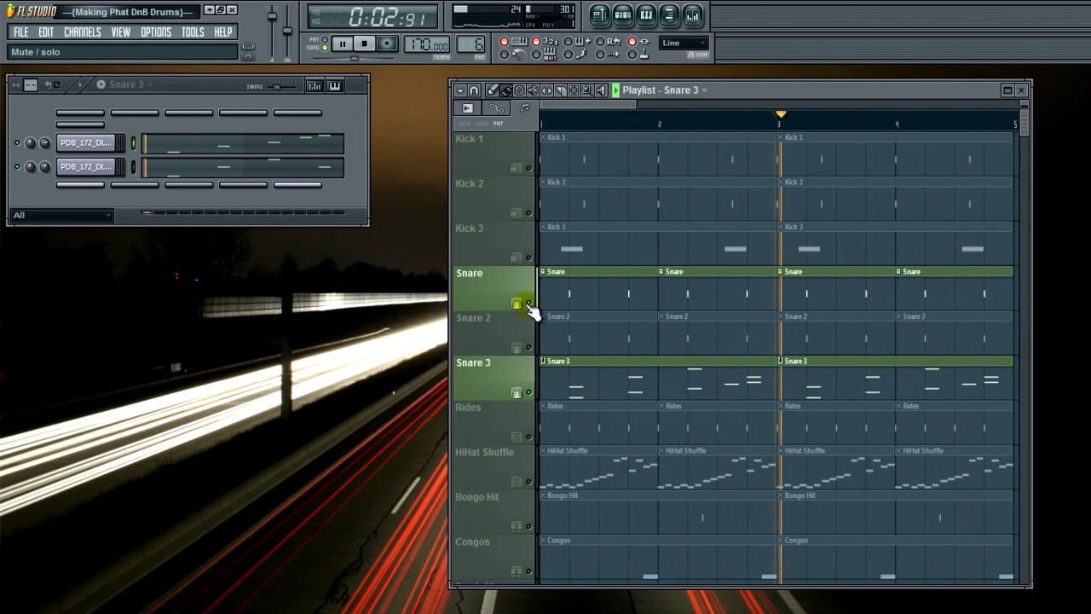
left_click(529, 348)
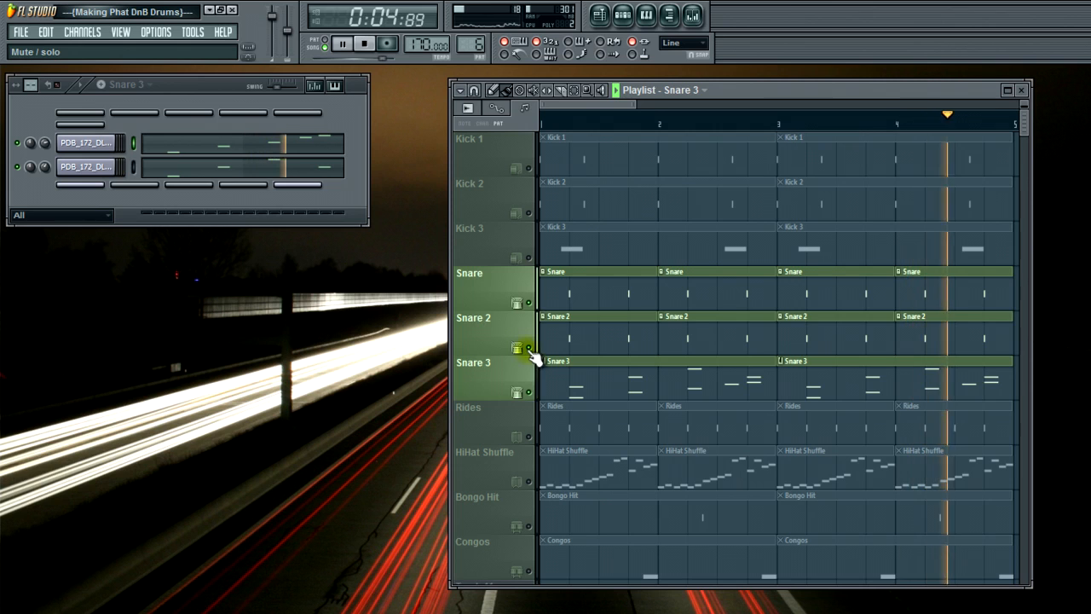
- Raise the precomputed Out fade of the Snare 2 pattern's LDNB3_01_Snare_ Drum.wav sample, close its channel settings and stop playback
left_click(561, 336)
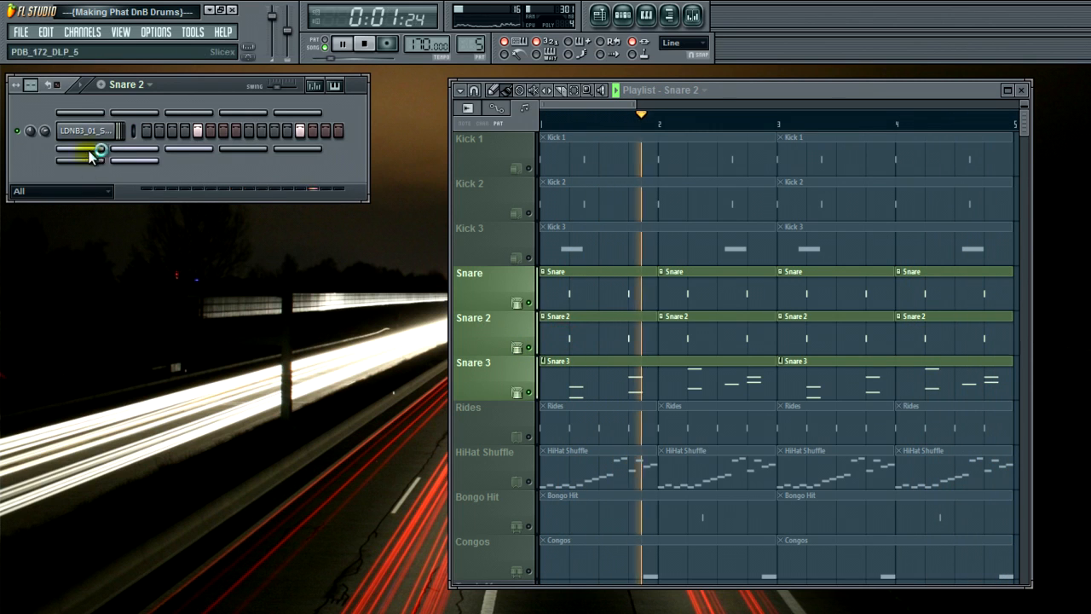
left_click(109, 130)
left_click_drag(163, 484, 164, 465)
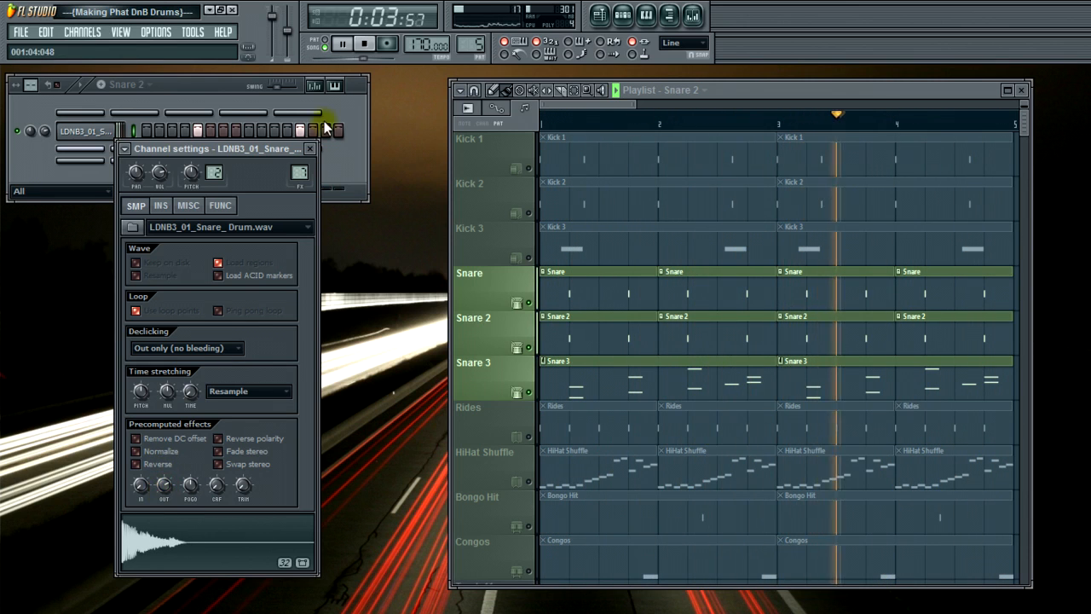
left_click(310, 148)
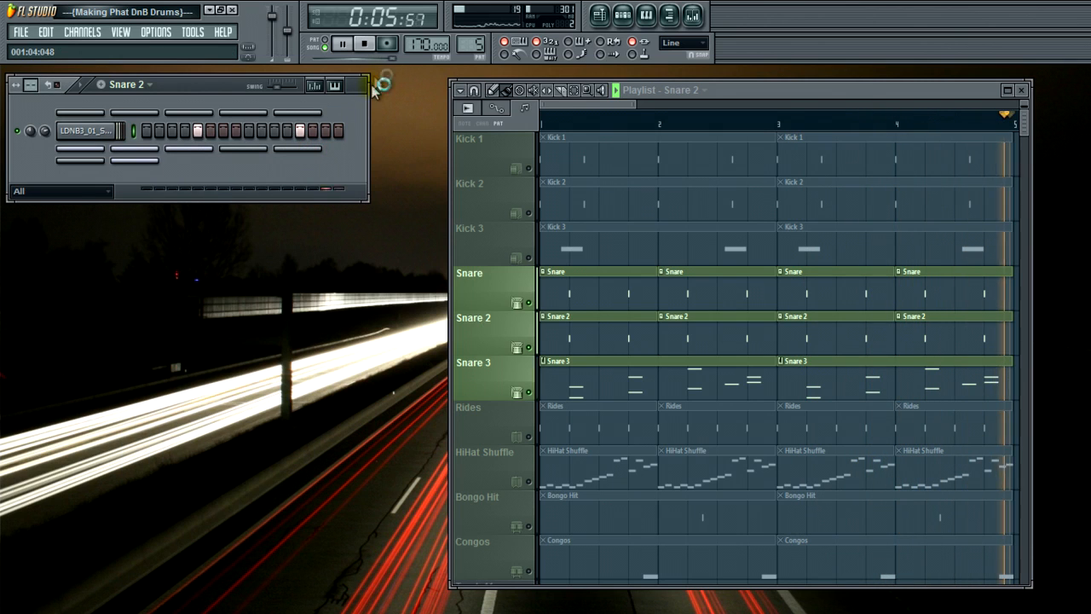
key("space")
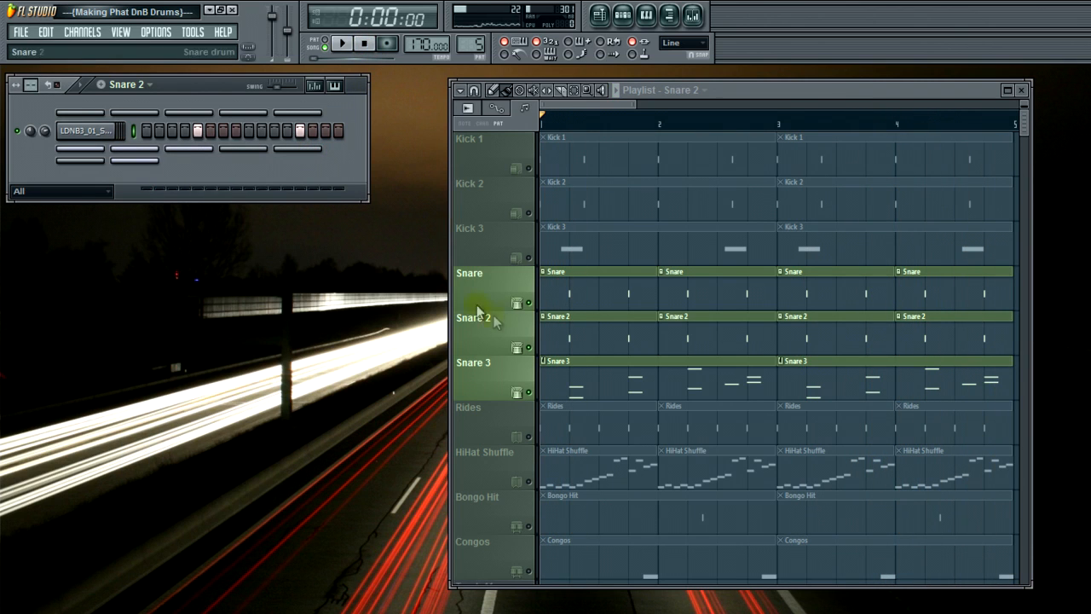
- Select the Bongo Hit pattern and unmute the Kick 1, Kick 2 and Kick 3 tracks in the playlist
key("8")
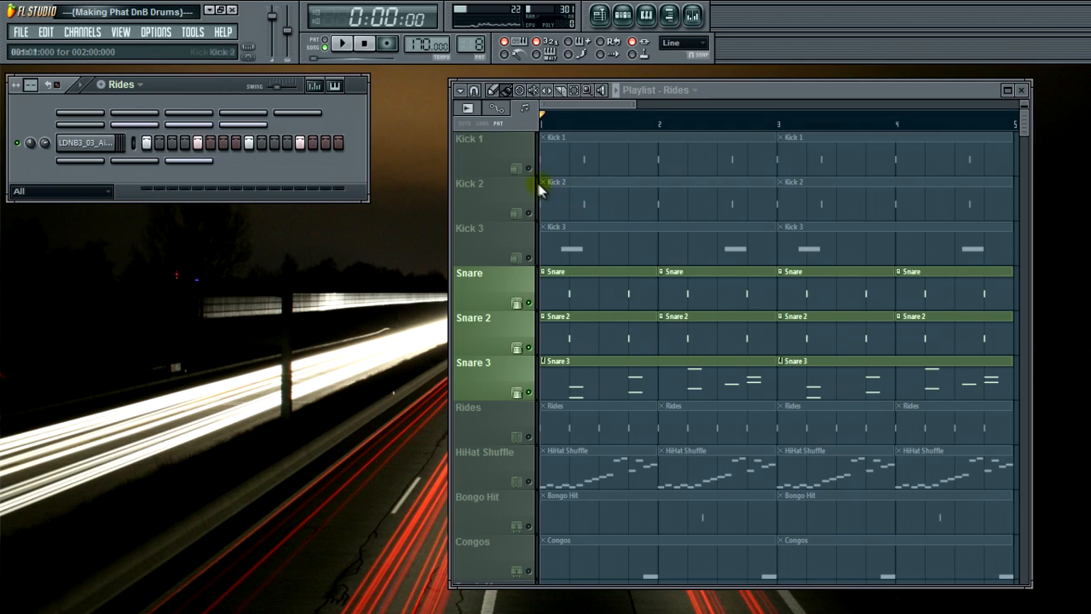
key("KP_Add")
left_click(624, 104)
left_click(528, 166)
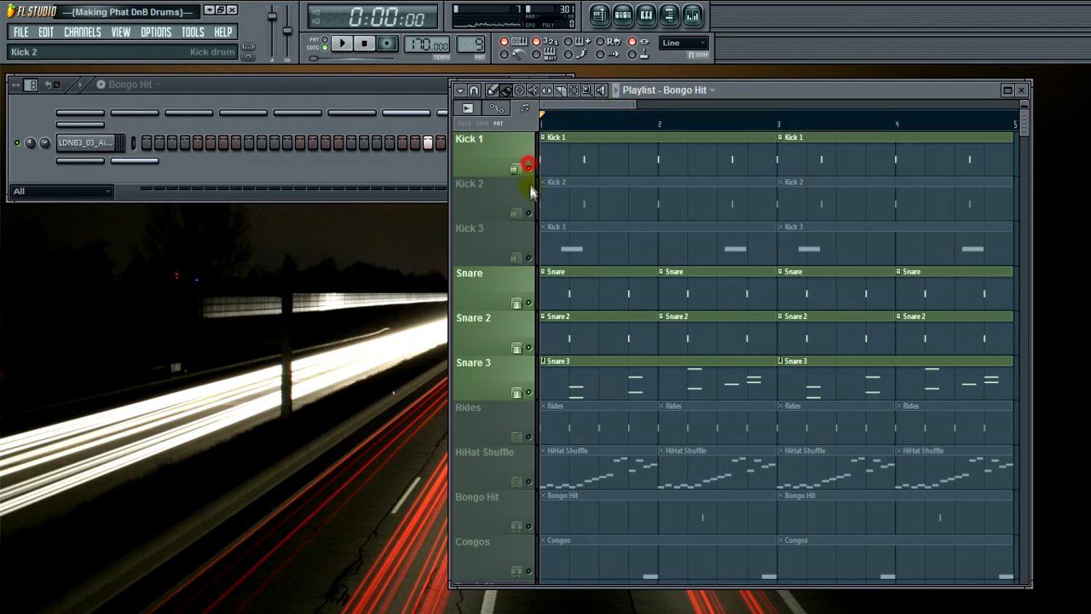
left_click(529, 213)
left_click(528, 258)
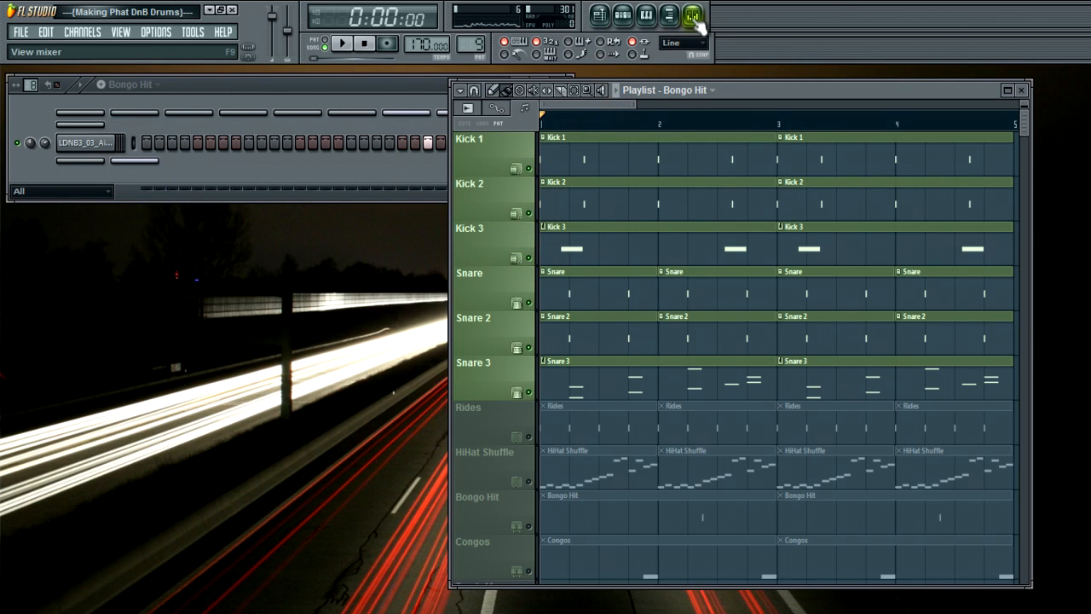
- Open the mixer and examine the Kick, Kick 2 and Kick 3 tracks
left_click(693, 16)
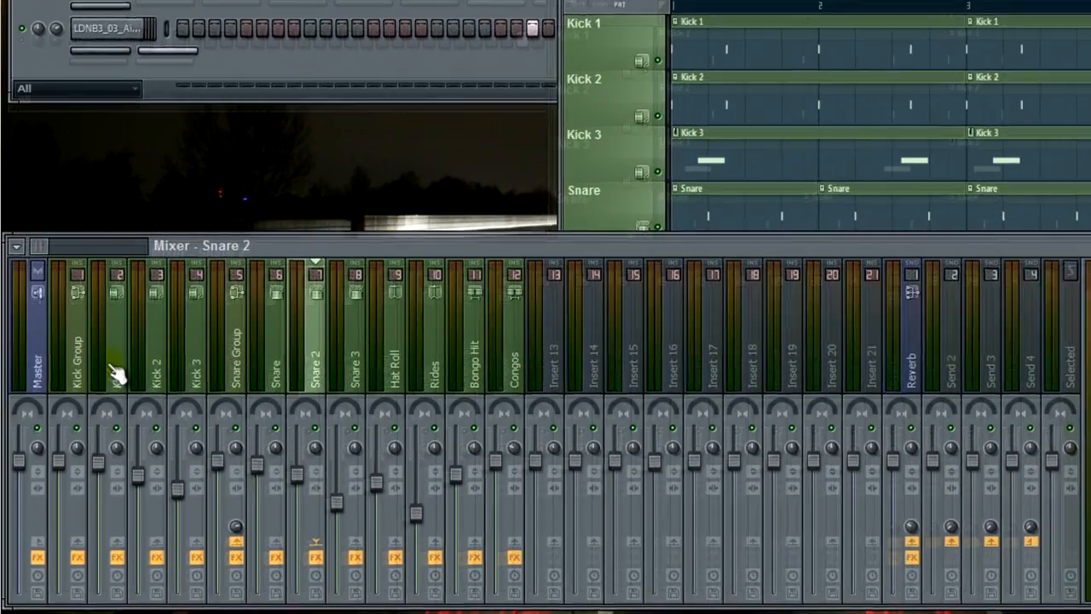
left_click(117, 371)
left_click(154, 375)
left_click(191, 375)
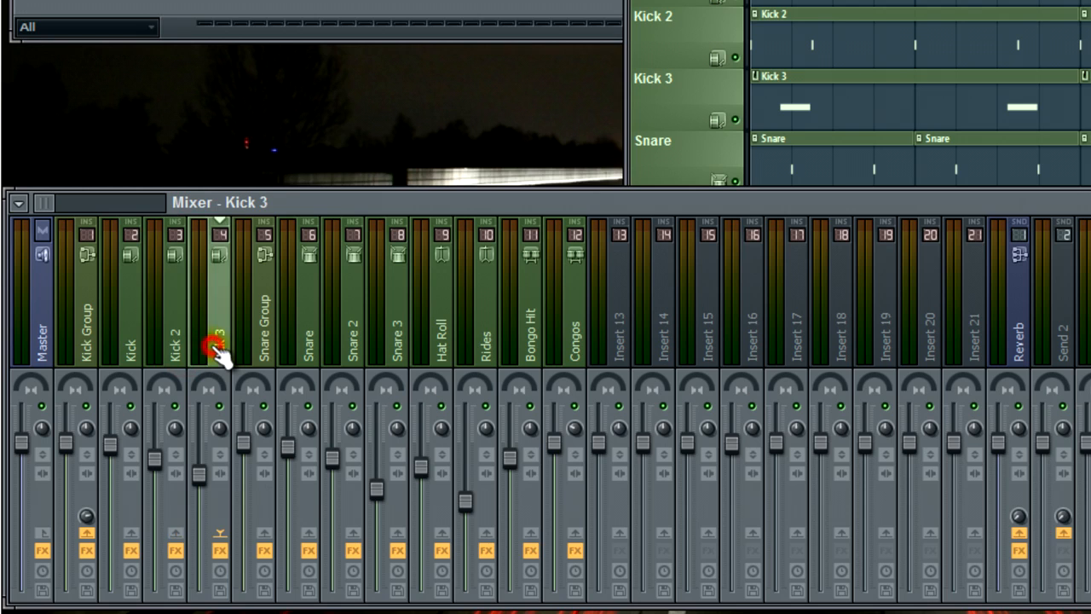
left_click(176, 337)
left_click(138, 341)
left_click(176, 338)
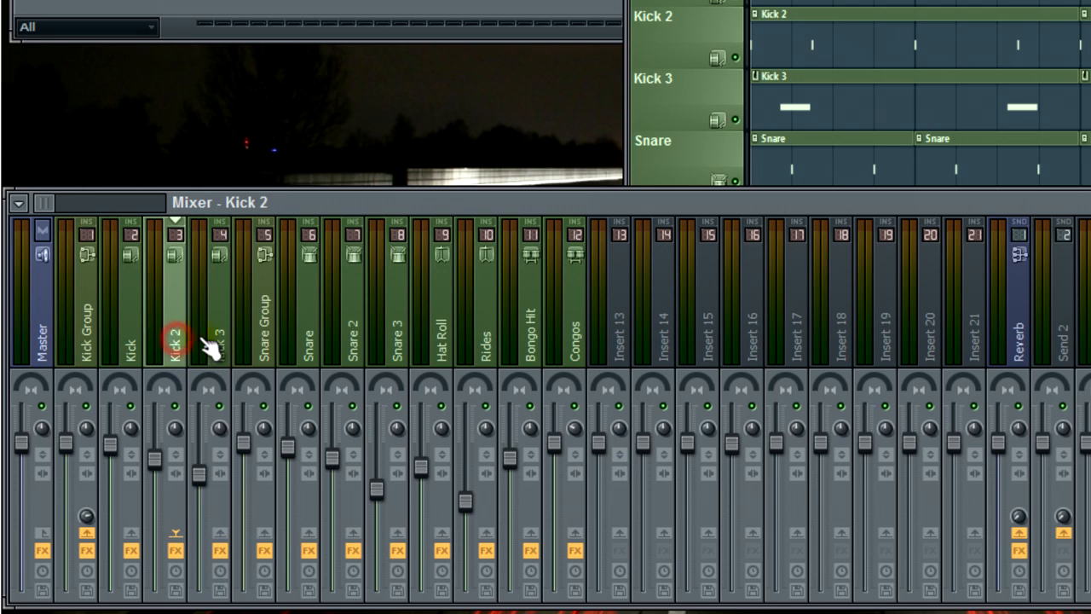
left_click(217, 345)
- Examine the Snare, Snare 2 and Snare 3 mixer tracks, followed by the Snare Group and Kick Group tracks
left_click(310, 321)
left_click(348, 319)
left_click(391, 320)
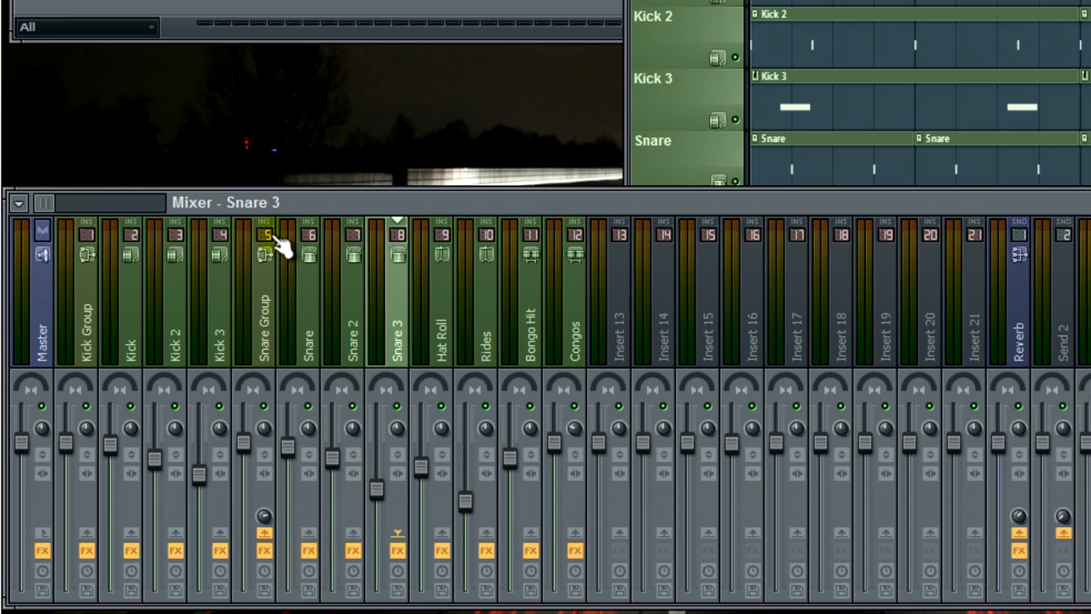
left_click(267, 317)
left_click(85, 328)
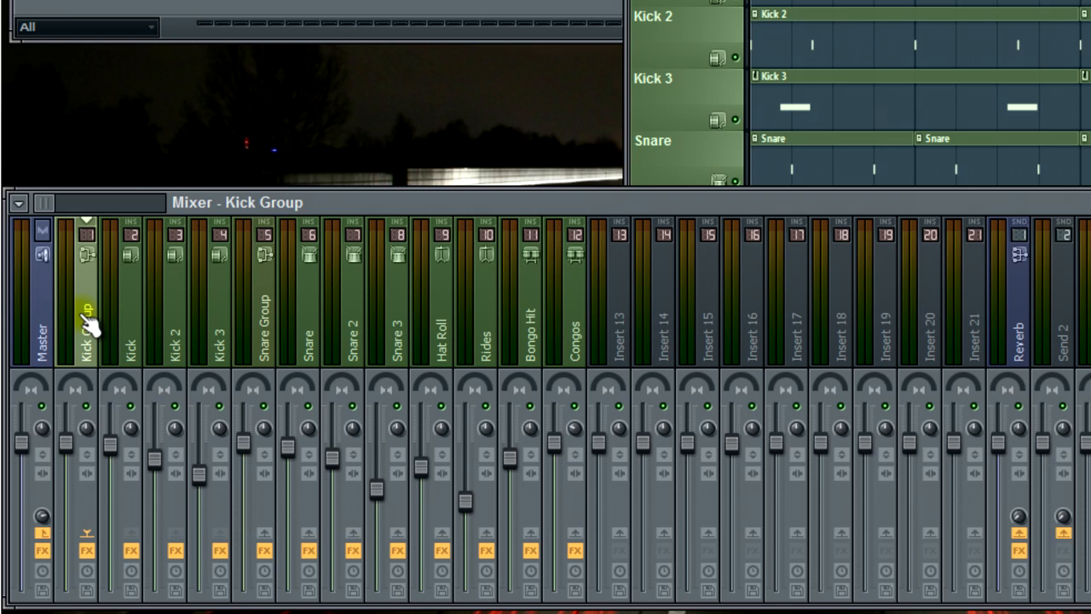
- Check how the Kick, Kick 2 and Kick 3 mixer tracks are routed into the Kick Group
left_click(137, 324)
left_click(177, 319)
left_click(220, 312)
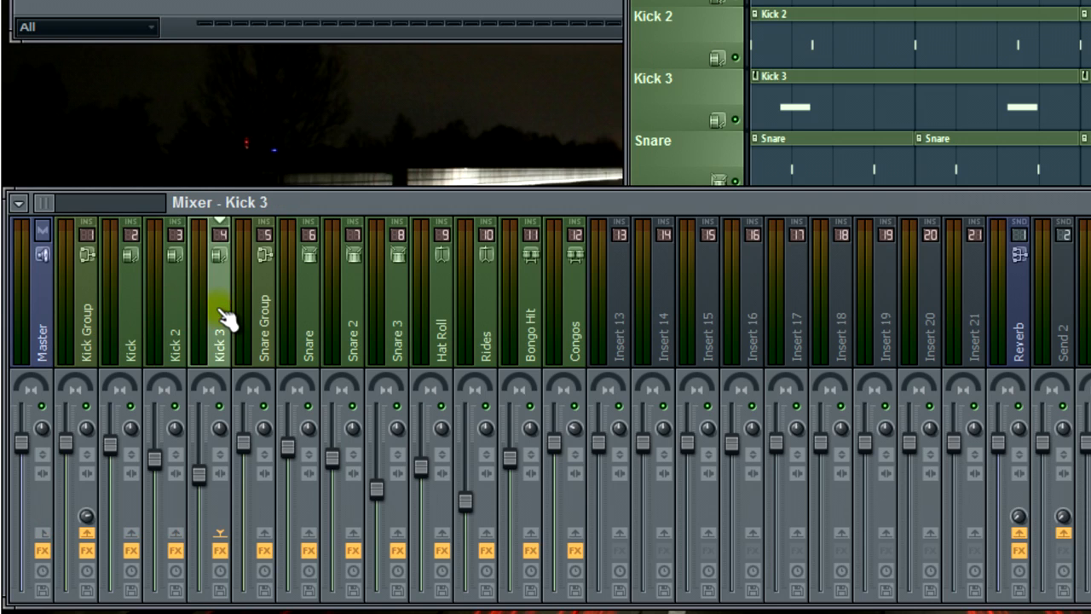
left_click(179, 303)
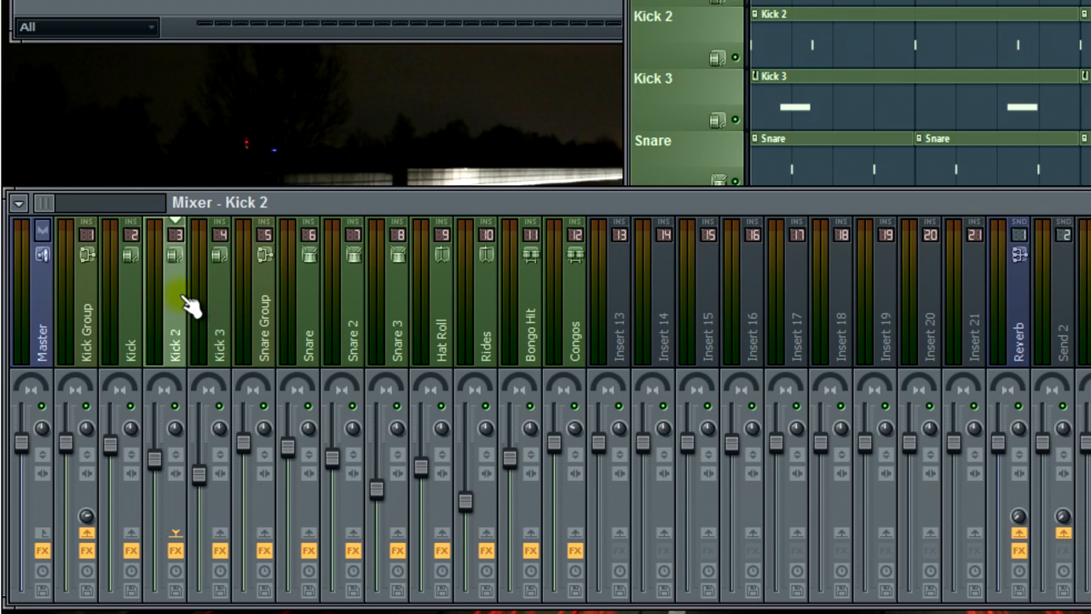
left_click(91, 283)
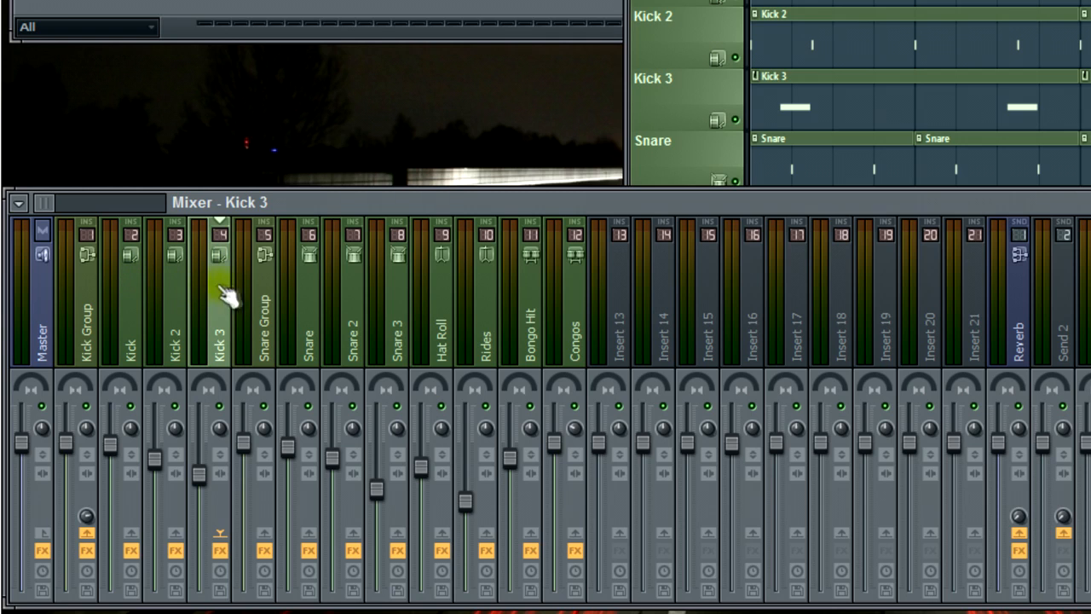
- Redirect the Kick 2 mixer track from the Kick Group to the Master, and route it back to the Kick Group only
left_click(186, 298)
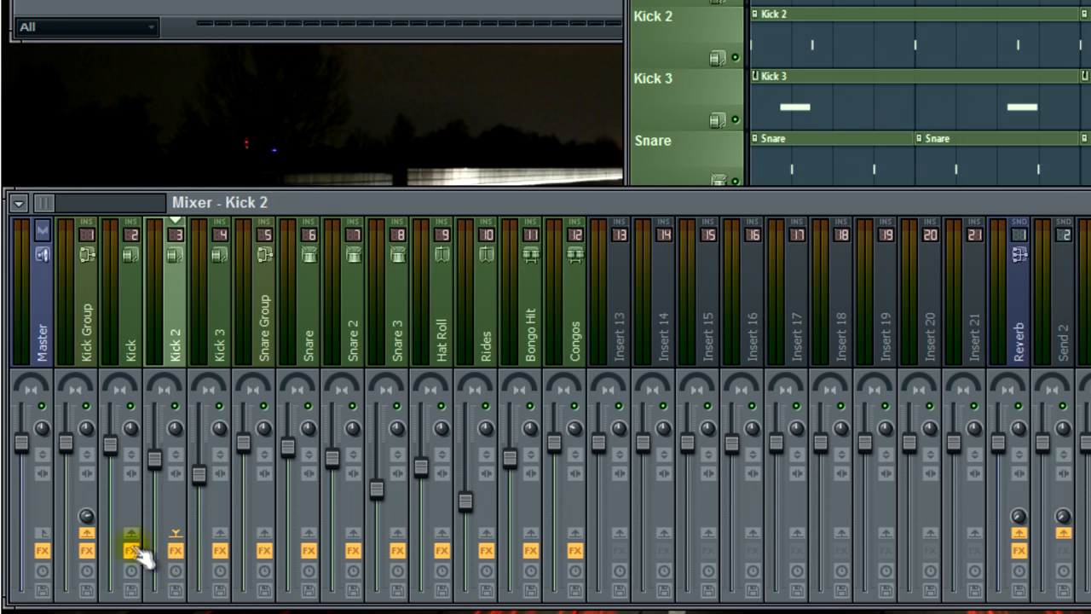
left_click(42, 532)
left_click(90, 531)
left_click(42, 514)
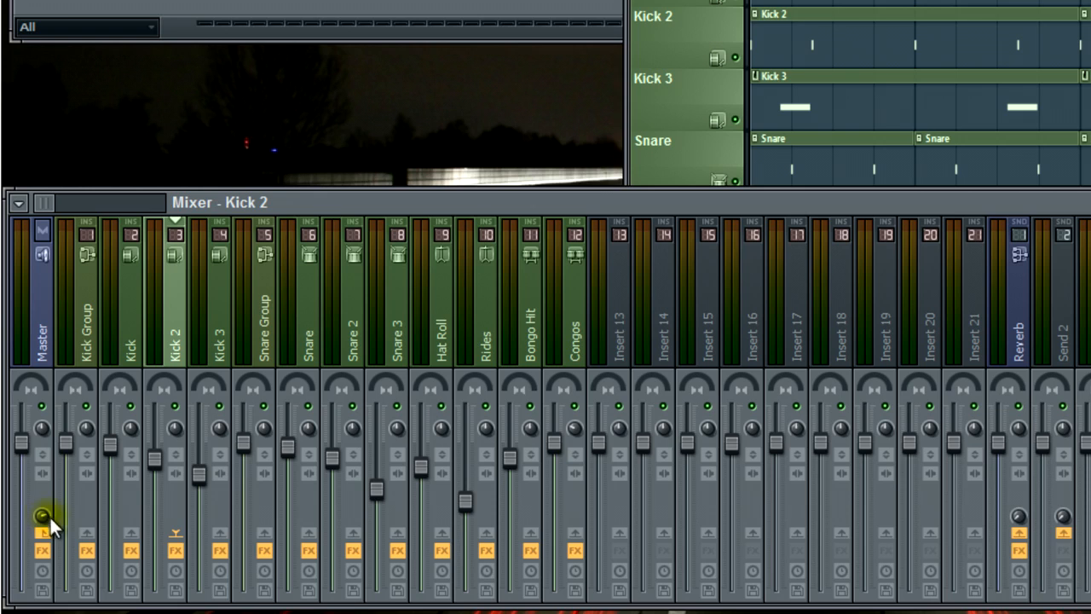
right_click(92, 535)
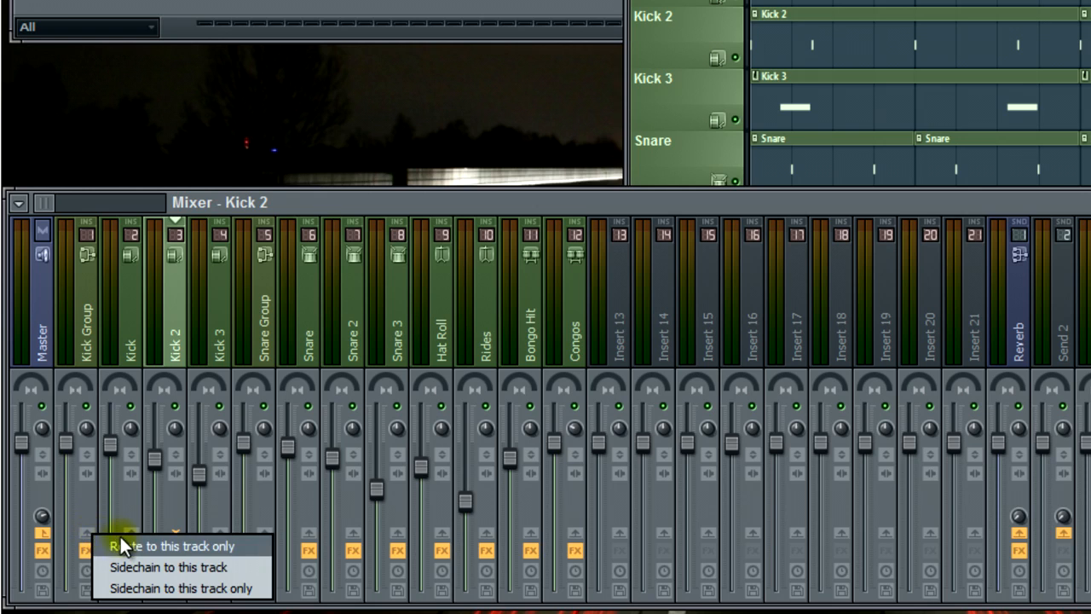
left_click(238, 546)
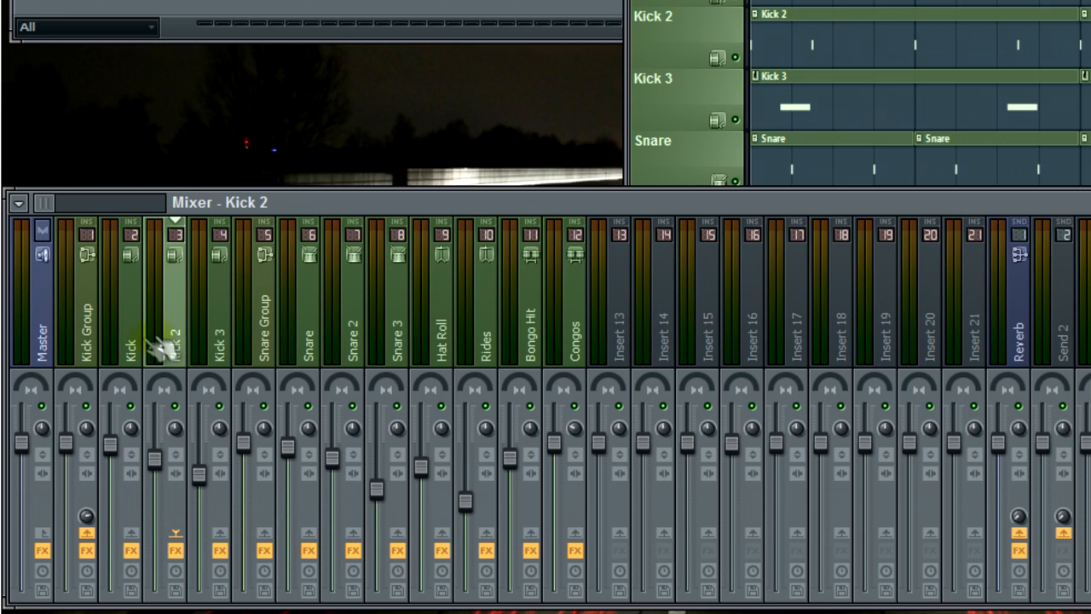
- Compare the routing of the Snare Group and Snare mixer tracks with that of Kick, Kick 2 and Kick 3
left_click(278, 354)
left_click(312, 349)
left_click(279, 350)
left_click(130, 328)
left_click(182, 320)
left_click(213, 312)
left_click(176, 300)
left_click(136, 303)
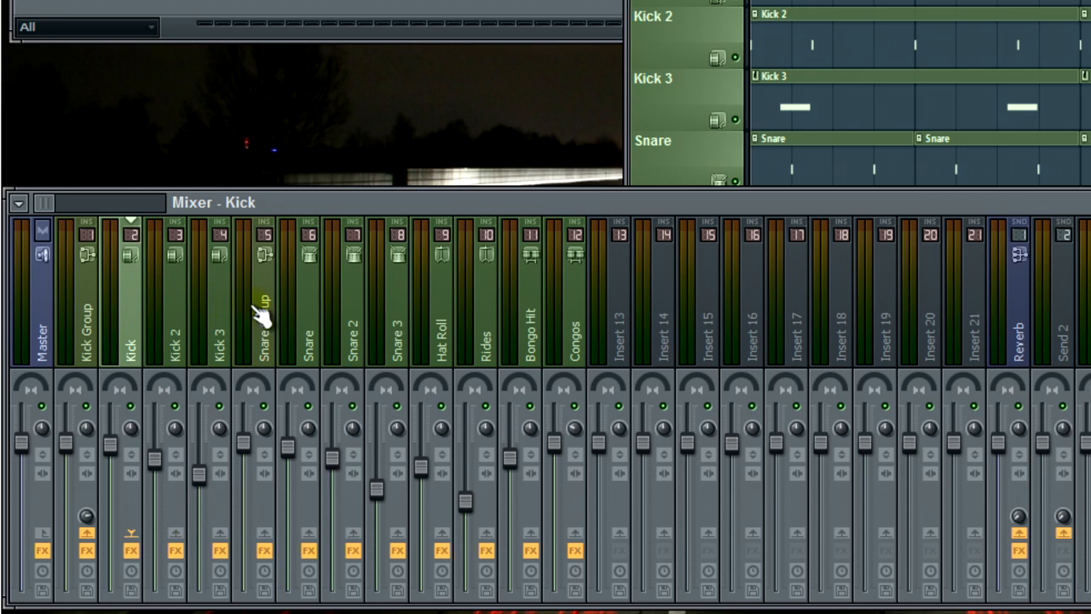
left_click(218, 317)
left_click(180, 315)
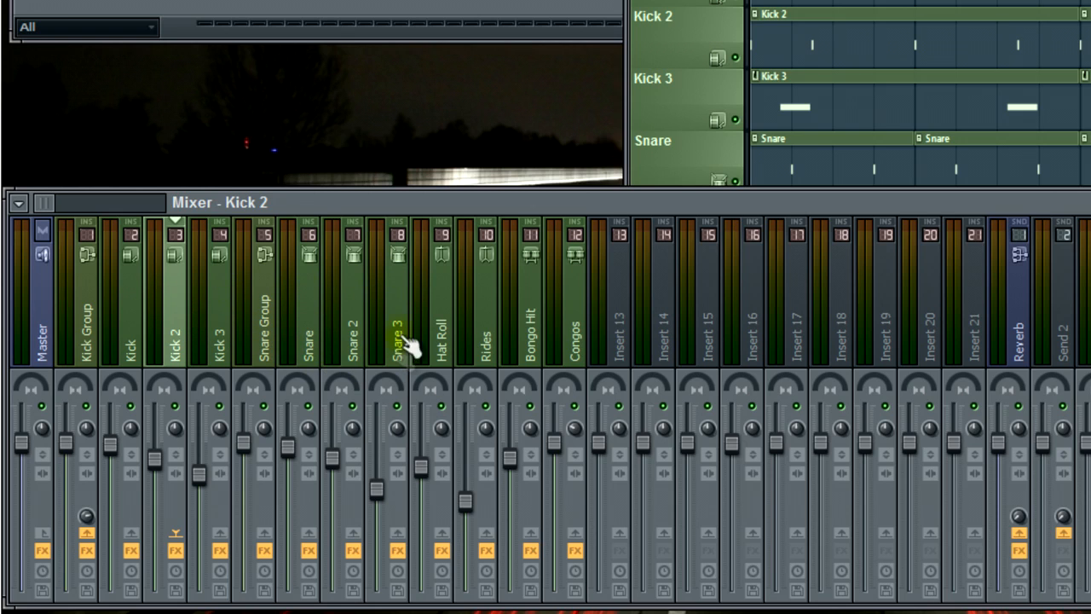
- Check where the Snare, Snare Group and Kick Group mixer tracks send their output
left_click(312, 328)
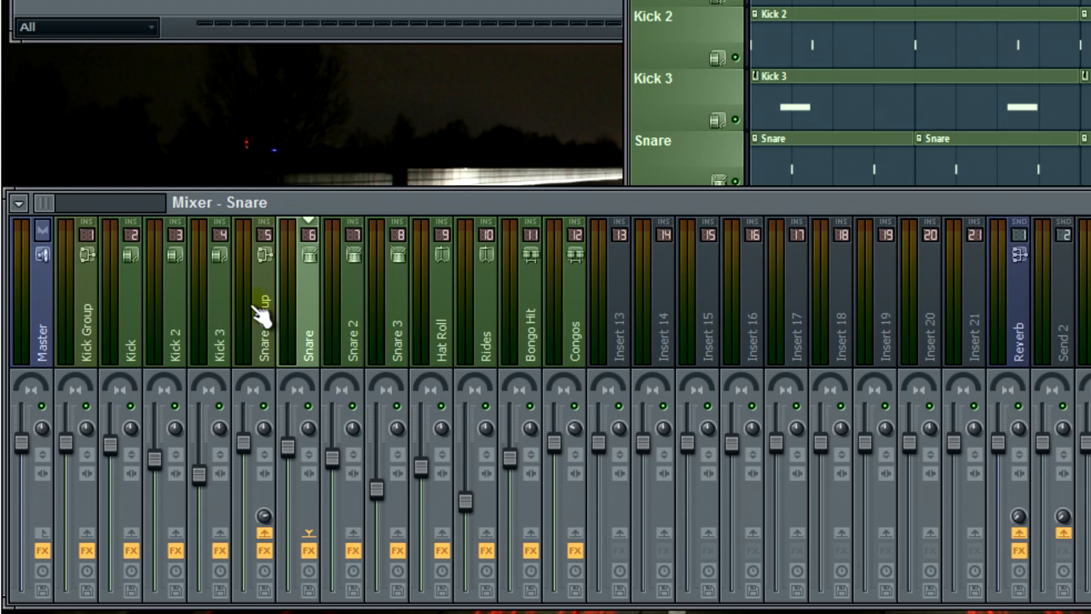
left_click(279, 314)
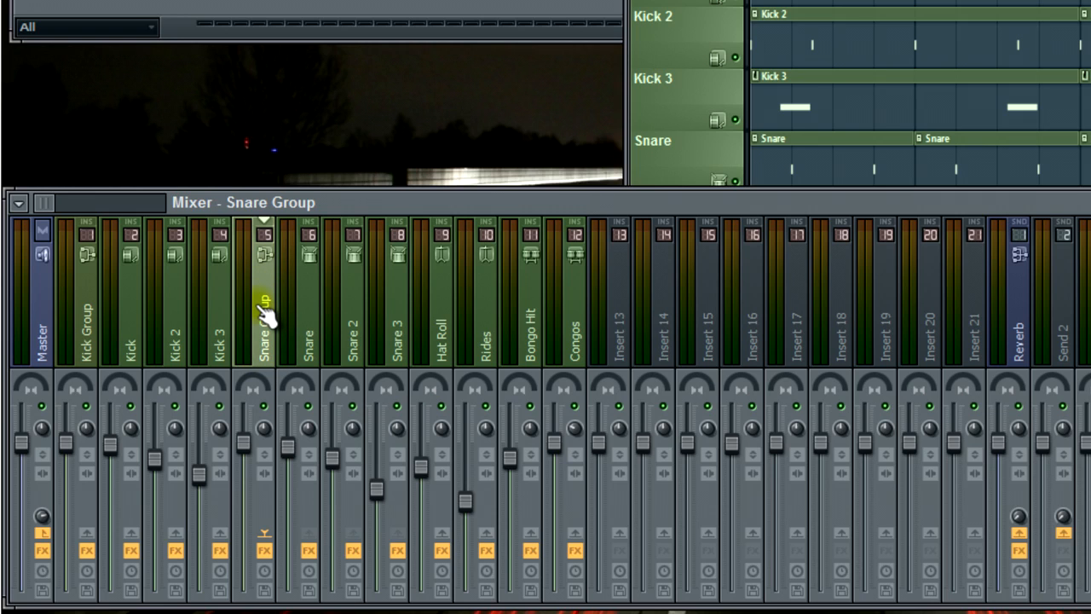
left_click(135, 293)
left_click(88, 305)
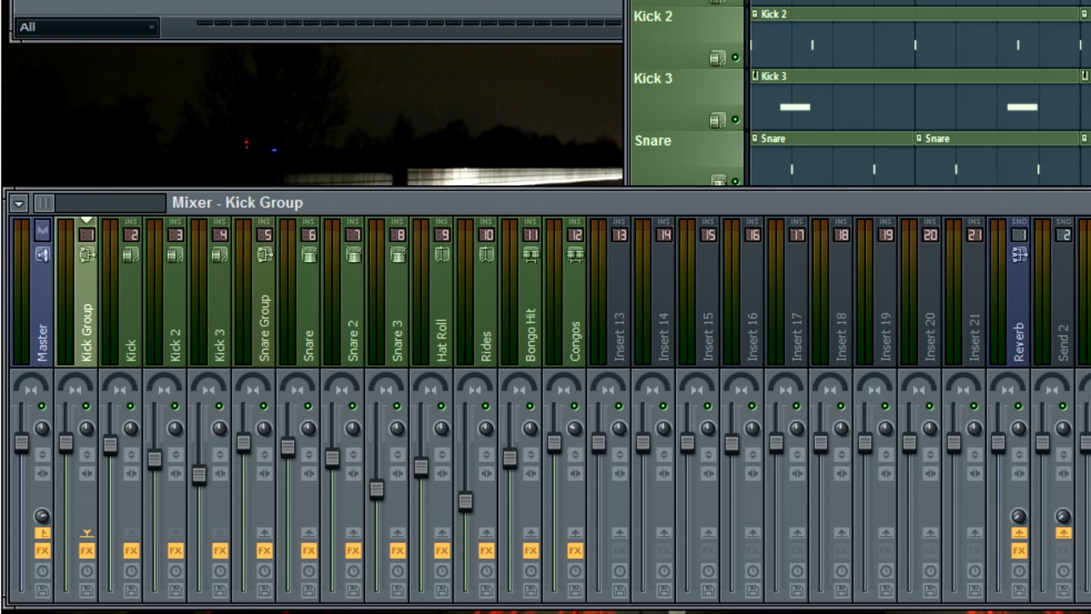
- Play the combined kick and snare layers and bring the playlist to the front
key("space")
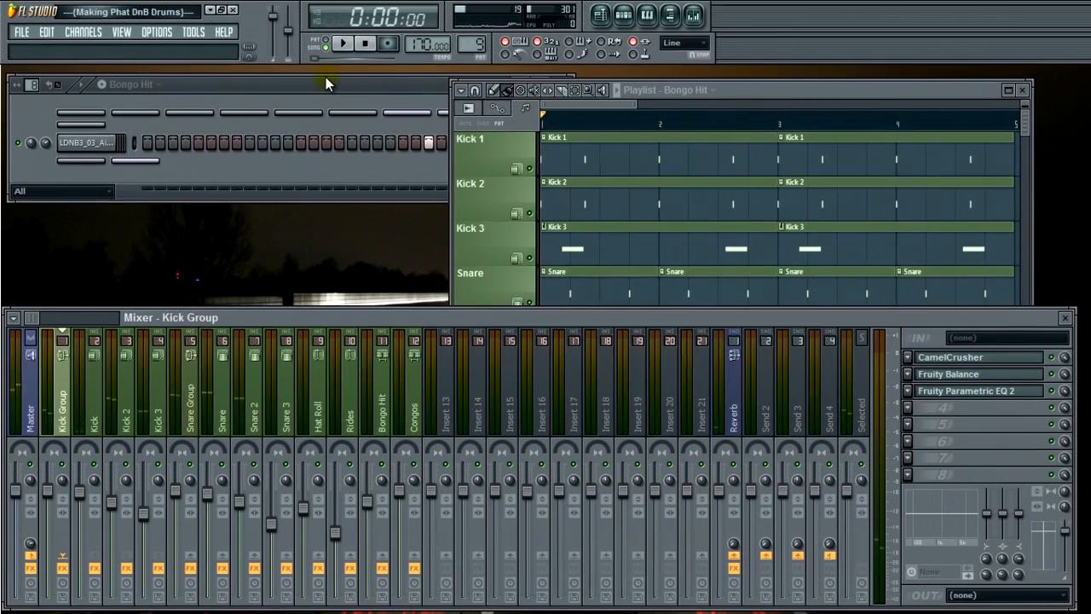
left_click(544, 107)
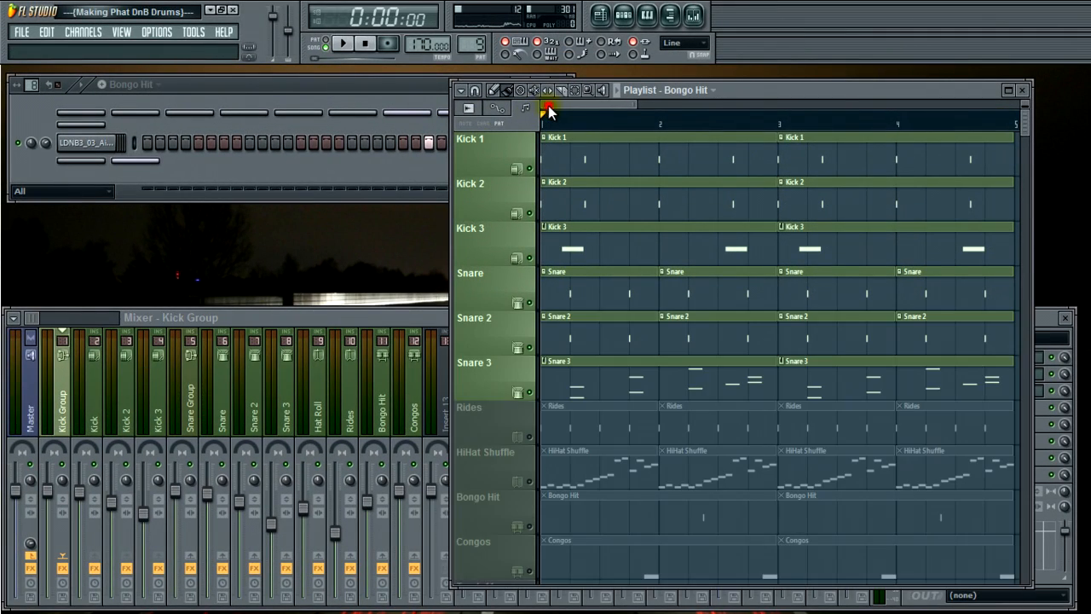
- Solo the HiHat Shuffle playlist track and open its pattern in the piano roll
scroll(653, 177, "down", 2)
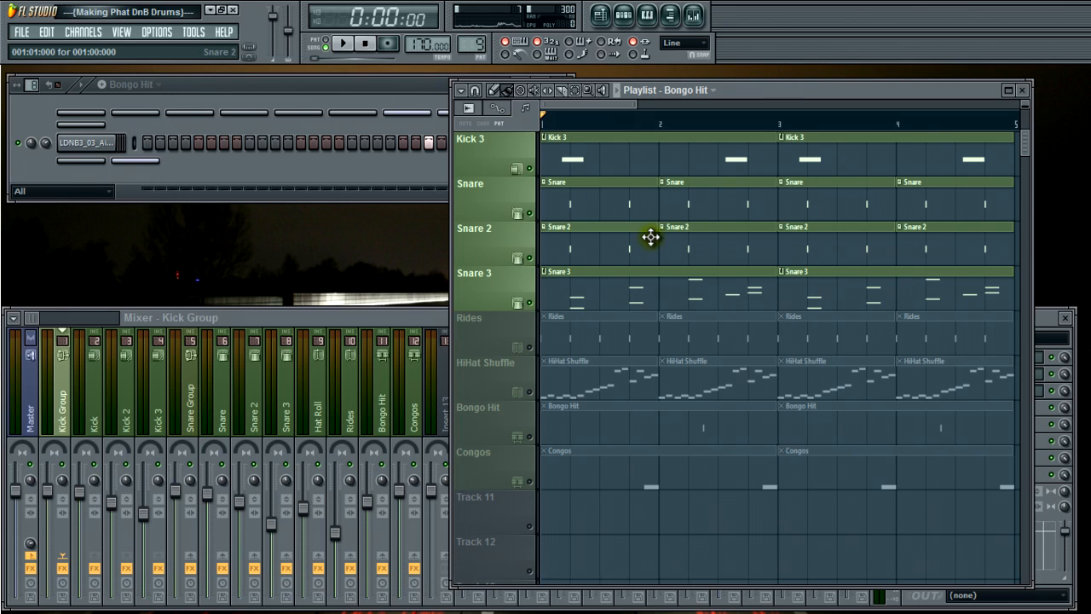
scroll(657, 249, "down", 1)
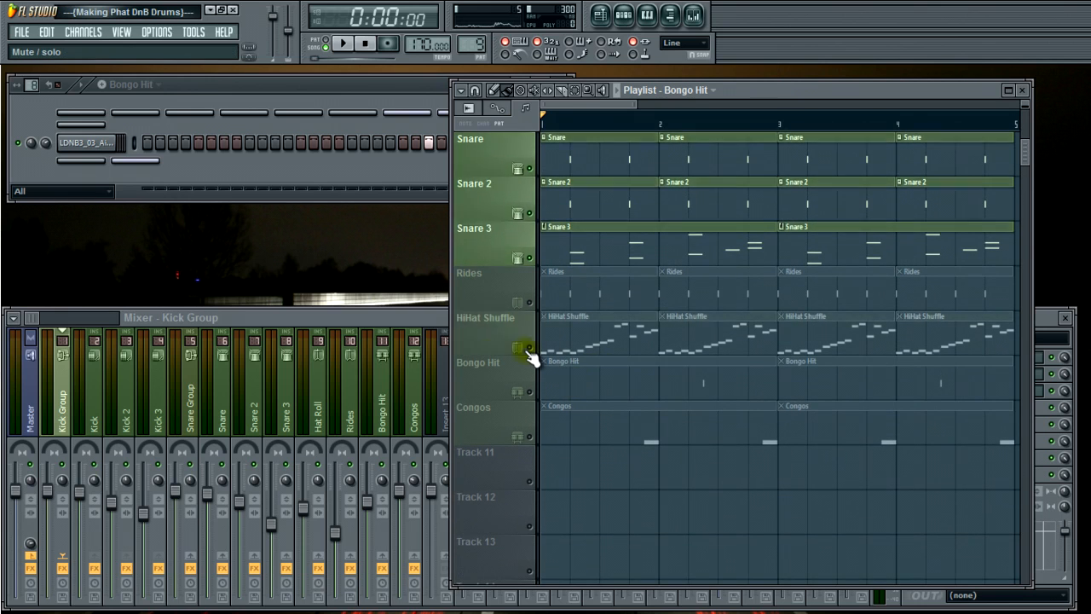
right_click(530, 348)
double_click(577, 343)
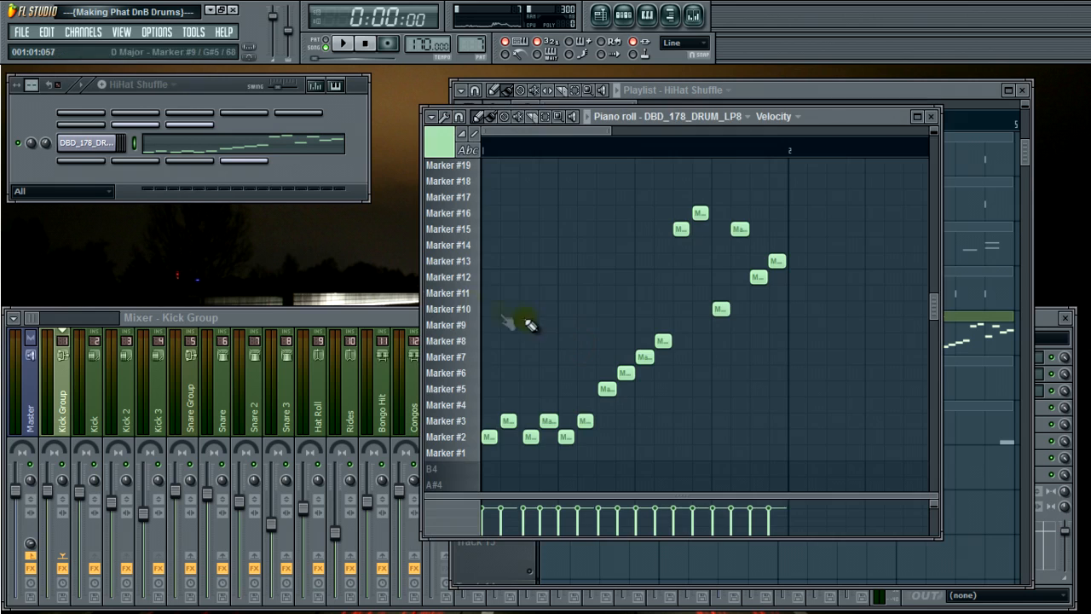
- Dump all DBD_178_DRUM_LP8 slices from Slicex into the piano roll of empty Pattern 11, and maximize the piano roll
left_click_drag(469, 49, 469, 22)
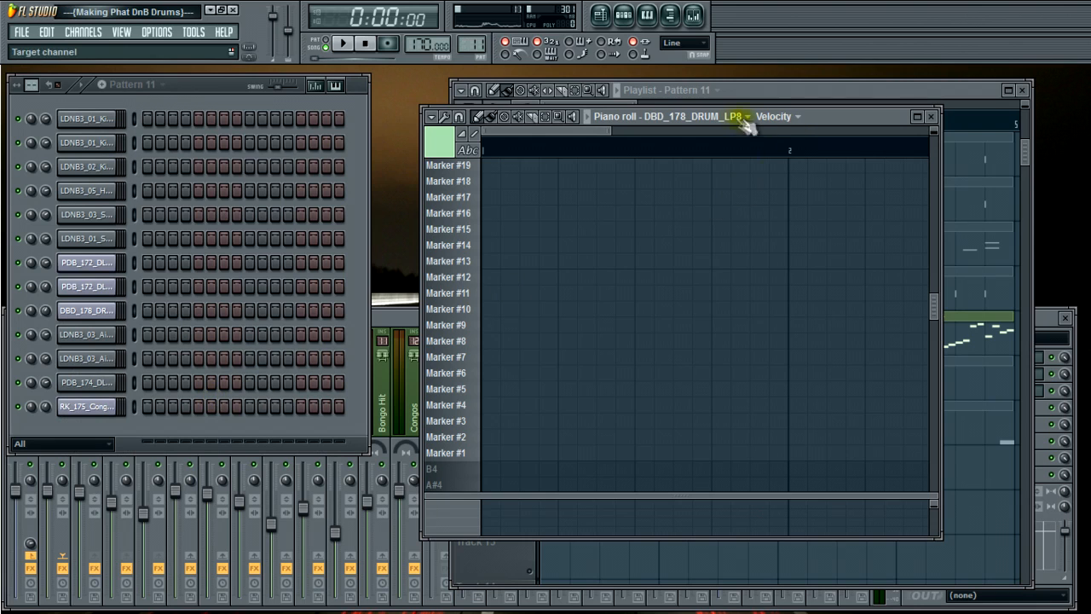
left_click(107, 318)
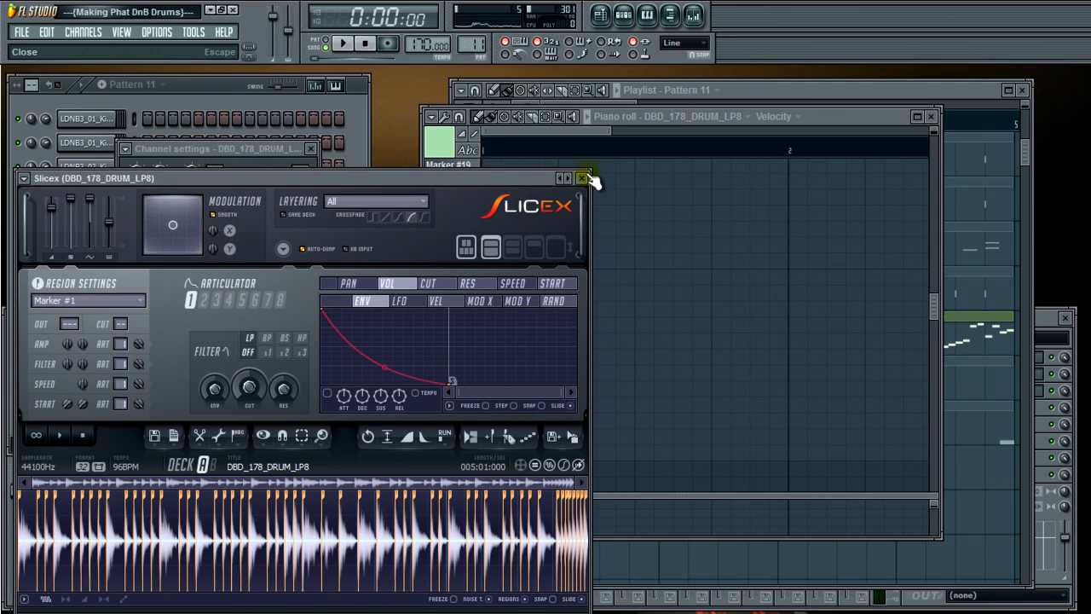
left_click(552, 437)
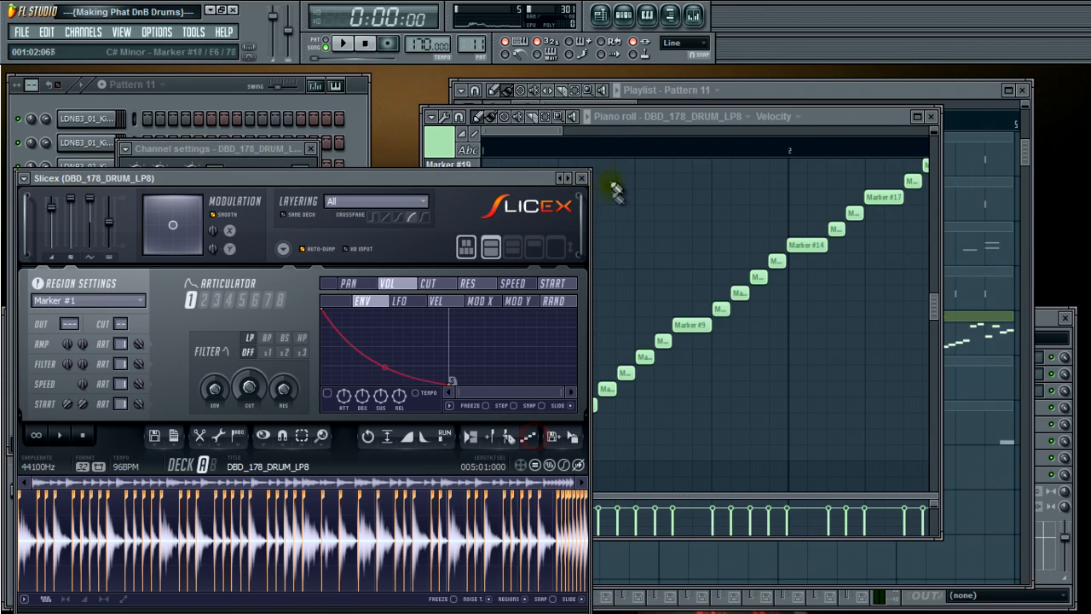
left_click(583, 179)
double_click(839, 115)
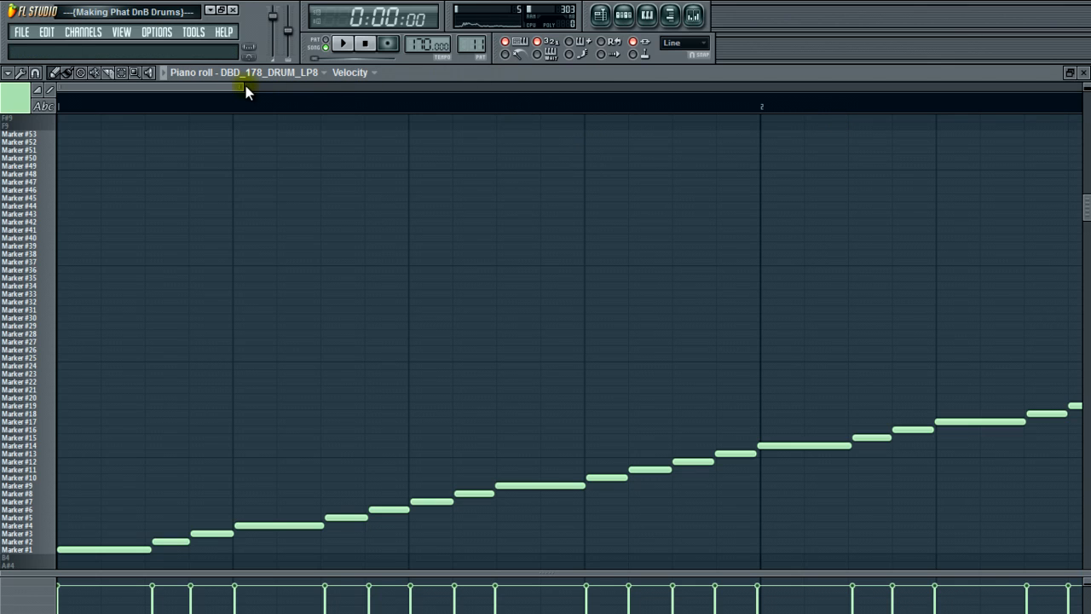
- Play the full sliced break in pattern mode across its four bars
left_click_drag(246, 86, 579, 111)
left_click(342, 43)
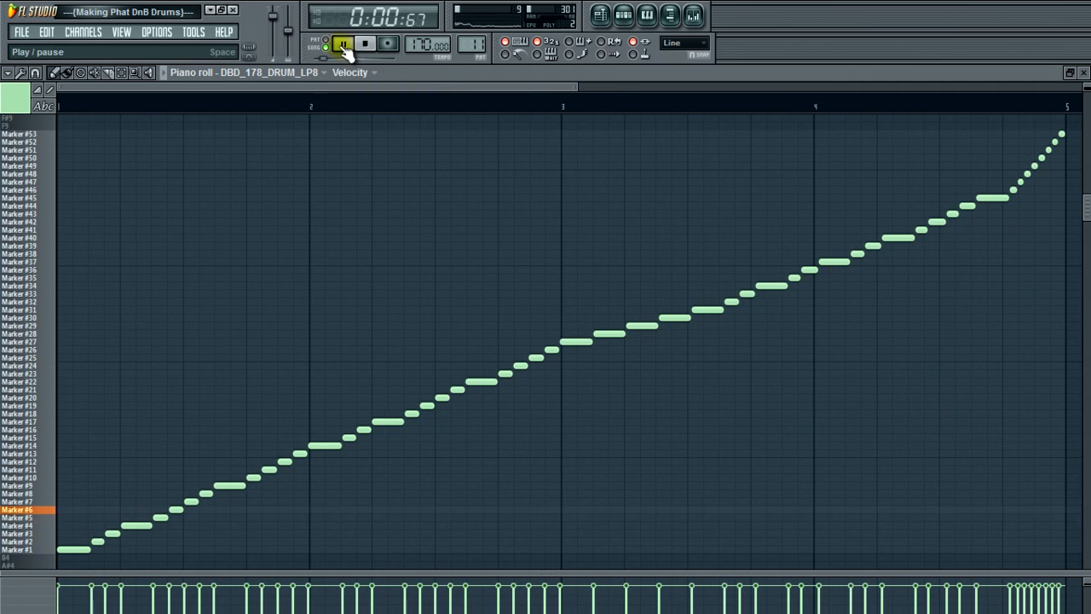
left_click(326, 43)
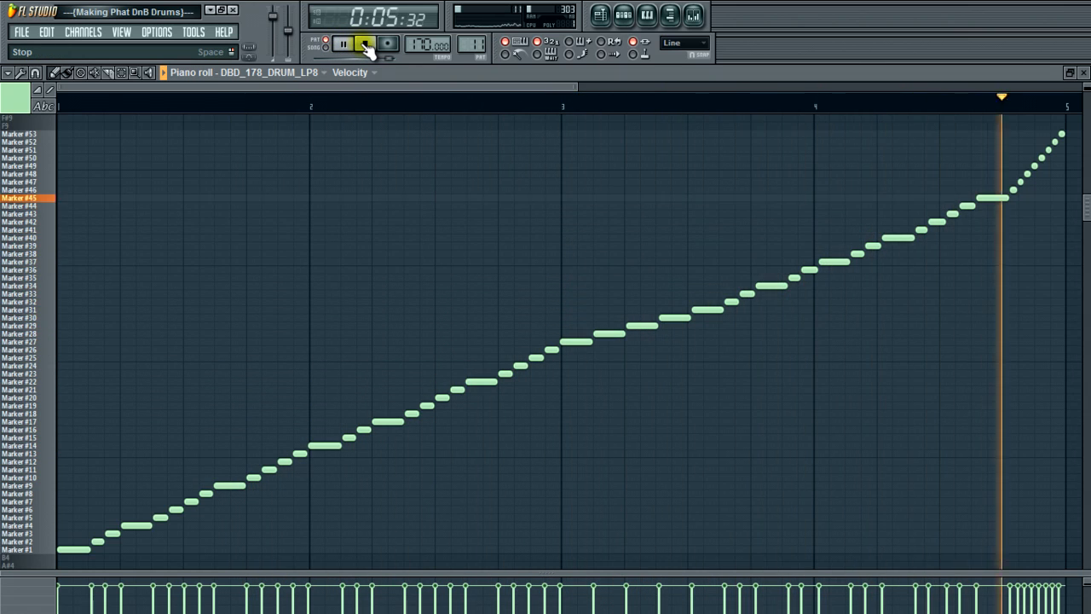
left_click(367, 47)
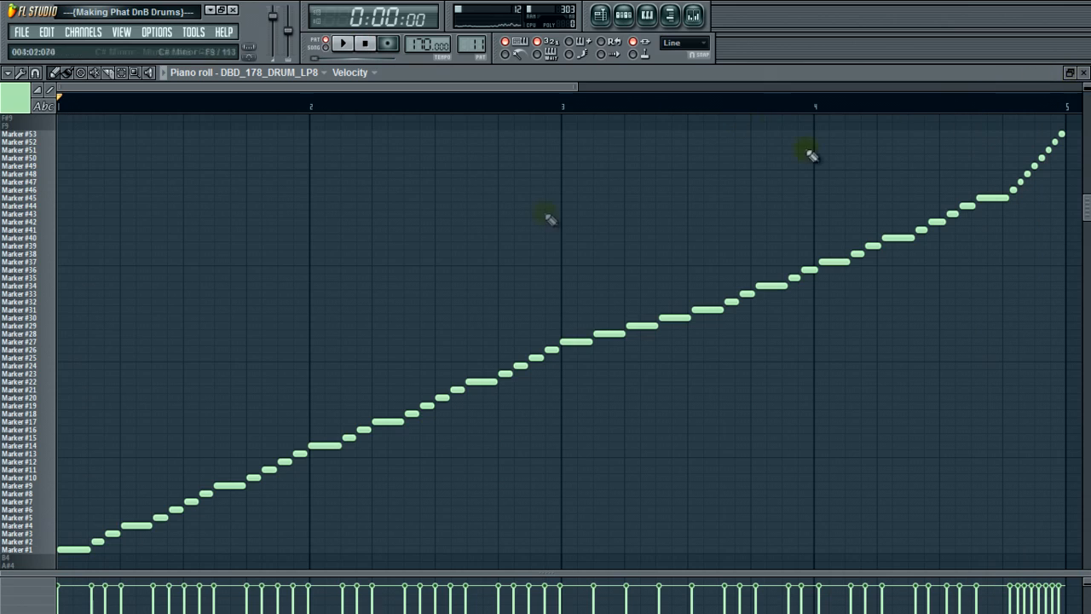
- Highlight the Marker #1 to #18 notes, and clear every dumped slice note from Pattern 11
left_click_drag(60, 558, 421, 411)
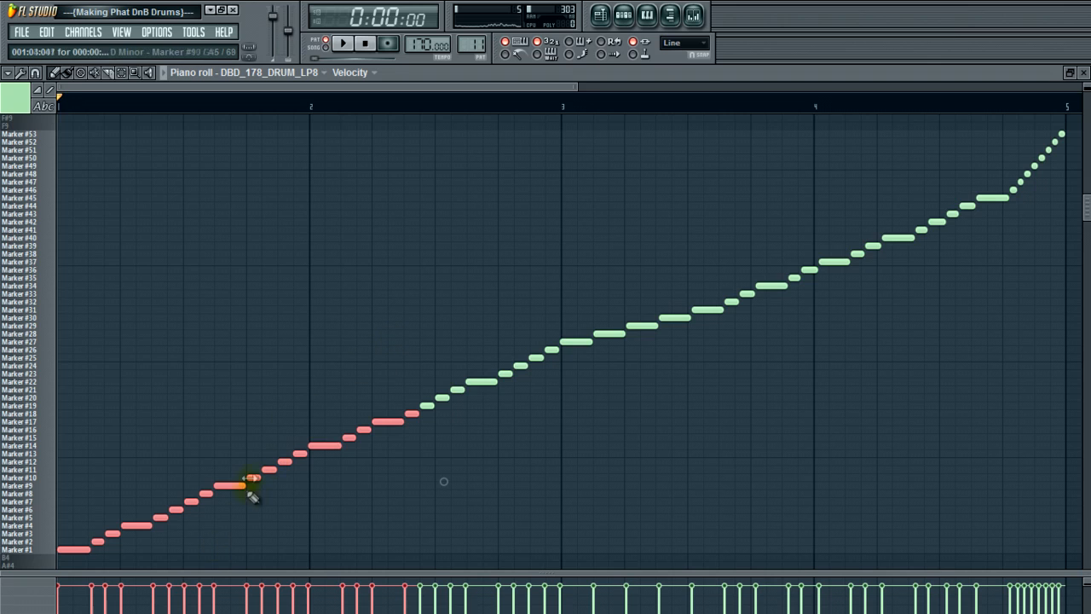
left_click(1084, 73)
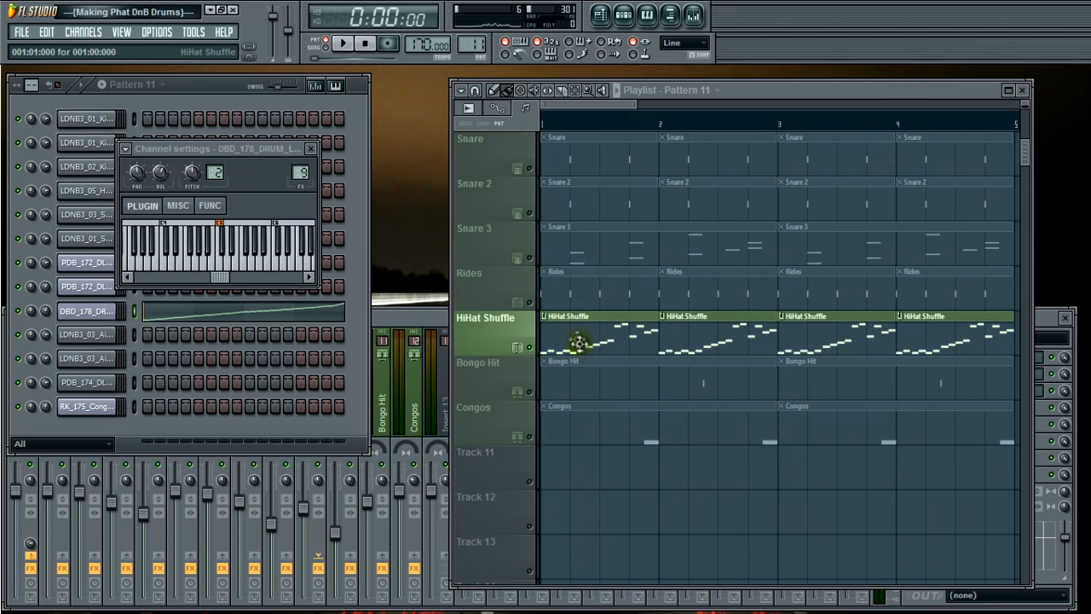
left_click(311, 149)
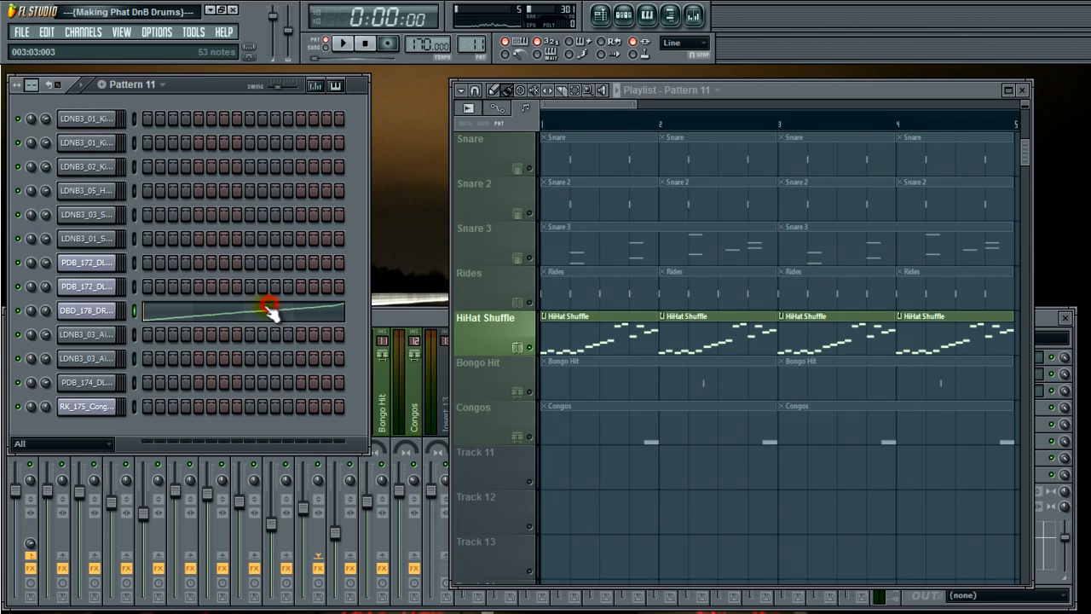
left_click(268, 309)
key("ctrl+a")
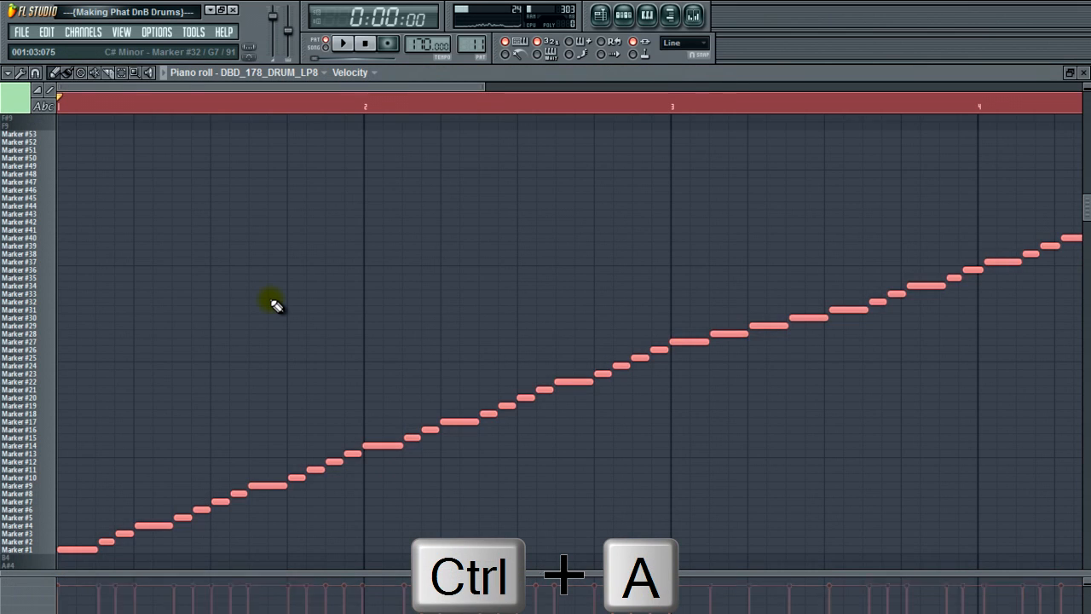
key("Delete")
key("Escape")
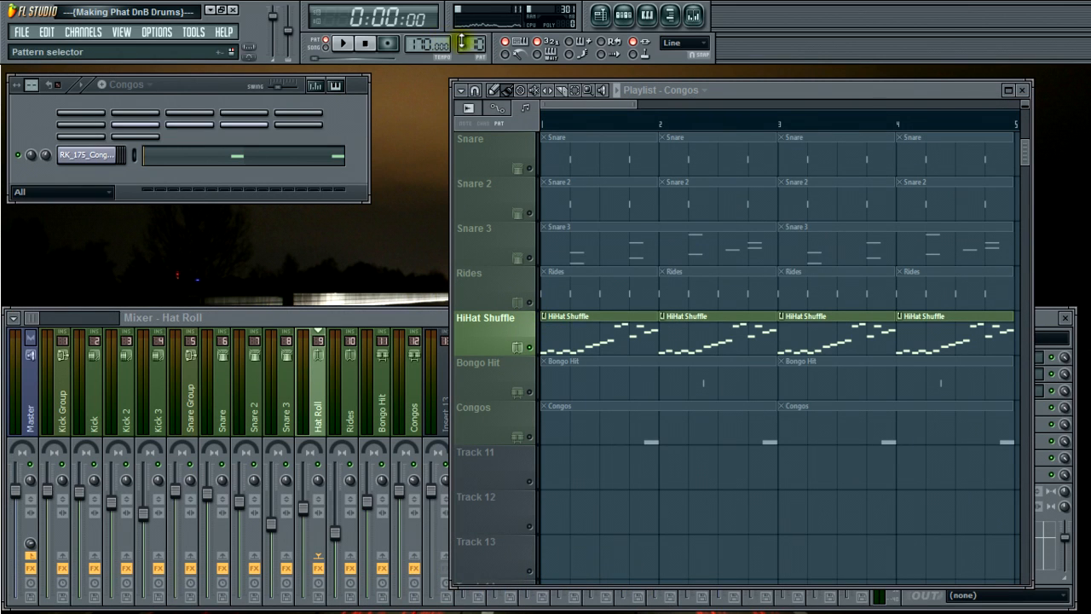
- Open the HiHat Shuffle pattern in the piano roll and audition the Marker #2, #3 and #5 to #7 slices
double_click(569, 329)
scroll(548, 340, "down", 5)
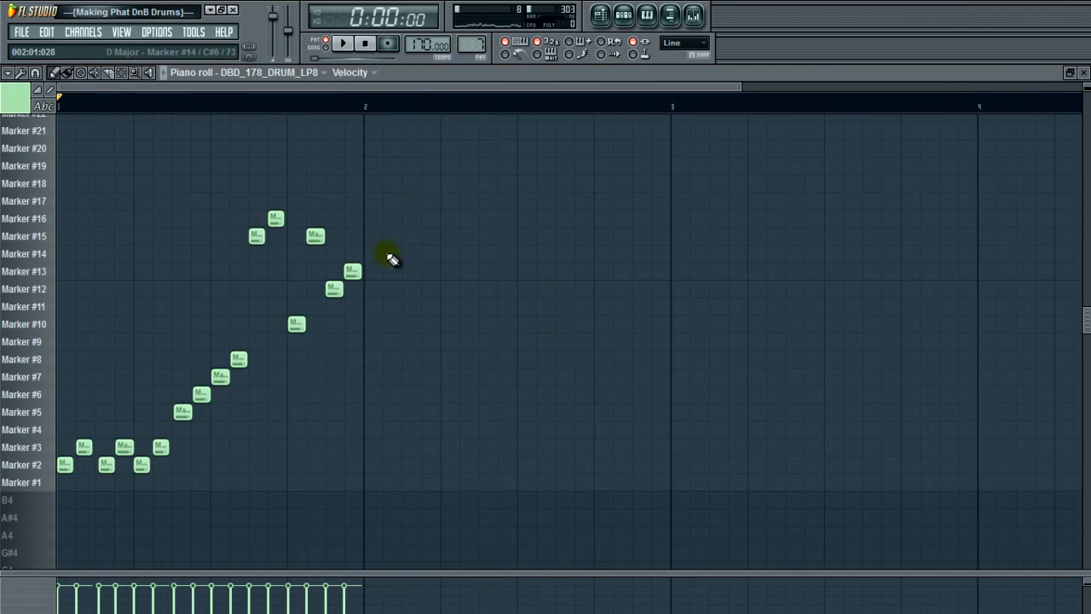
left_click(64, 474)
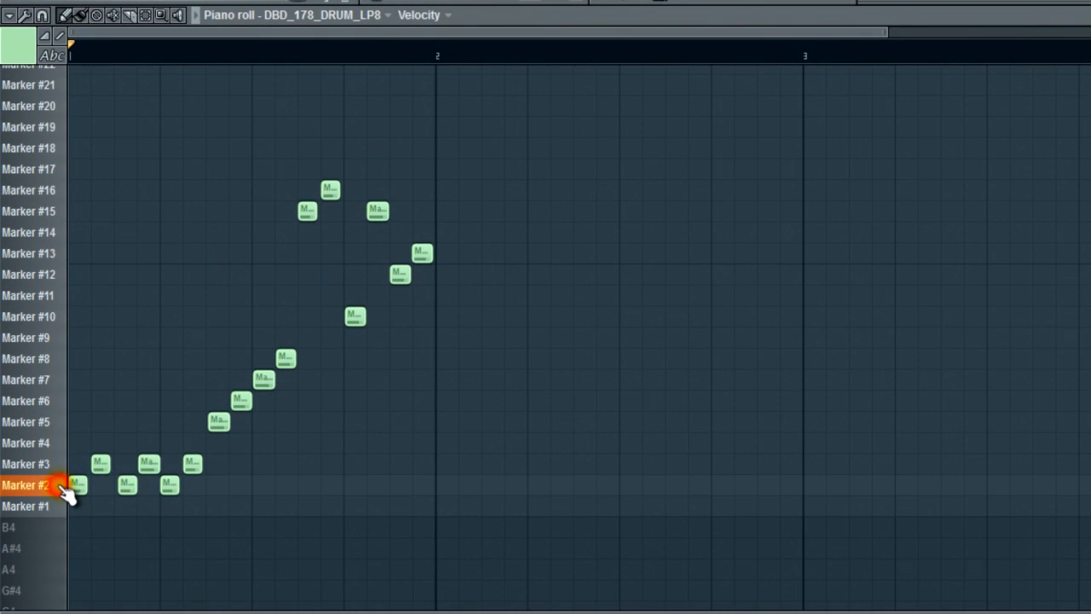
left_click(65, 466)
left_click(64, 480)
left_click(60, 468)
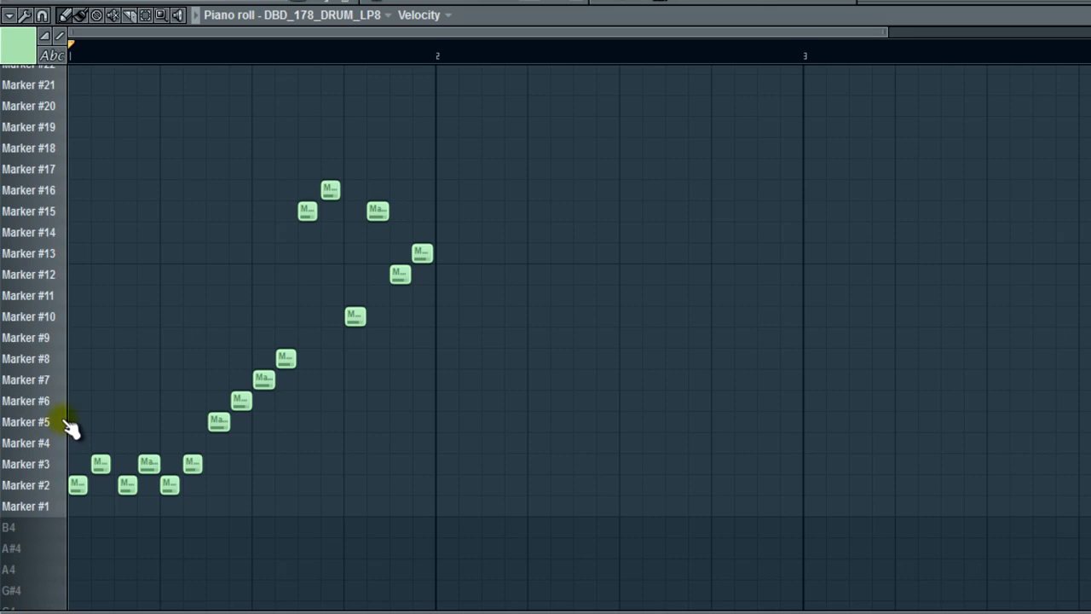
mouse_move(63, 421)
left_mouse_down()
mouse_move(65, 365)
mouse_move(64, 380)
left_mouse_up()
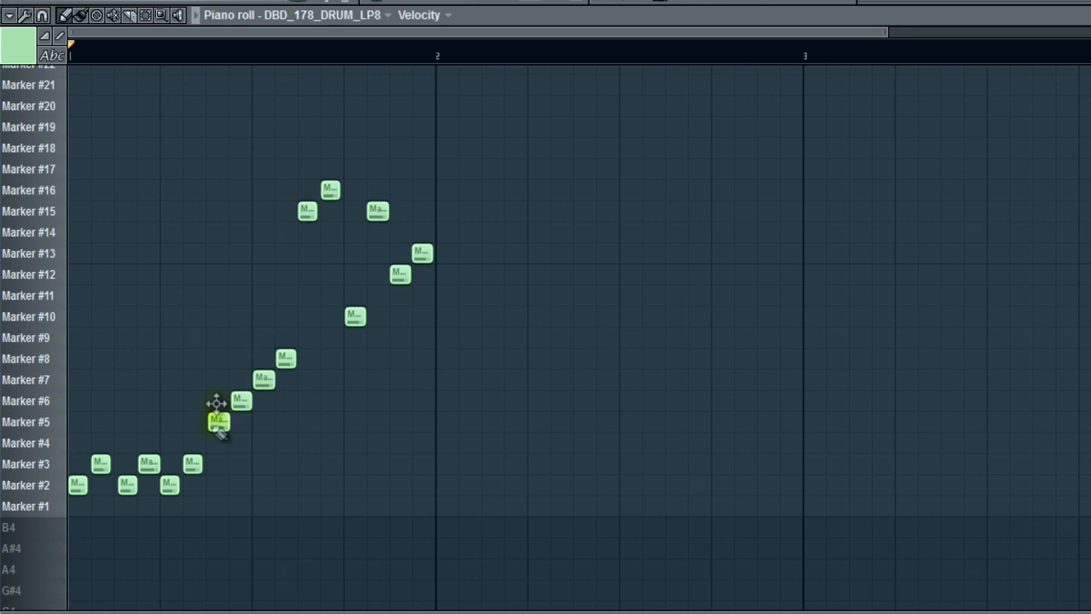
- Highlight the ascending Marker #5 to #8 notes and audition the Marker #6 and #7 notes individually
left_click_drag(213, 399, 282, 413)
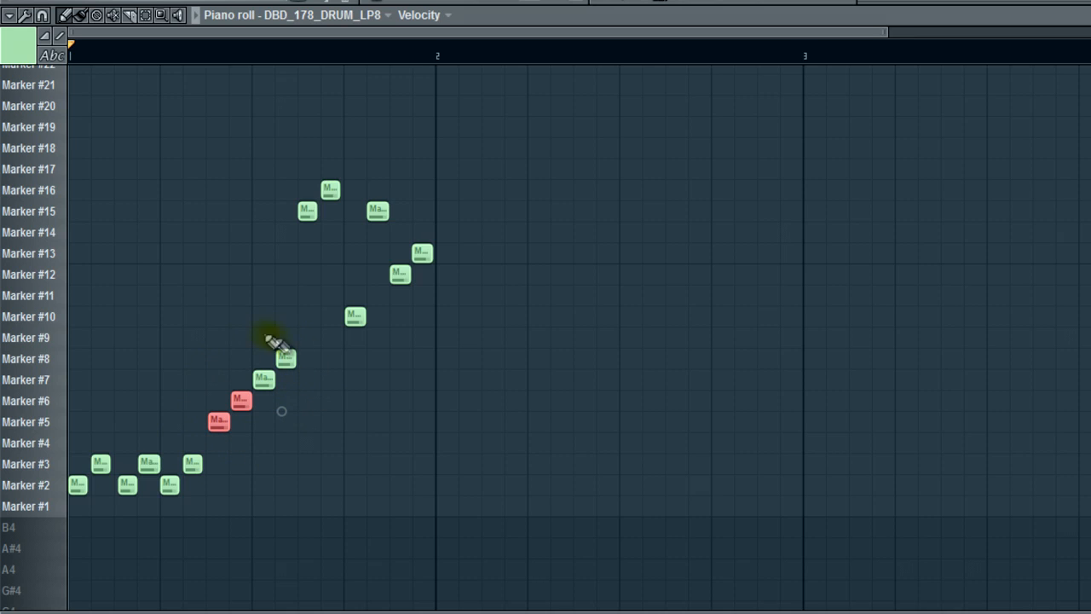
left_click(317, 450, "ctrl")
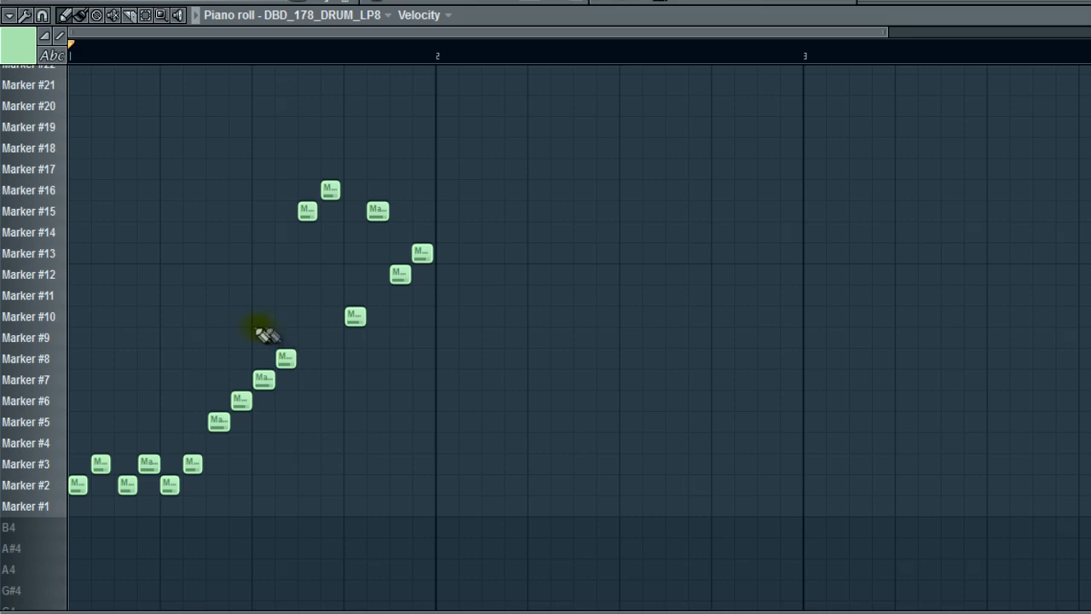
left_click_drag(210, 474, 321, 358)
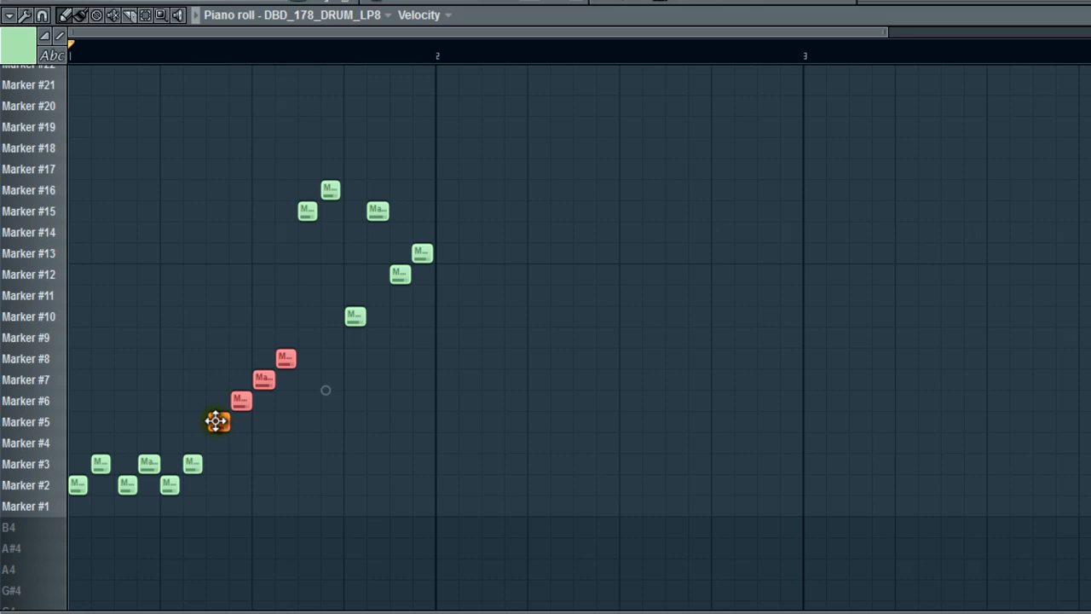
left_click(227, 372)
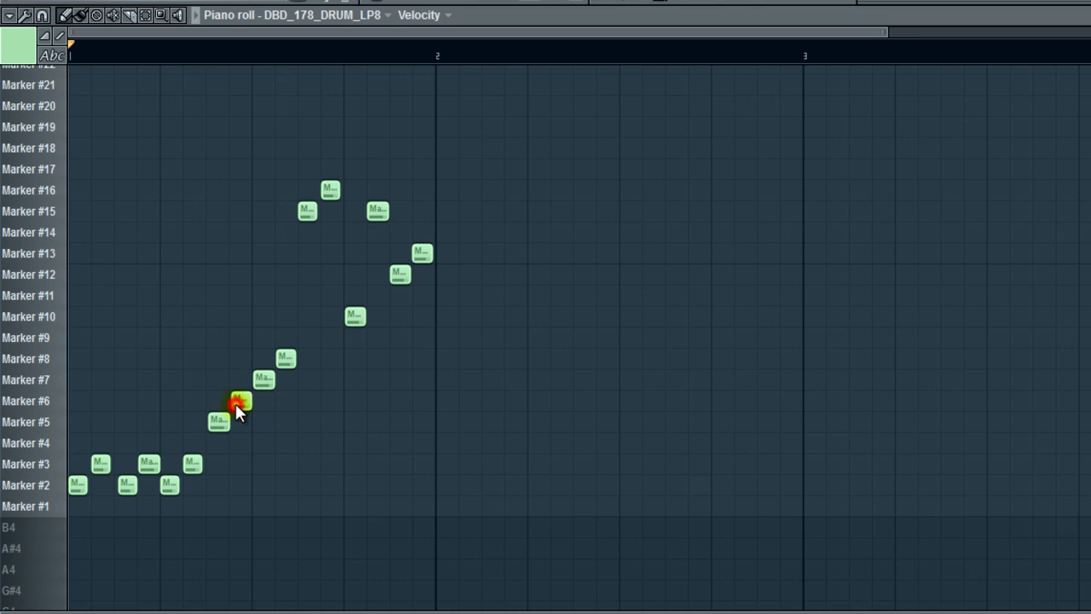
double_click(242, 399)
left_click(445, 340)
left_click(263, 380)
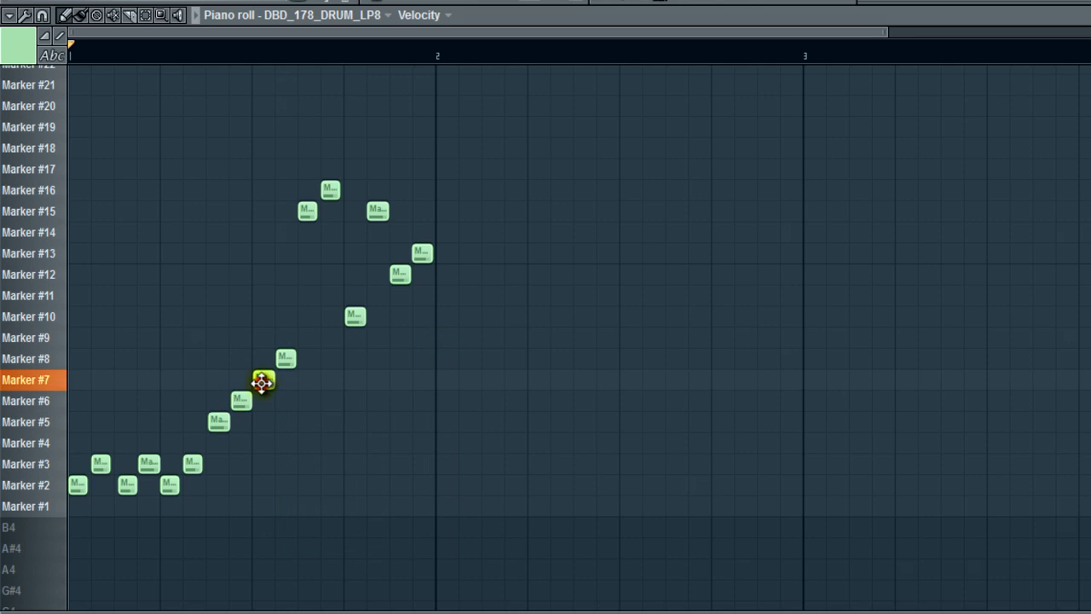
left_click(235, 401)
double_click(237, 401)
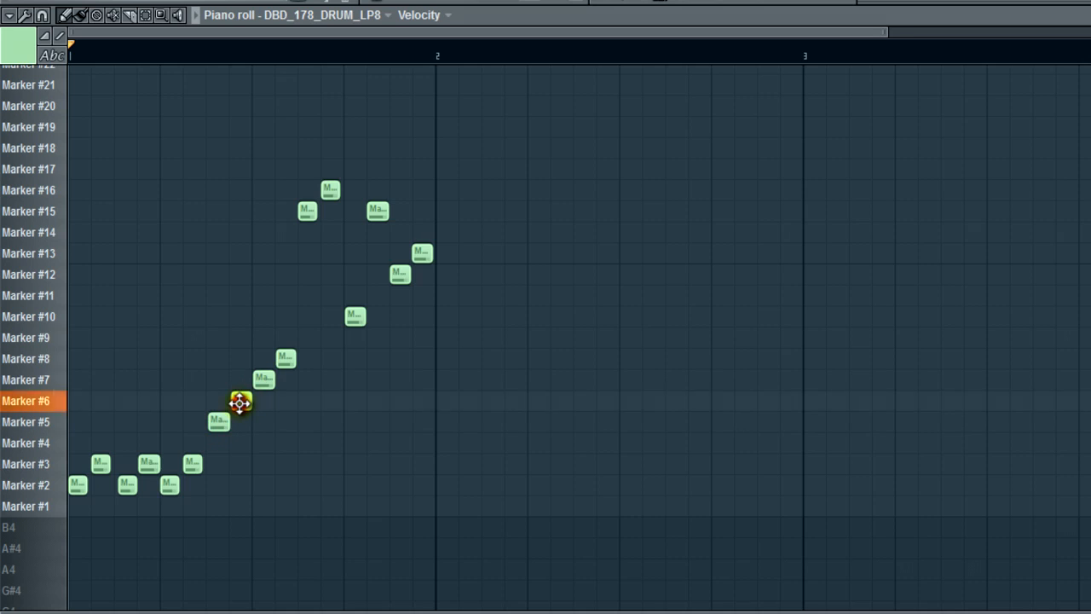
left_click(451, 339)
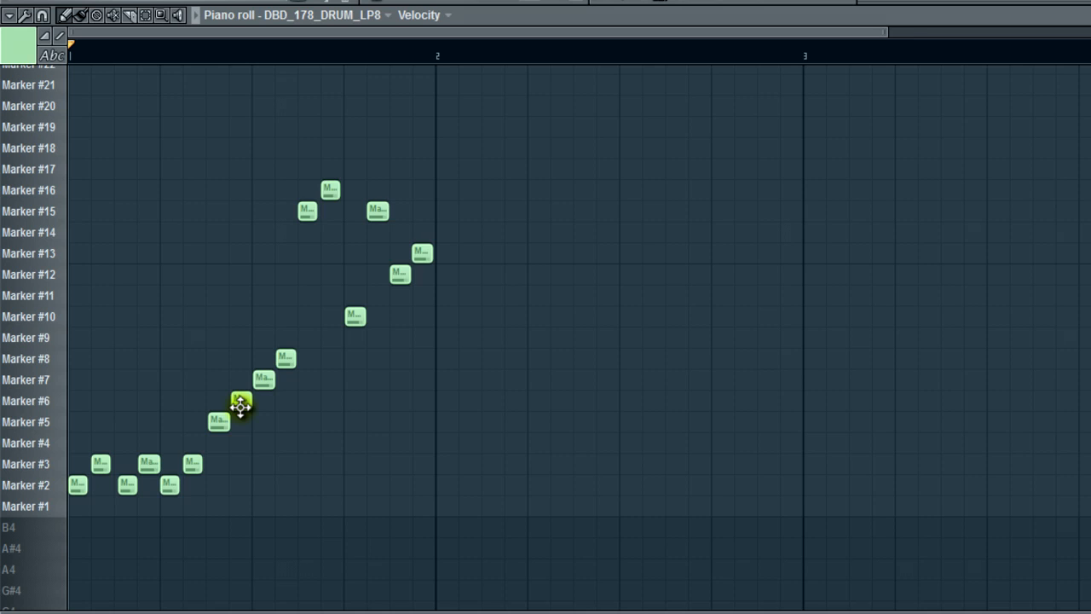
- Play the HiHat Shuffle pattern on its own and close the piano roll
key("space")
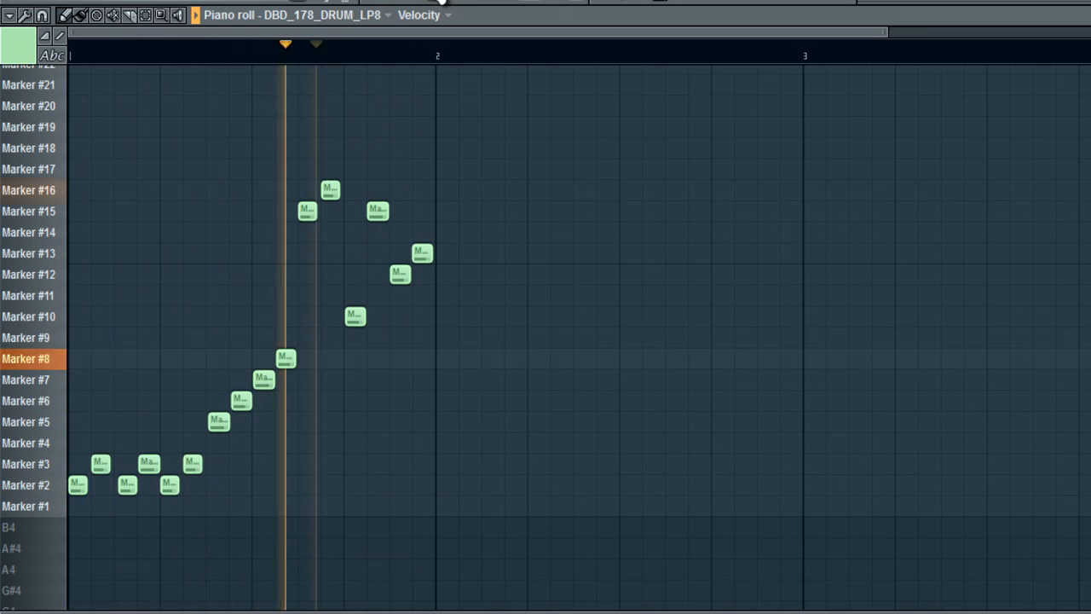
key("space")
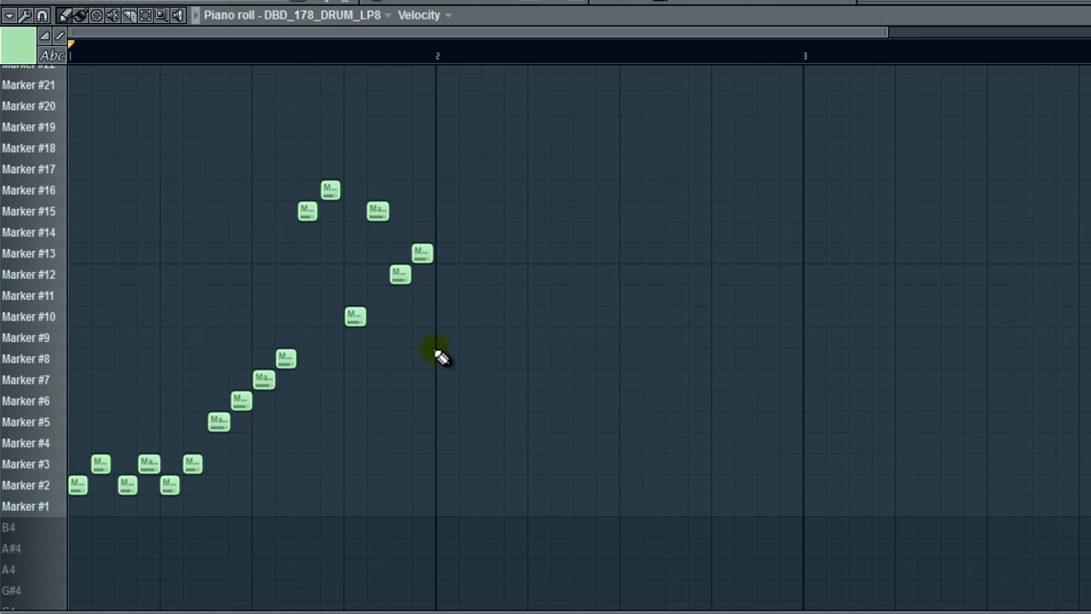
left_click(1083, 77)
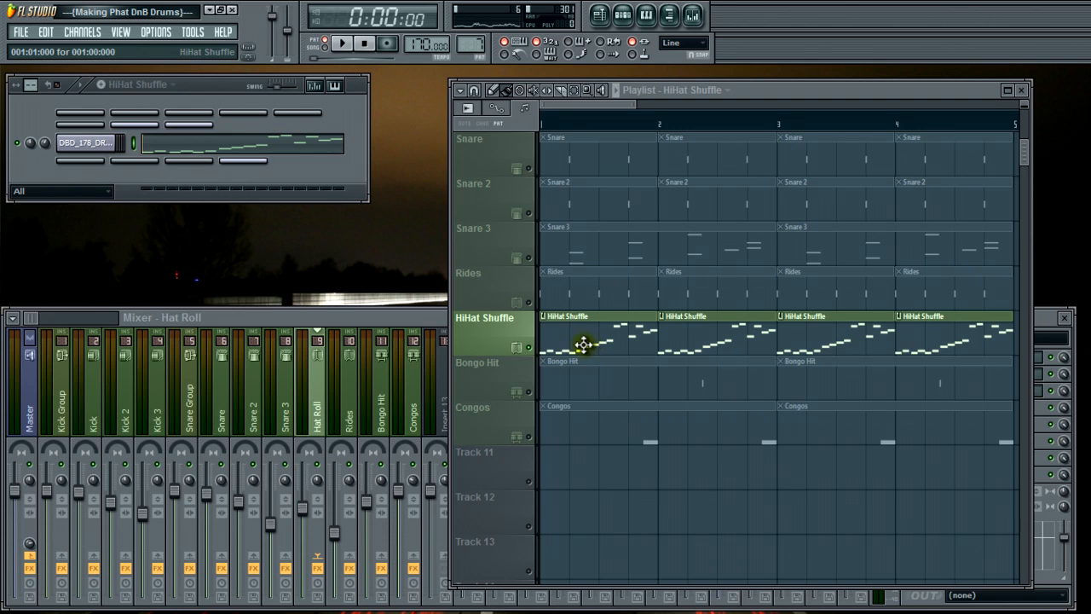
- Unmute the three Kick and three Snare playlist tracks alongside HiHat Shuffle
left_click_drag(1024, 158, 1026, 120)
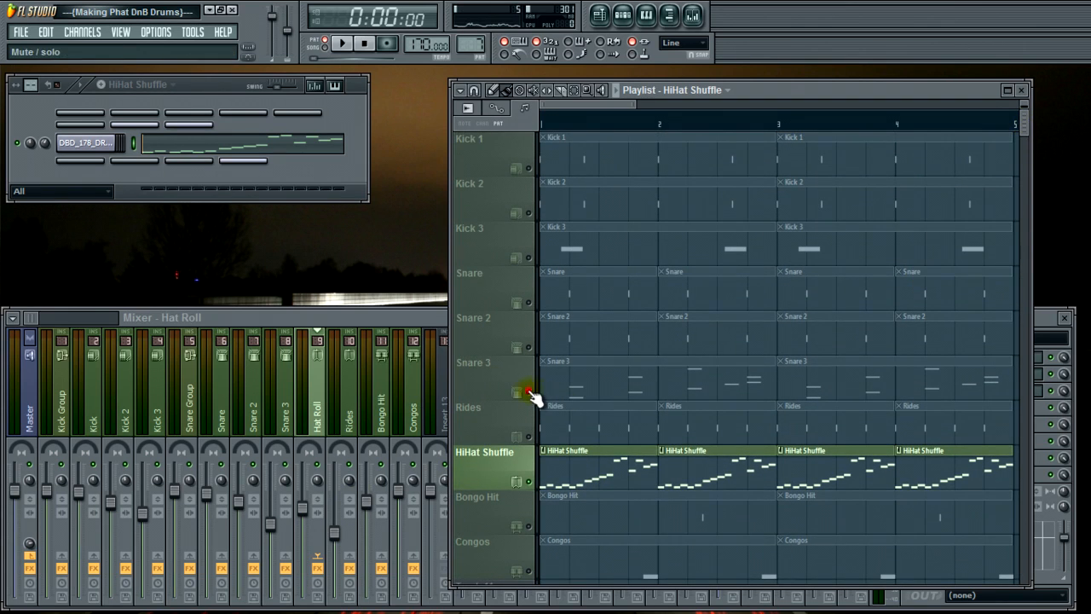
left_click(532, 375)
mouse_move(529, 341)
left_mouse_down()
mouse_move(522, 178)
mouse_move(474, 150)
left_mouse_up()
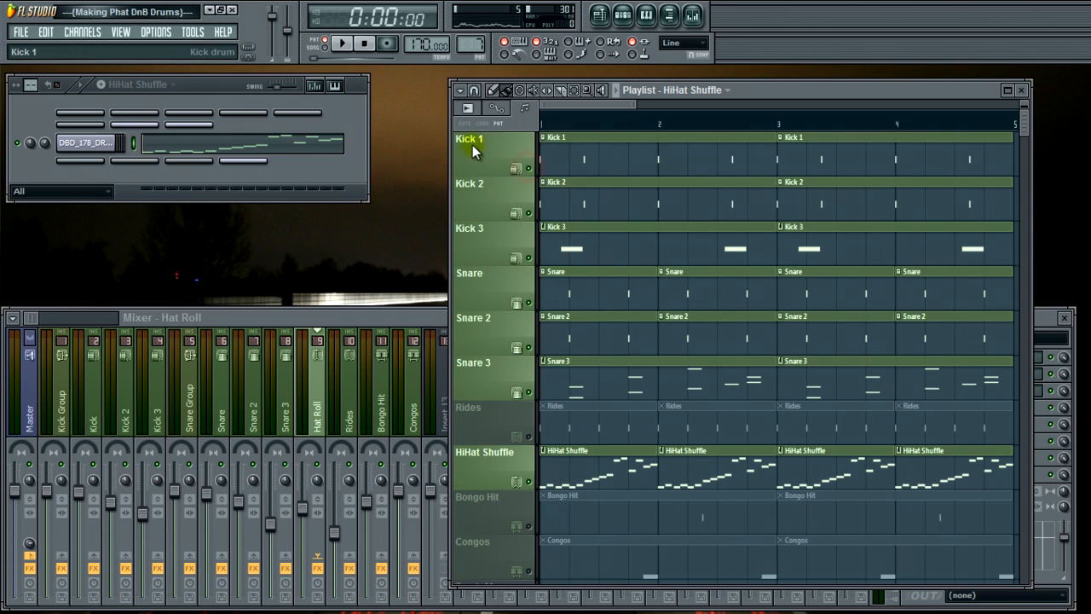
- Play the kick and snare layers with the hi-hat shuffle in song mode, and show the Hat Roll mixer track's effects
left_click(341, 43)
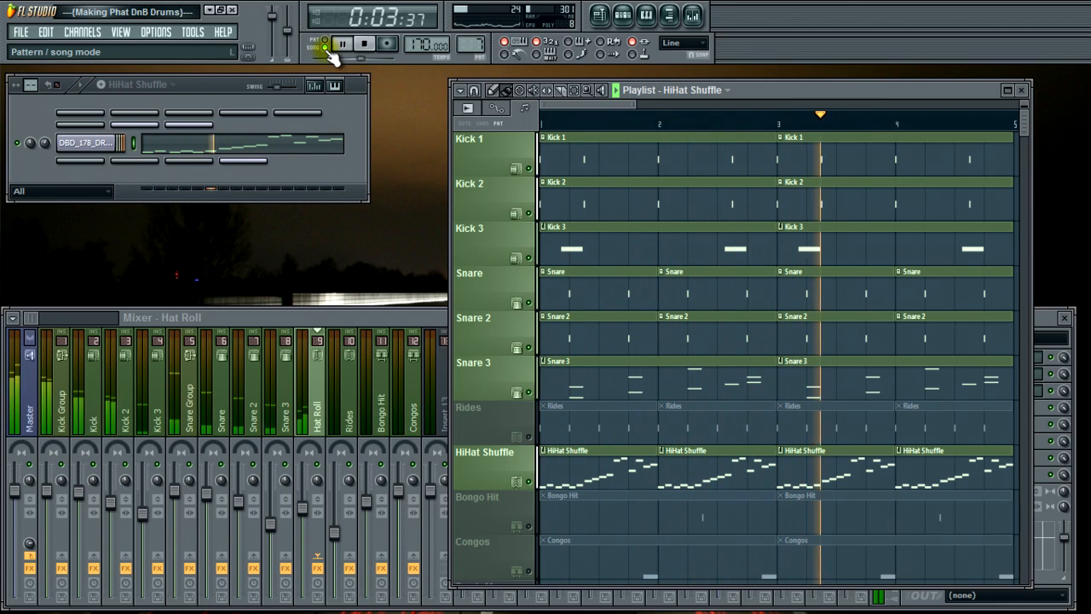
left_click(365, 44)
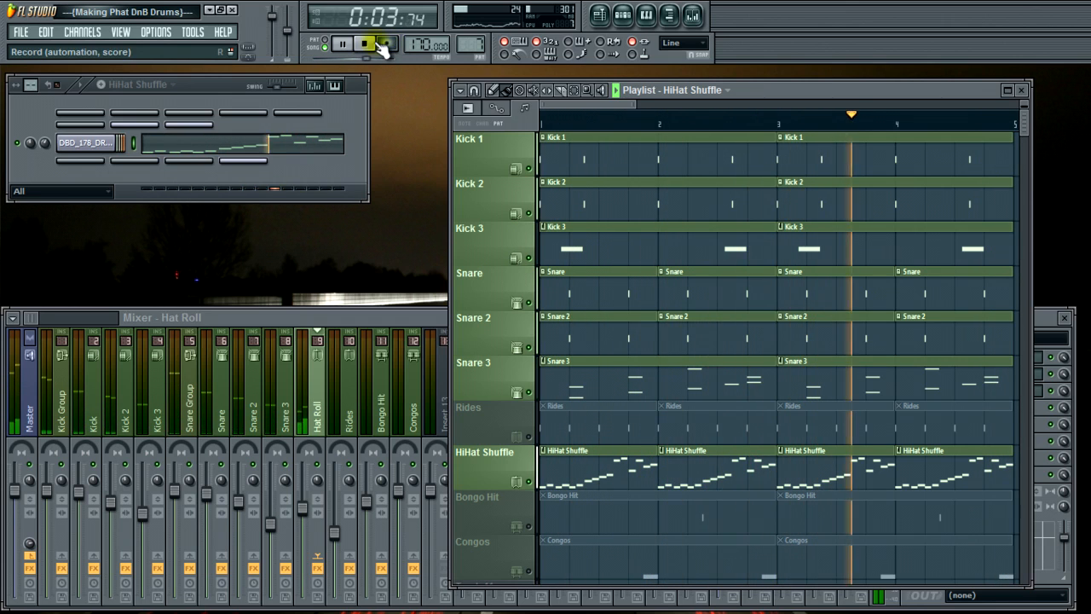
left_click(365, 44)
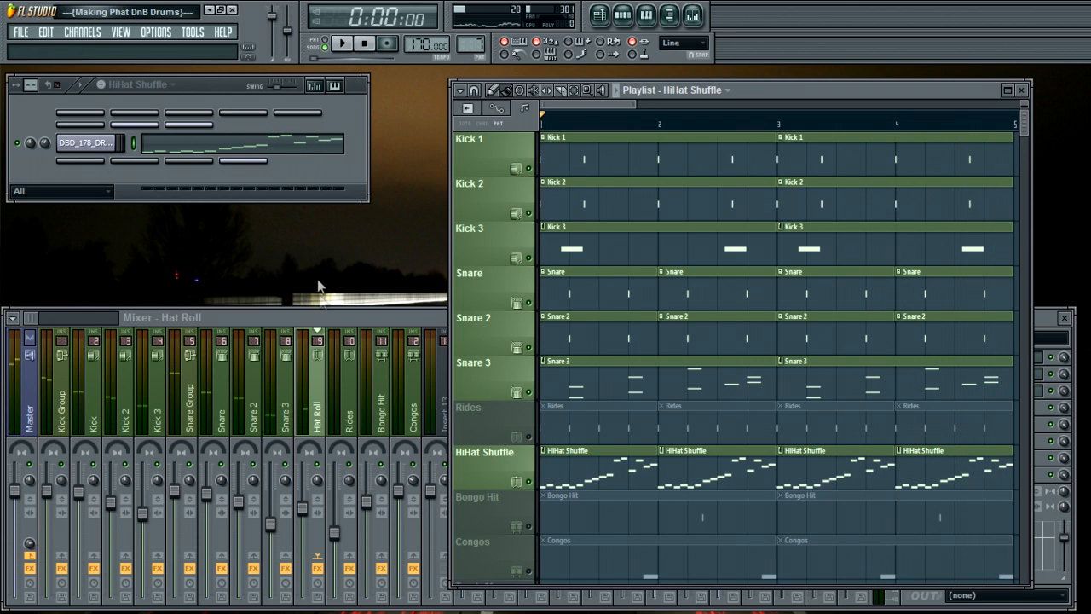
left_click(317, 367)
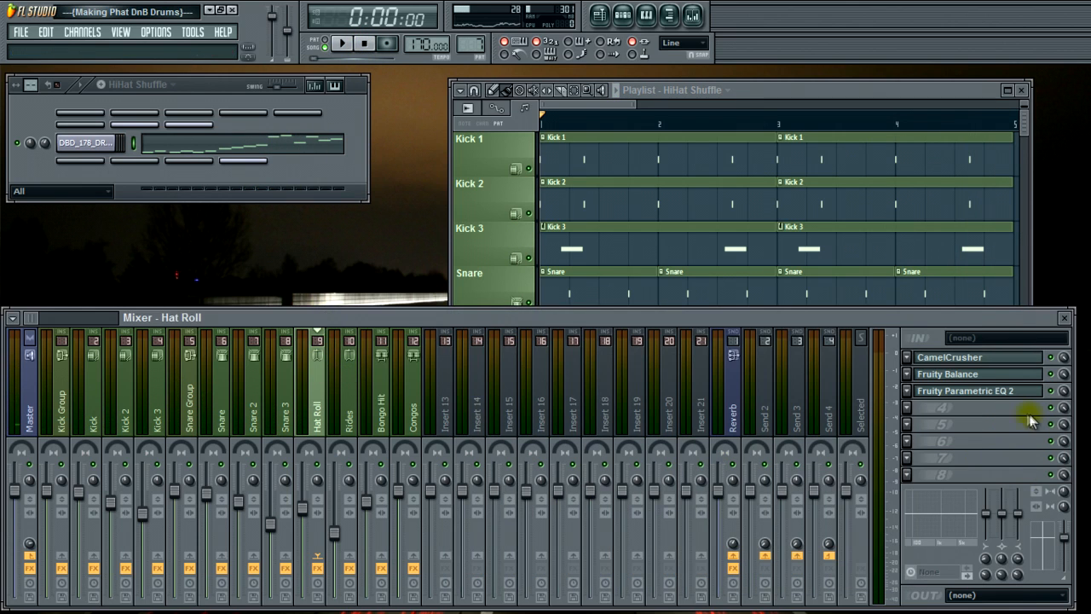
- Inspect the low-cut curve in the Hat Roll track's Fruity Parametric EQ 2 and open its CamelCrusher effect
left_click(1014, 391)
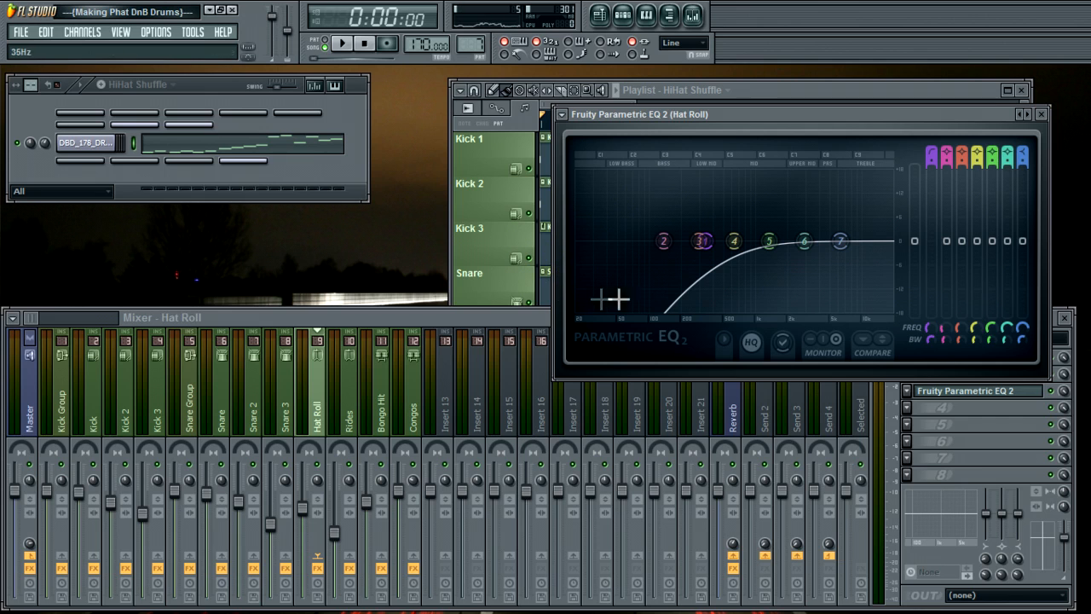
left_click(1044, 114)
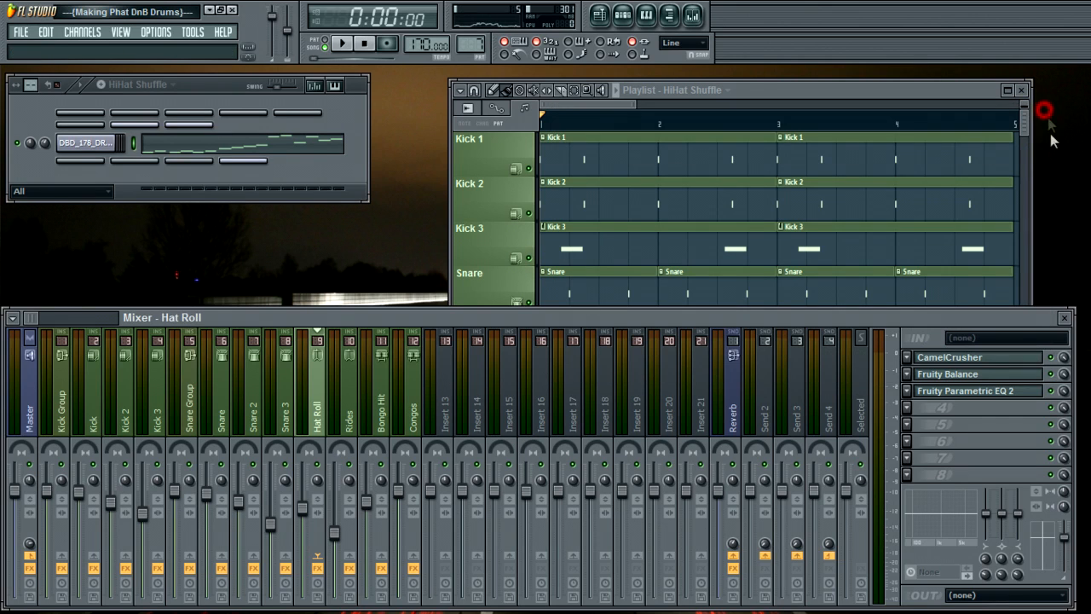
left_click(1011, 357)
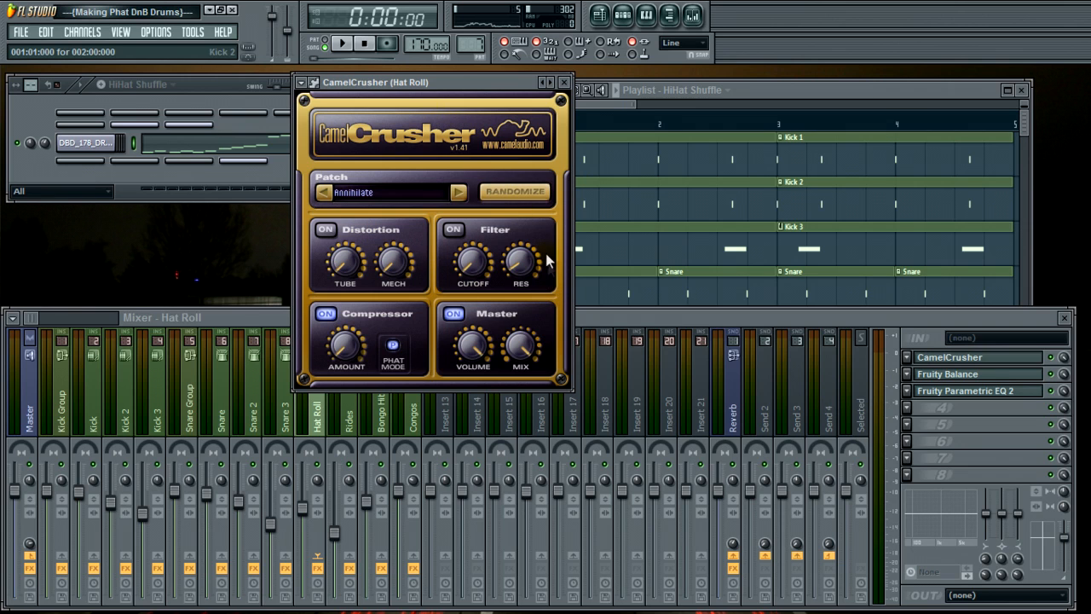
left_click_drag(491, 91, 752, 111)
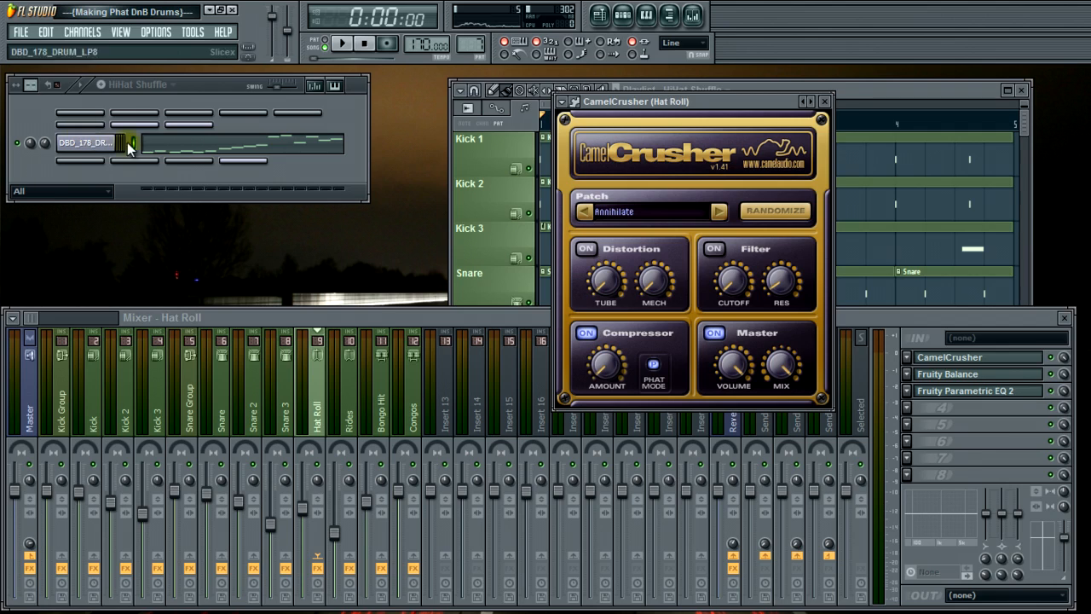
- Open the HiHat Shuffle notes in the piano roll and highlight the Marker #6 and #7 notes
left_click(191, 144)
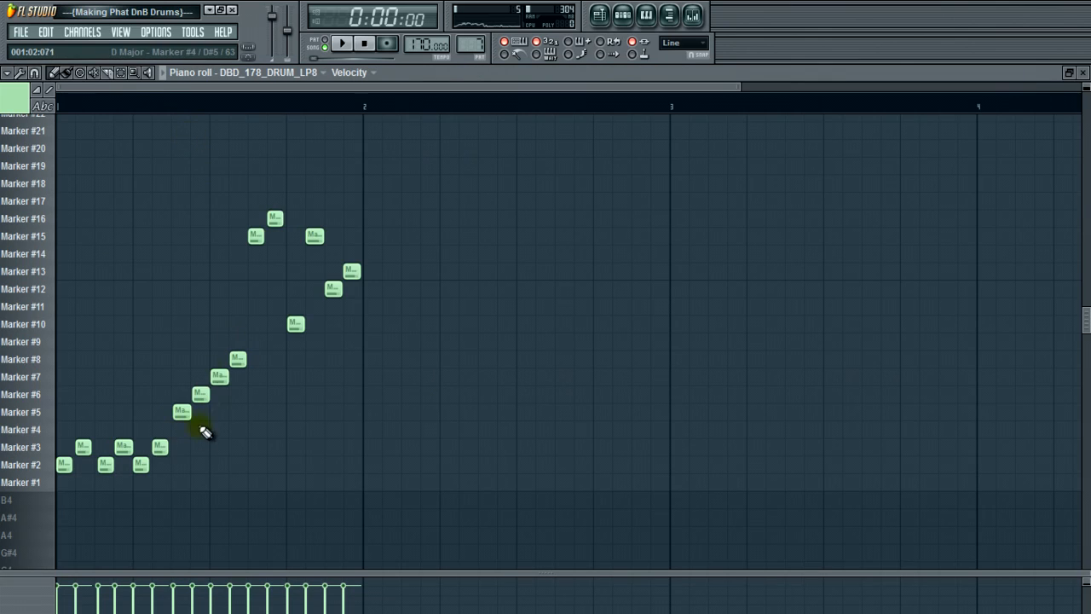
left_click_drag(198, 377, 253, 387)
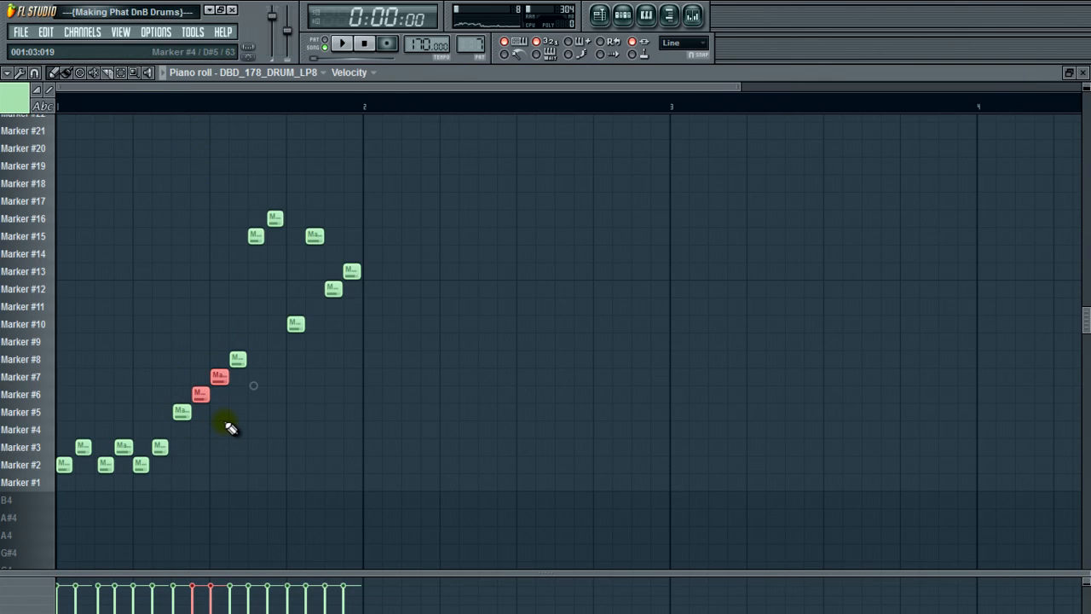
left_click(229, 428)
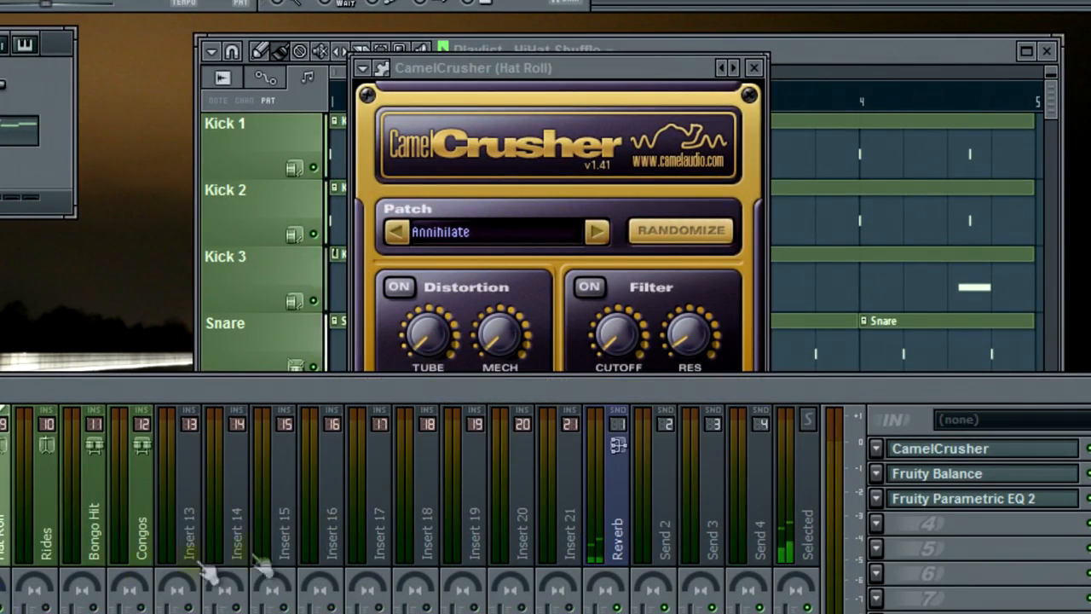
- Raise CamelCrusher's compressor amount past halfway and enable Distortion with slight Tube and Mech amounts on the Hat Roll track
left_click(658, 68)
left_click_drag(426, 464, 427, 433)
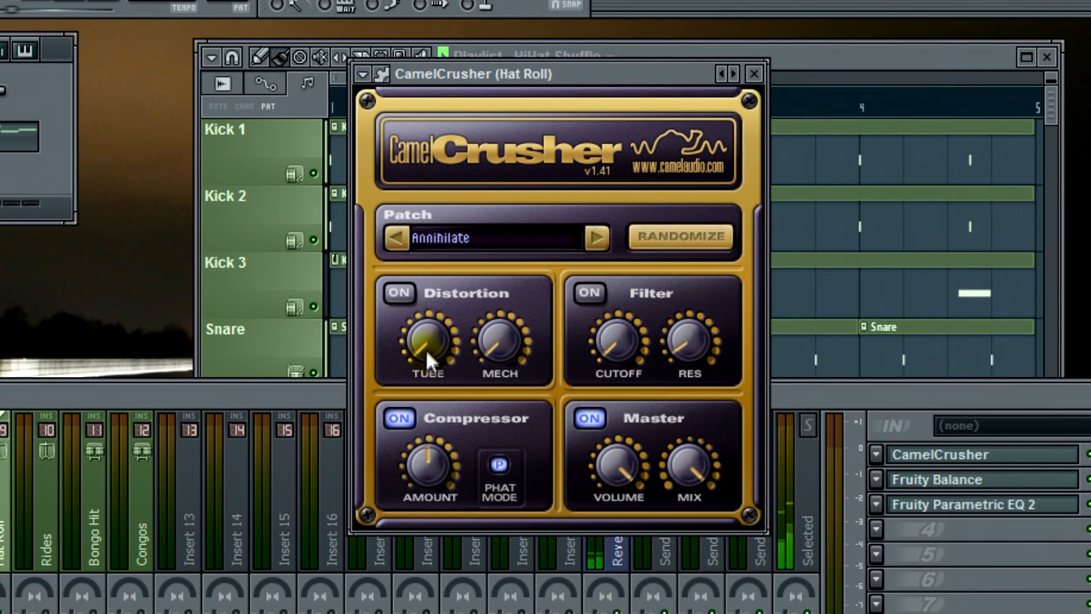
left_click_drag(426, 349, 428, 322)
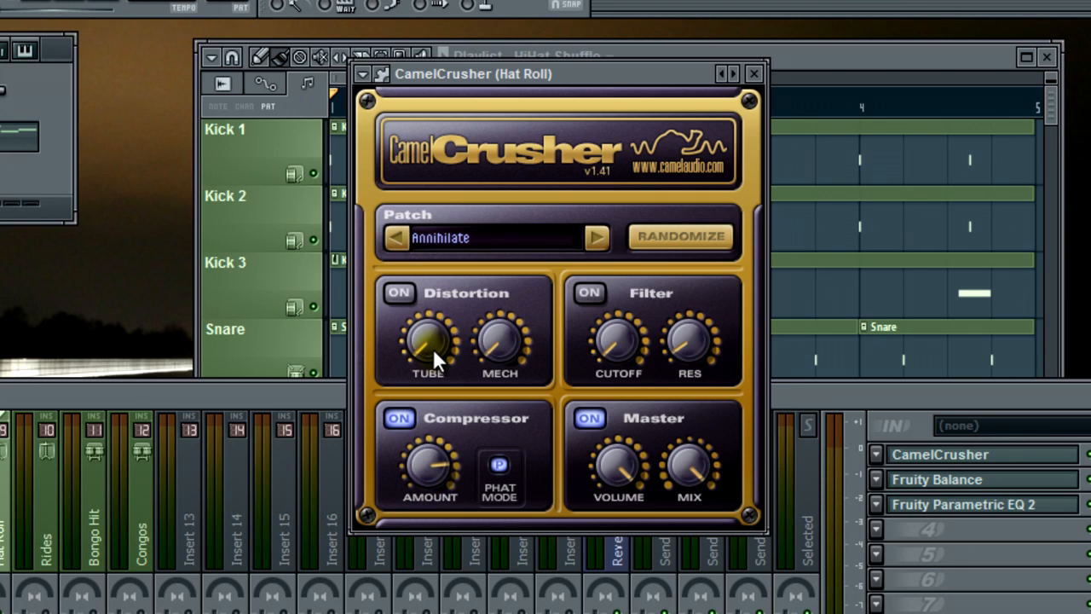
left_click(401, 290)
left_click_drag(451, 458, 413, 485)
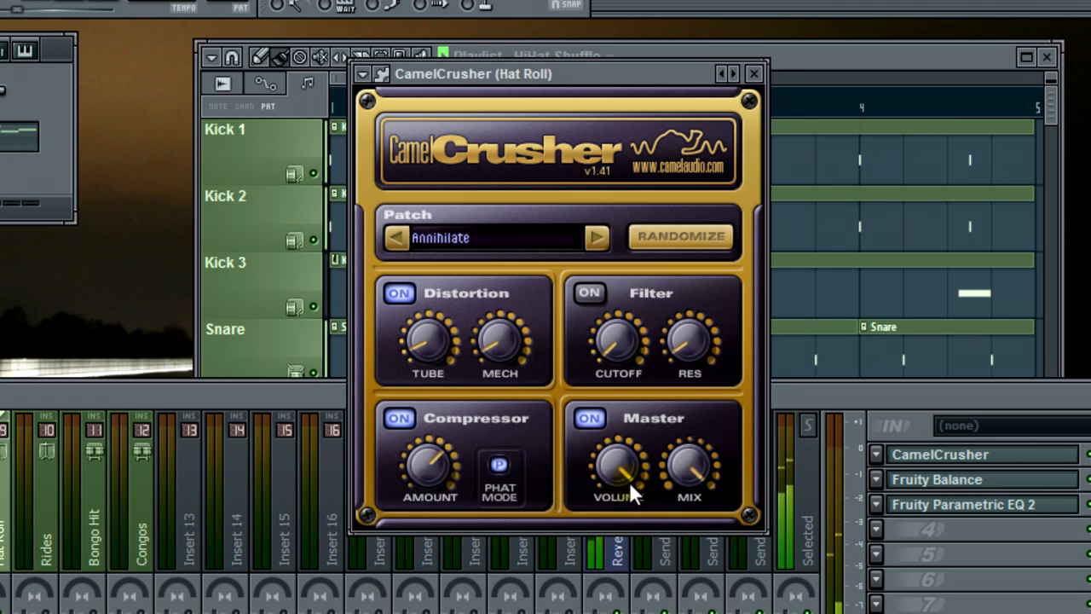
- Lower CamelCrusher's Master volume on the Hat Roll track to offset the added compression and distortion
left_click(632, 61)
left_click_drag(608, 461, 595, 535)
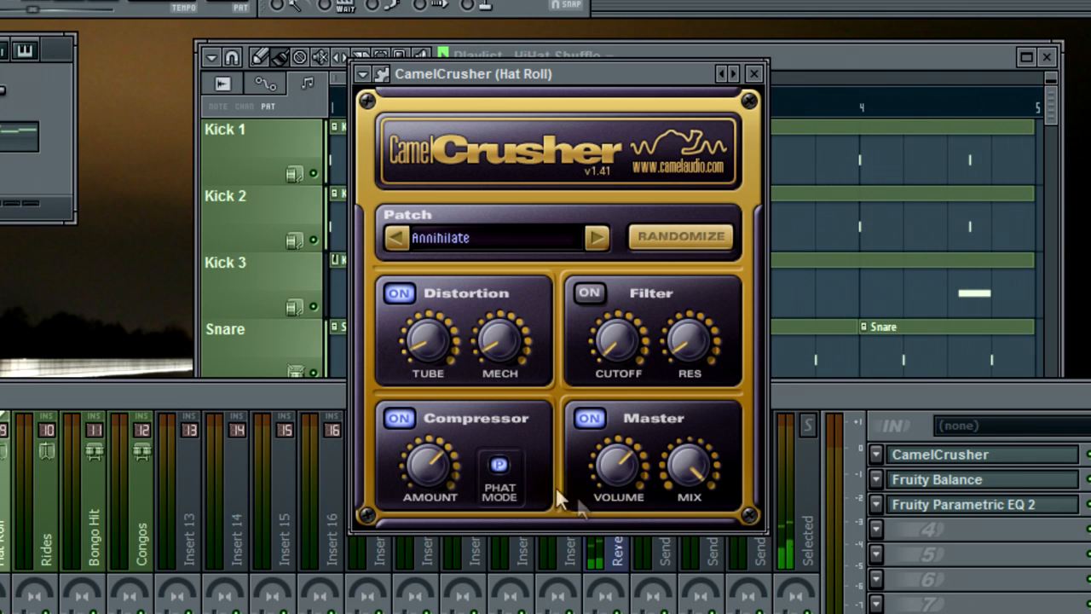
left_click_drag(623, 474, 622, 478)
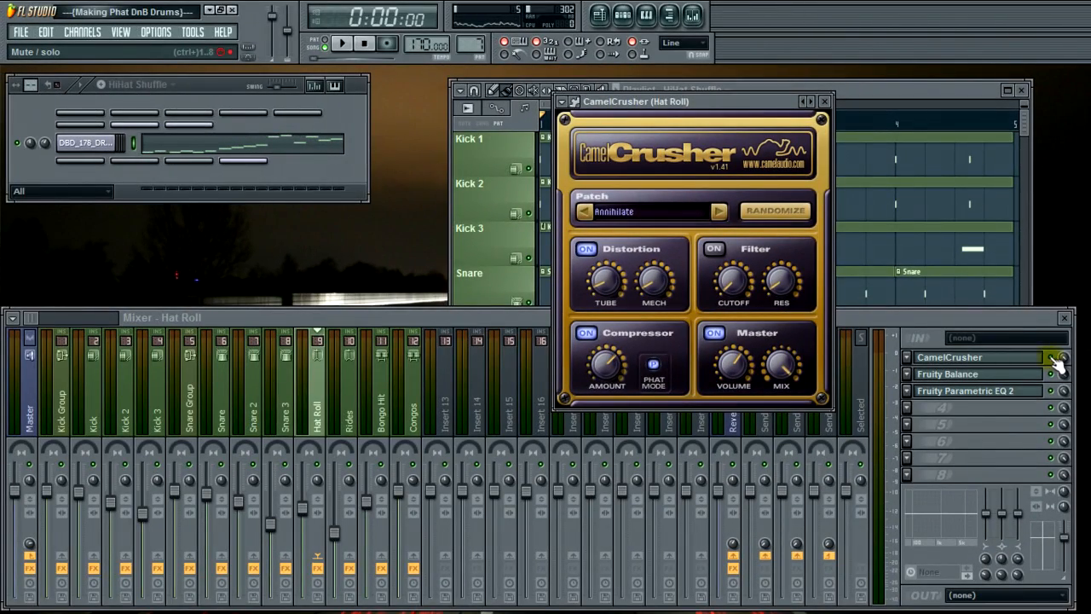
- Play the drums and compare them with the Hat Roll track's CamelCrusher bypassed and enabled
left_click(1052, 359)
key("space")
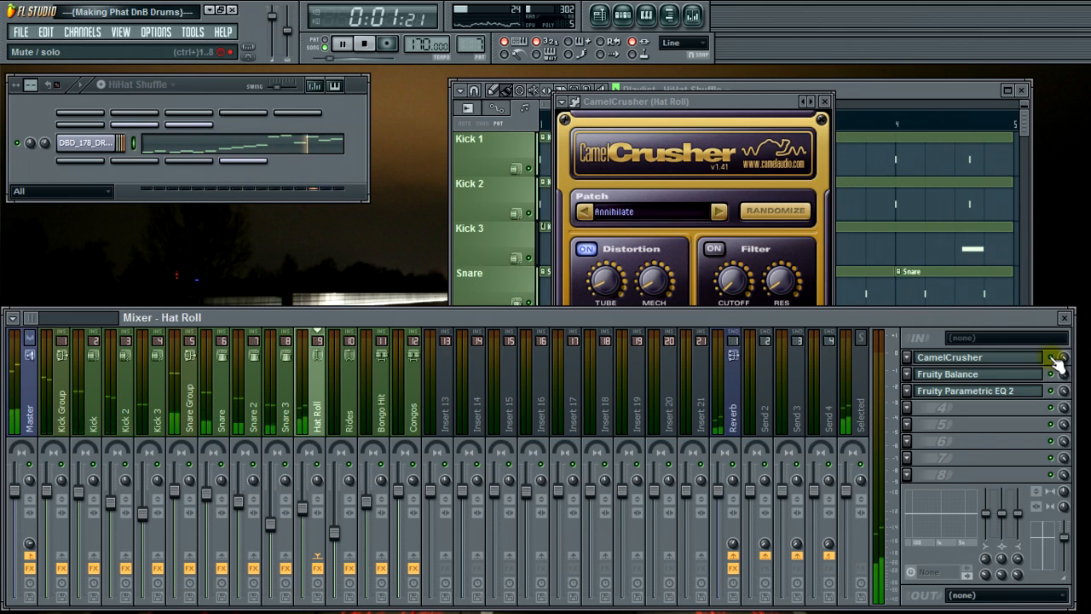
left_click(1052, 357)
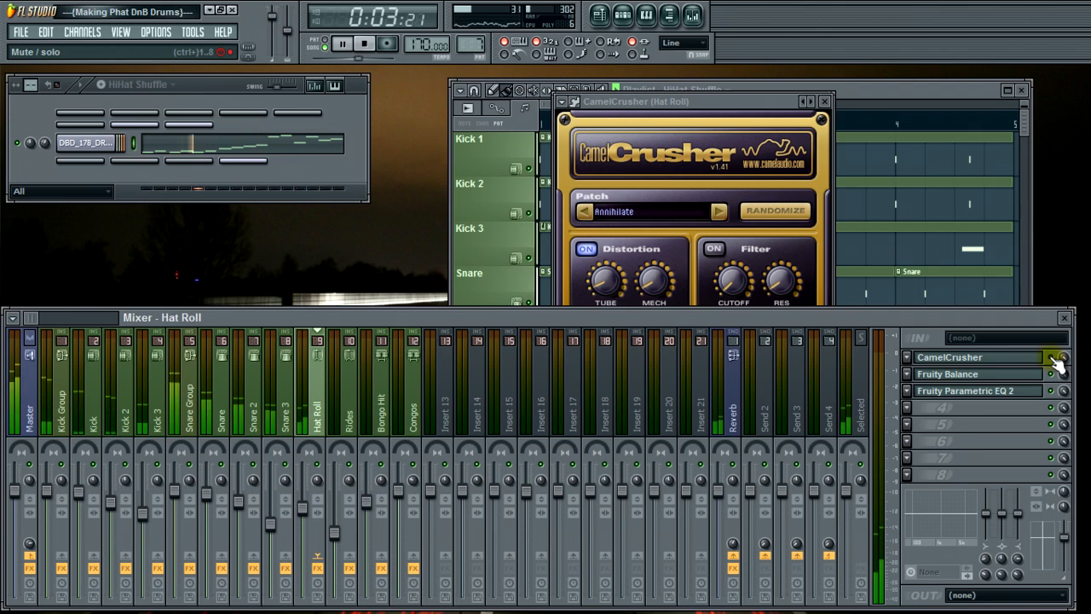
left_click(1052, 357)
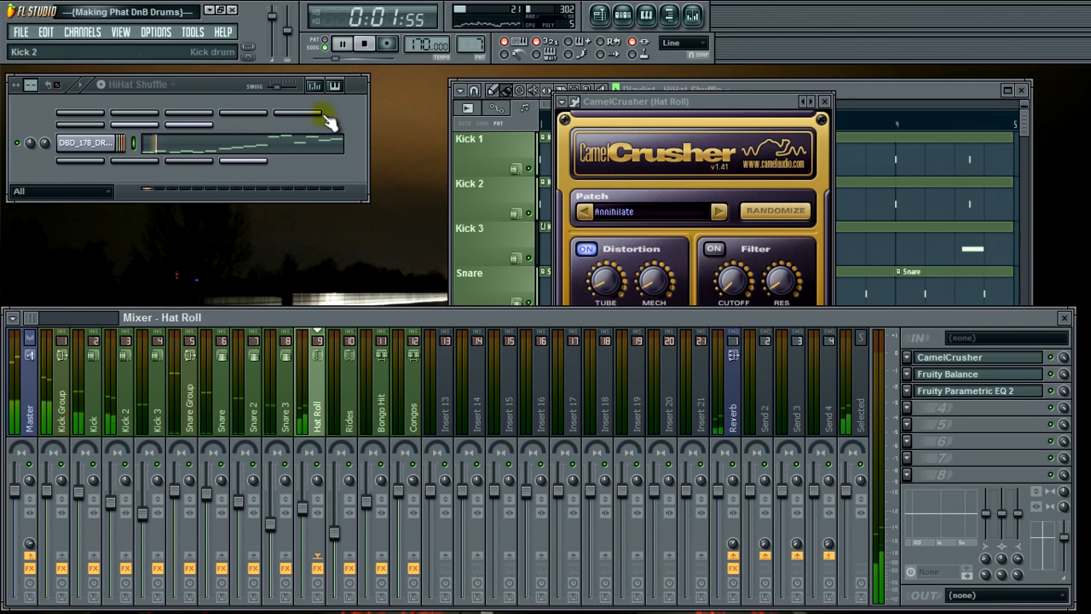
left_click(365, 43)
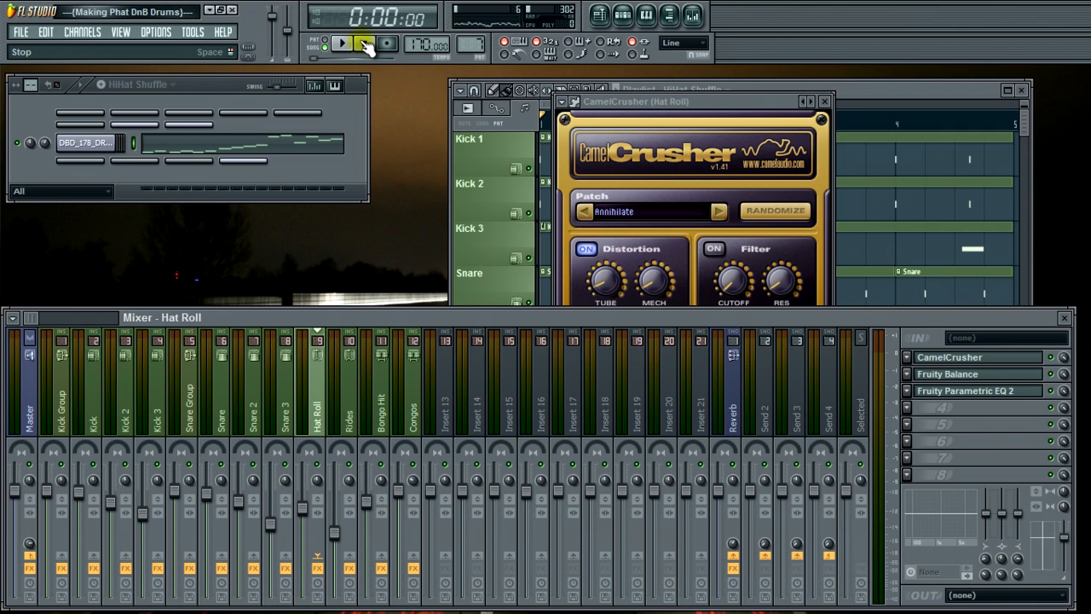
- Close CamelCrusher, bring the playlist to the front and unmute its Rides track
left_click(766, 99)
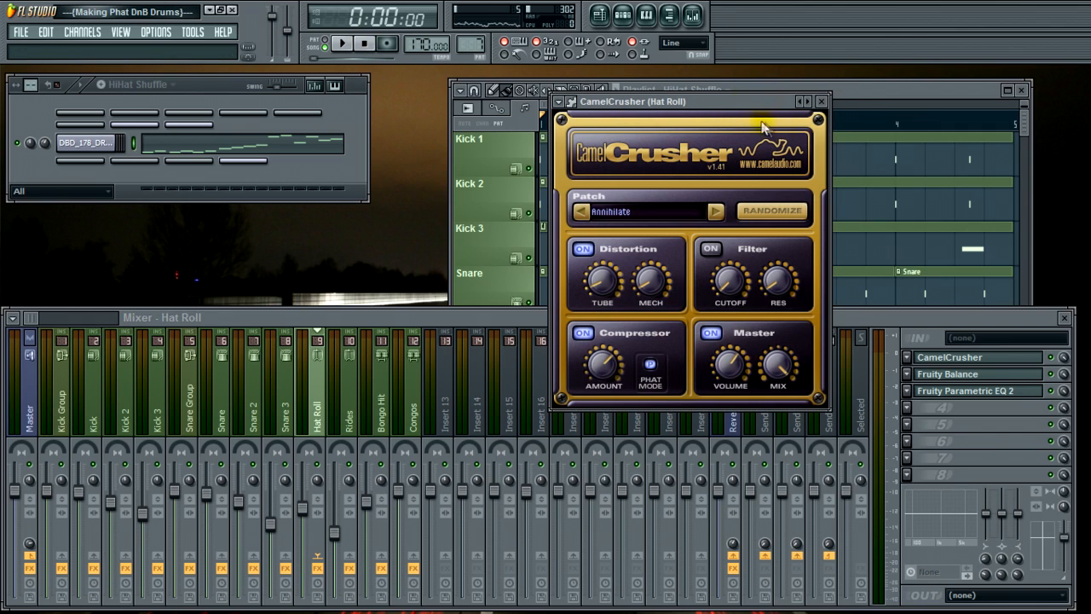
left_click_drag(776, 113, 504, 121)
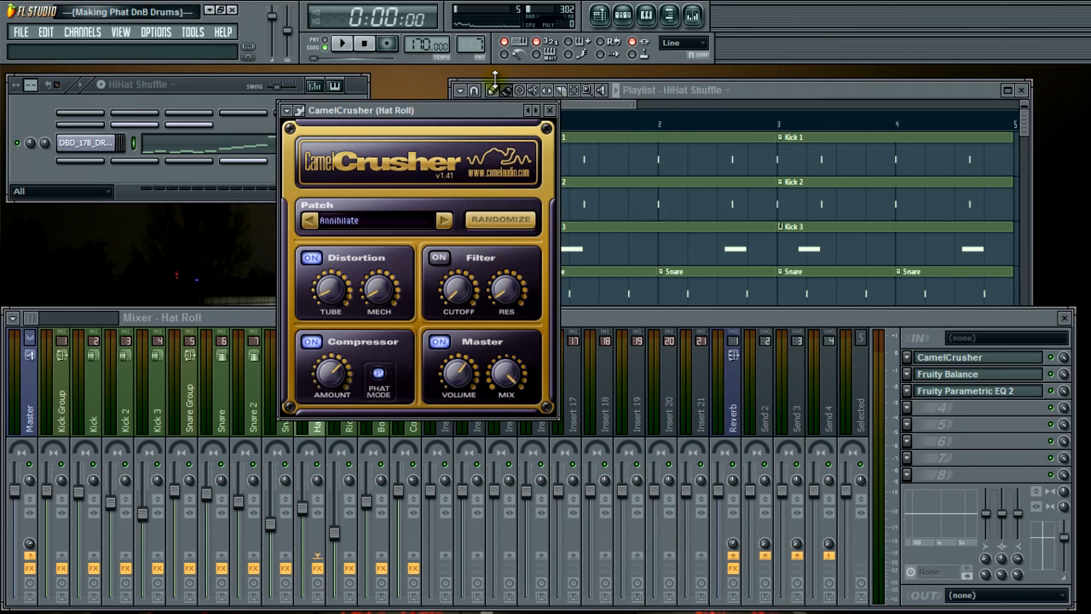
left_click(551, 111)
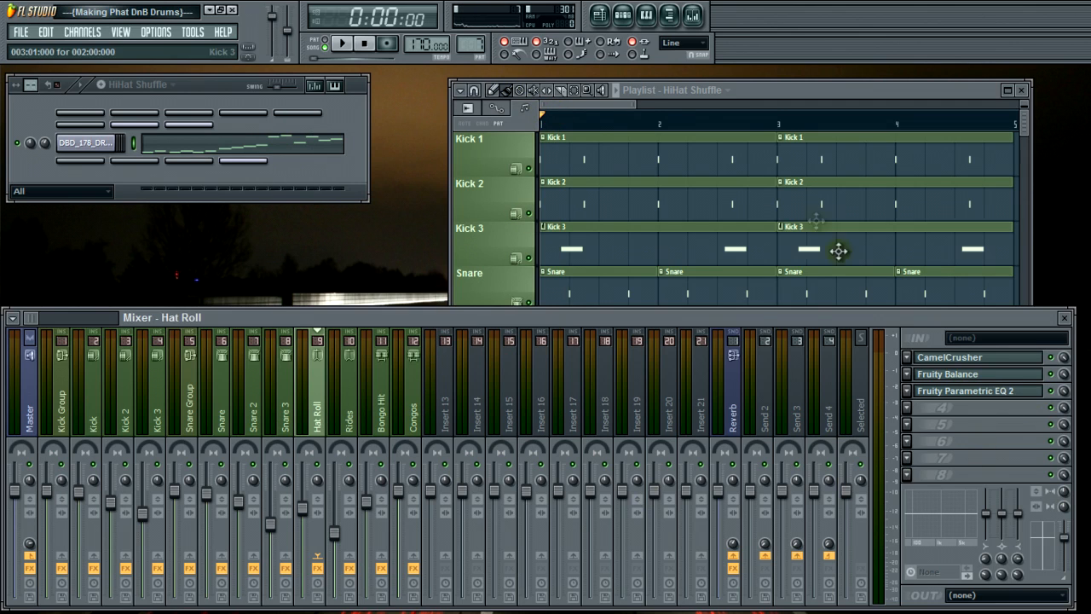
left_click(635, 101)
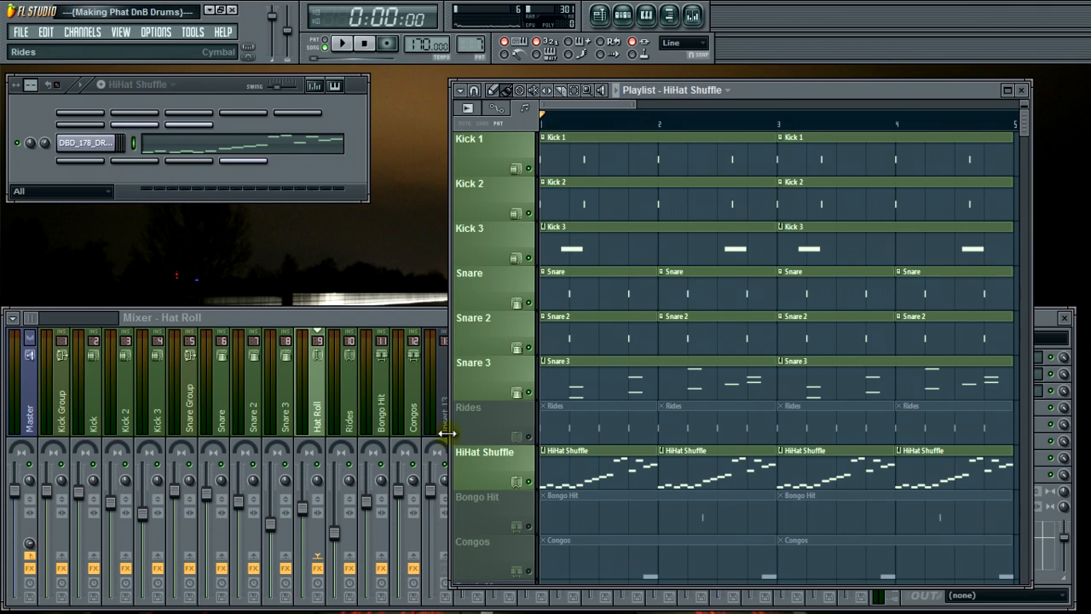
left_click(518, 437)
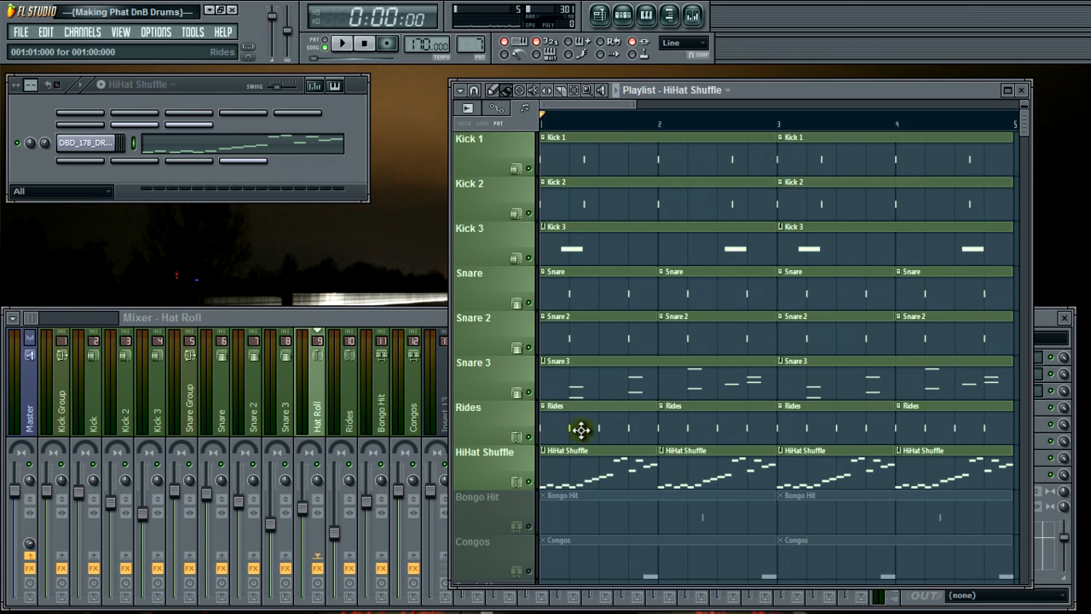
- Open the channel settings of the Rides pattern's ride sample, audition it repeatedly and adjust its fade-out
left_click(608, 412)
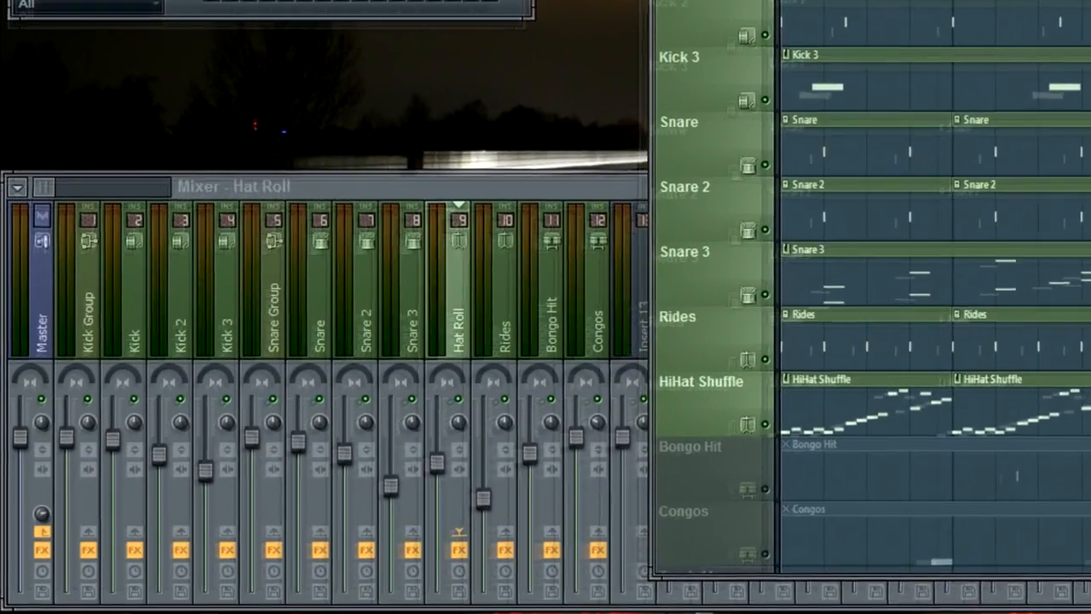
left_click(85, 144)
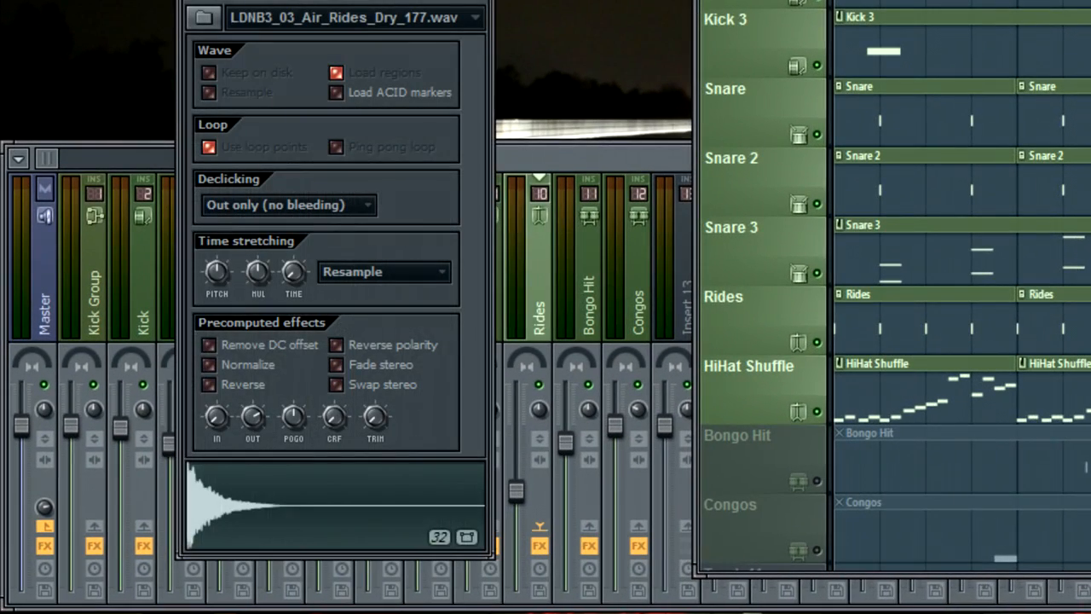
left_click(280, 471)
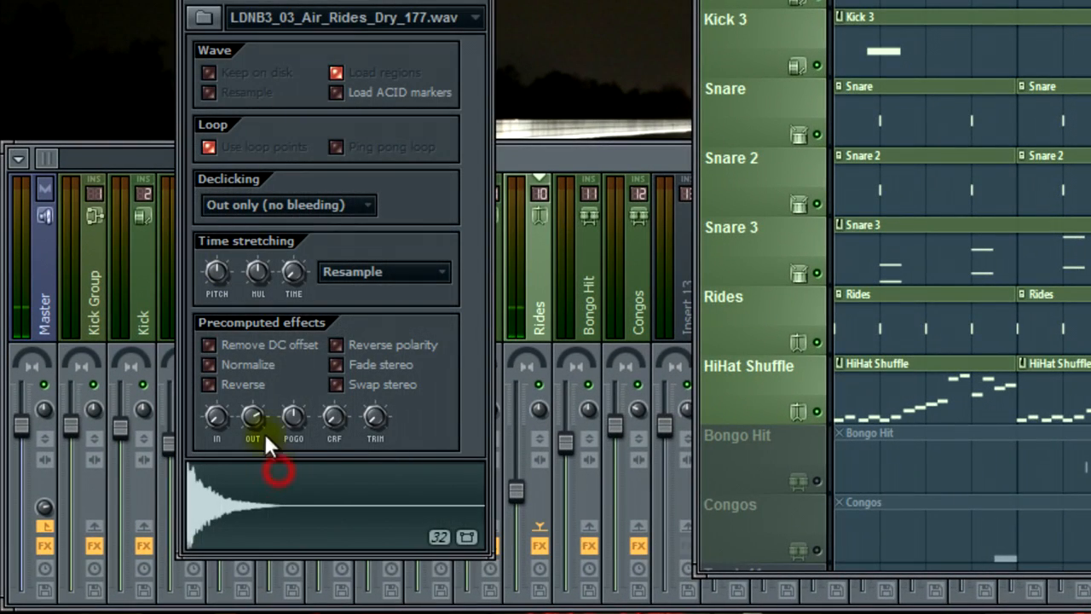
left_click(261, 497)
left_click(262, 497)
left_click(262, 497)
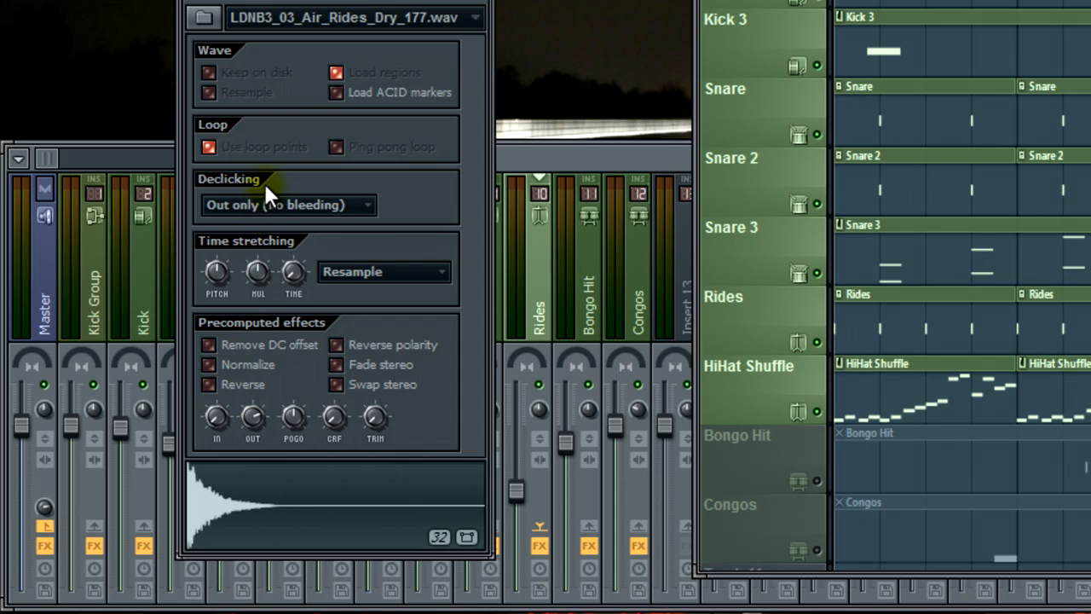
left_click(278, 509)
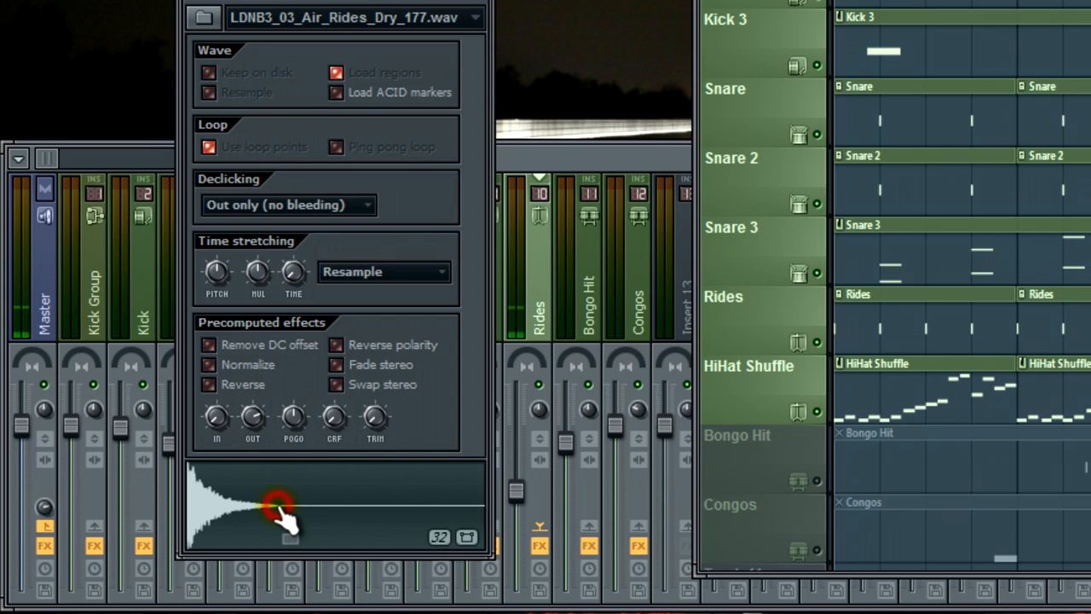
left_click_drag(253, 416, 257, 412)
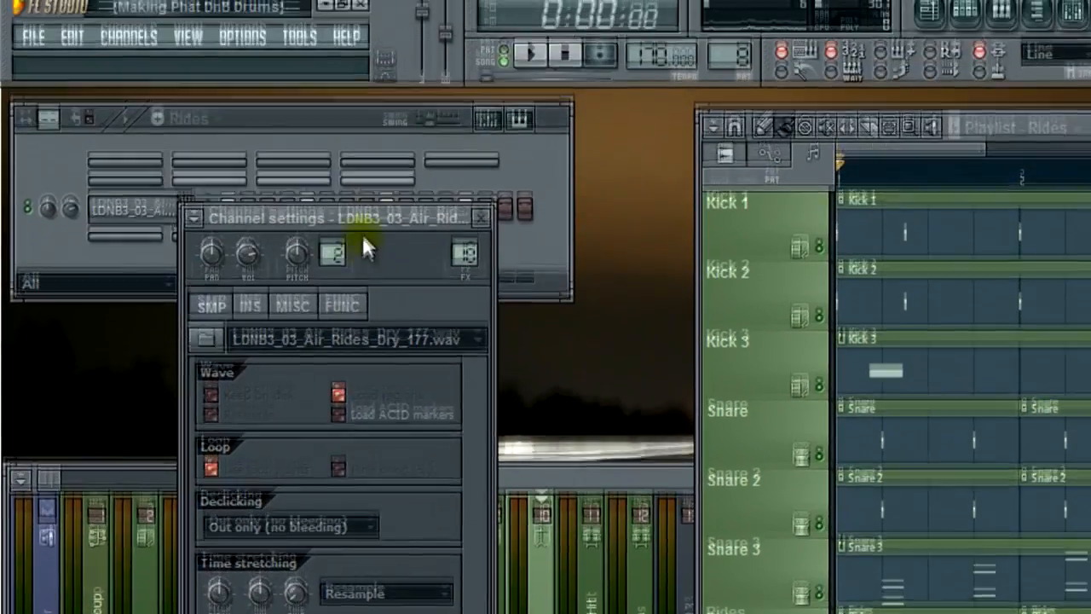
- Move the channel settings aside and apply the Cut itself option to the Rides sampler channel
left_click_drag(363, 230, 526, 205)
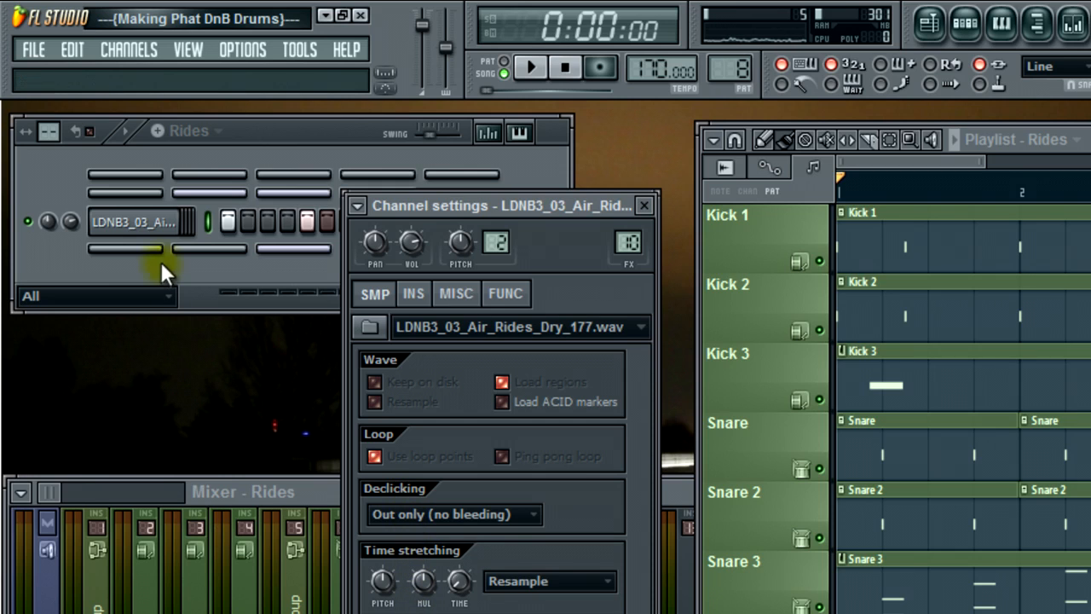
left_click(519, 165)
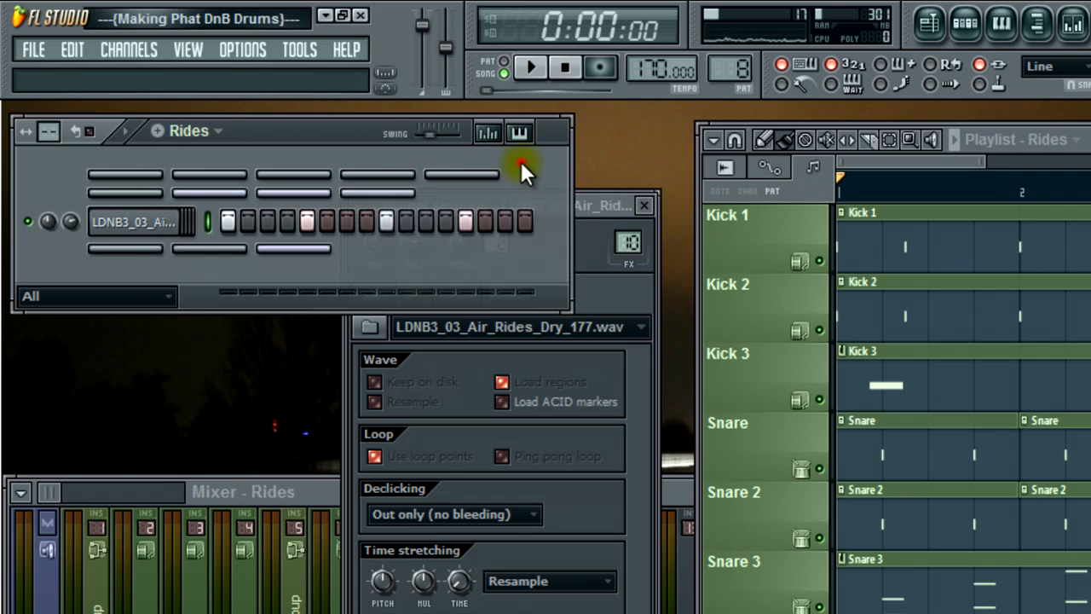
right_click(129, 221)
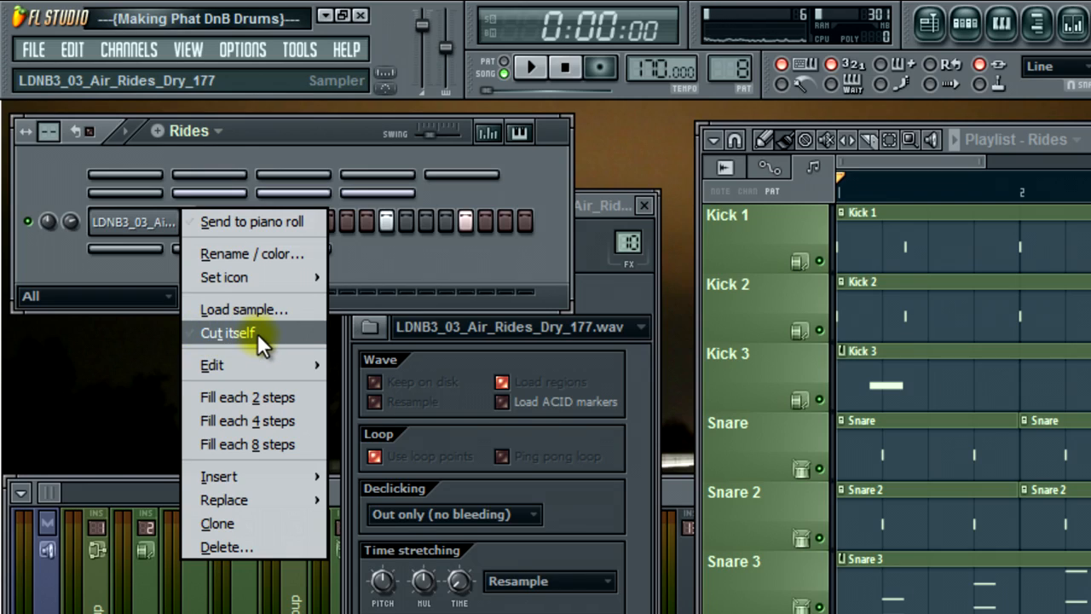
left_click(257, 334)
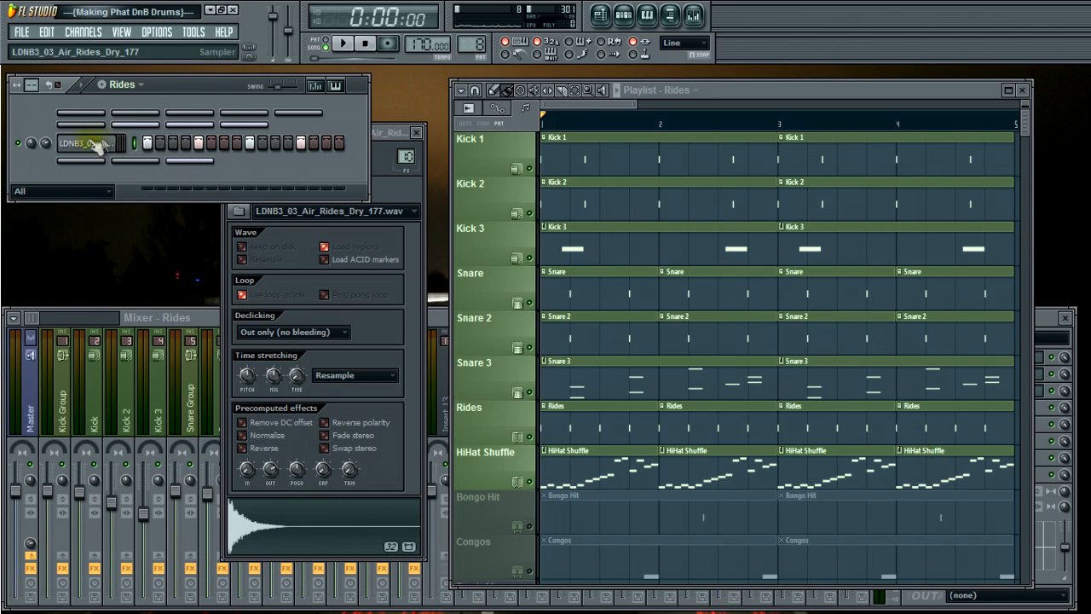
- Play the kicks, snares, hi-hat shuffle and rides together in song mode, and close the ride's channel settings
left_click(198, 145)
left_click(342, 43)
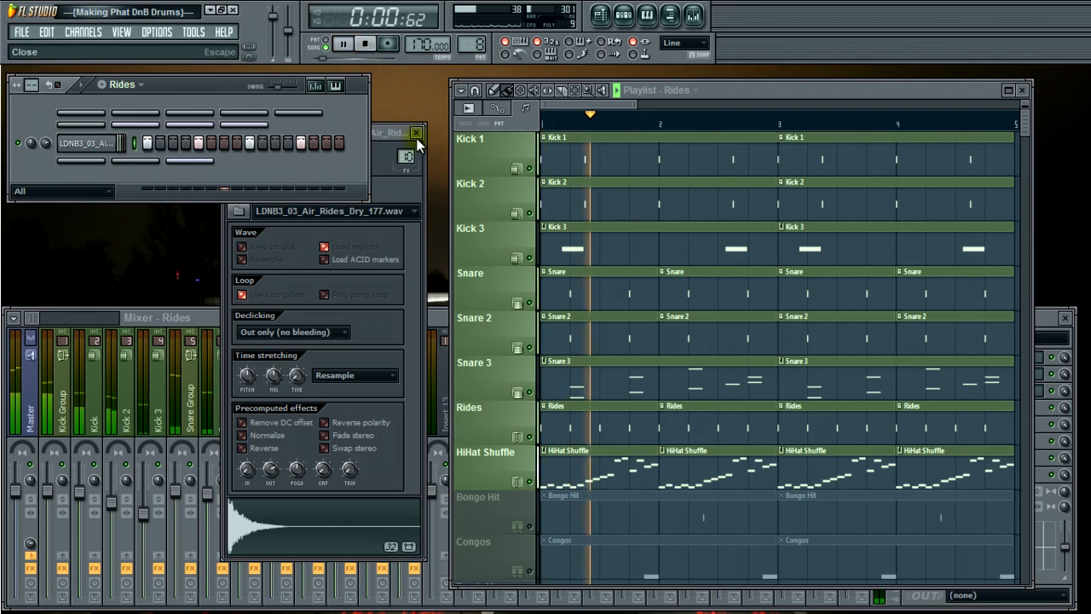
left_click(416, 134)
left_click(365, 44)
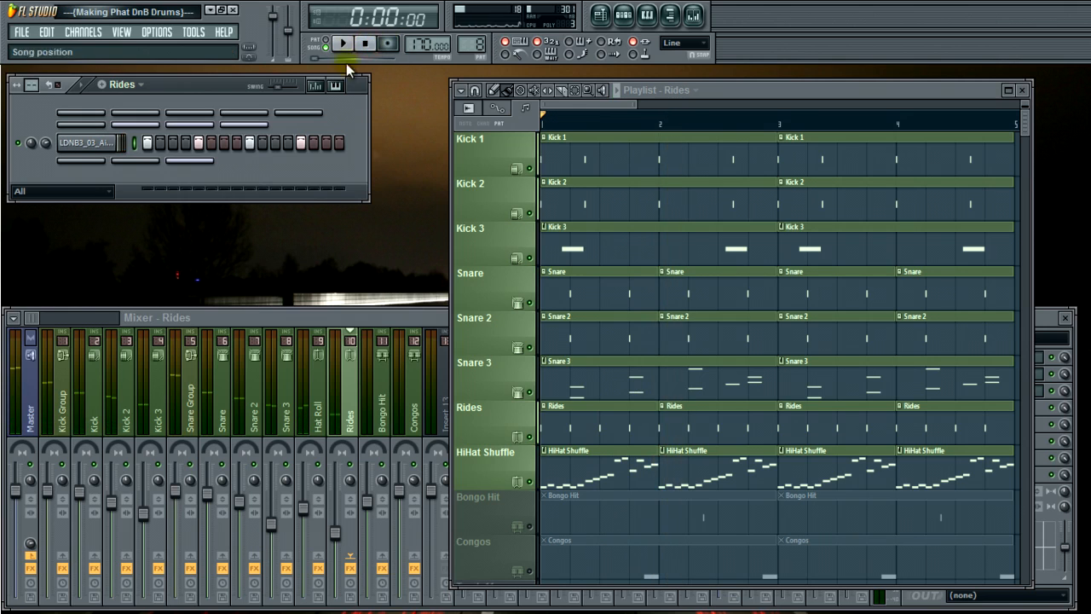
- Solo the Rides track and unmute Snare 3, Snare 2, Snare, Kick 3, Kick 2 and Kick 1, leaving HiHat Shuffle muted
right_click(529, 436)
left_click(529, 391)
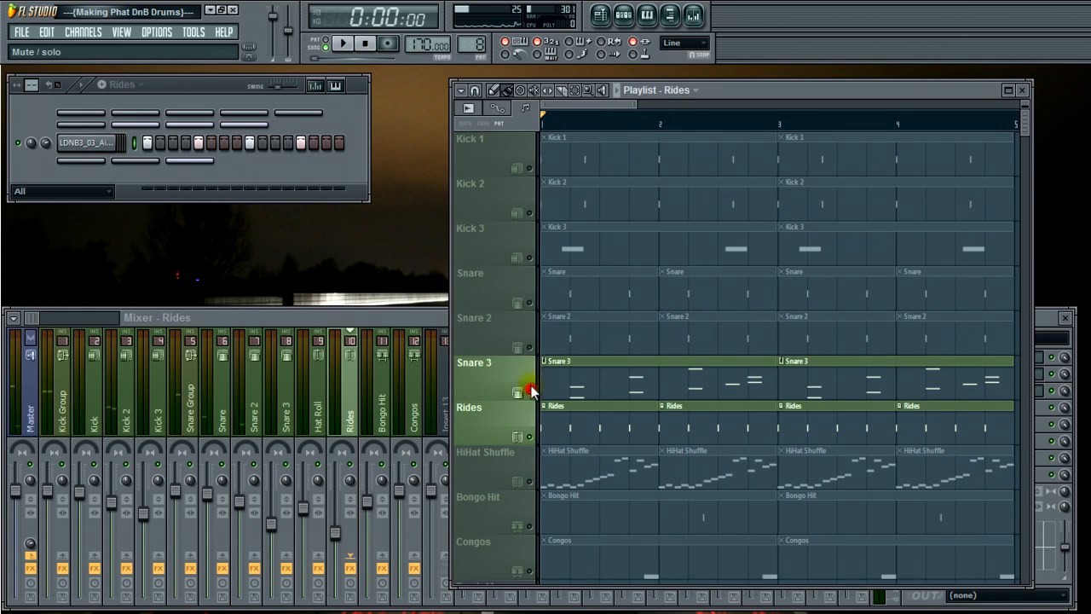
left_click(529, 347)
left_click(529, 302)
left_click(529, 257)
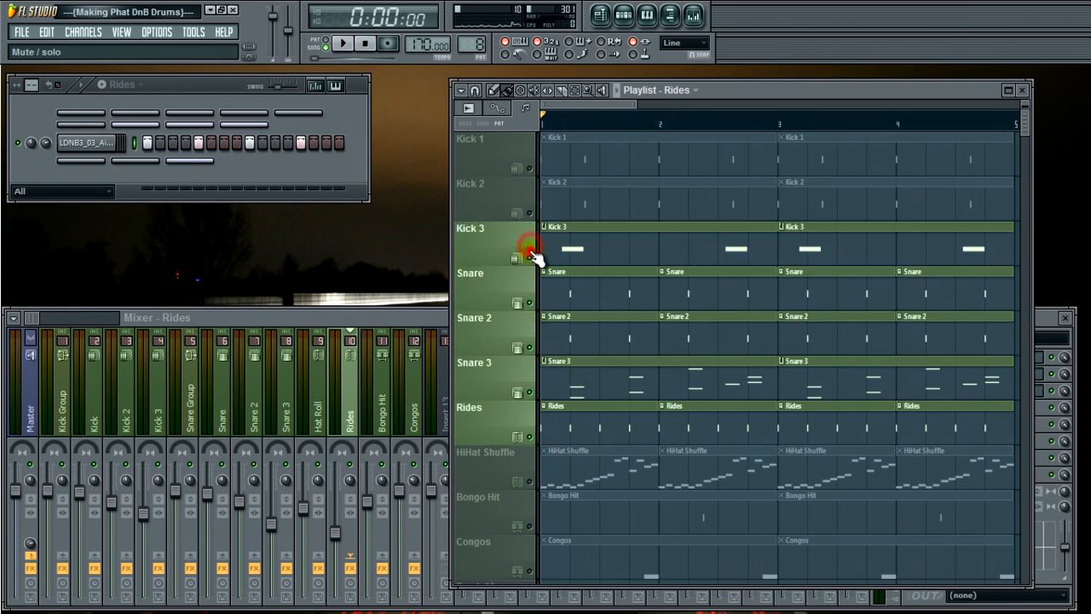
left_click(529, 213)
left_click(530, 168)
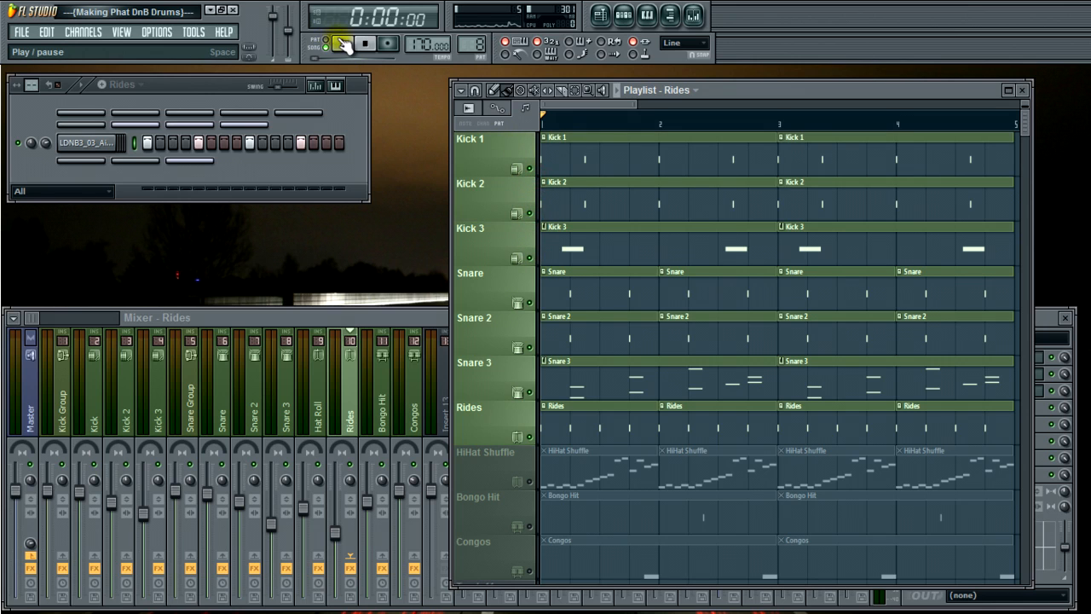
- Play the kicks, snares and rides in song mode to hear them without the hi-hat shuffle
left_click(343, 45)
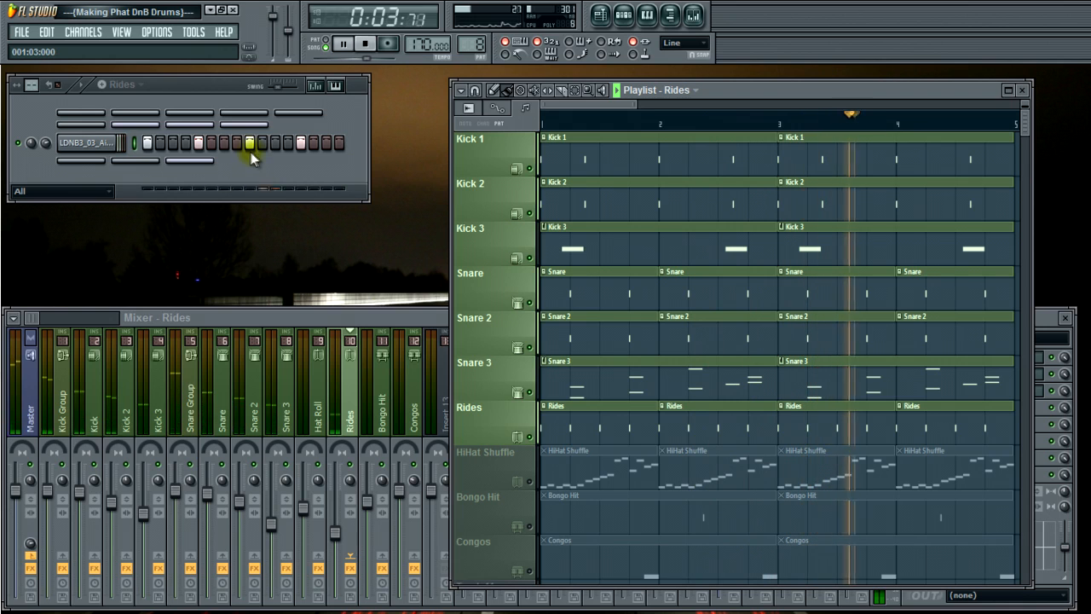
left_click(366, 48)
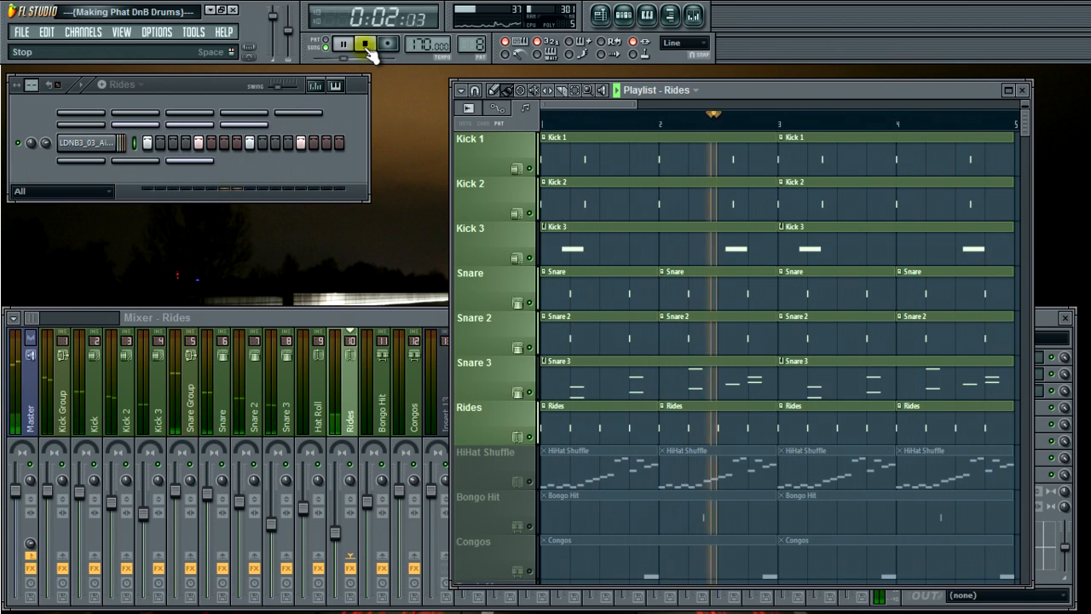
left_click(366, 49)
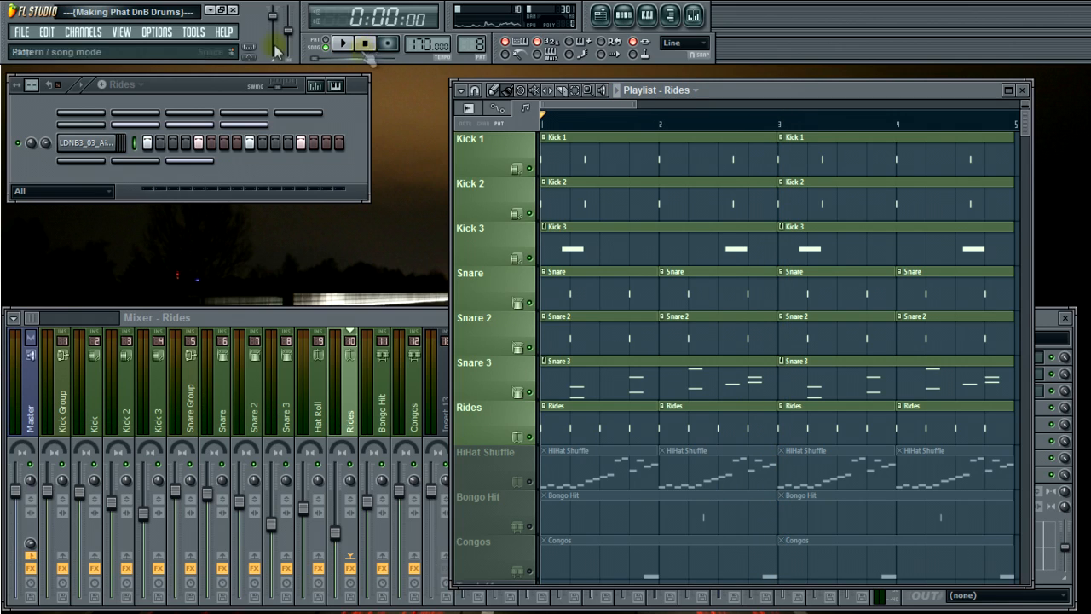
left_click(345, 46)
left_click(364, 45)
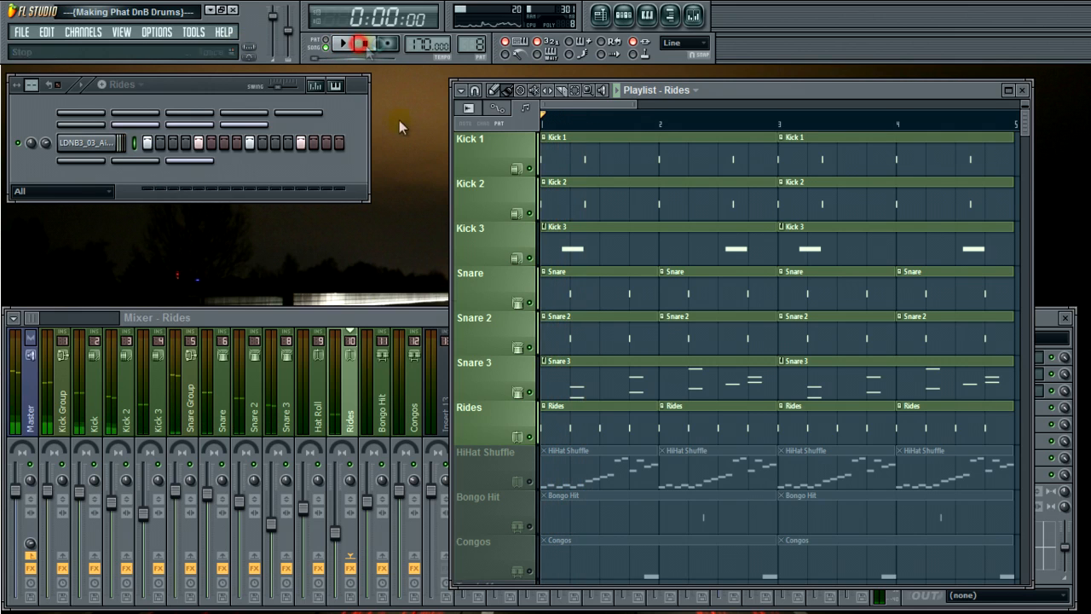
- Unmute the HiHat Shuffle track and, during playback, set the mixer levels to about 77% for Hat Roll and 61% for Rides
left_click(528, 481)
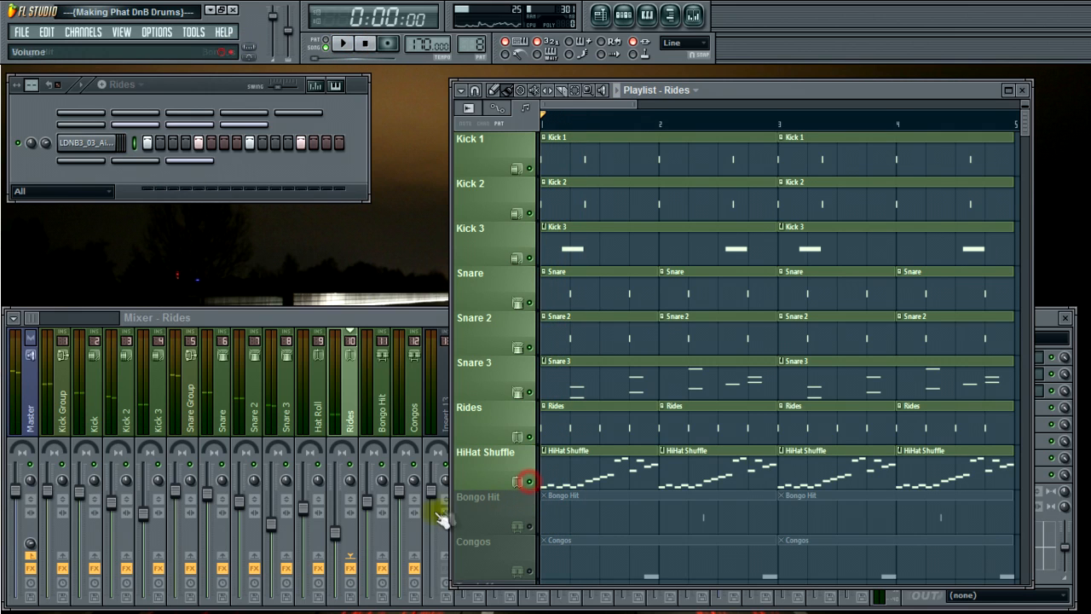
left_click(342, 43)
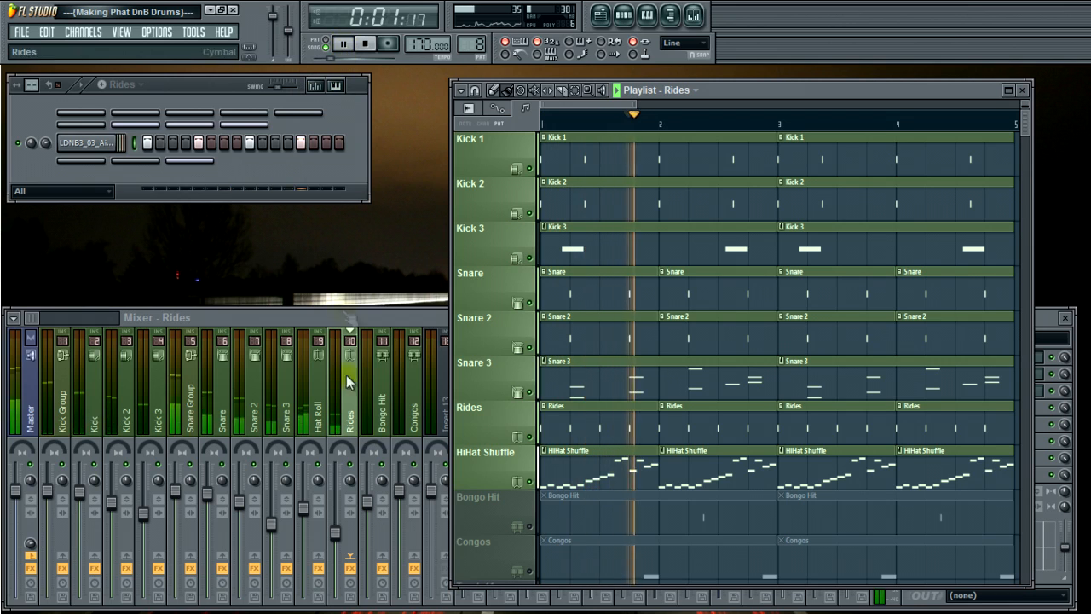
left_click(305, 511)
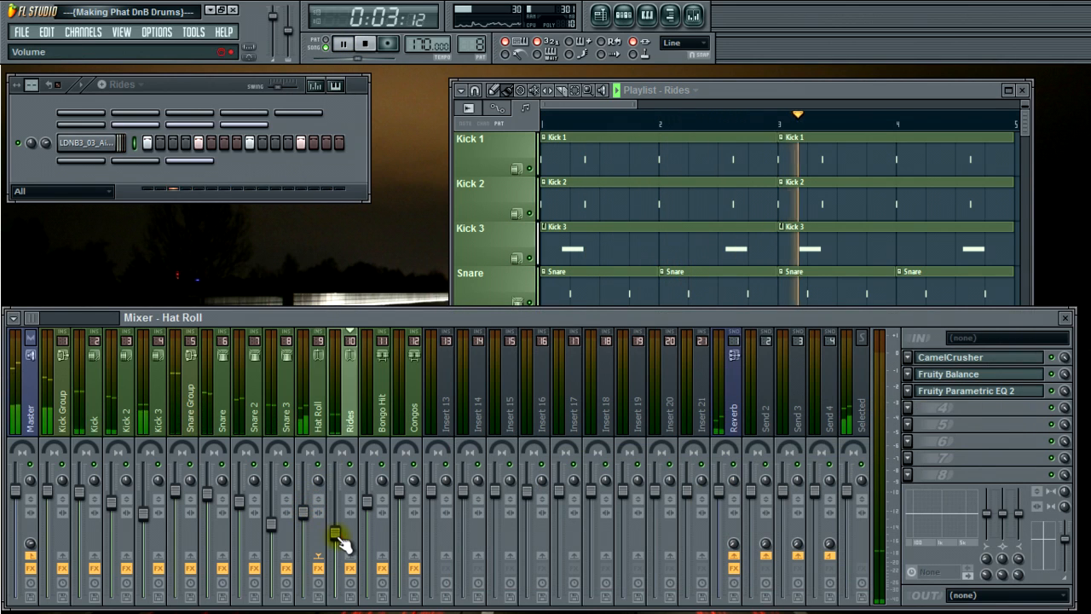
left_click(307, 514)
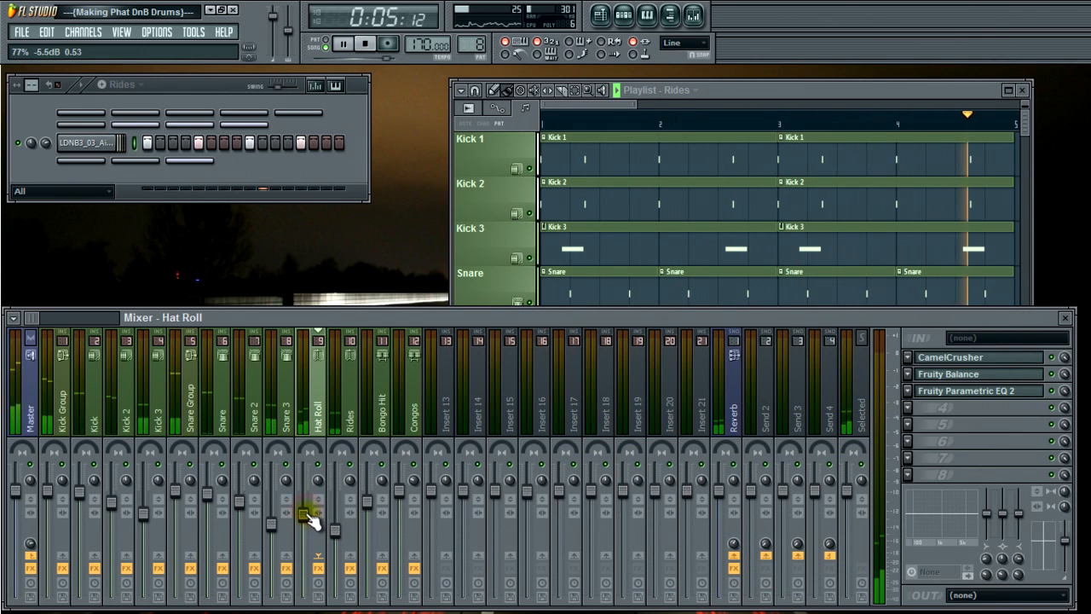
left_click(336, 530)
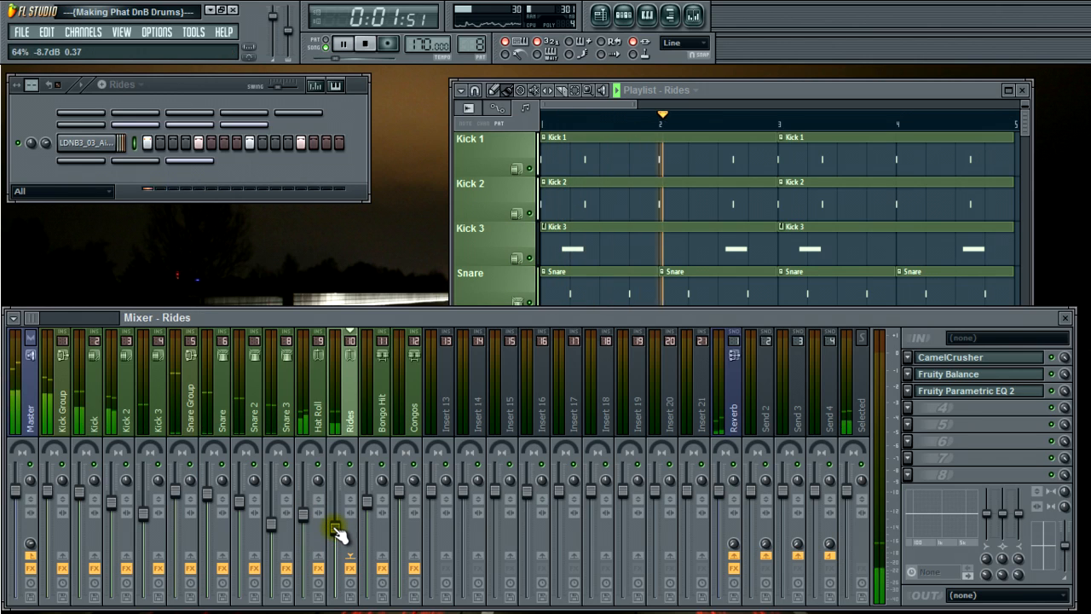
left_click_drag(338, 533, 338, 540)
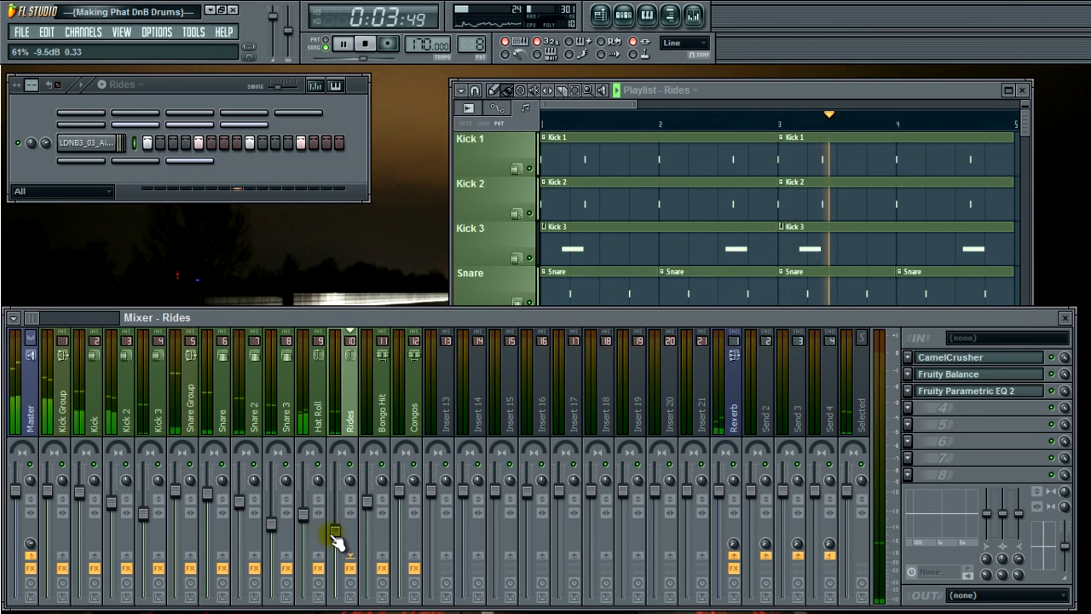
left_click(364, 43)
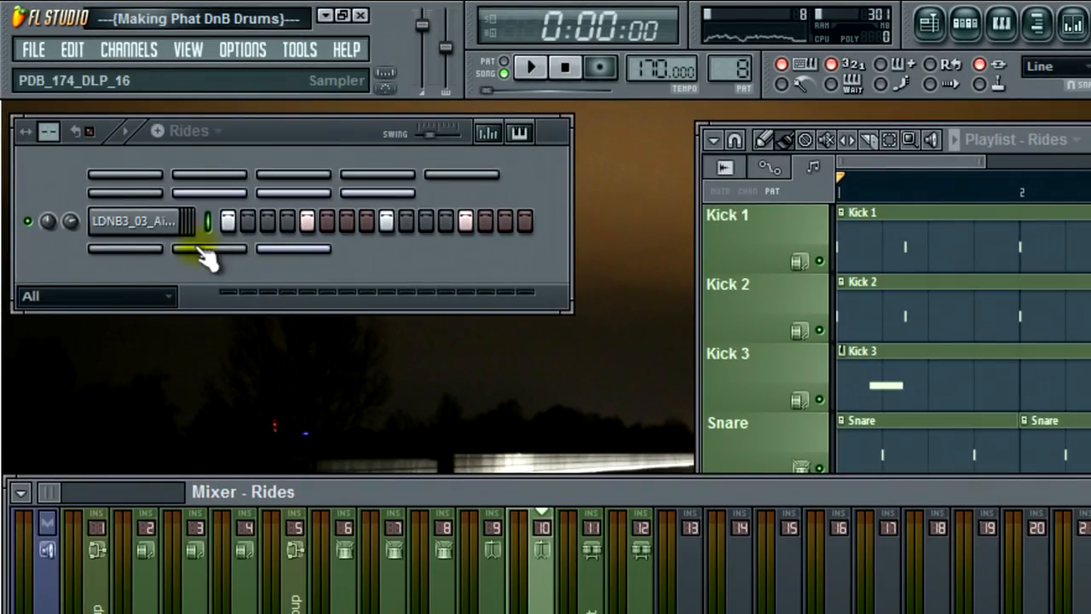
- Clone the Rides pattern's sampler channel and program the clone with hits on steps 1, 5, 9 and 13
right_click(158, 222)
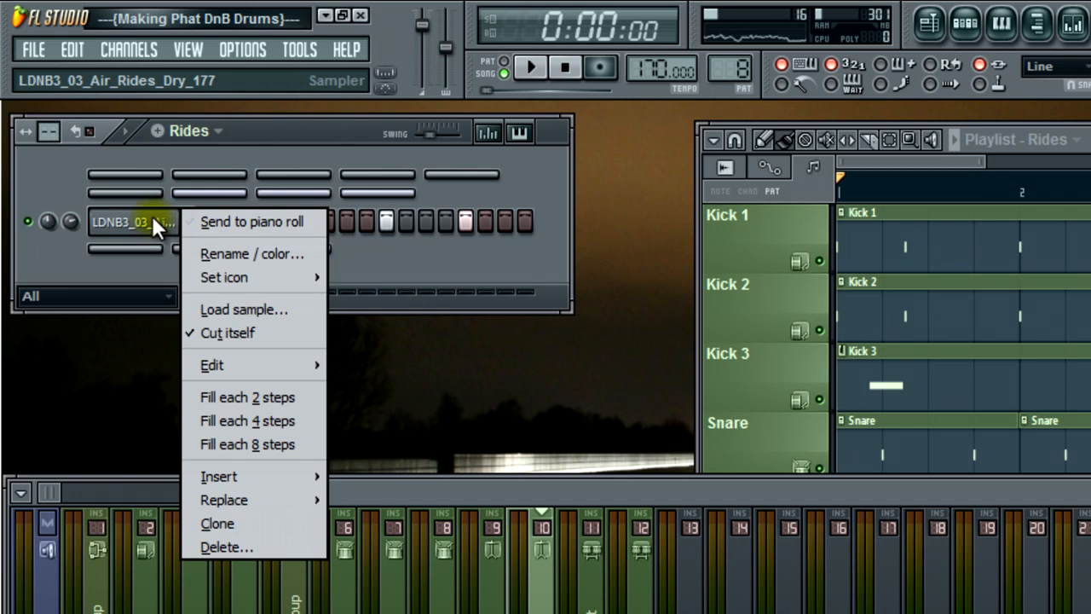
left_click(266, 521)
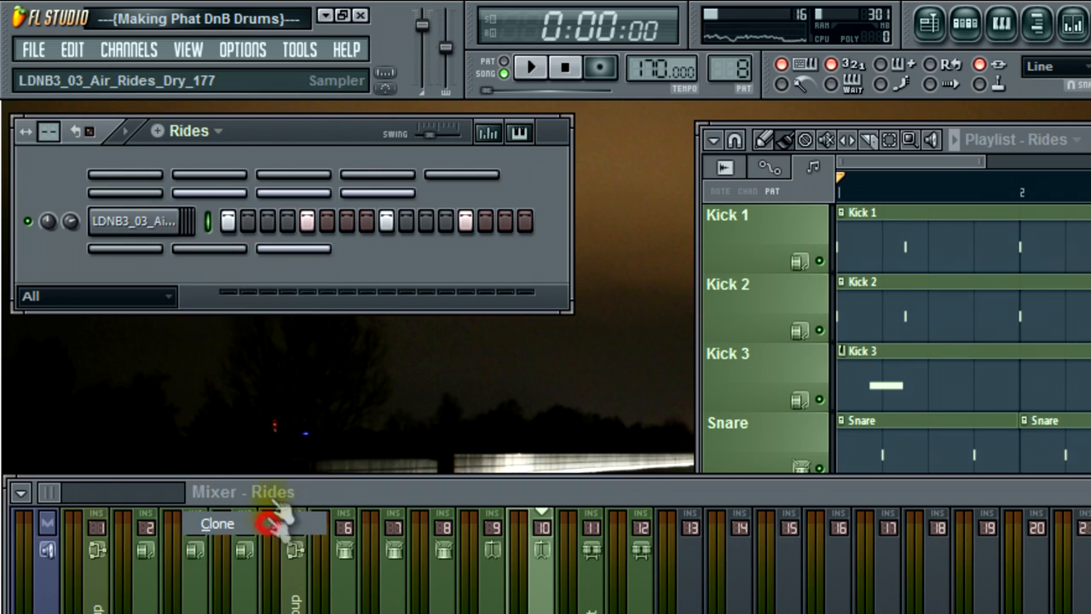
left_click(644, 206)
left_click(228, 258)
left_click(306, 258)
left_click(386, 258)
left_click(465, 257)
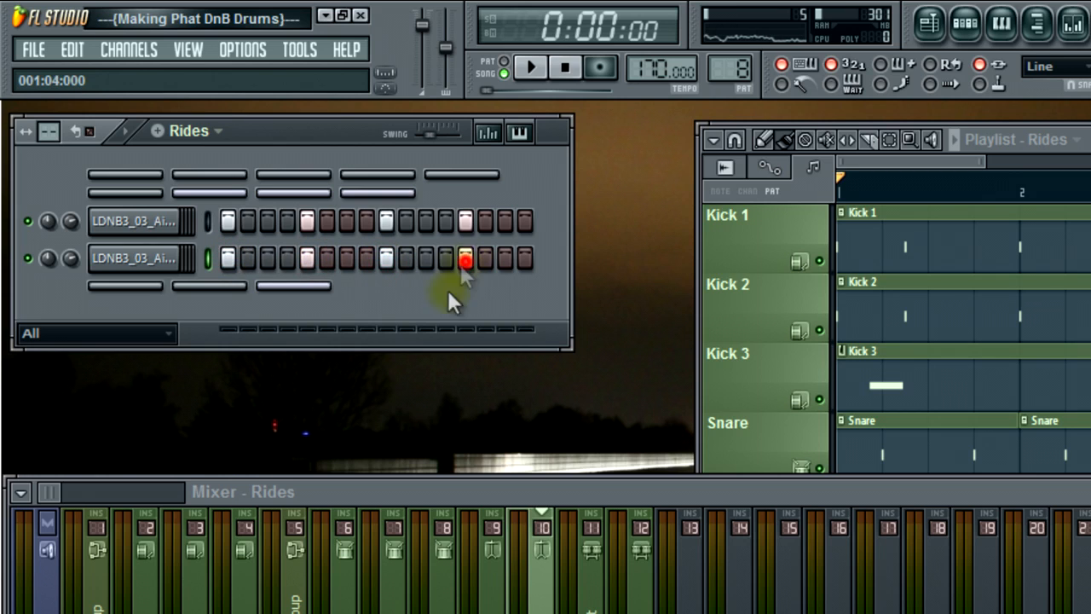
- Pan the original ride channel and its clone to opposite stereo sides
left_click_drag(41, 213, 39, 126)
left_click_drag(49, 260, 56, 563)
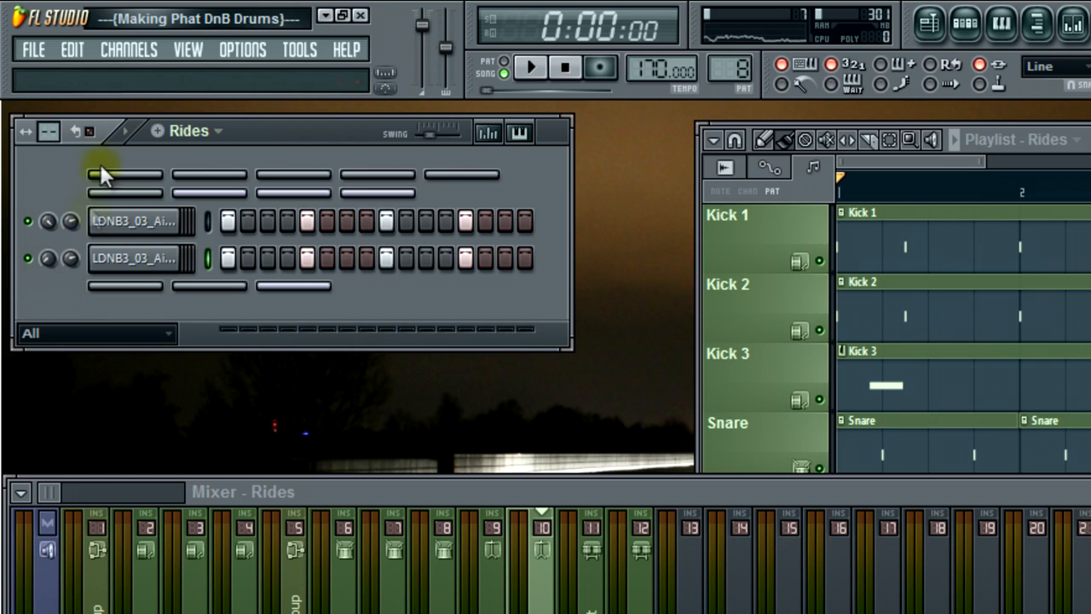
- Send the original ride channel's steps to the piano roll and shorten all four C5 notes to half a beat
right_click(162, 227)
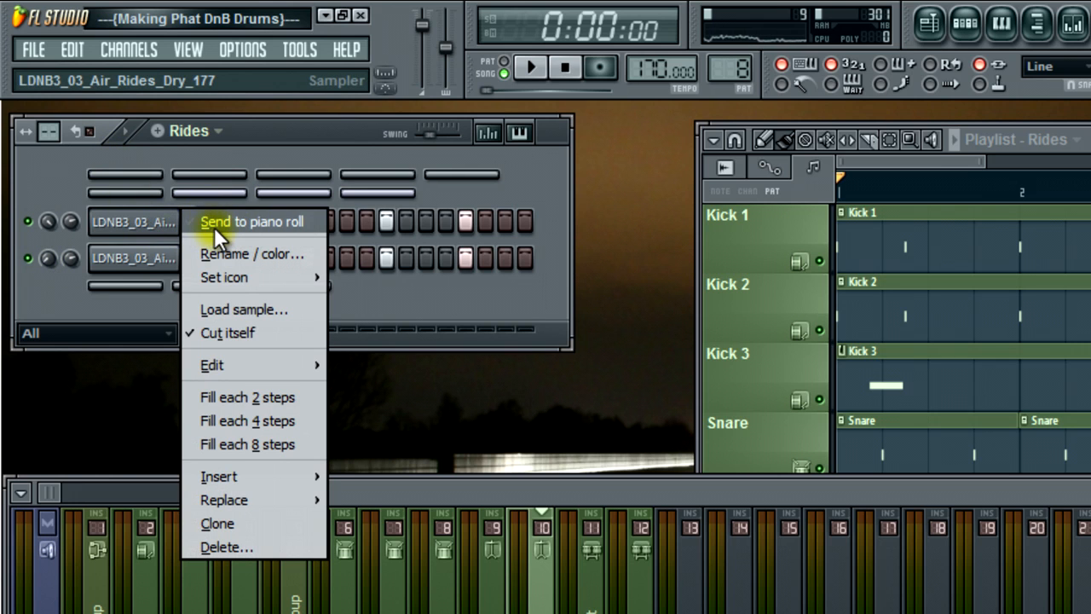
left_click(288, 224)
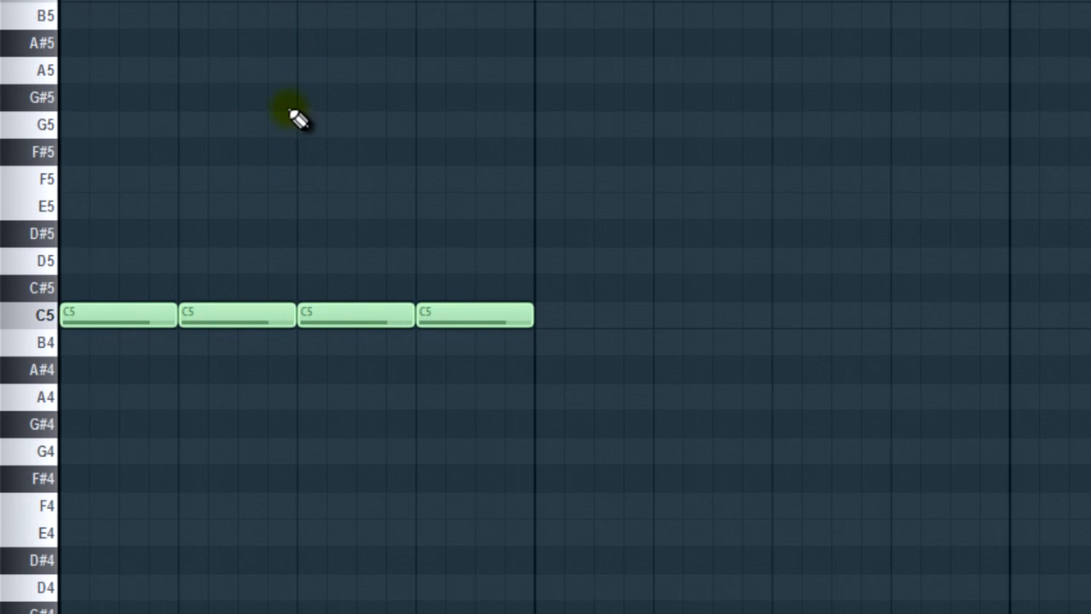
key("ctrl+a")
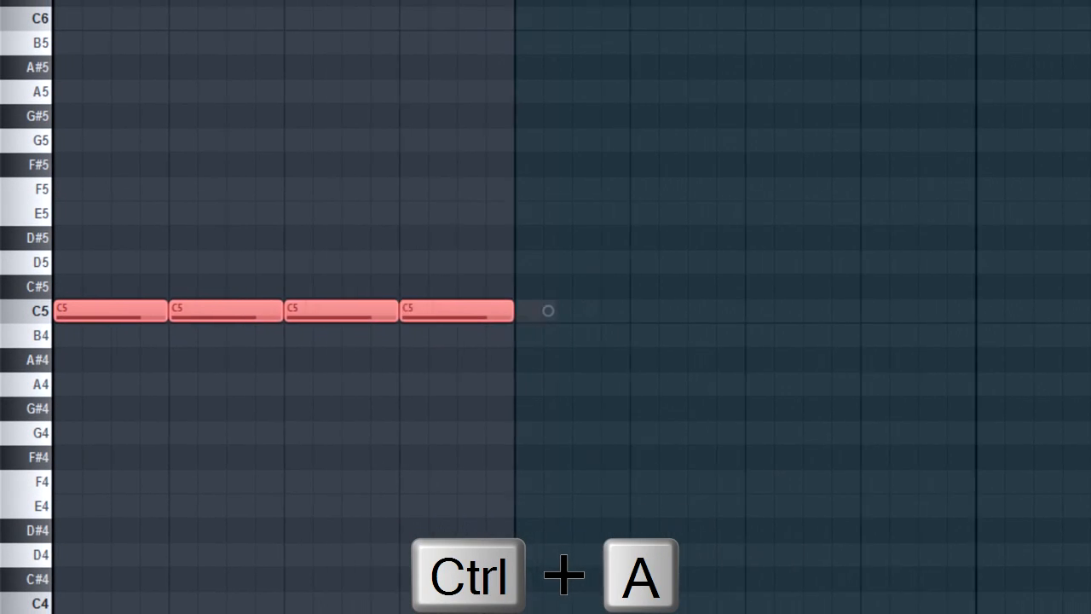
key("Page_Up")
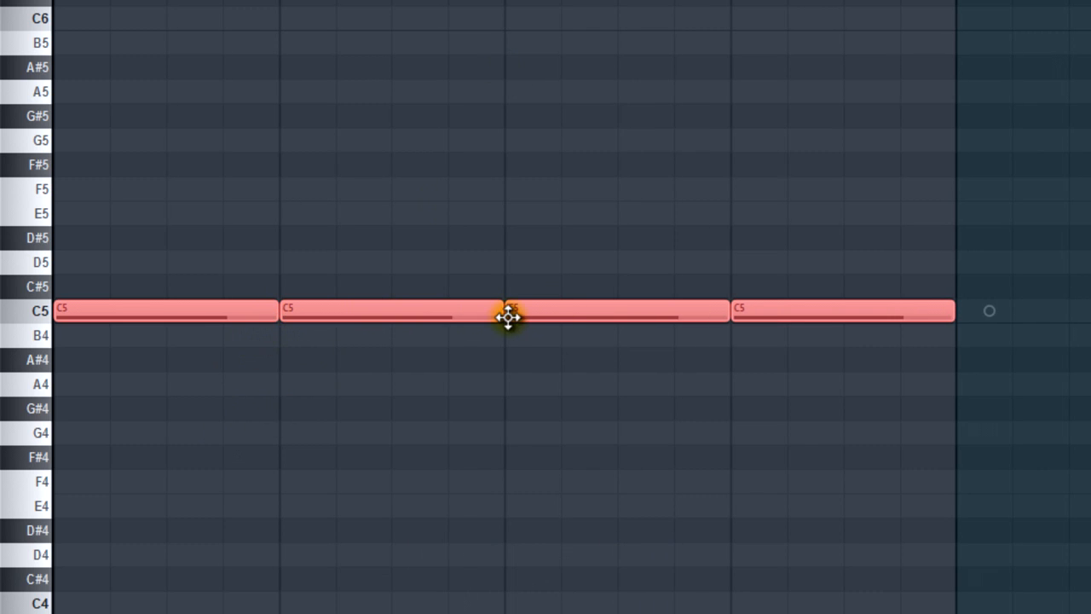
left_click_drag(953, 309, 867, 317)
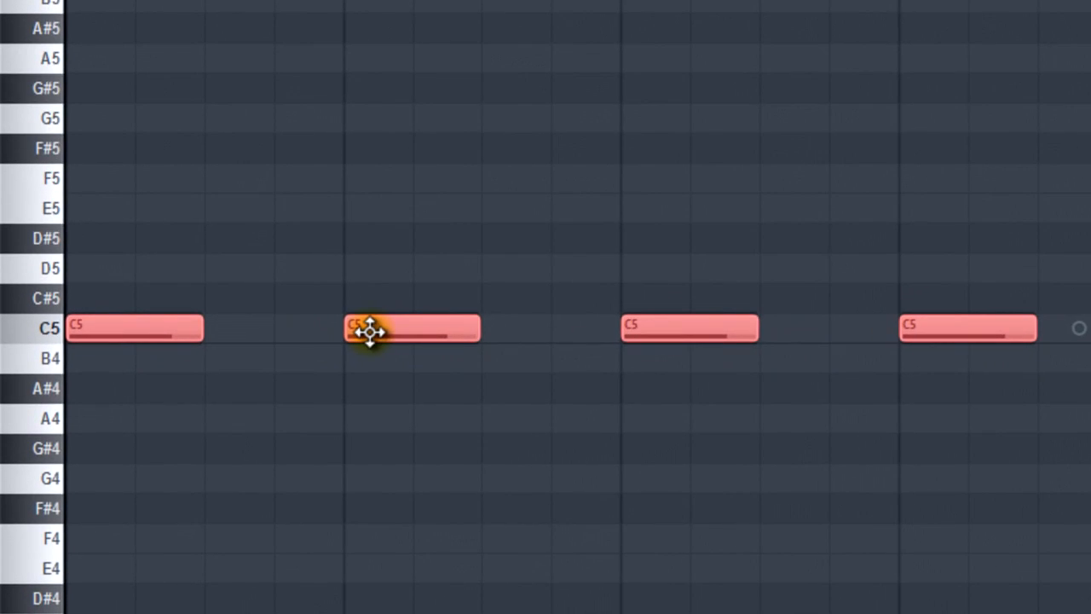
- Nudge all the ride notes slightly later off the grid, close the piano roll and play the drums in song mode
mouse_move(369, 332)
left_mouse_down()
mouse_move(384, 329)
mouse_move(375, 327)
left_mouse_up()
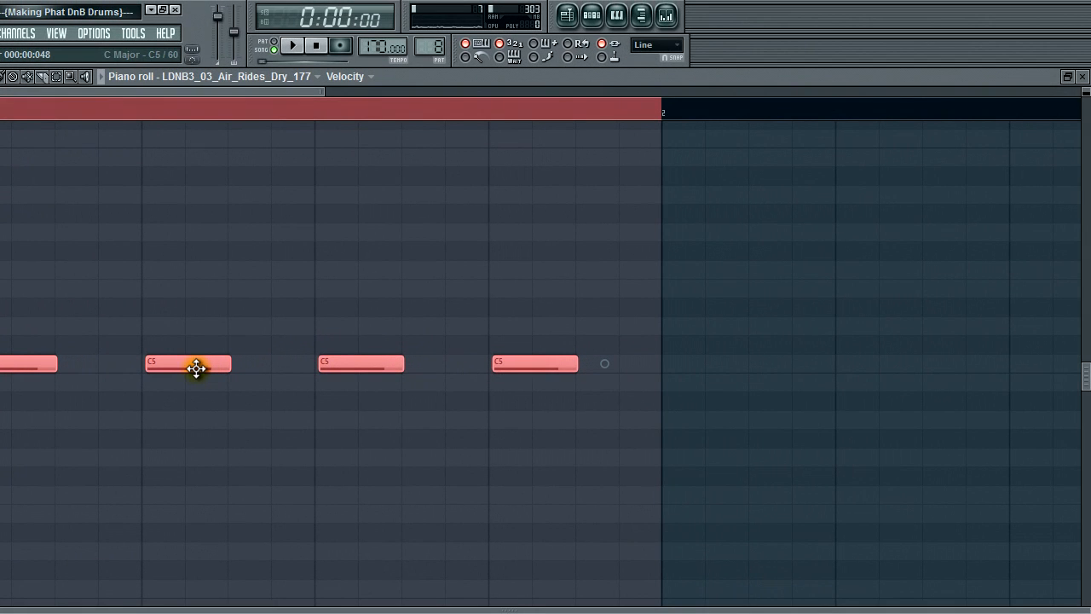
left_click(1083, 78)
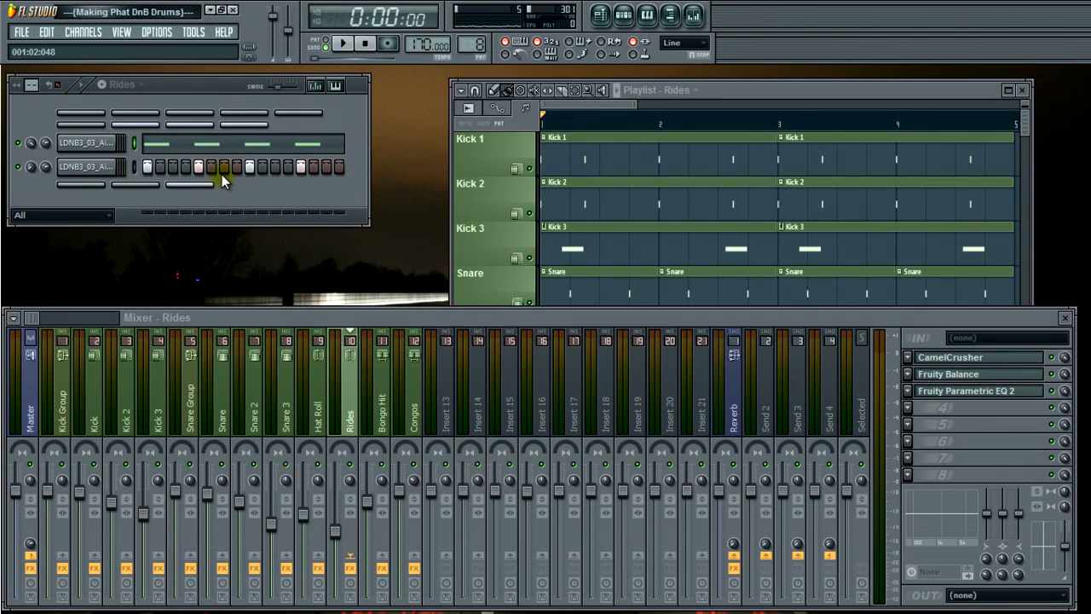
left_click(343, 44)
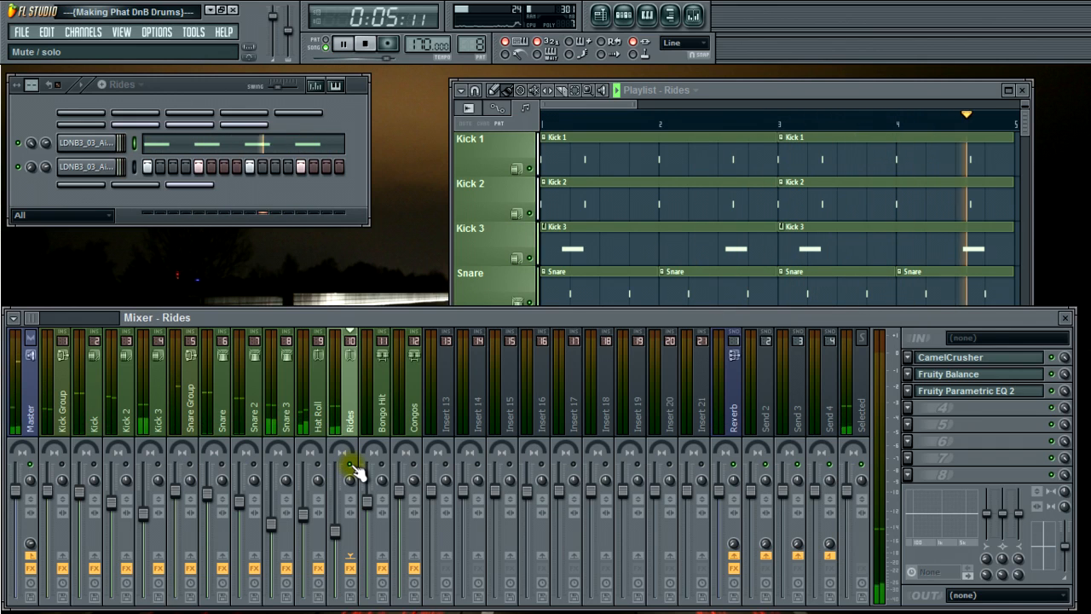
key("space")
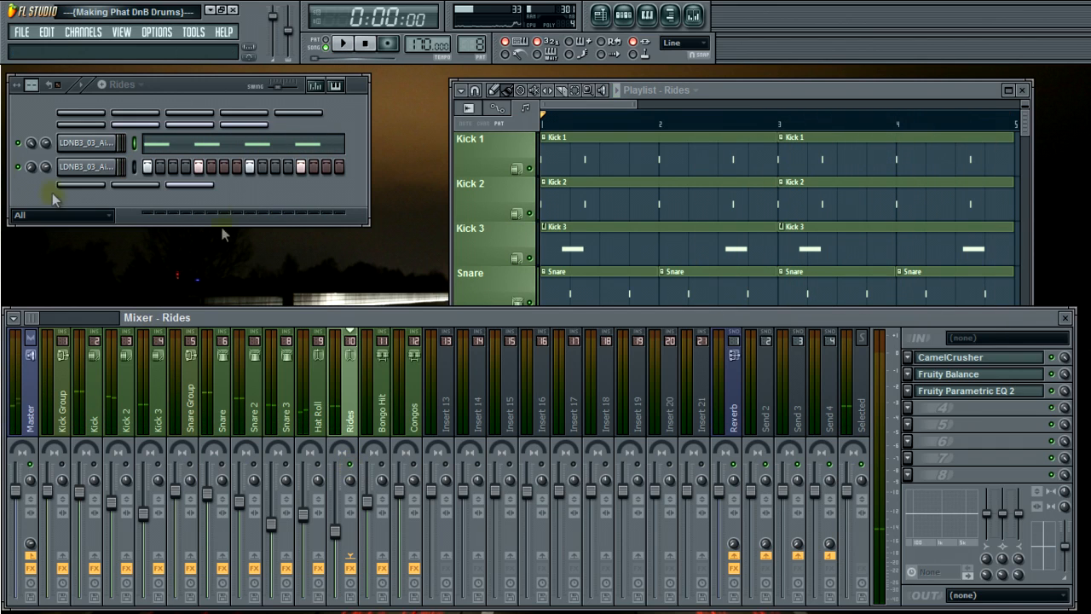
- Reopen the original ride's piano roll and shift all four notes slightly earlier to reduce their offset from the grid
left_click(184, 152)
key("ctrl+a")
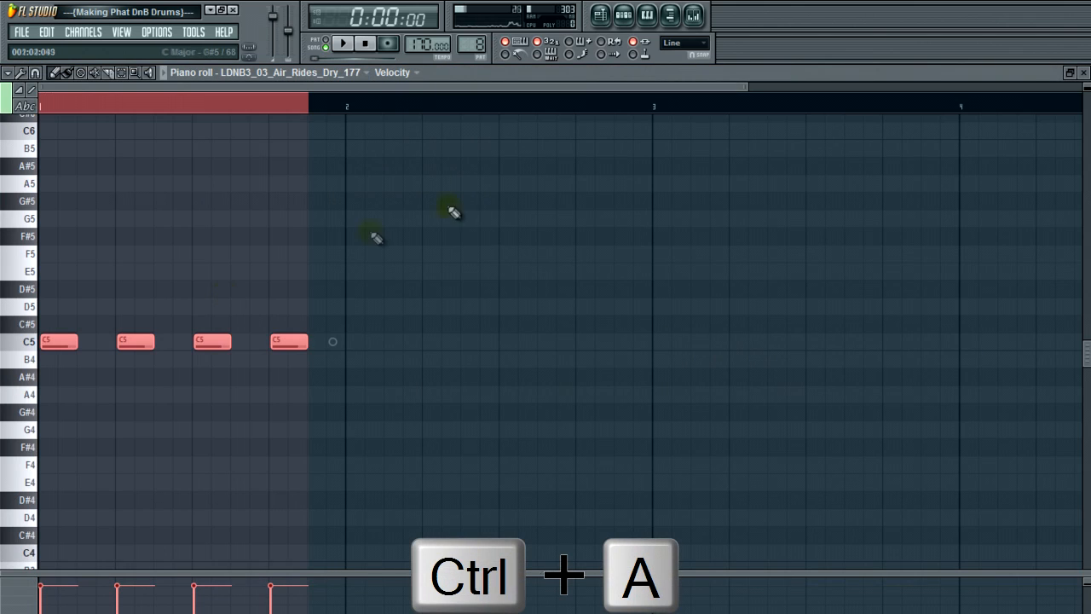
left_click_drag(750, 91, 329, 89)
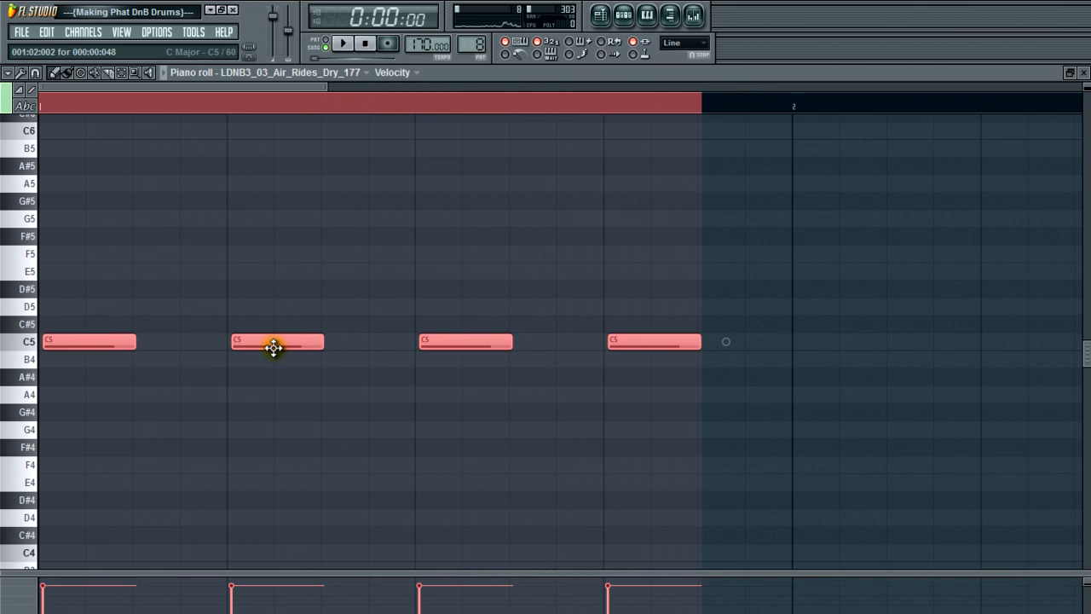
left_click_drag(273, 347, 273, 347)
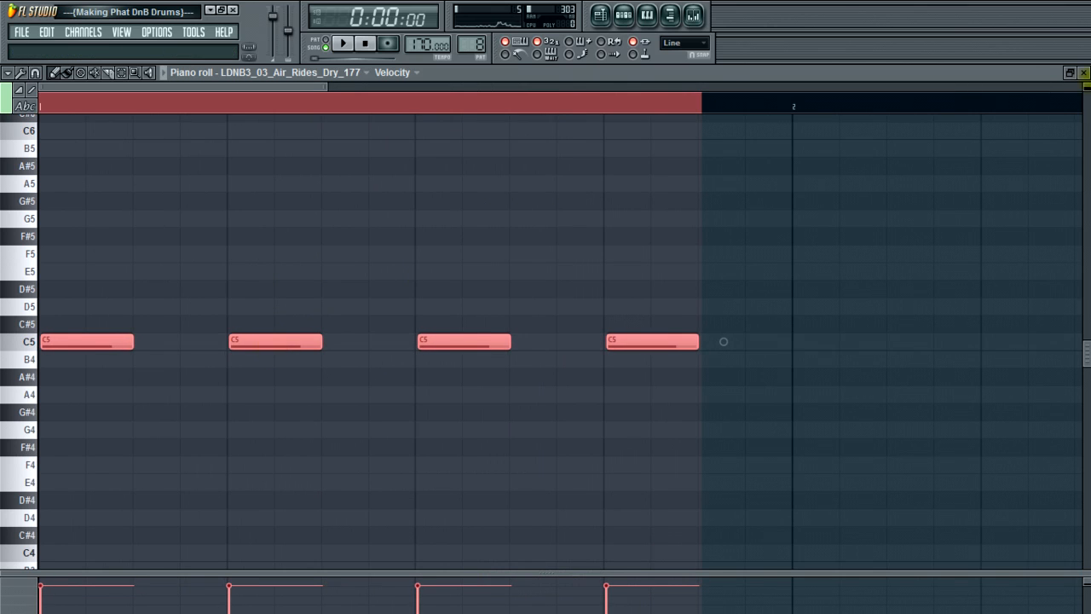
left_click(1085, 73)
- Try panning the Rides mixer track to the right during playback and return its pan to the centre
key("space")
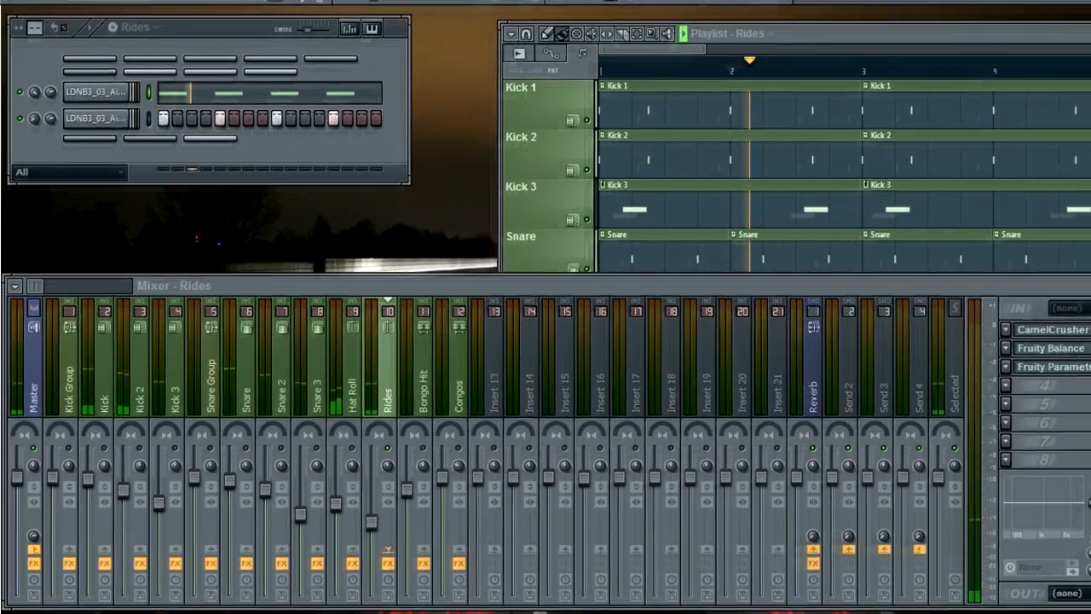
left_click_drag(388, 466, 388, 463)
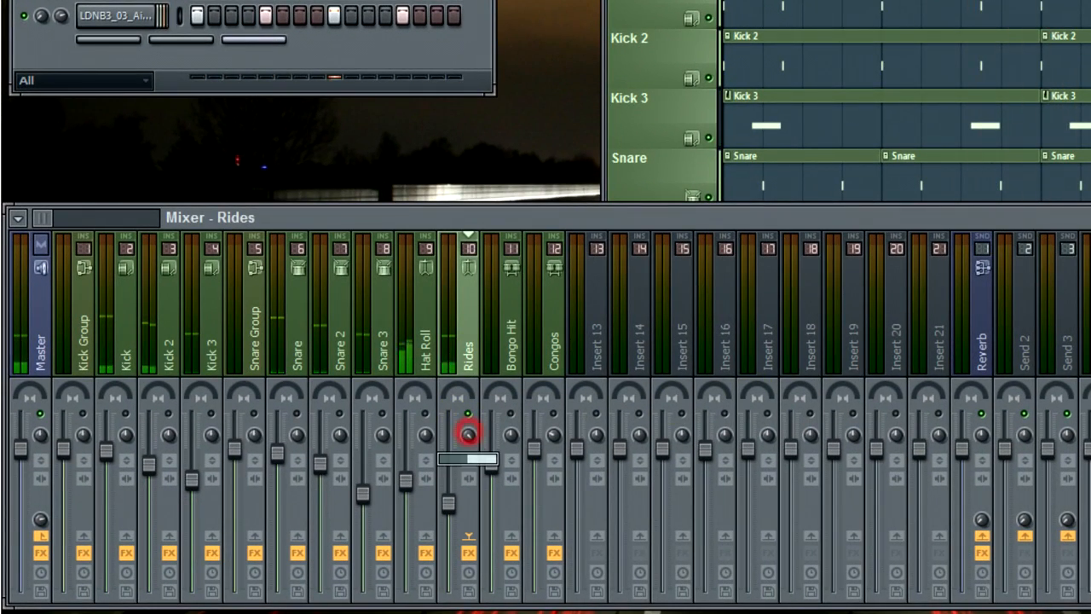
left_click_drag(468, 434, 468, 434)
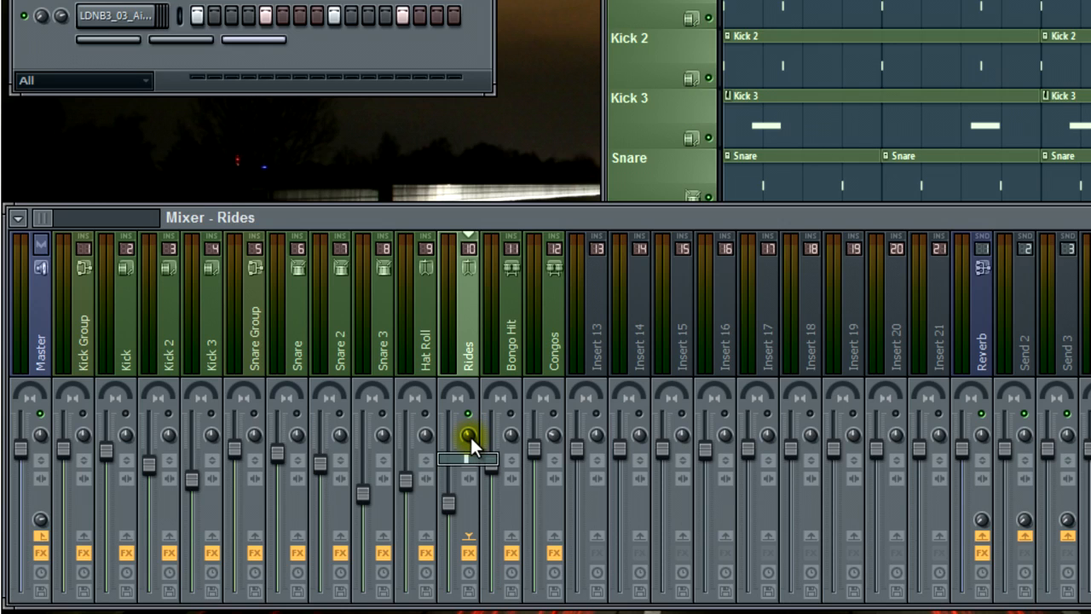
key("space")
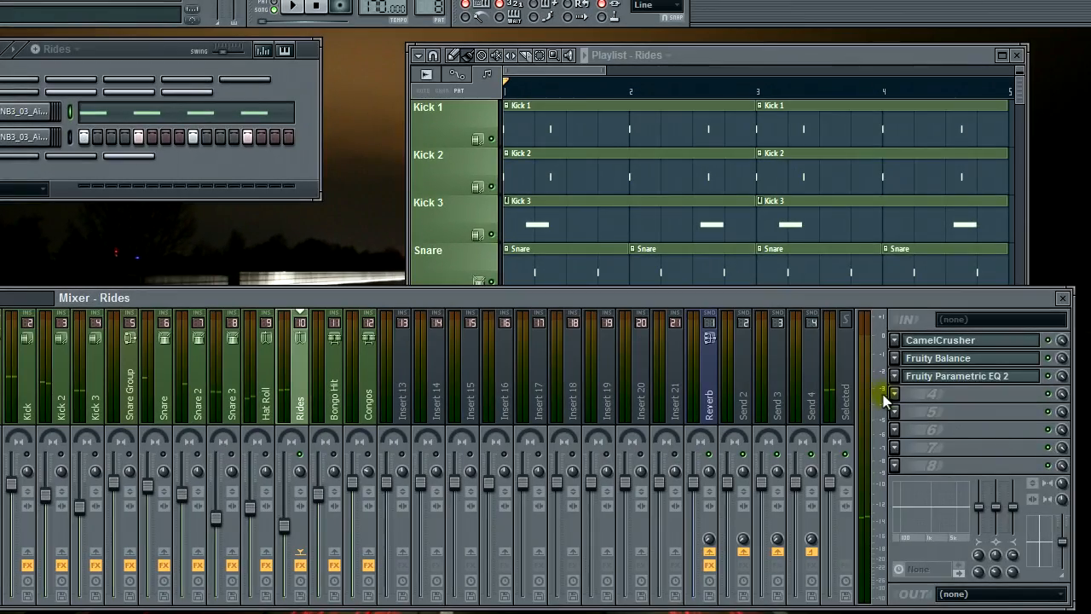
- Load Fruity Stereo Shaper into the fourth effect slot of the Rides mixer track and move its window above the mixer
left_click(893, 396)
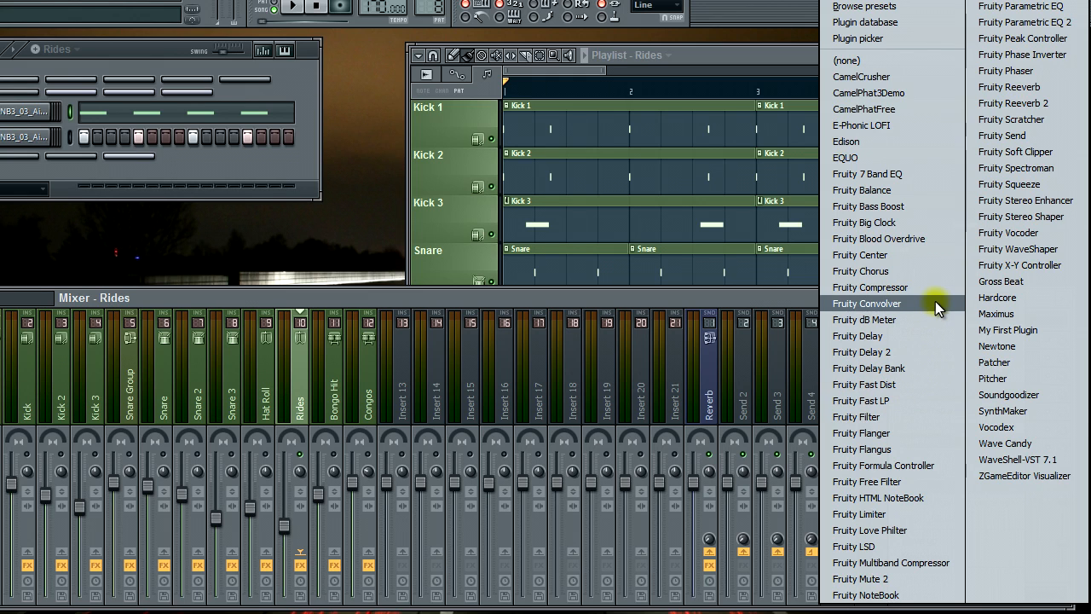
left_click(1023, 218)
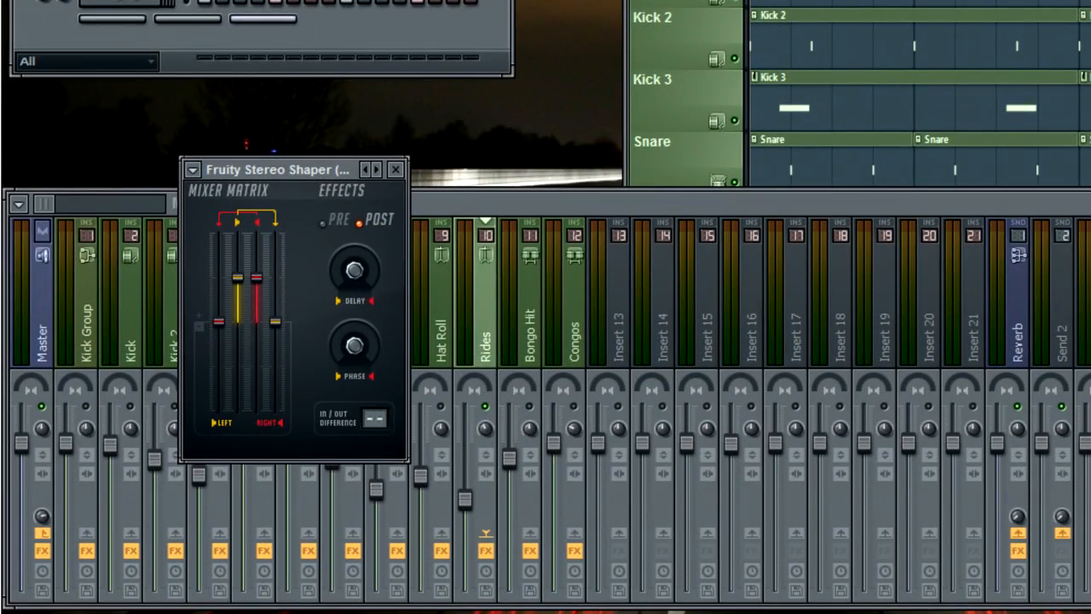
left_click_drag(316, 170, 644, 93)
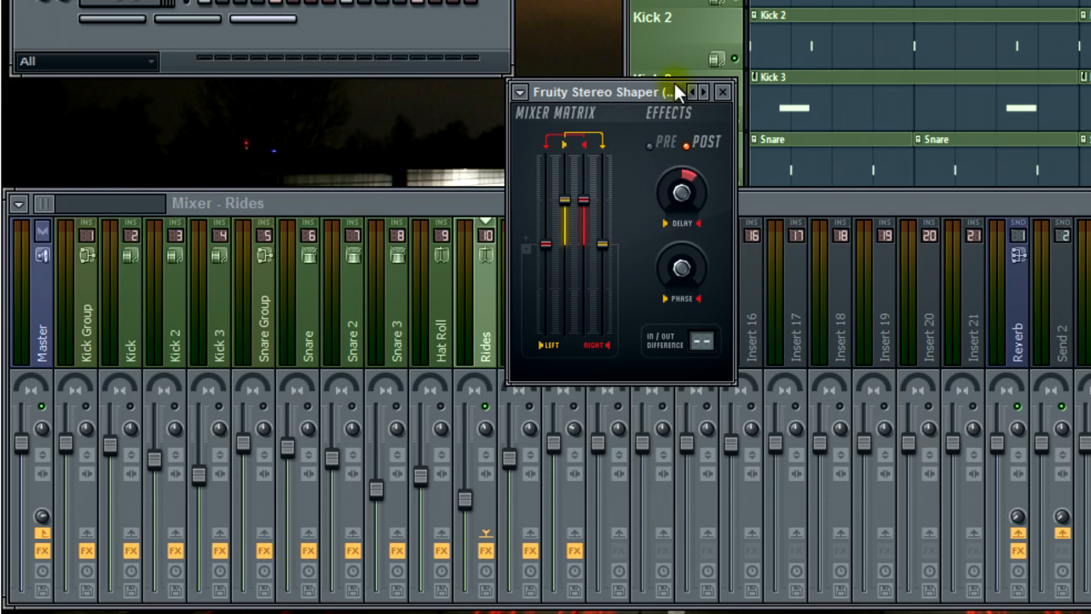
- Compare centred and offset stereo delay on the rides during playback, leave the delay slightly clockwise of centre, and close Stereo Shaper
right_click(698, 213)
left_click(701, 192)
left_click_drag(682, 273, 684, 268)
key("space")
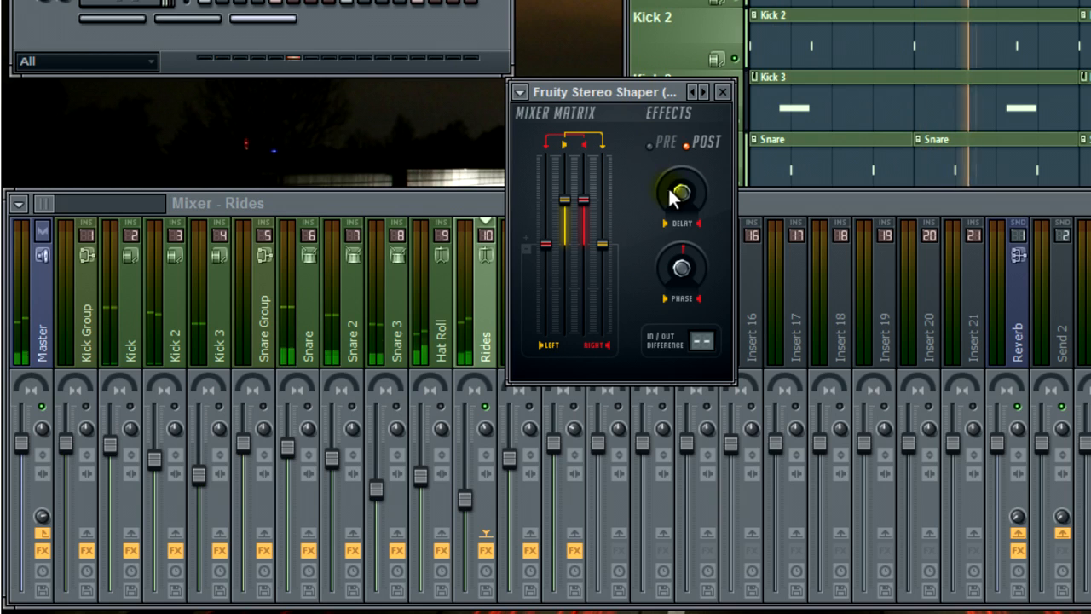
left_click_drag(674, 195, 679, 222)
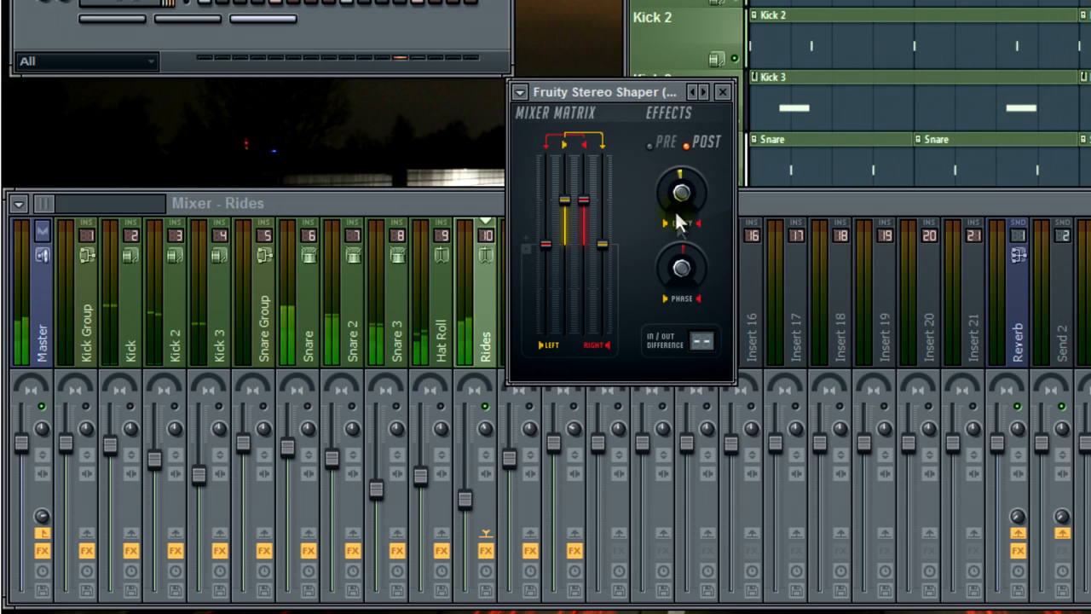
left_click(700, 341)
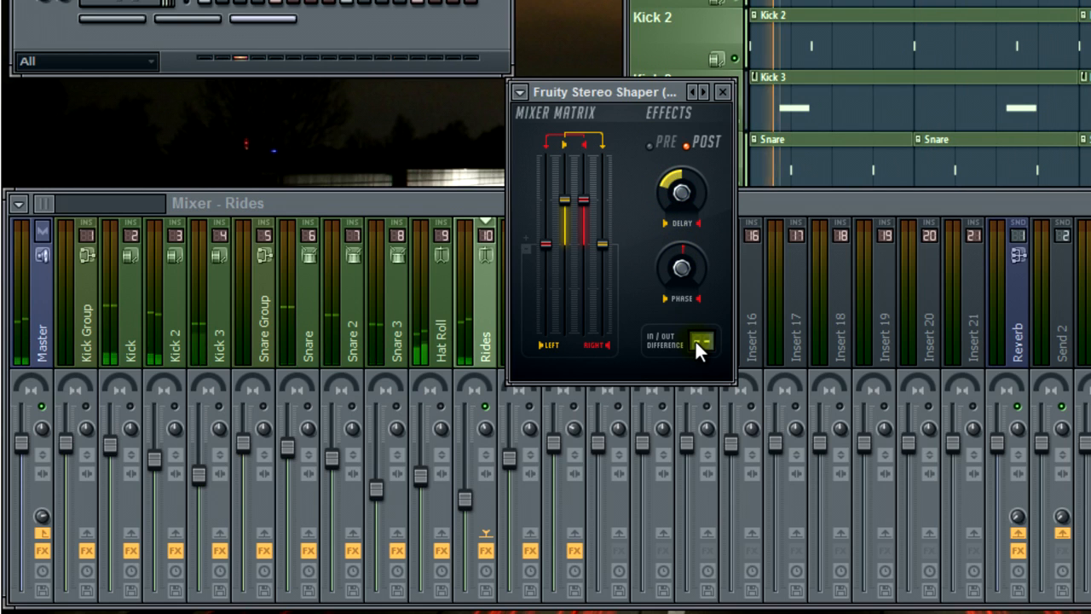
left_click(698, 341)
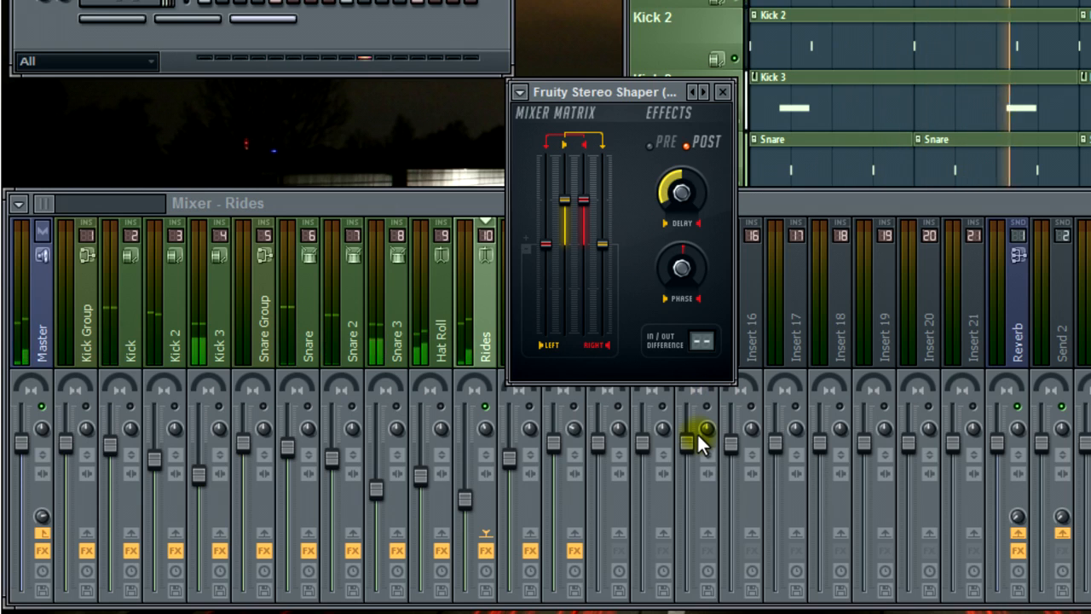
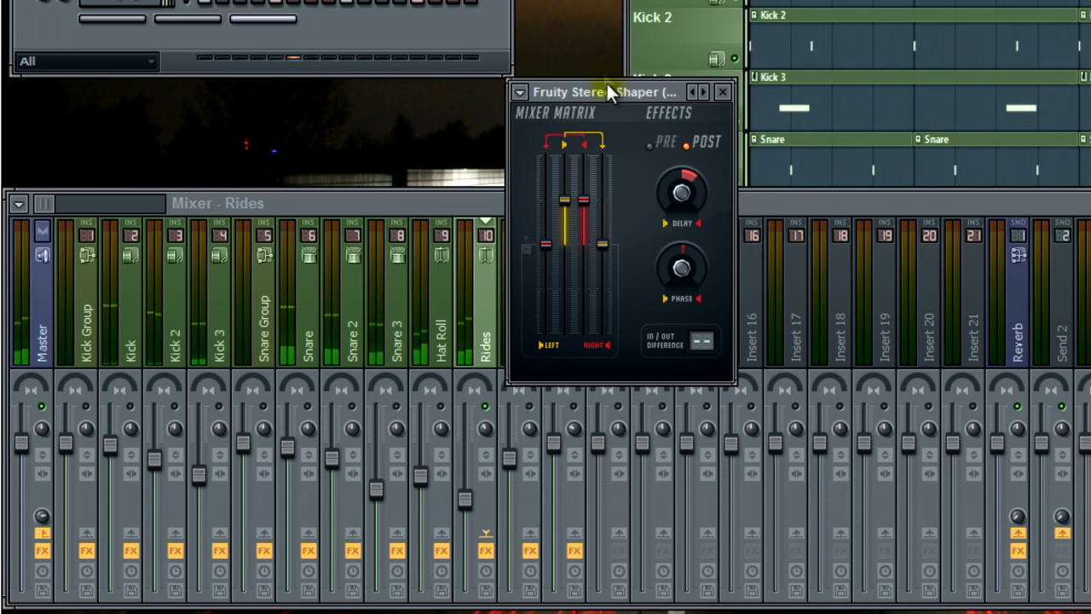
left_click(722, 91)
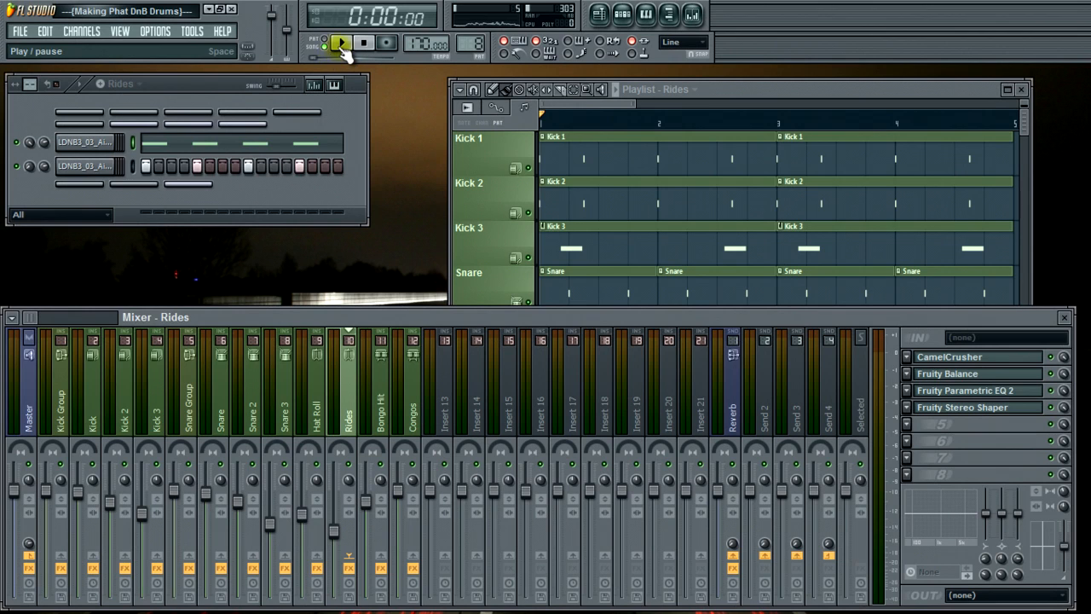
- Play the full drum arrangement twice to check the widened rides in the mix, and stop playback
left_click(343, 41)
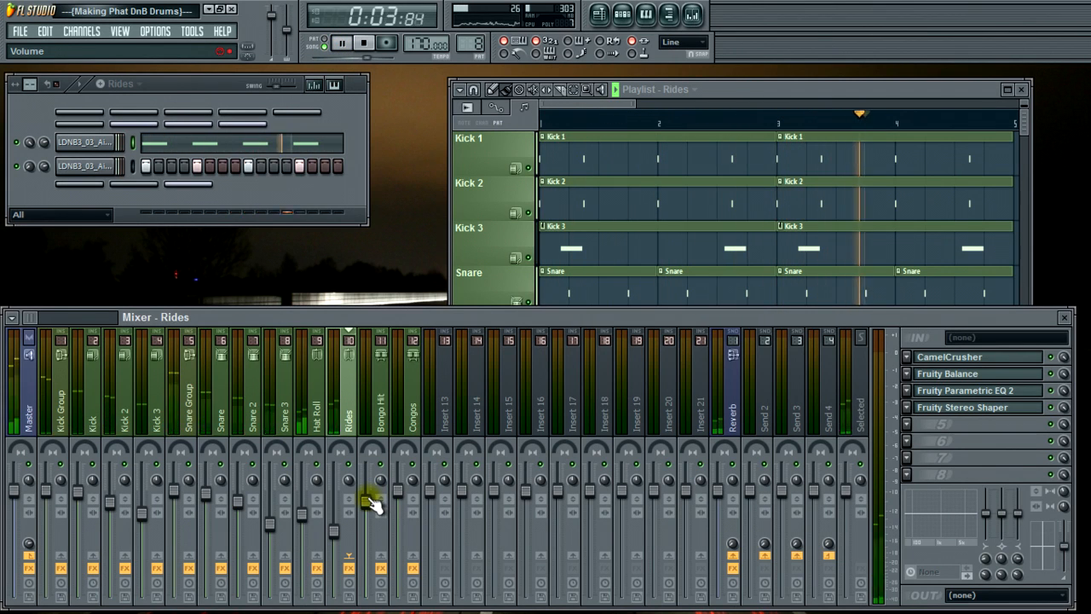
key("space")
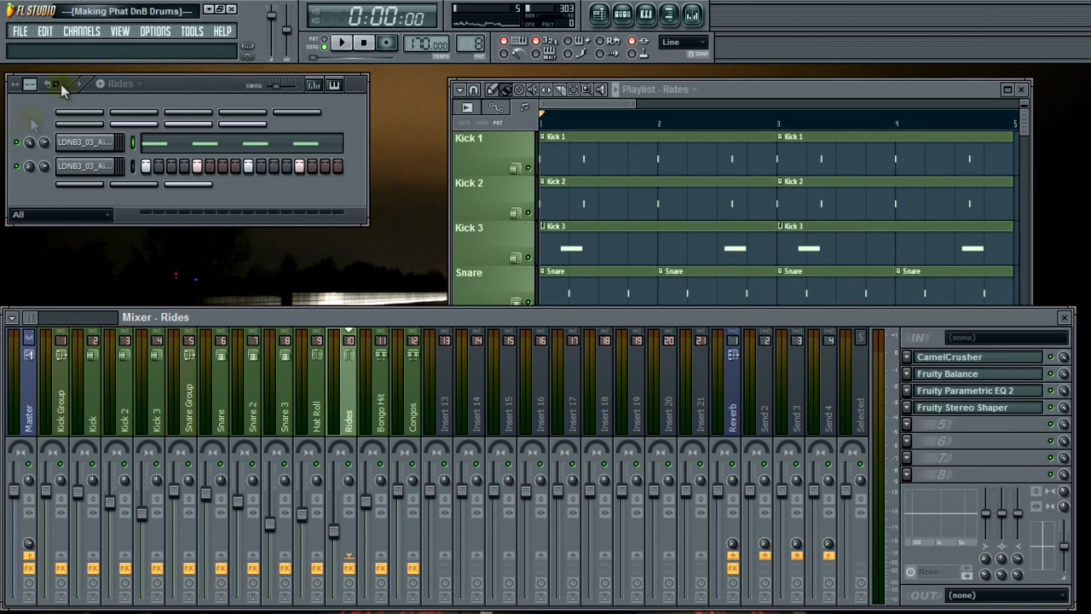
left_click(341, 43)
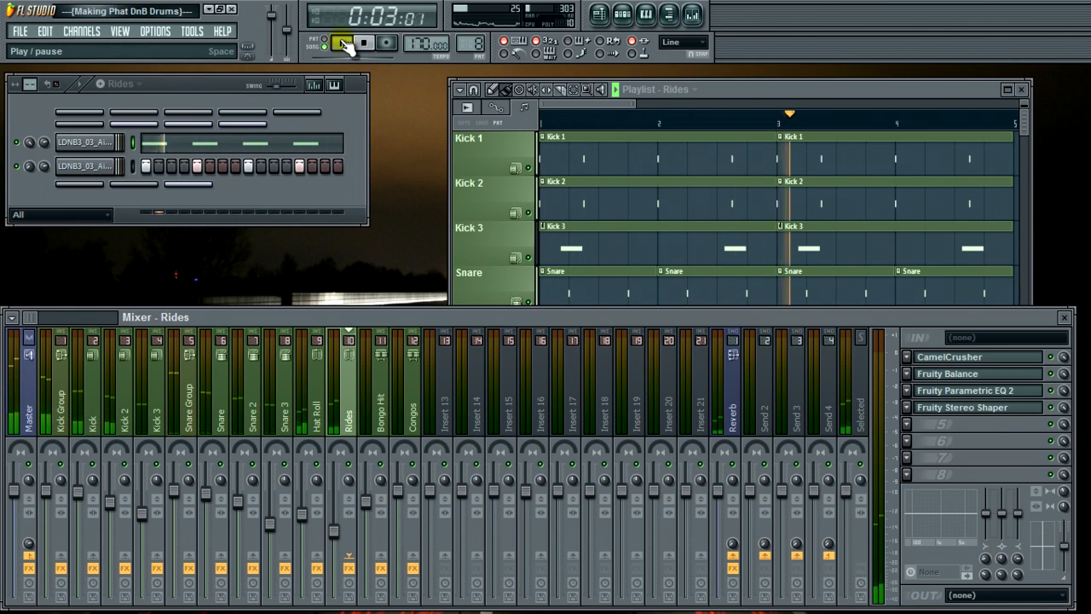
left_click(365, 44)
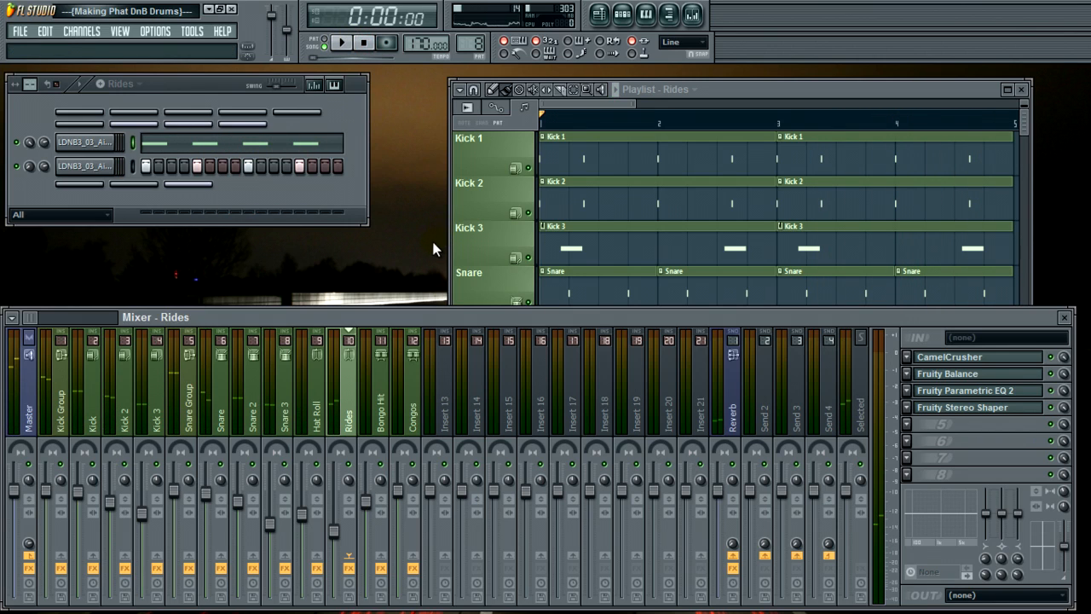
- Maximize the playlist, solo the Congos track, and restore the playlist to its smaller size
double_click(721, 85)
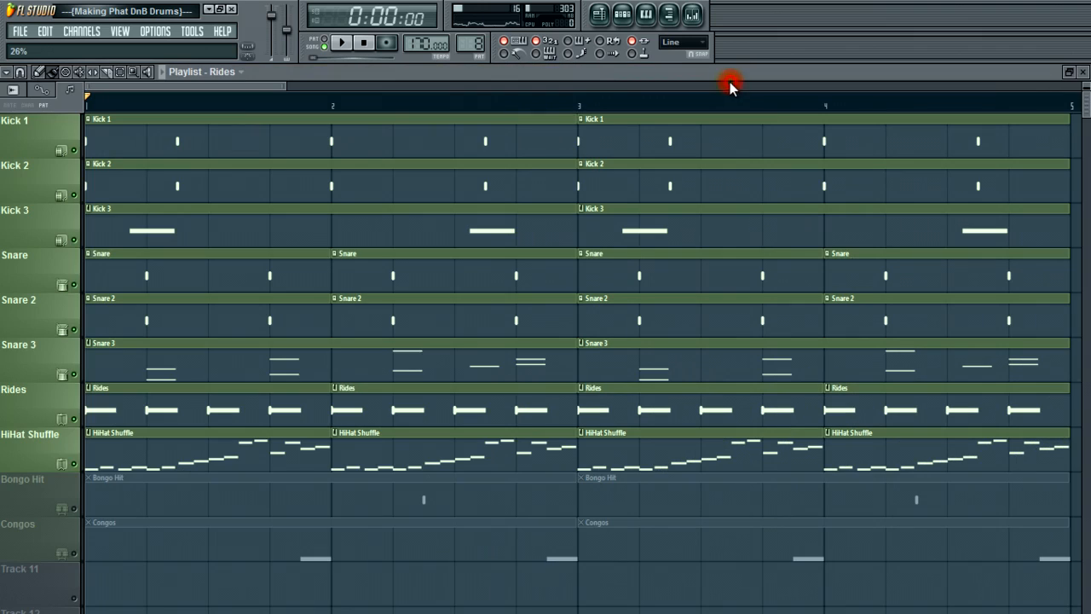
scroll(205, 525, "down", 2)
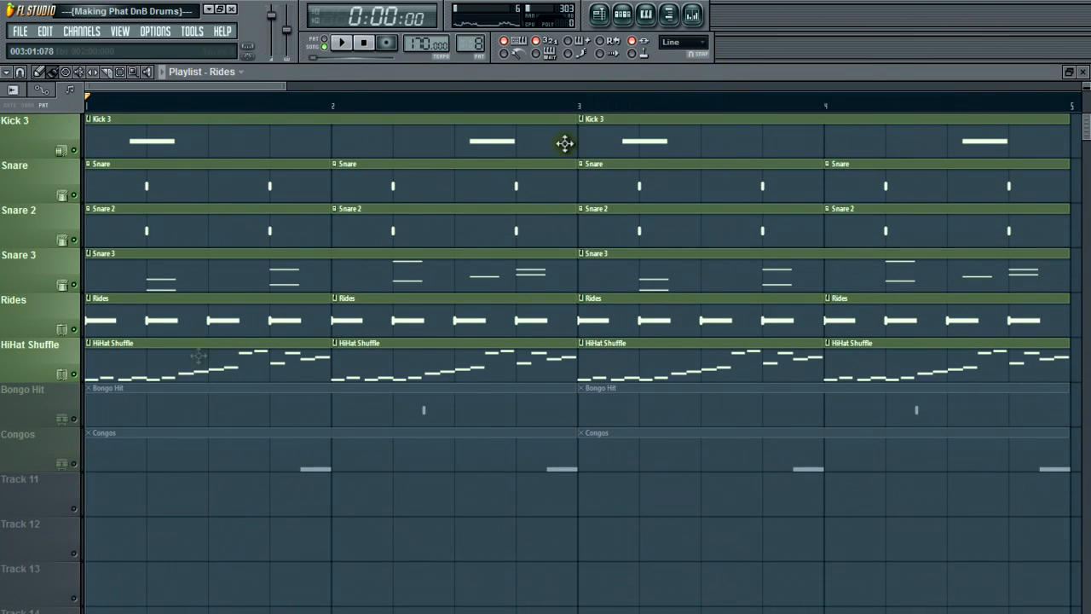
left_click(70, 420)
left_click(70, 458)
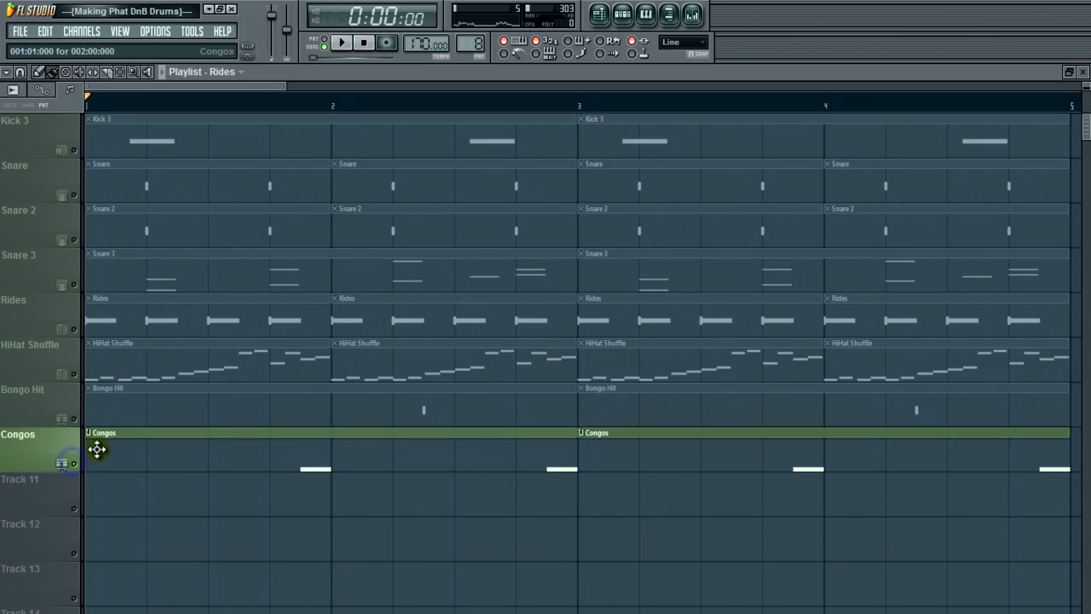
double_click(730, 76)
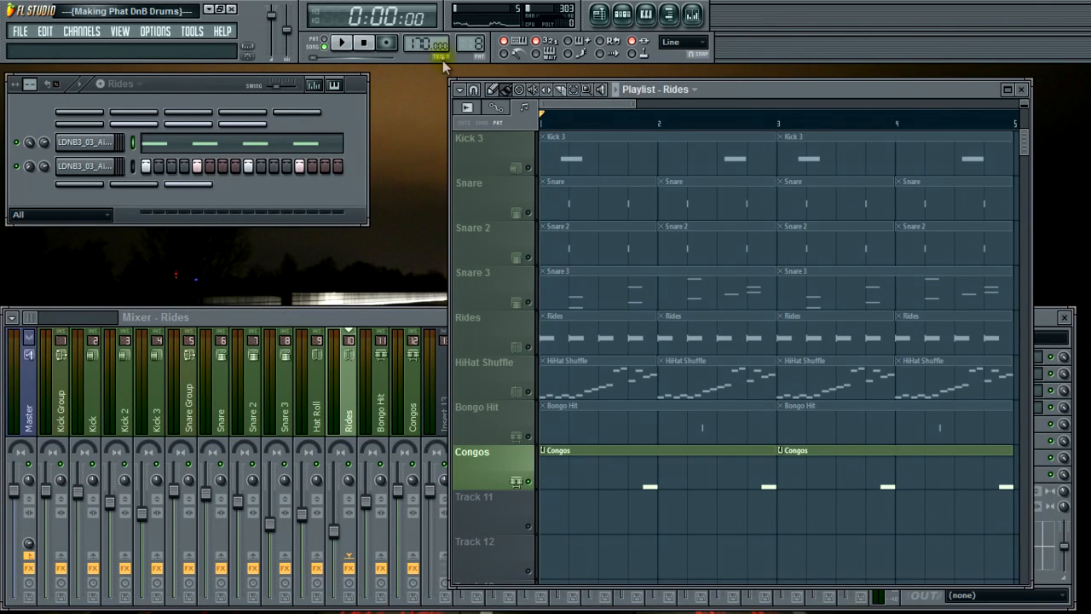
- Select the Bongo Hit pattern, audition its bongo sample in the channel settings, and unmute the Bongo Hit playlist track
left_click_drag(477, 45, 473, 26)
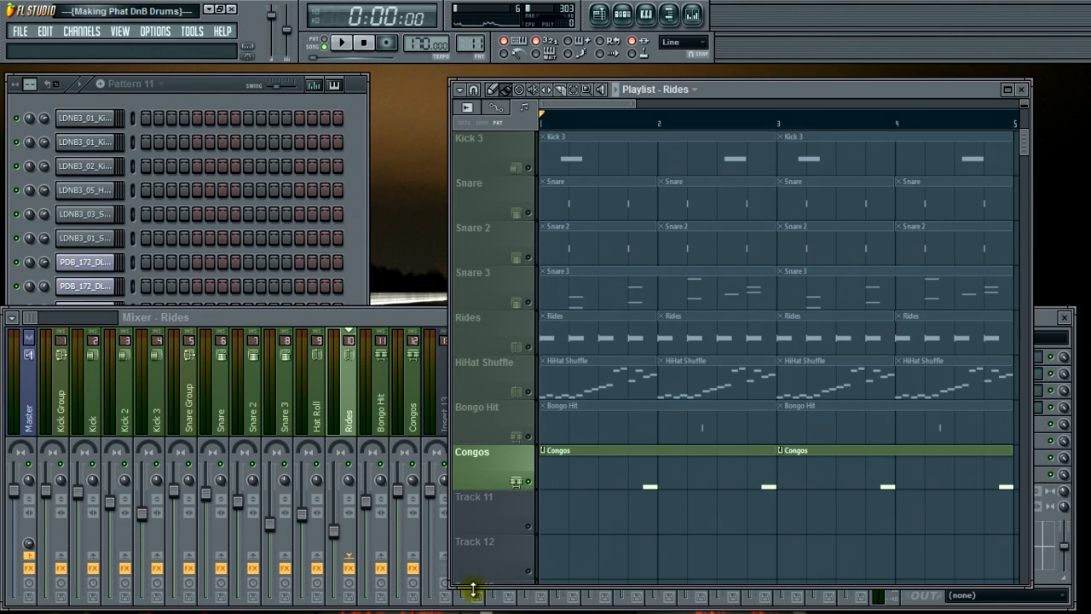
left_click_drag(473, 590, 471, 41)
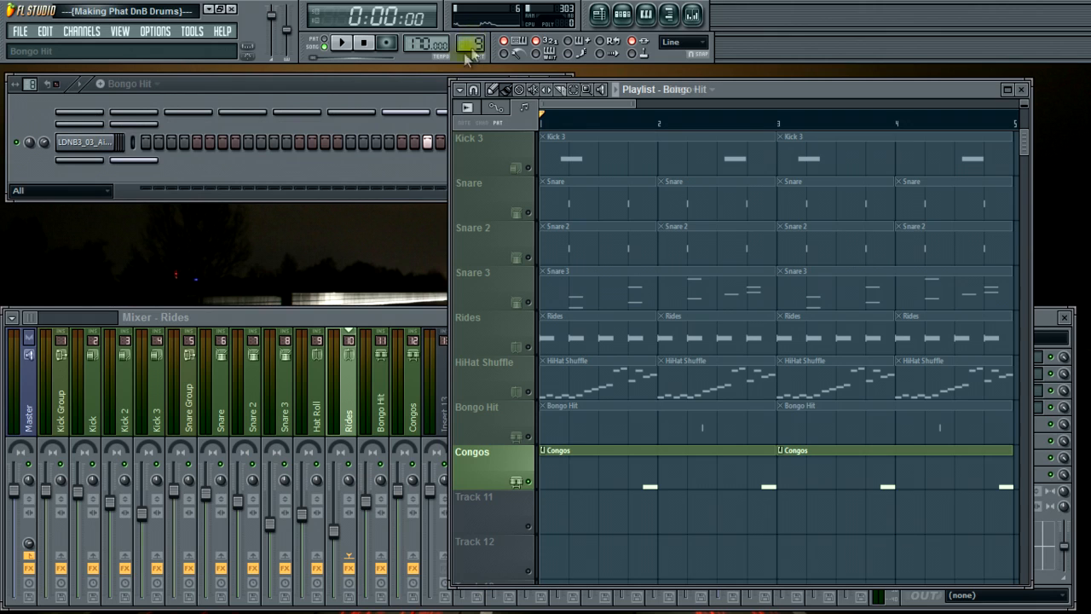
left_click(101, 142)
left_click(290, 528)
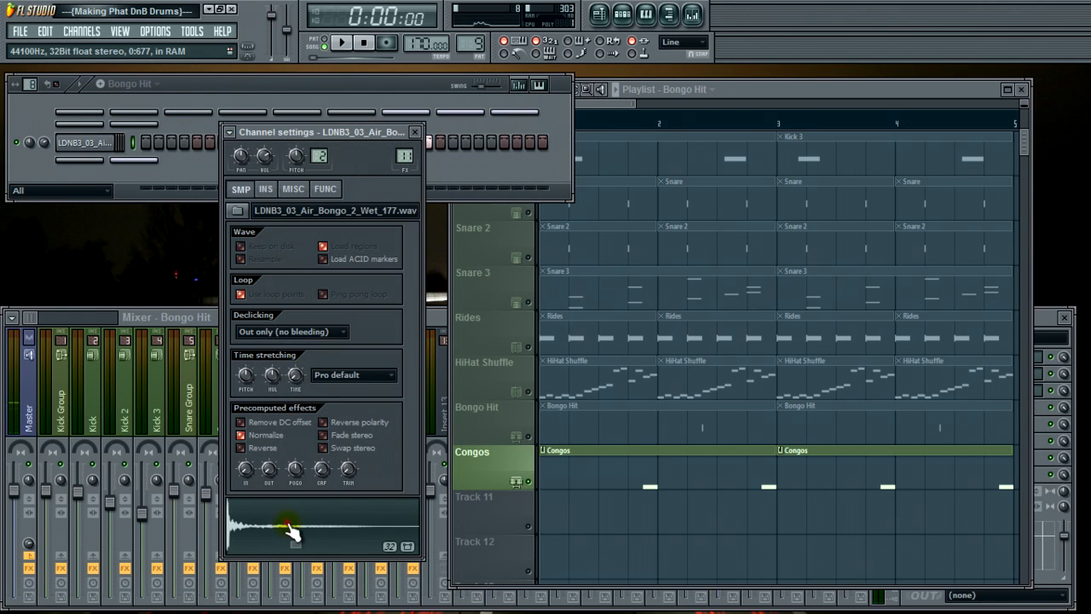
left_click(290, 529)
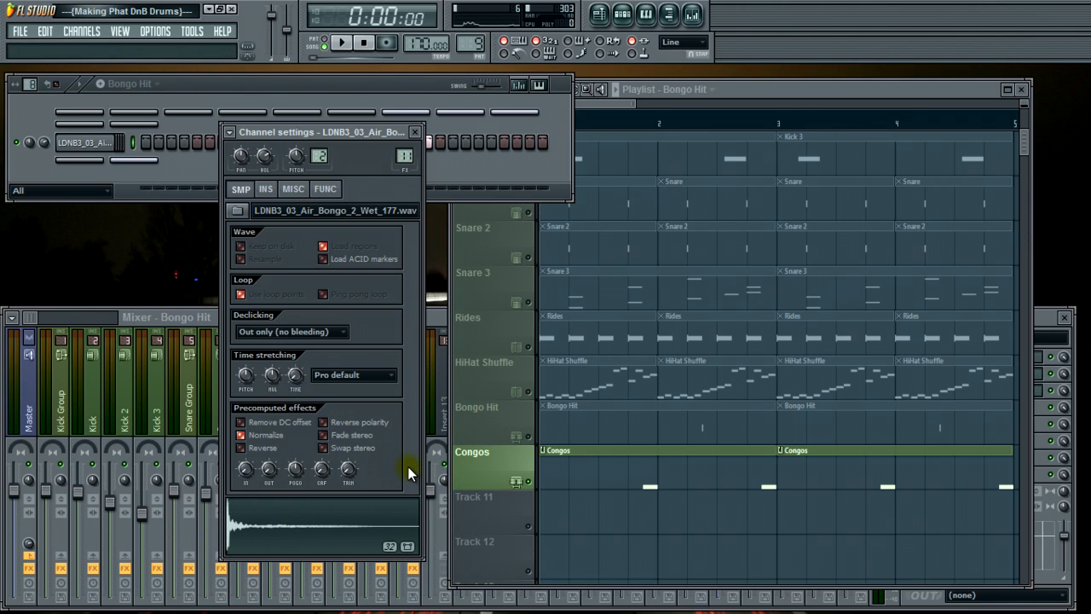
left_click(334, 535)
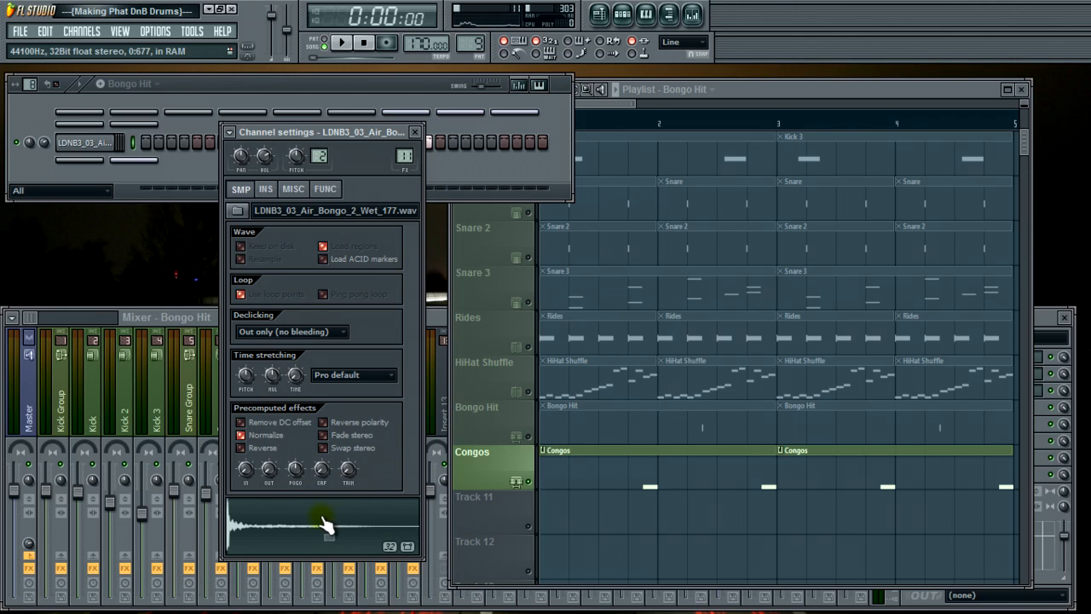
left_click(317, 527)
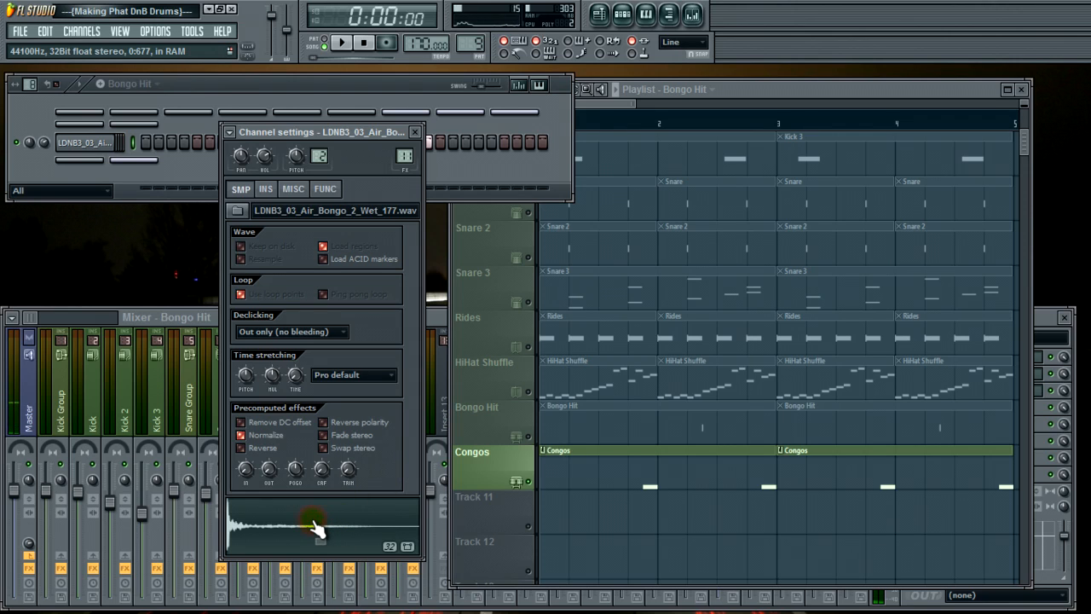
left_click(522, 431)
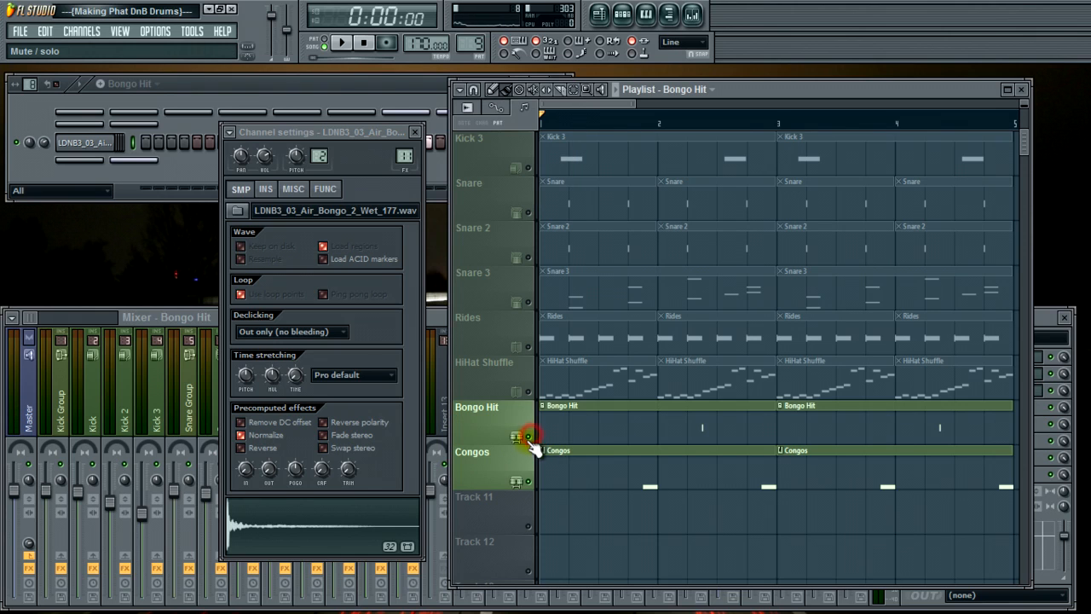
- Switch to the Congos pattern, open its Slicex channel in place of the bongo settings, and preview the RK_175_Congocopta loop
left_click_drag(477, 32, 467, 55)
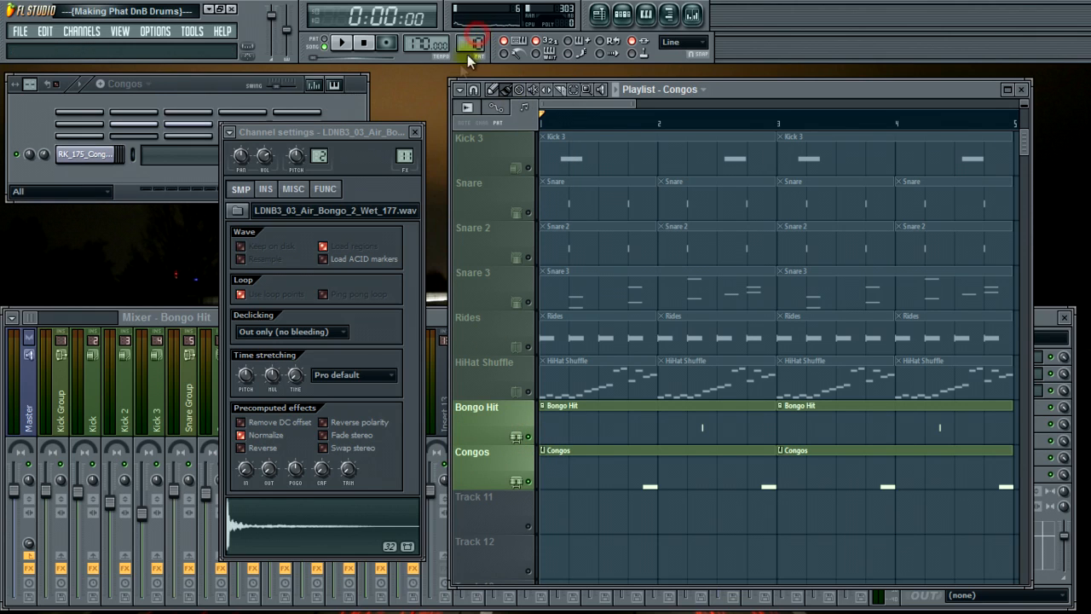
left_click(416, 131)
left_click(97, 156)
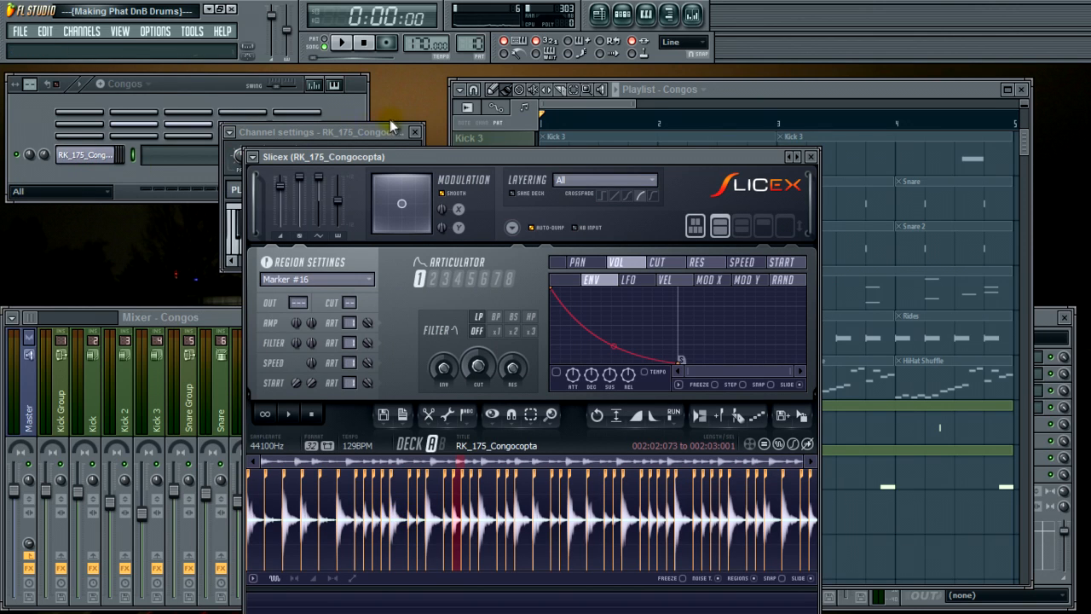
left_click(416, 133)
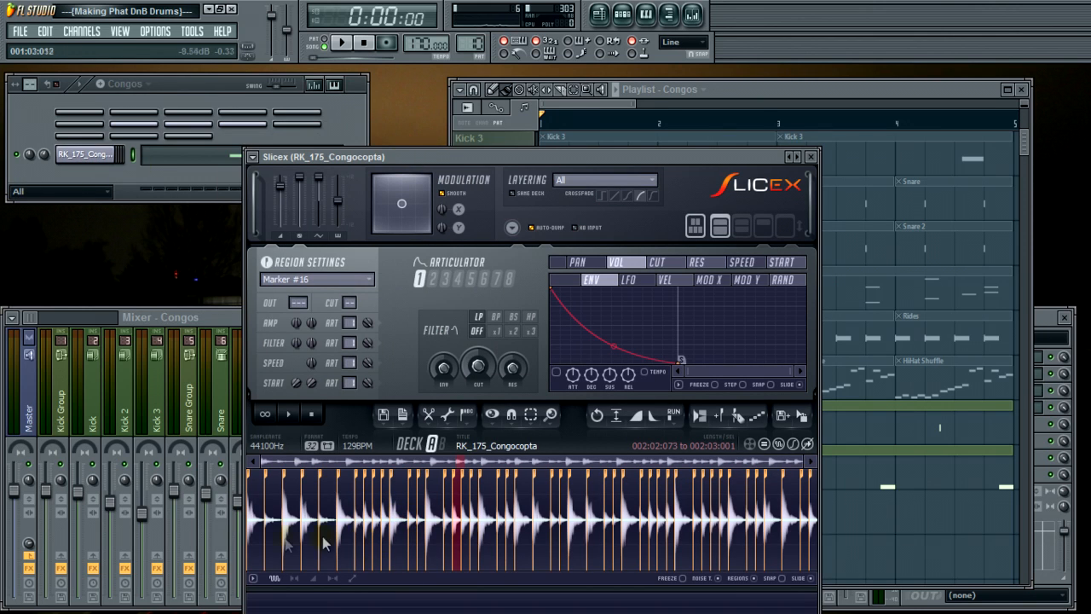
left_click(289, 418)
left_click(268, 416)
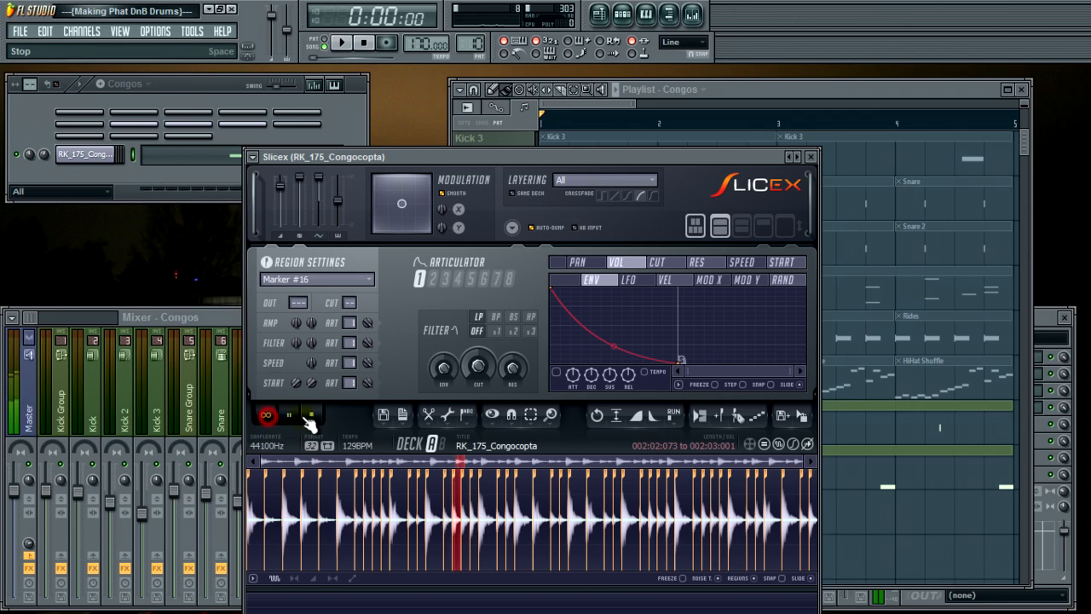
left_click(291, 418)
- Audition the individual conga slices in the first half of the Slicex waveform up to Marker #14 and close Slicex
left_click(263, 511)
left_click(296, 514)
left_click(311, 514)
left_click(329, 515)
left_click(351, 516)
left_click(377, 518)
left_click(387, 516)
left_click(399, 516)
left_click(412, 517)
left_click(423, 517)
left_click(434, 519)
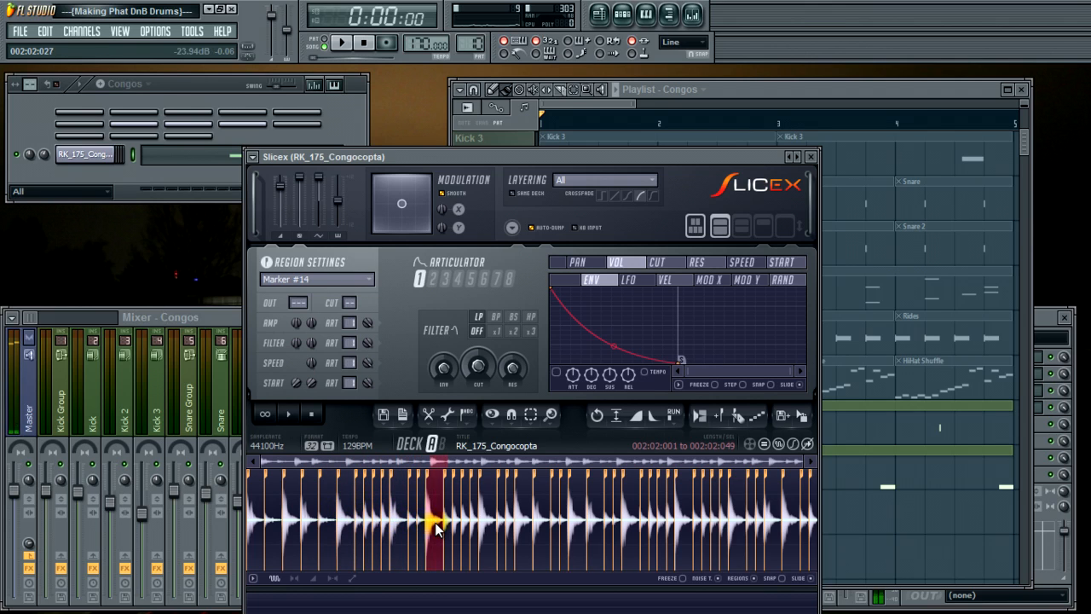
left_click(813, 157)
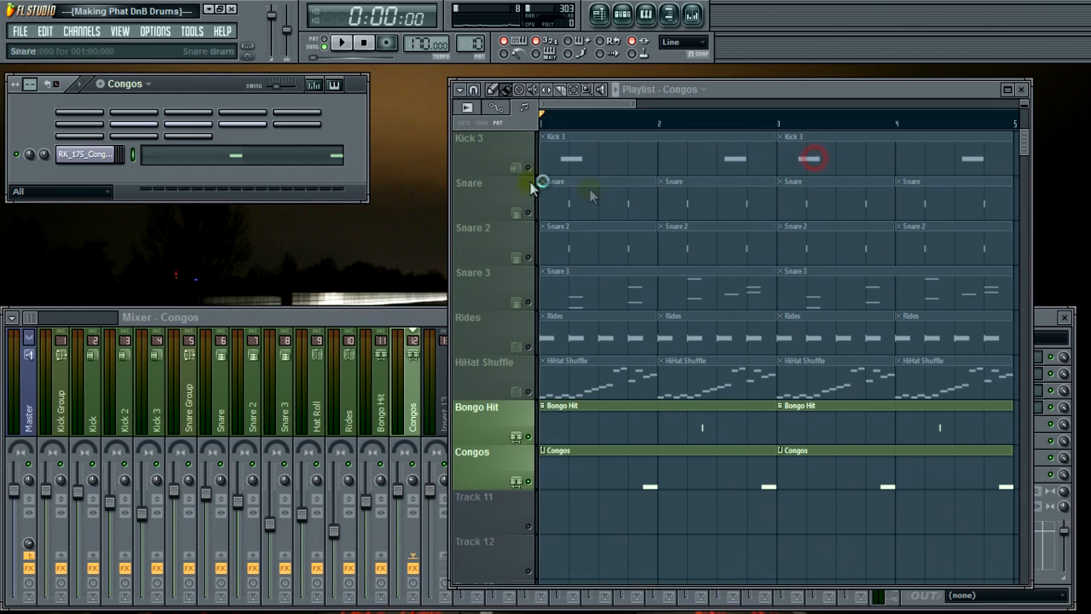
- Audition the Marker #16 slice in the Congos piano roll, close it, and play the Bongo Hit and Congos tracks together
left_click(165, 169)
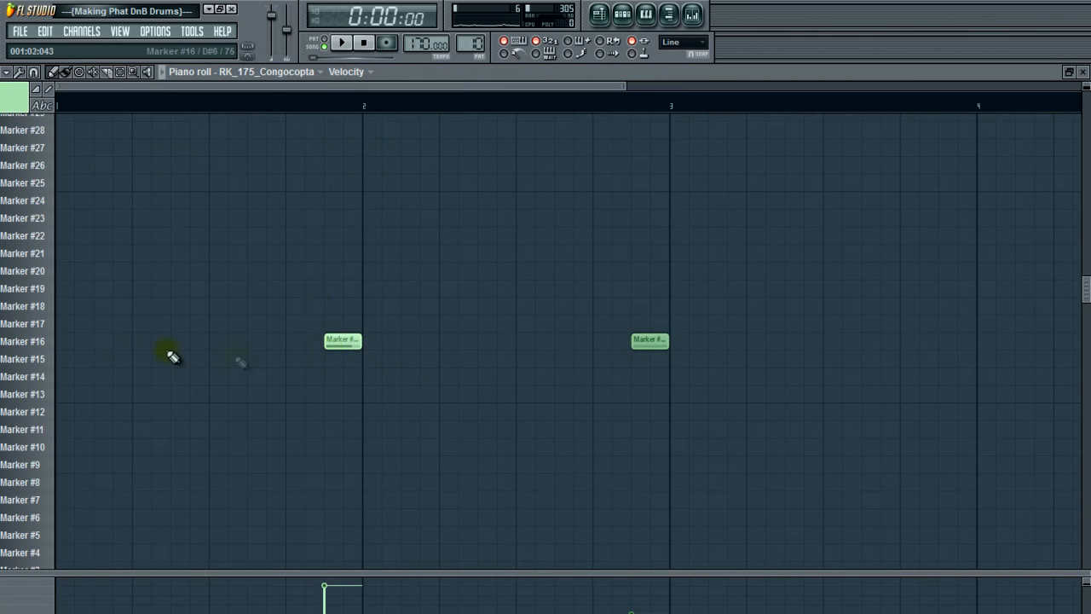
left_click(45, 344)
left_click(46, 344)
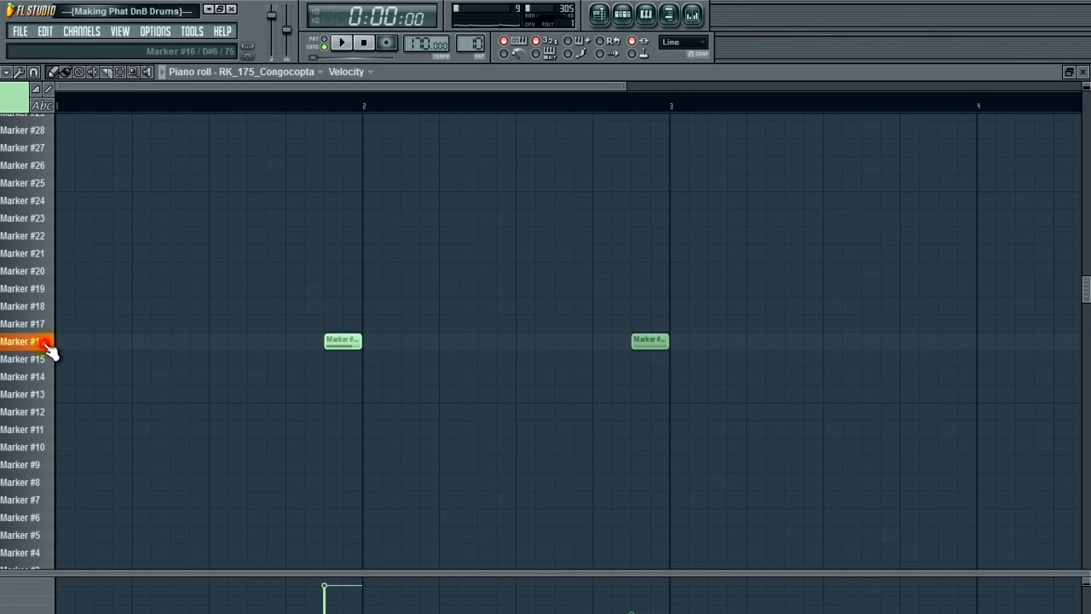
left_click(45, 344)
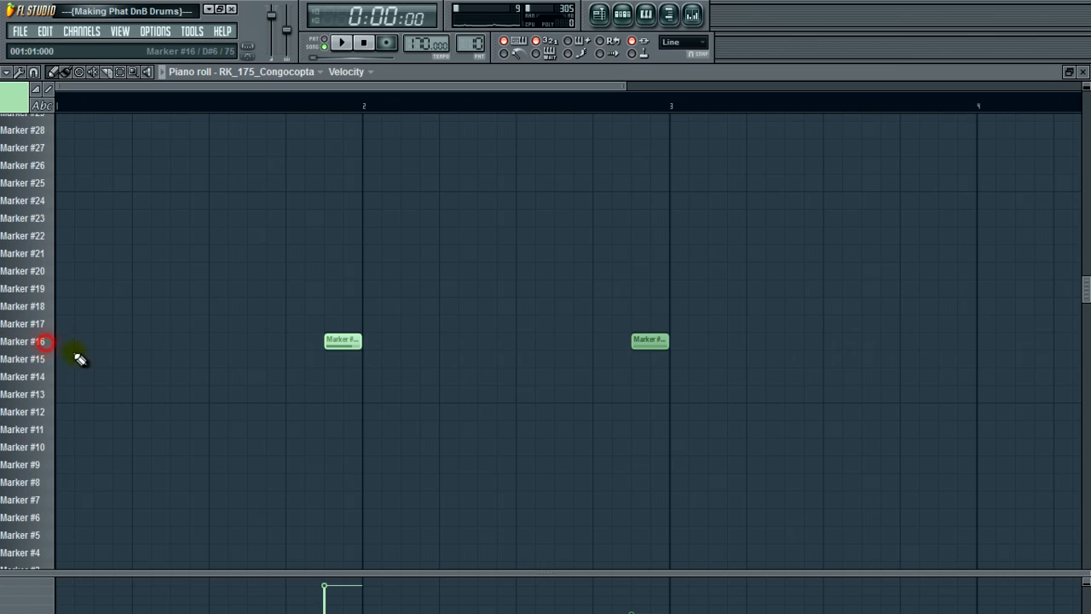
left_click(1083, 72)
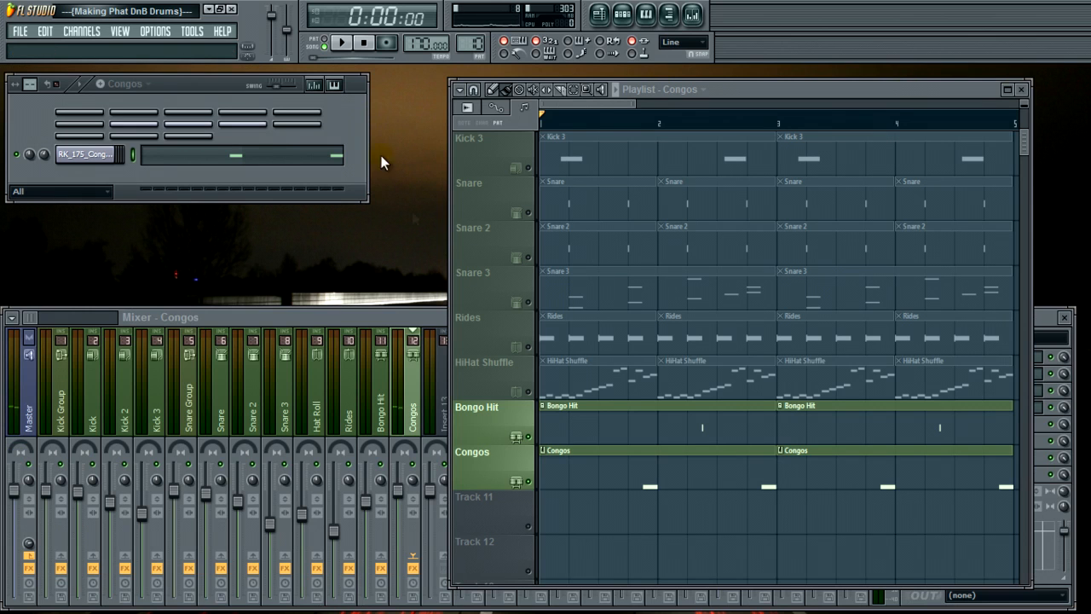
left_click(341, 43)
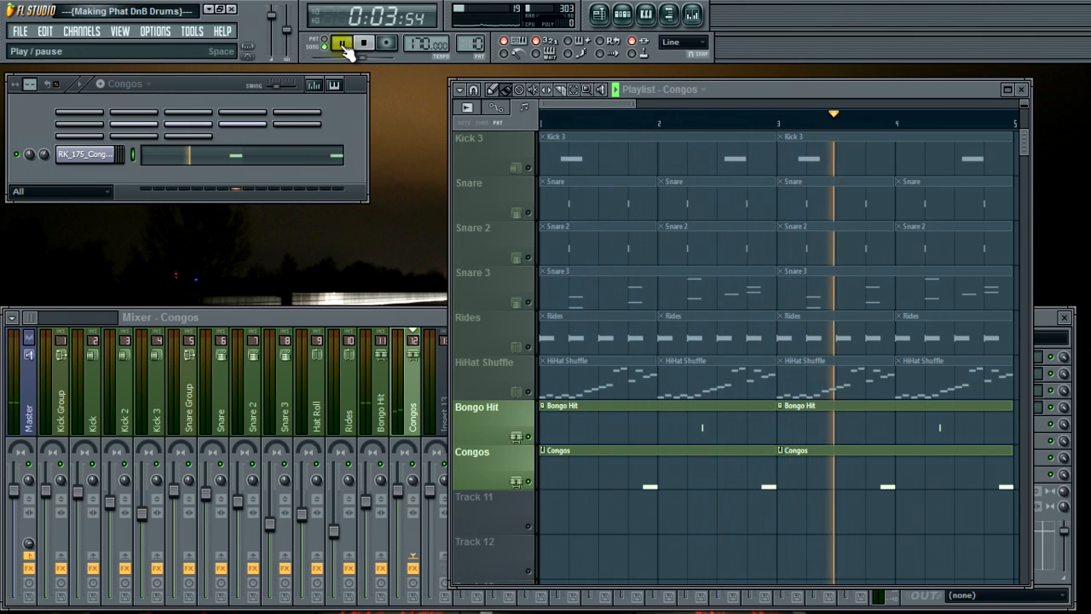
- Stop playback and examine the two Marker #16 notes and their velocities in the Congos piano roll
left_click(362, 43)
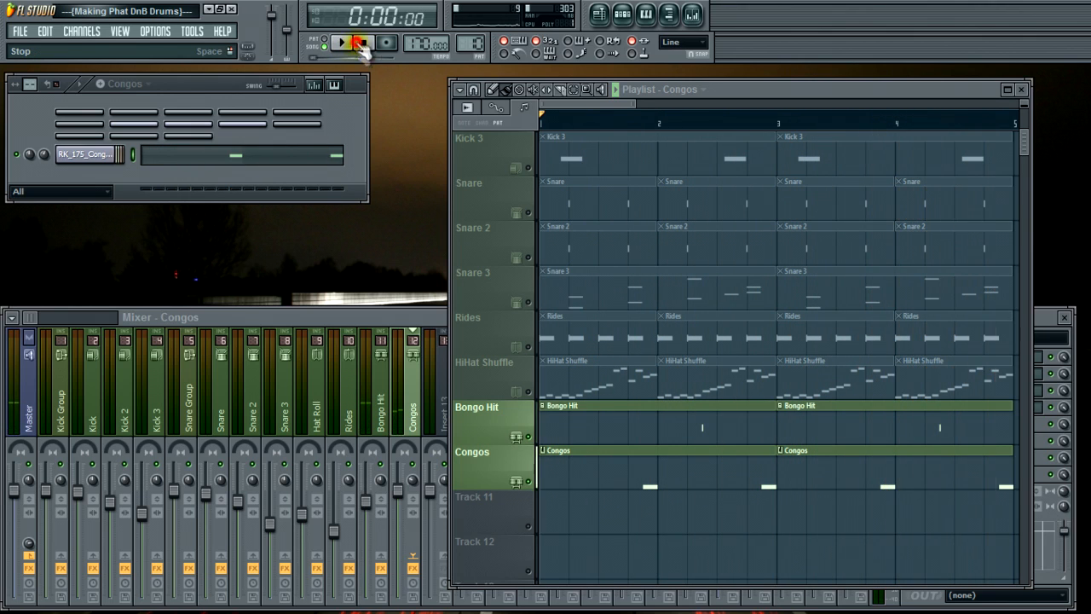
left_click(317, 158)
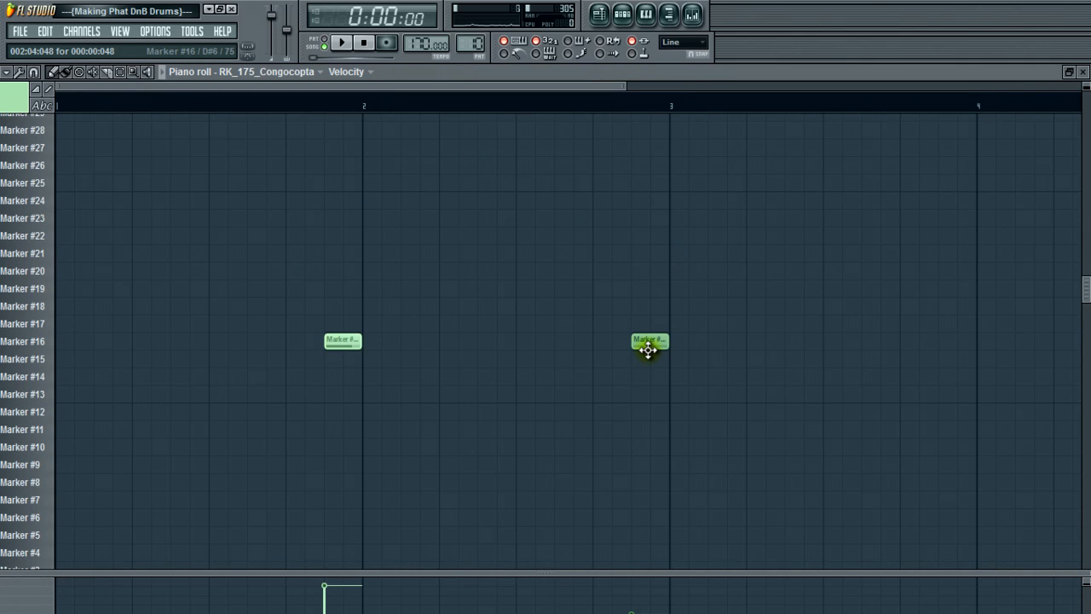
left_click_drag(645, 573, 638, 337)
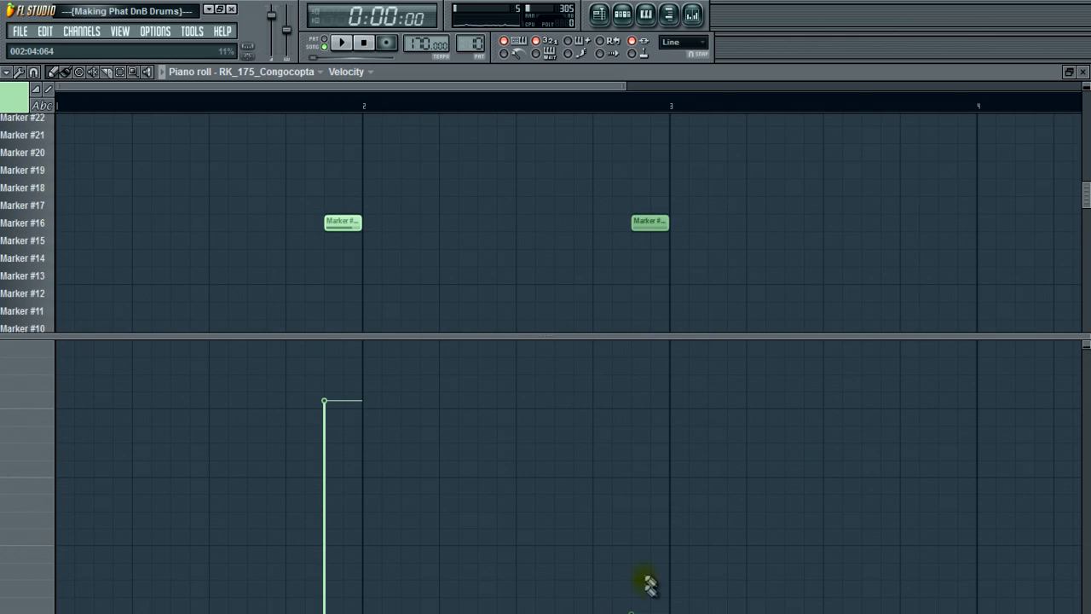
left_click_drag(1035, 335, 1056, 537)
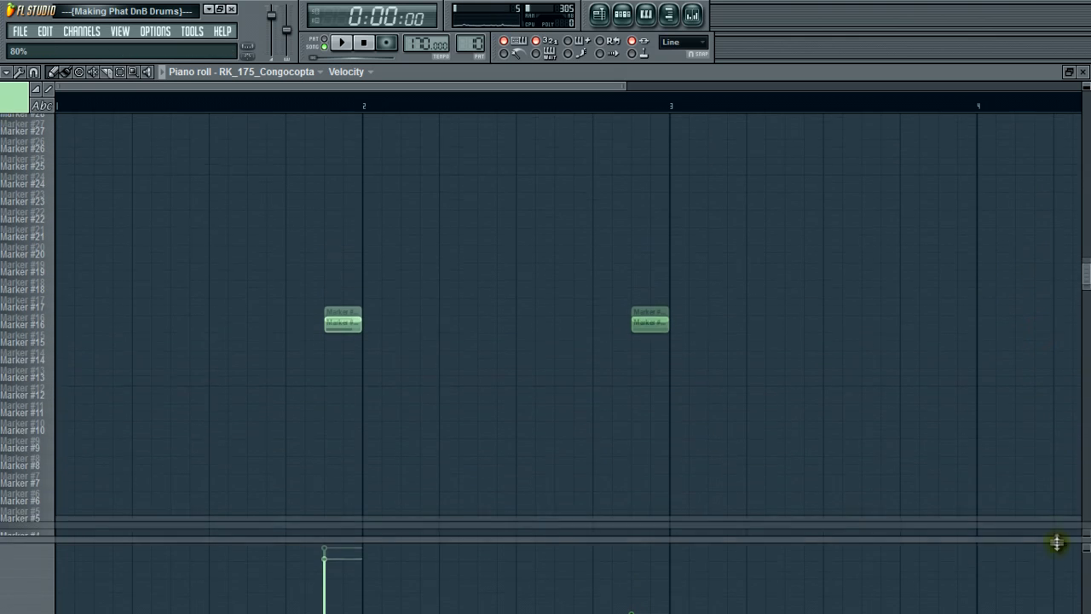
left_click(1083, 72)
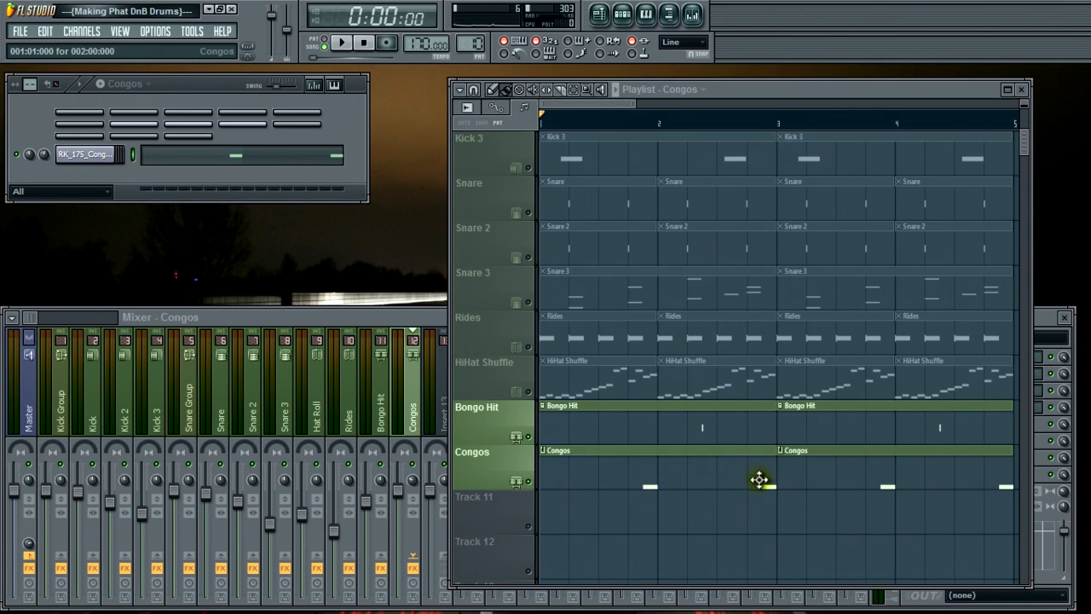
- Delete the second Marker #16 note, at the end of bar 2, from the Congos piano roll and close it
left_click(341, 162)
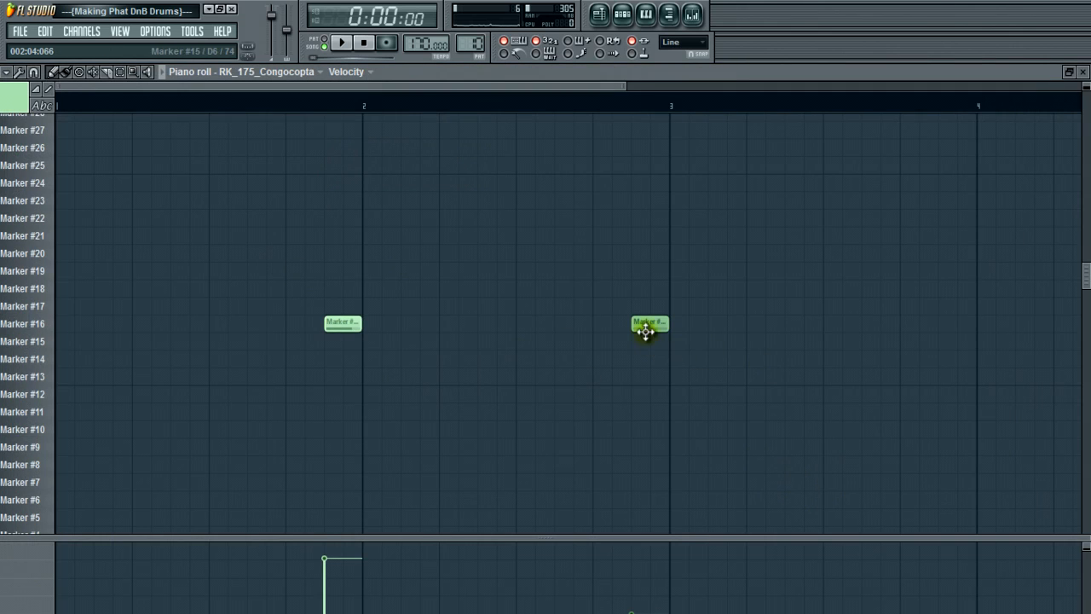
right_click(645, 331)
left_click(1083, 71)
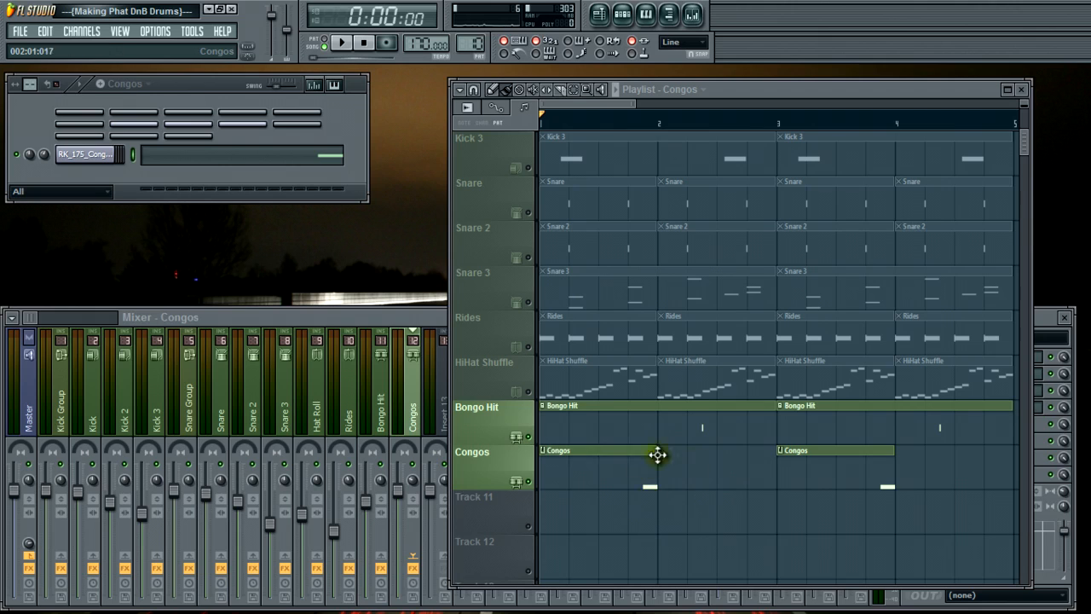
- Try one-bar Congos clips in the empty bars 2 and 4 of the Congos track, and delete them again
left_click(664, 476)
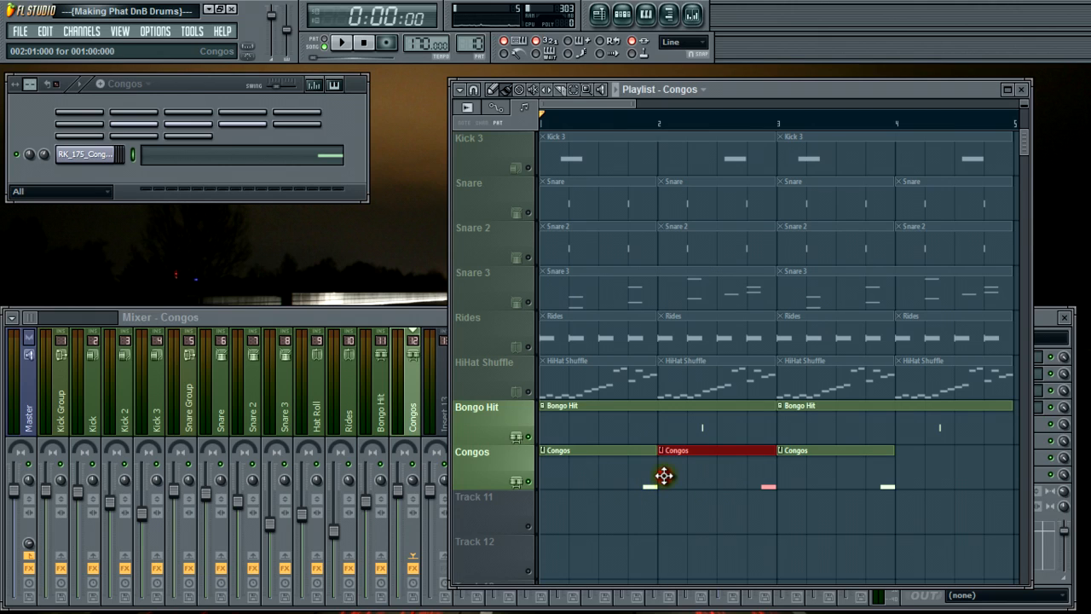
left_click(911, 461)
right_click(935, 458)
right_click(720, 466)
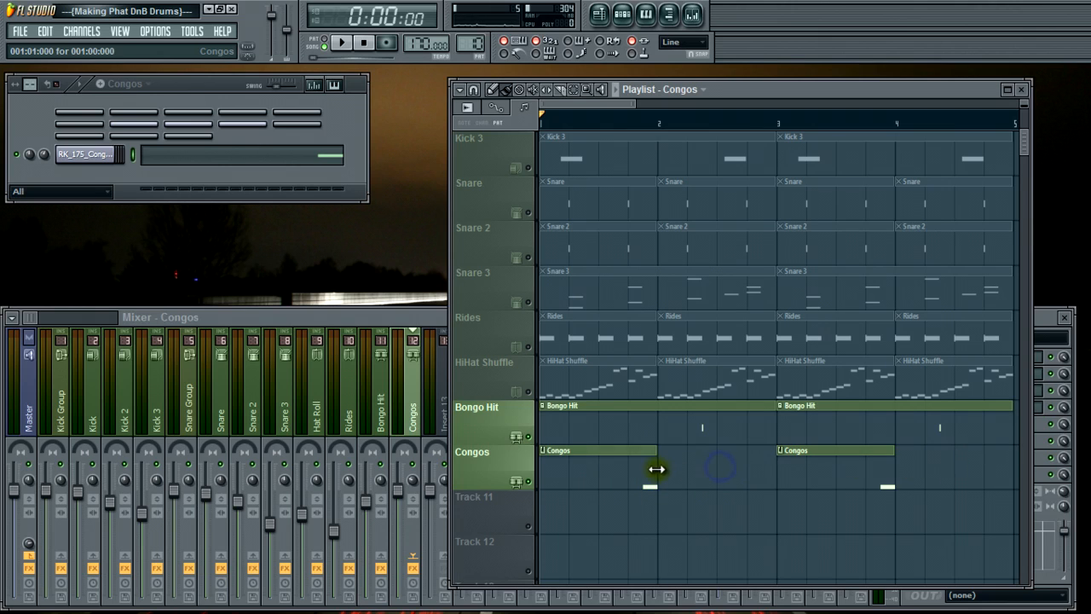
- Stretch the first Congos clip to two bars, and try an extra Congos clip at bar 4 before deleting it
left_click_drag(652, 464, 771, 469)
left_click(926, 460)
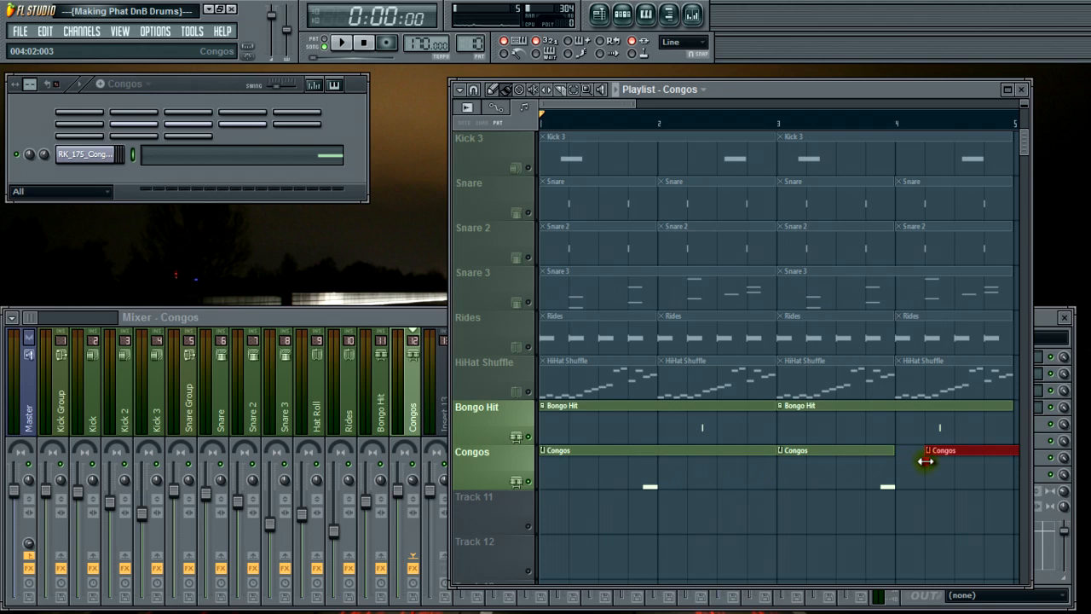
left_click_drag(960, 465, 931, 469)
left_click_drag(597, 100, 639, 103)
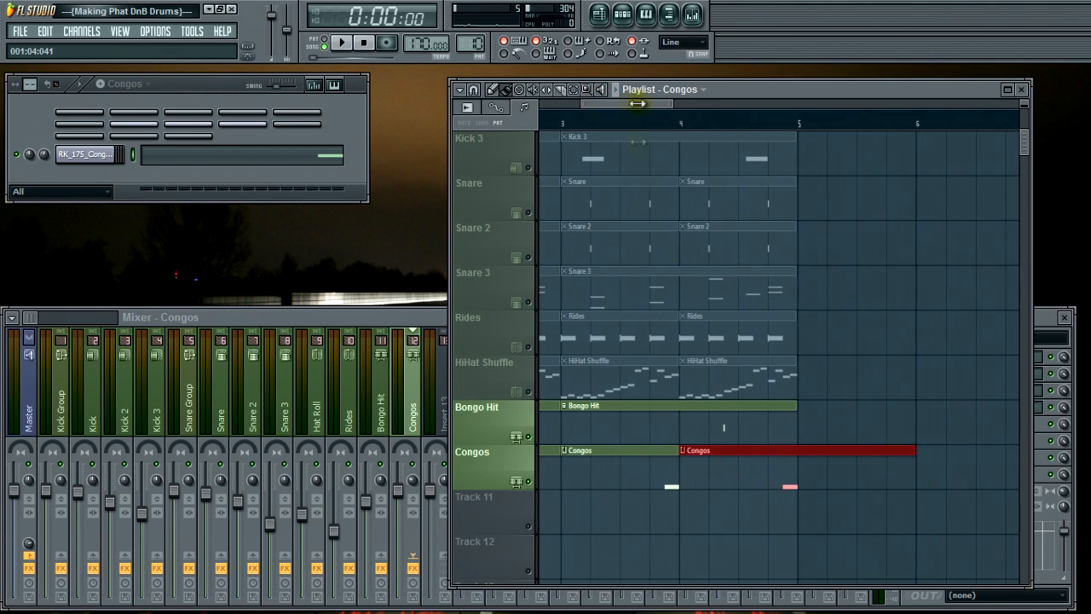
right_click(910, 466)
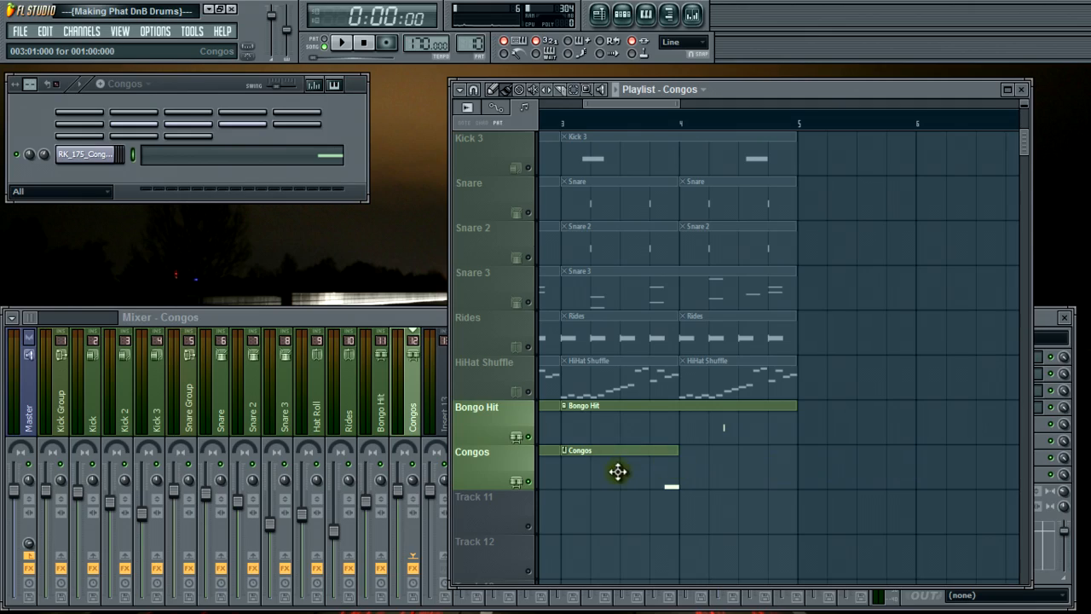
left_click_drag(629, 103, 583, 103)
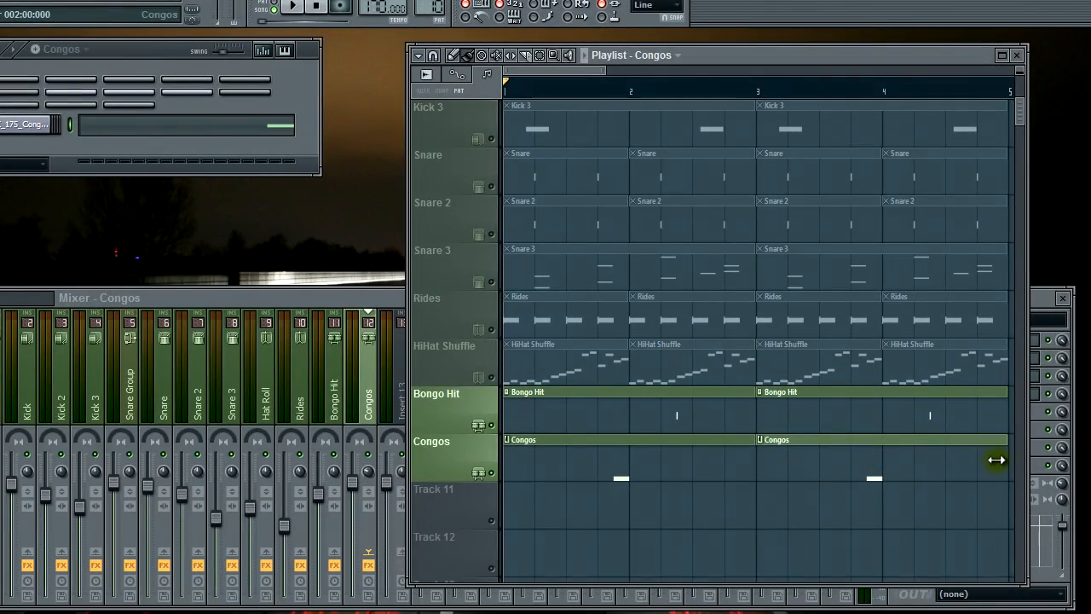
- Shorten the two Congos clips to one bar each and select both of them with the Select tool
left_click_drag(997, 460, 904, 472)
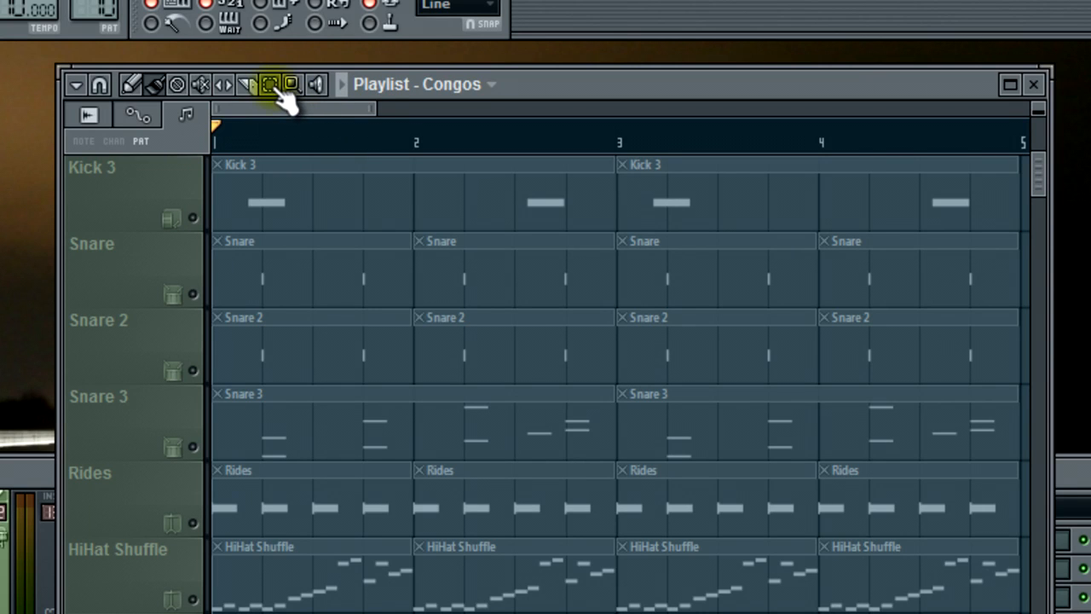
key("shift+e")
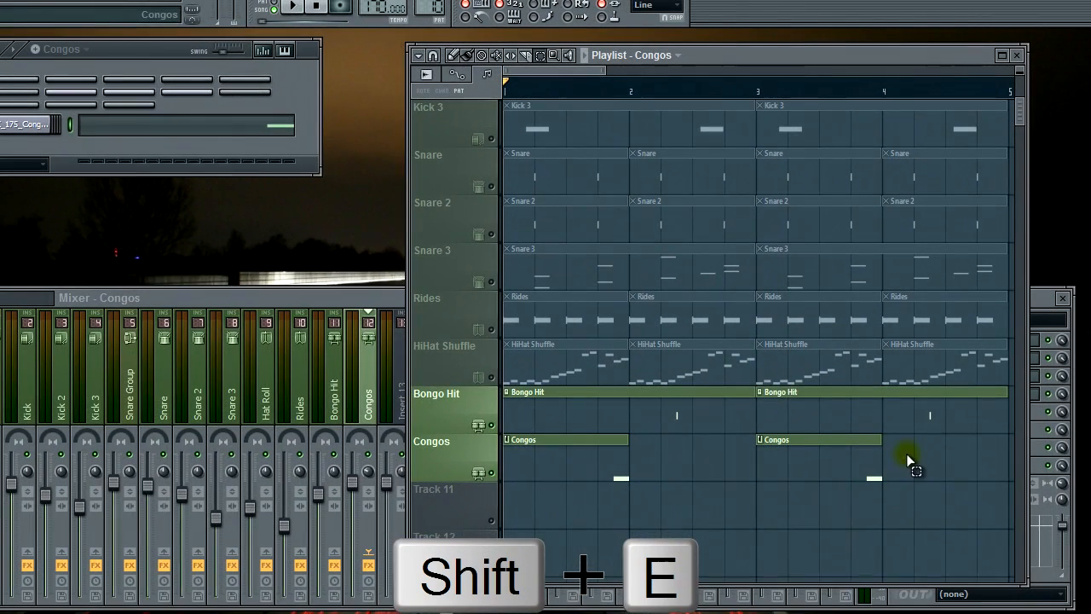
left_click_drag(907, 453, 515, 465)
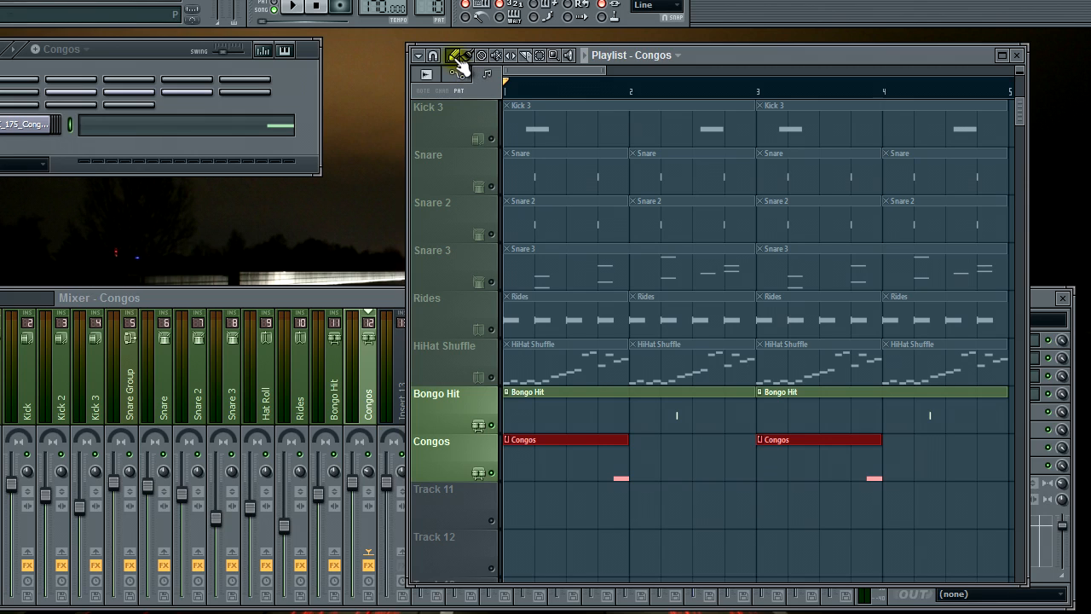
- Switch back from the Select tool and stretch both selected Congos clips together to two bars each
left_click(539, 56)
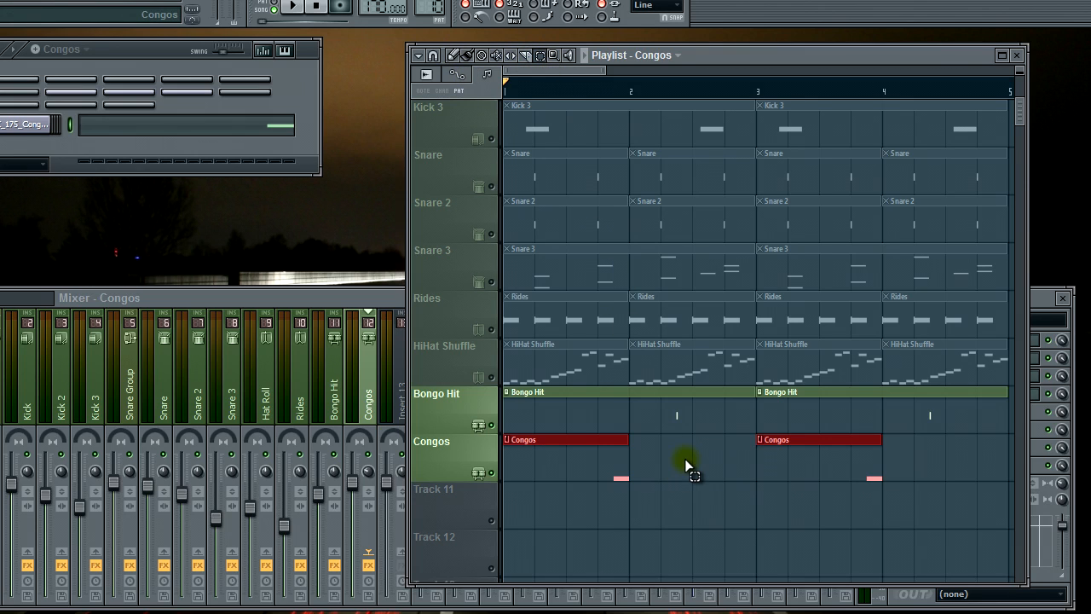
key("shift+p")
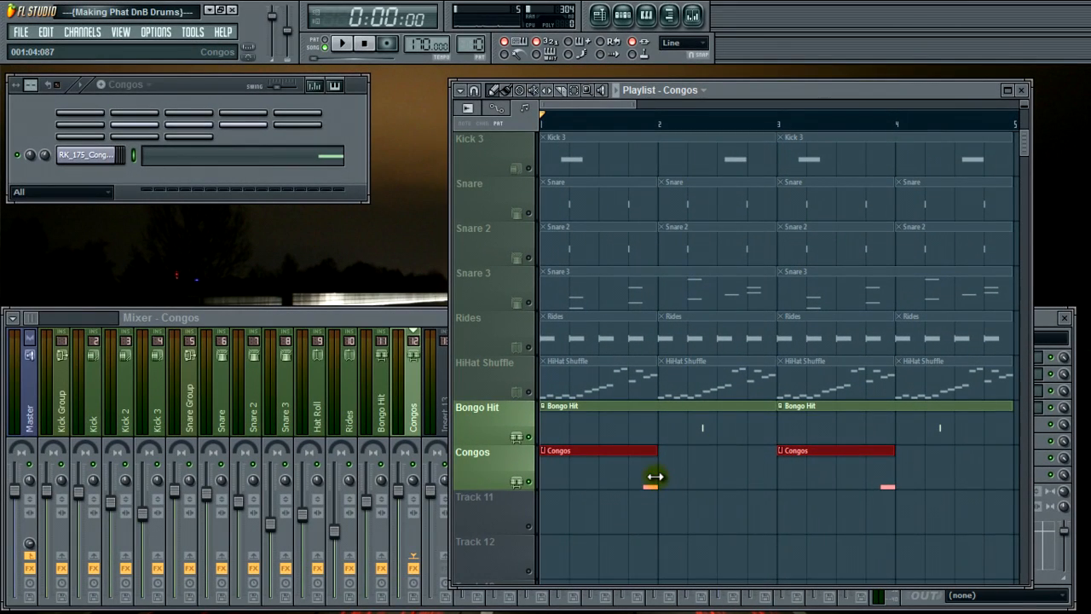
left_click_drag(669, 477, 769, 470)
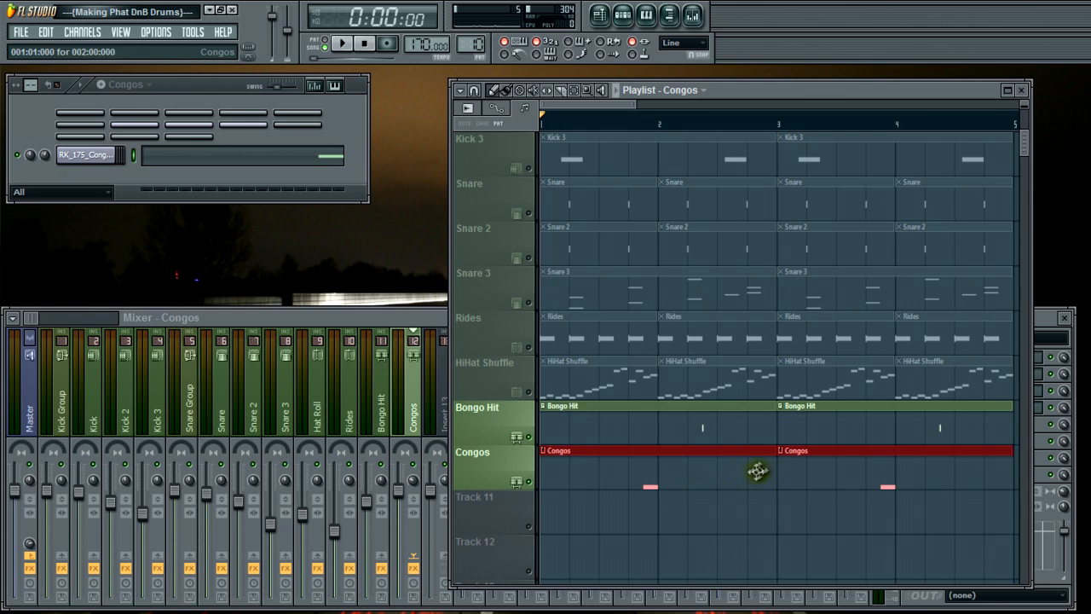
- Add a second Marker #16 note at the end of bar 2 in the Congos piano roll and close it
left_click(266, 159)
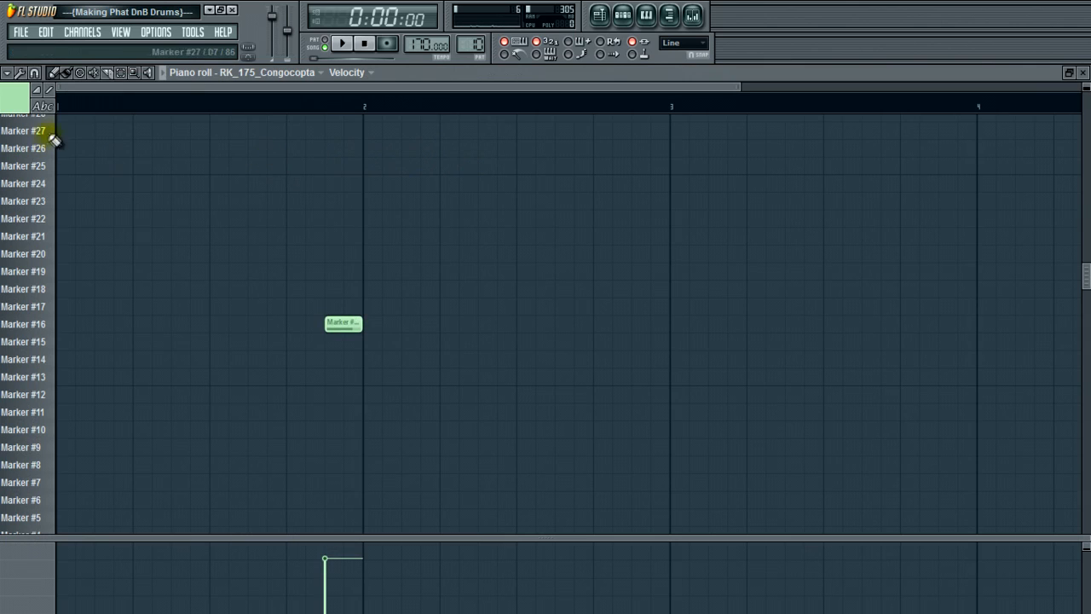
left_click(635, 327)
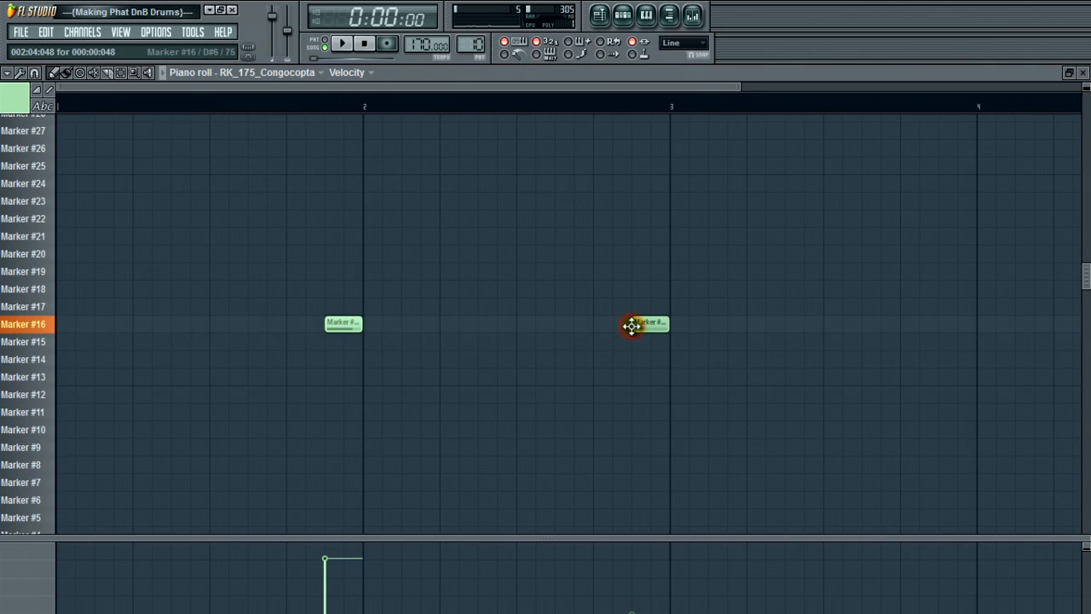
left_click(1083, 72)
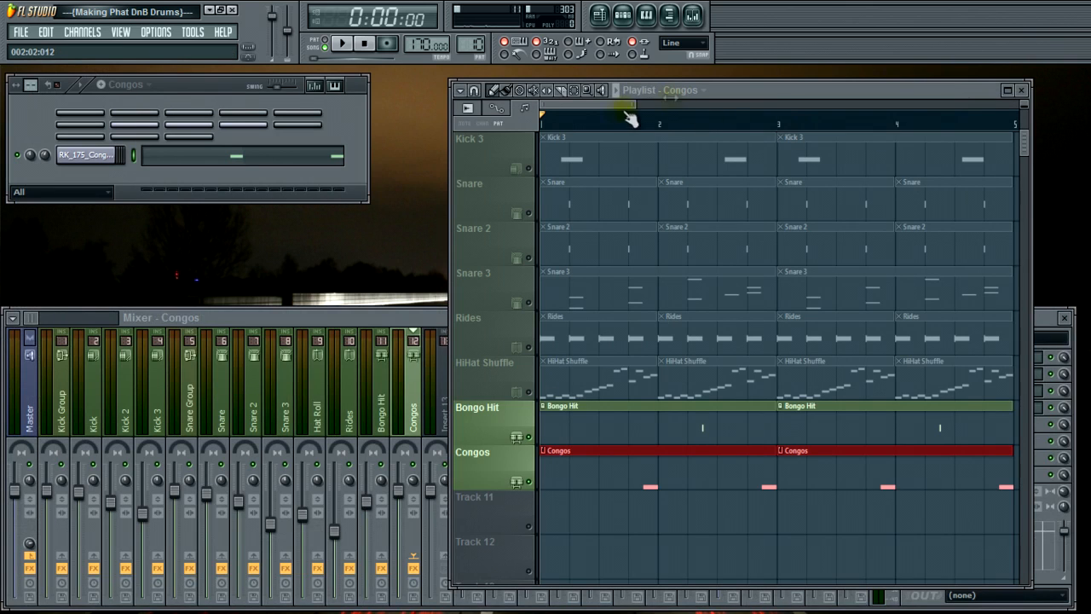
- Paint test Congos clips past bar 5 on the Rides and Snare 2 tracks, and delete the one on Snare 2
left_click_drag(609, 107, 643, 107)
left_click(509, 91)
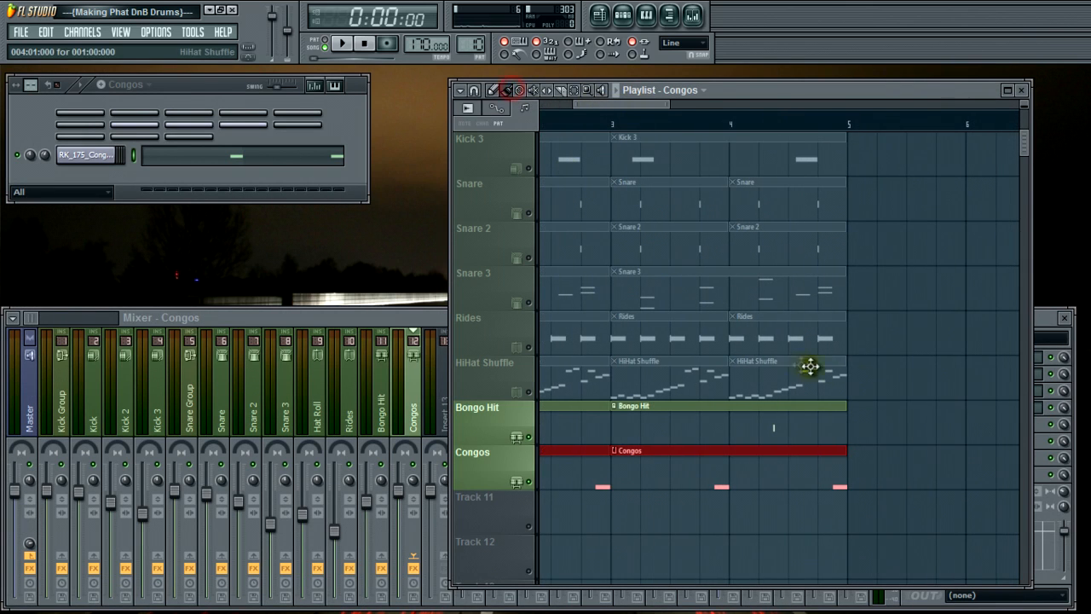
right_click(921, 391)
left_click(914, 344)
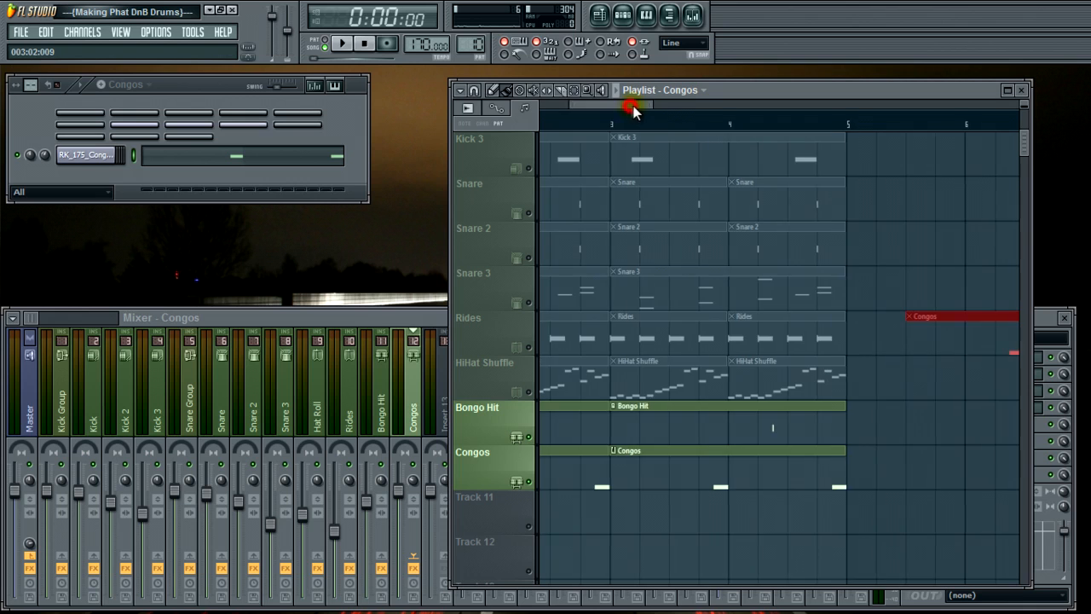
left_click_drag(629, 105, 677, 106)
left_click(642, 255)
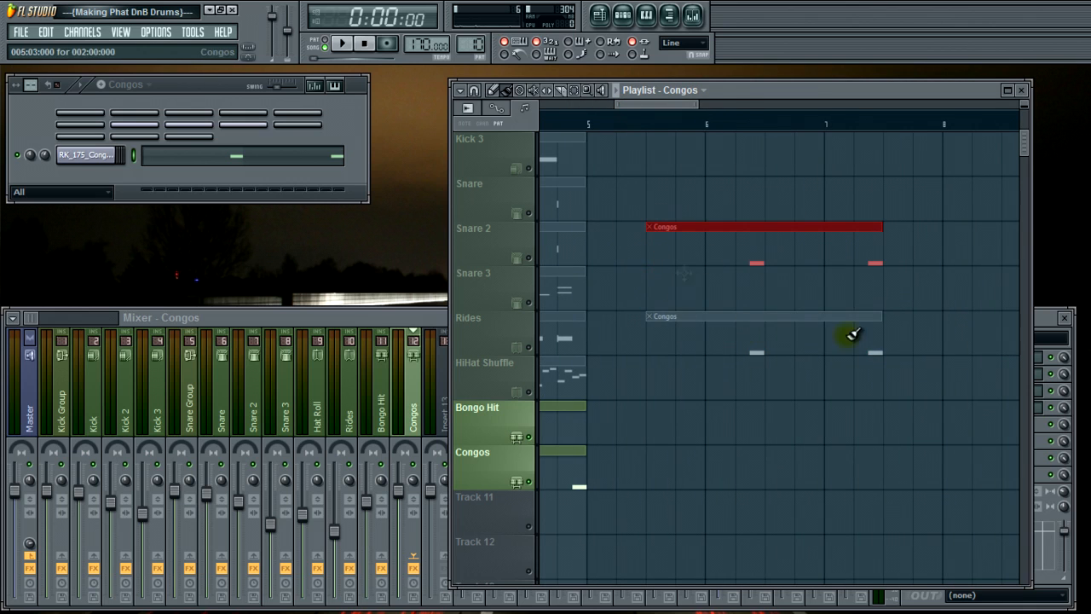
right_click(829, 245)
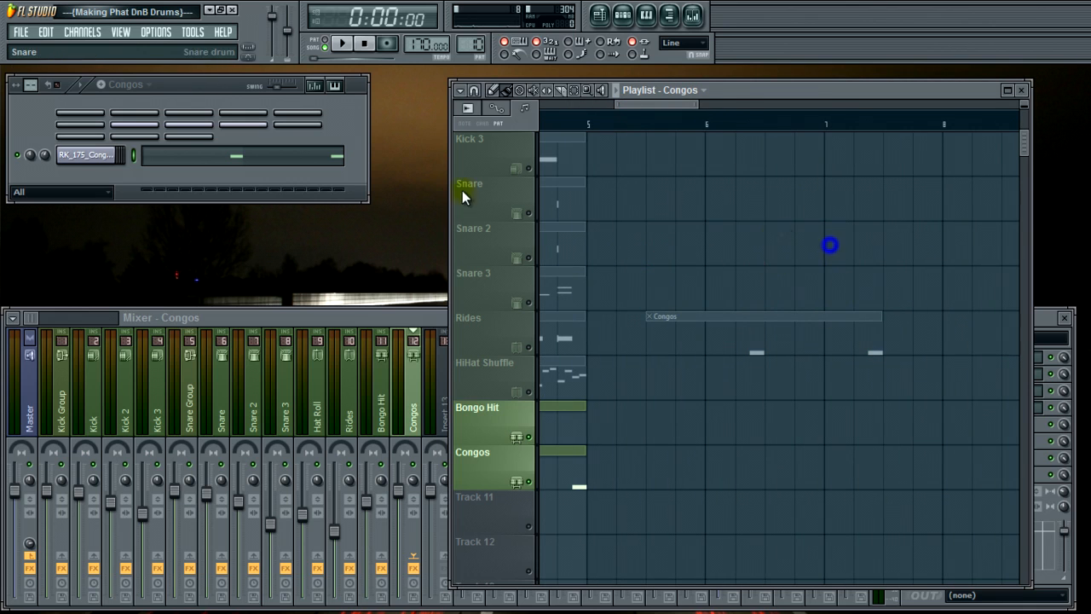
- Remove the bar 2 Marker #16 note from the Congos pattern and paint a Congos clip past bar 5 on the Snare 2 track
left_click(339, 154)
right_click(363, 145)
right_click(650, 322)
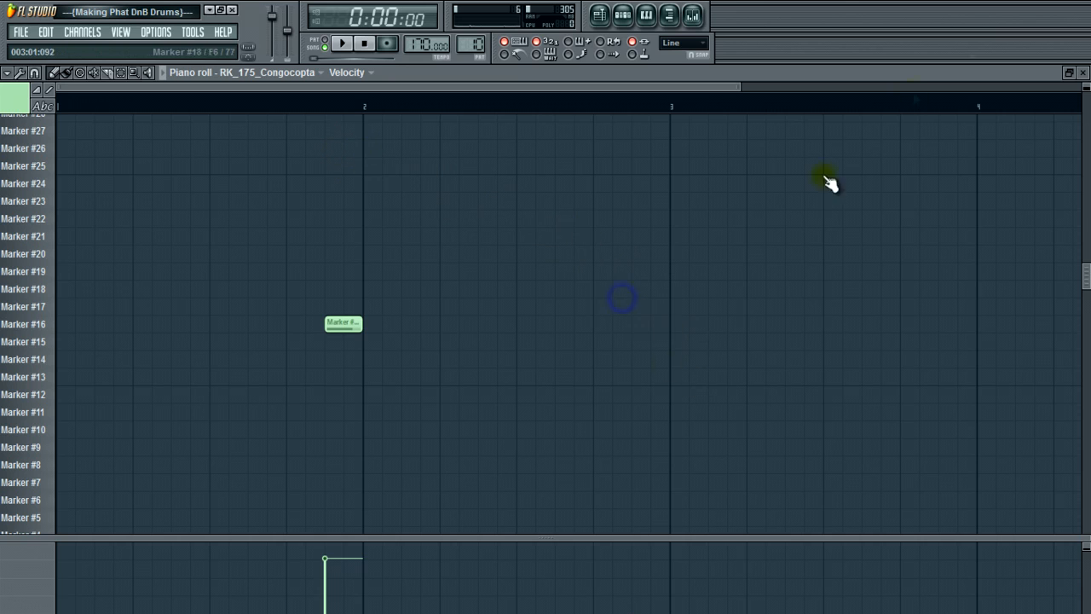
left_click(1081, 75)
left_click(684, 229)
left_click_drag(718, 246, 694, 247)
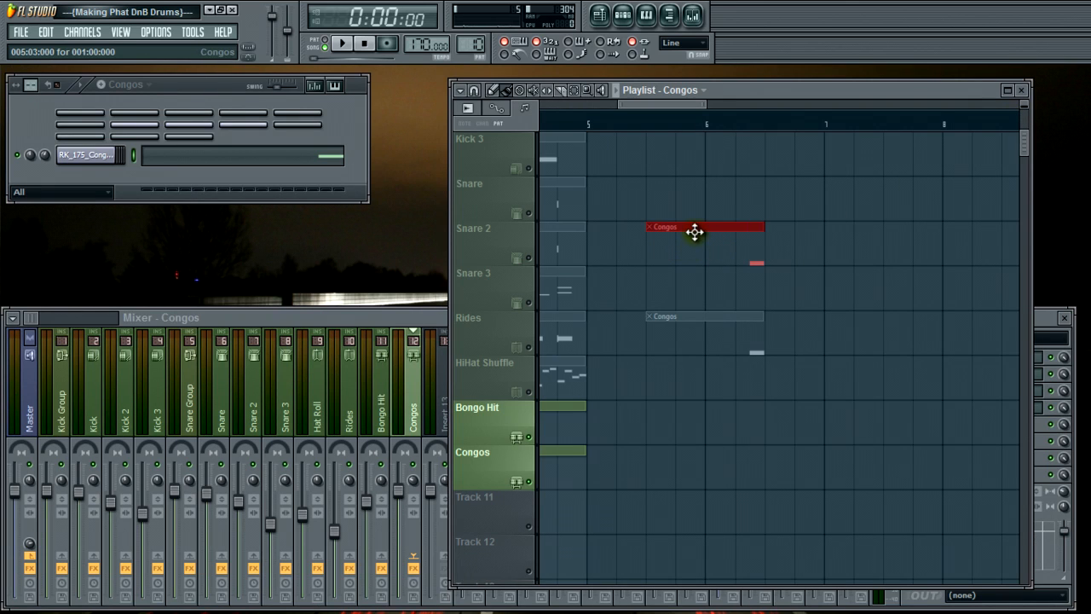
- Restore the Marker #16 note at the end of bar 2 in the Congos pattern and delete the test clips past bar 5
left_click(318, 158)
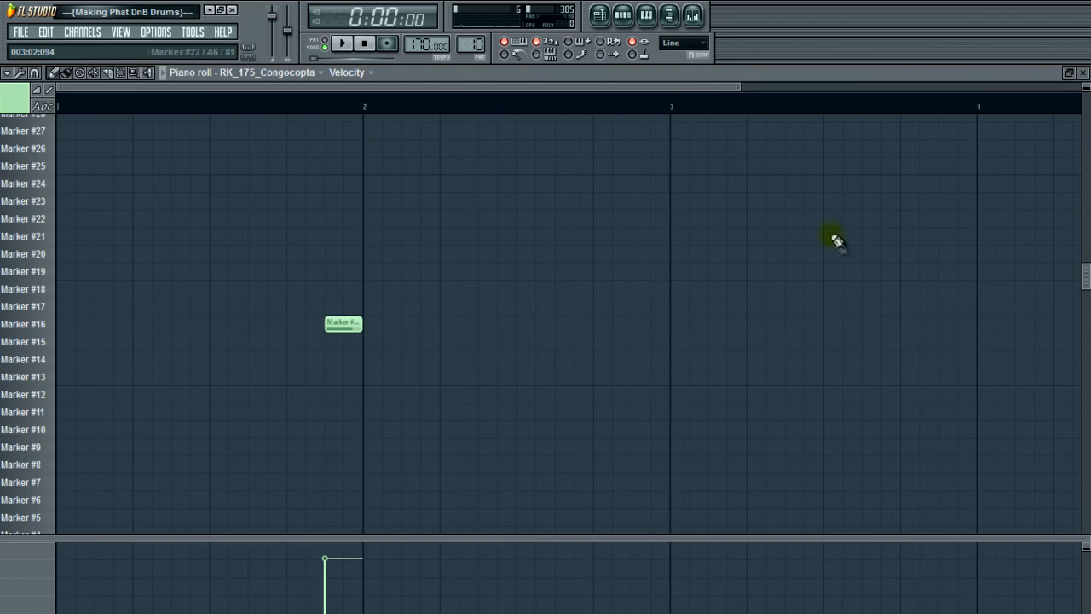
left_click(641, 322)
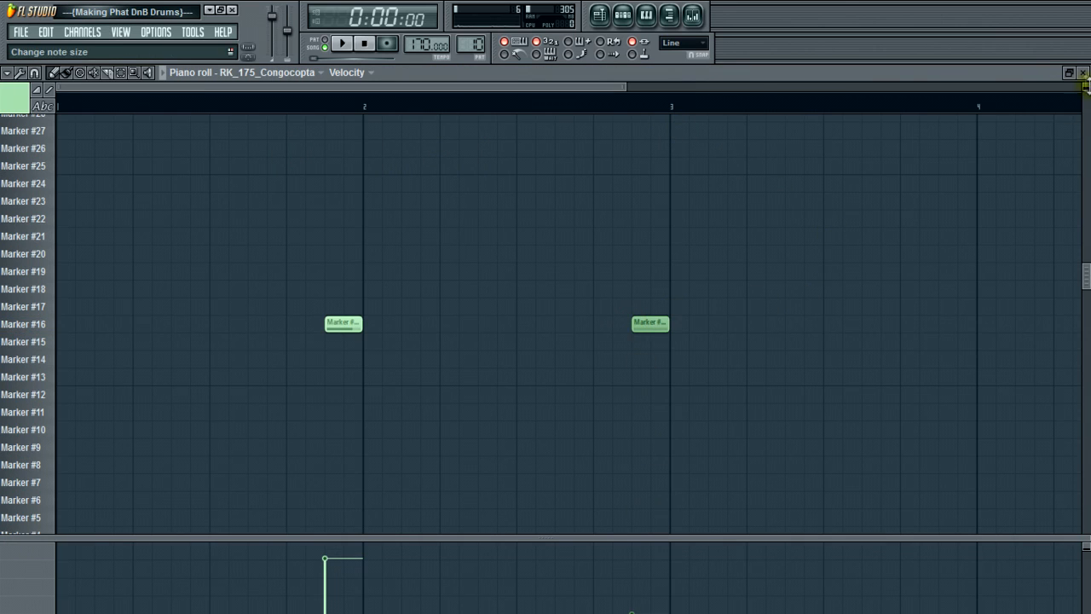
left_click(1083, 73)
right_click(767, 298)
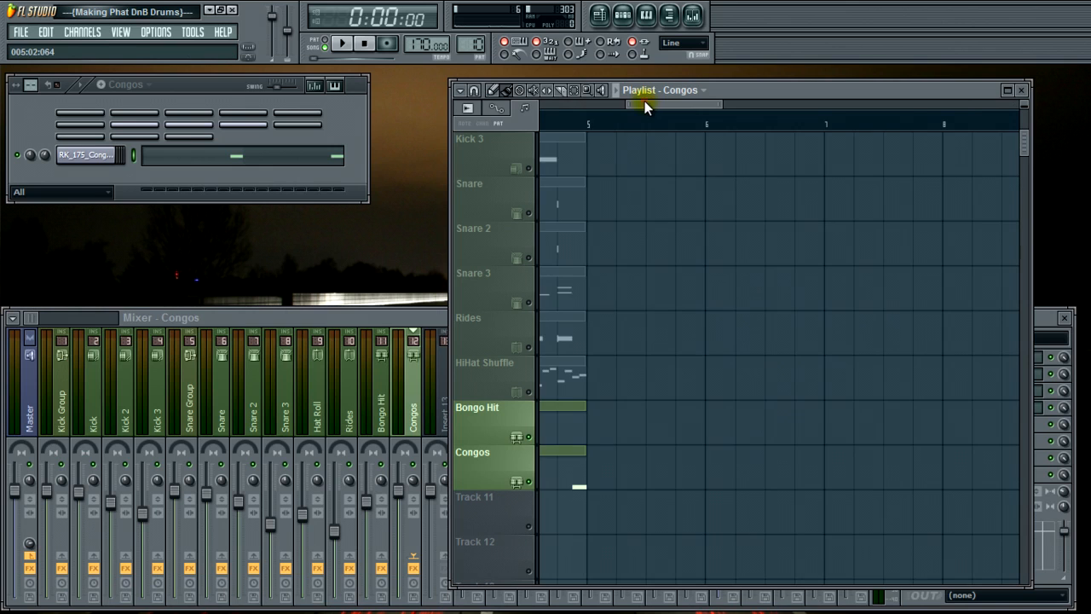
- Play and stop the Bongo Hit and Congos tracks together, and unmute the playlist tracks Kick 1 through Snare 3
left_click(342, 43)
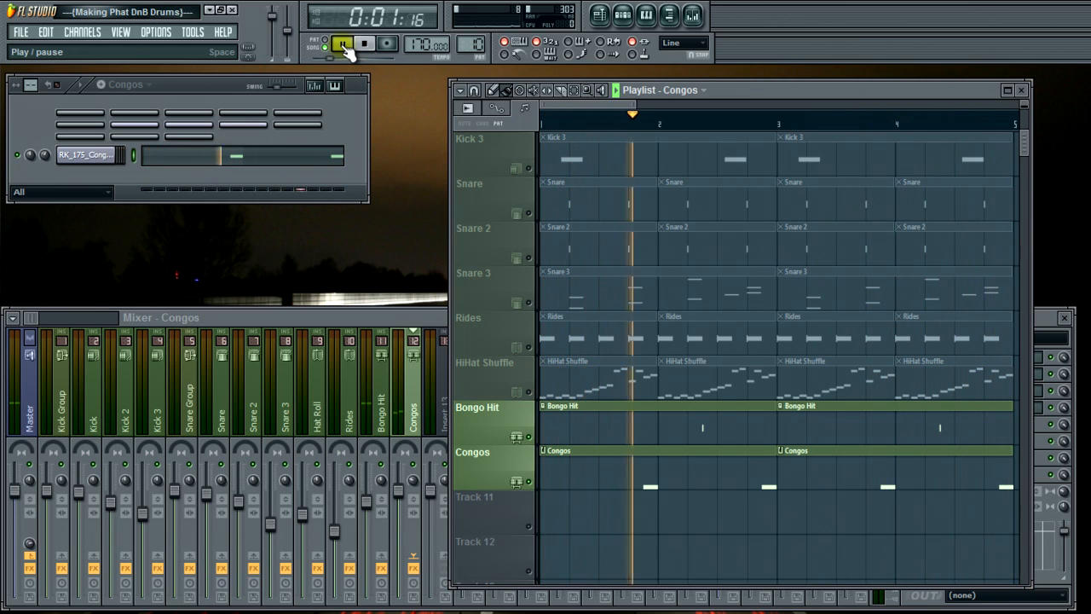
left_click(364, 43)
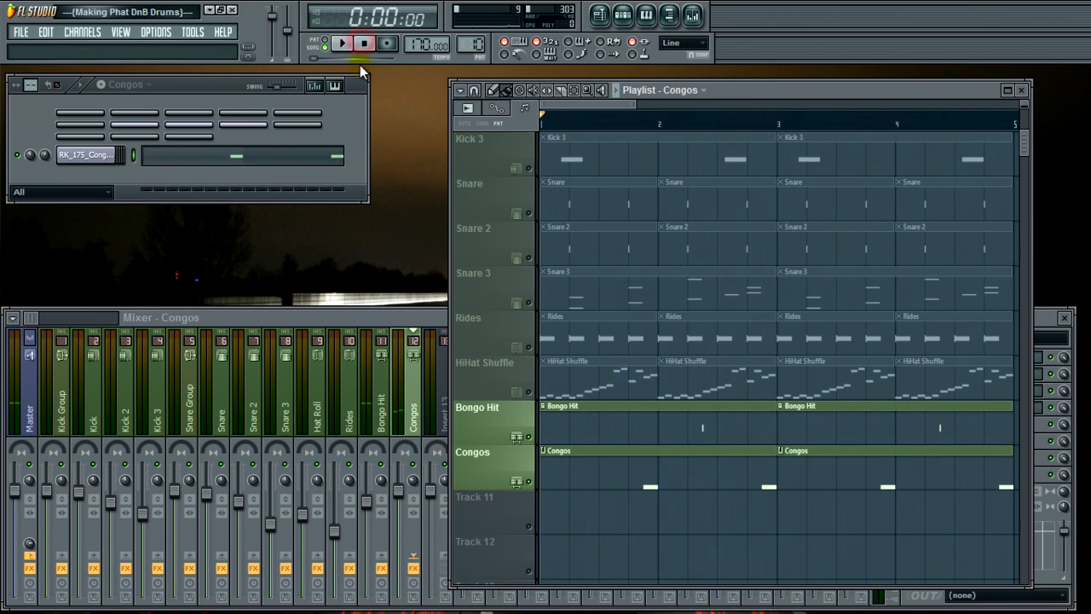
scroll(506, 232, "up", 2)
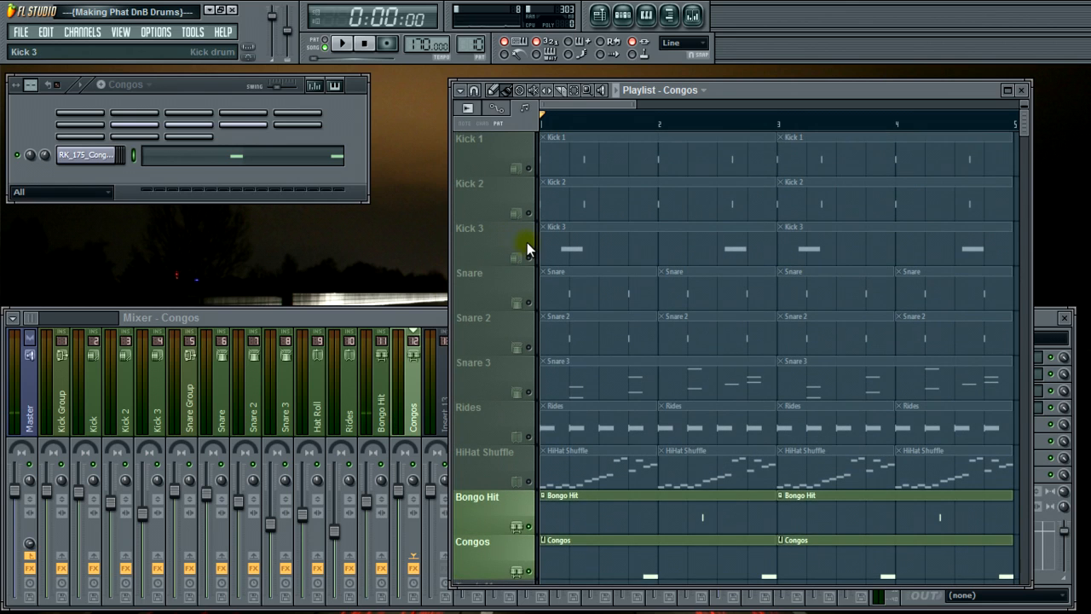
left_click_drag(527, 168, 524, 389)
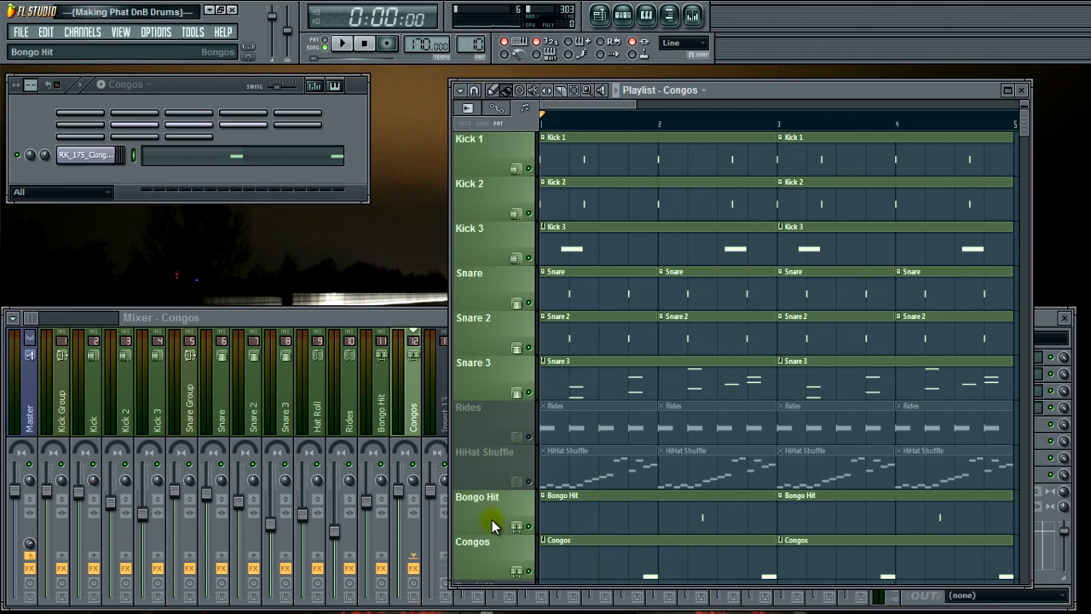
- Play the full arrangement while unmuting the Rides and HiHat Shuffle playlist tracks, and close the playlist once playback is stopped
left_click(342, 43)
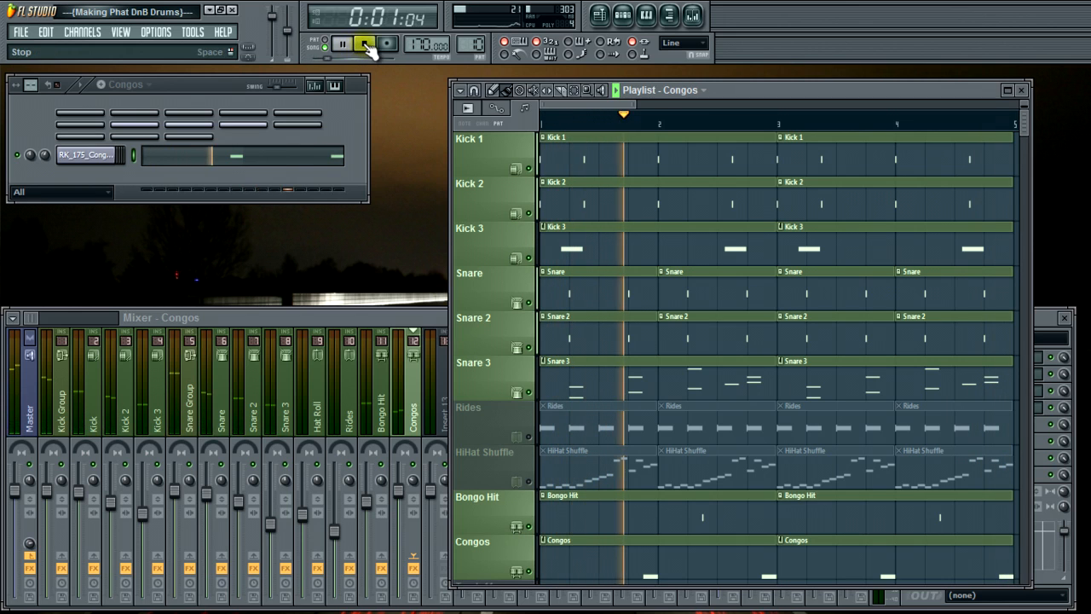
left_click(528, 437)
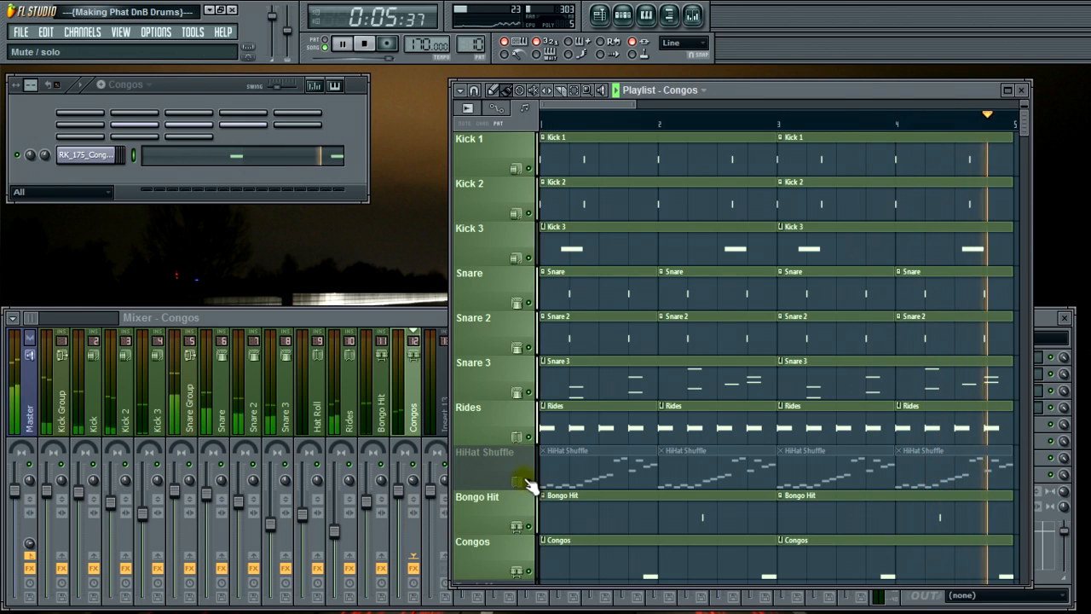
left_click(528, 482)
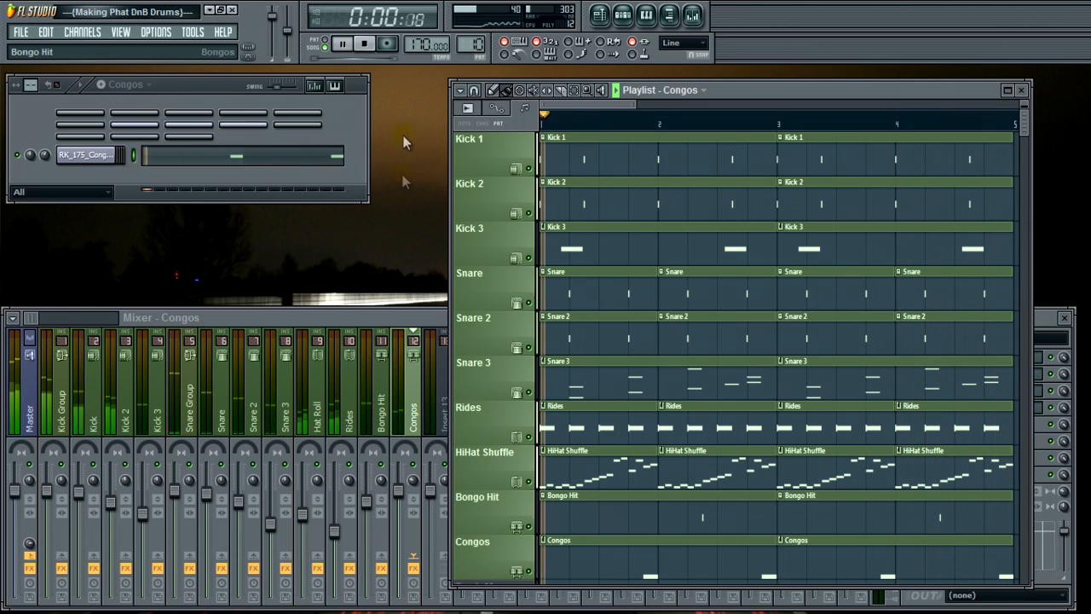
left_click(364, 44)
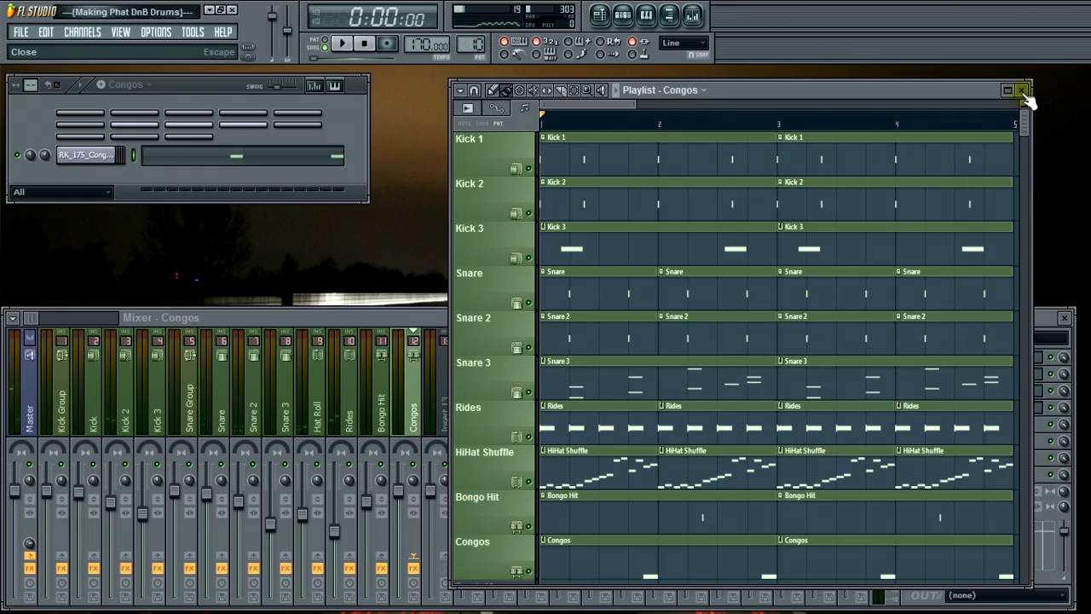
left_click(1024, 92)
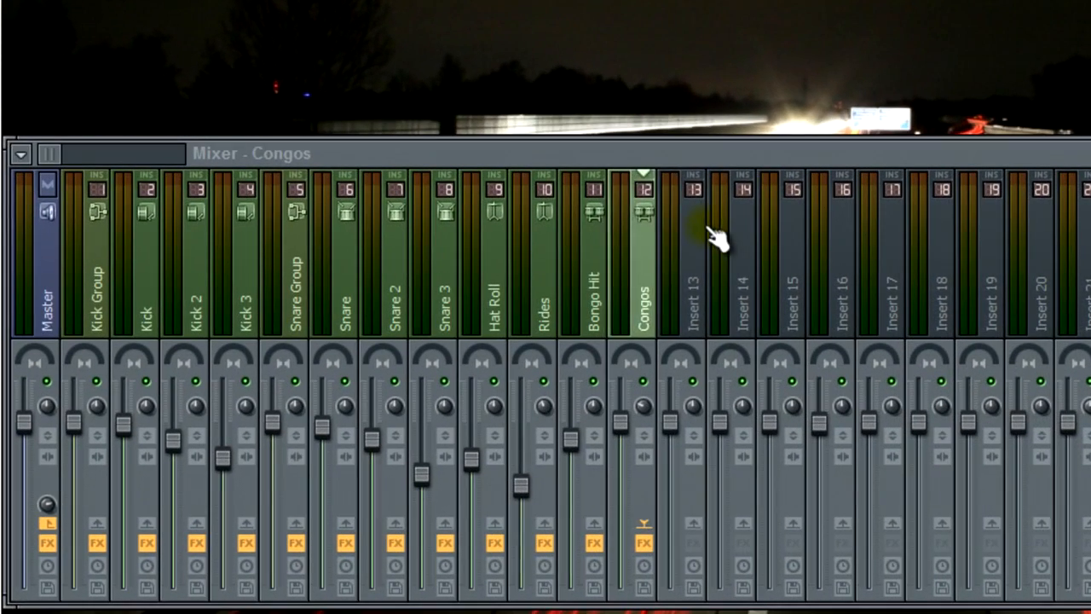
- Move the empty mixer Insert 13 back through the drum tracks to slot 5, just before Snare Group
left_click(699, 227)
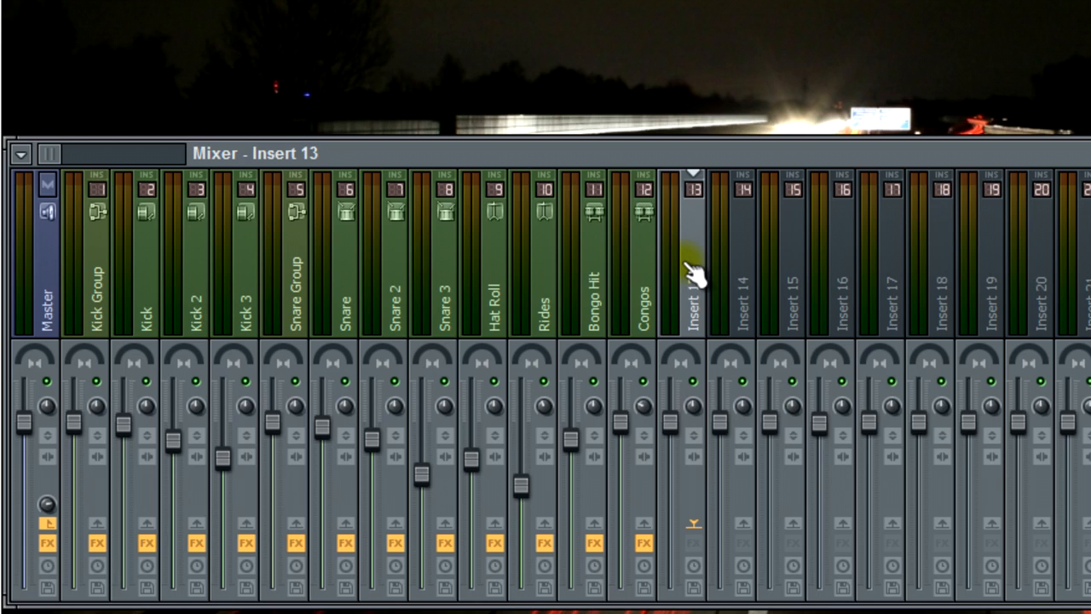
key("alt+Left")
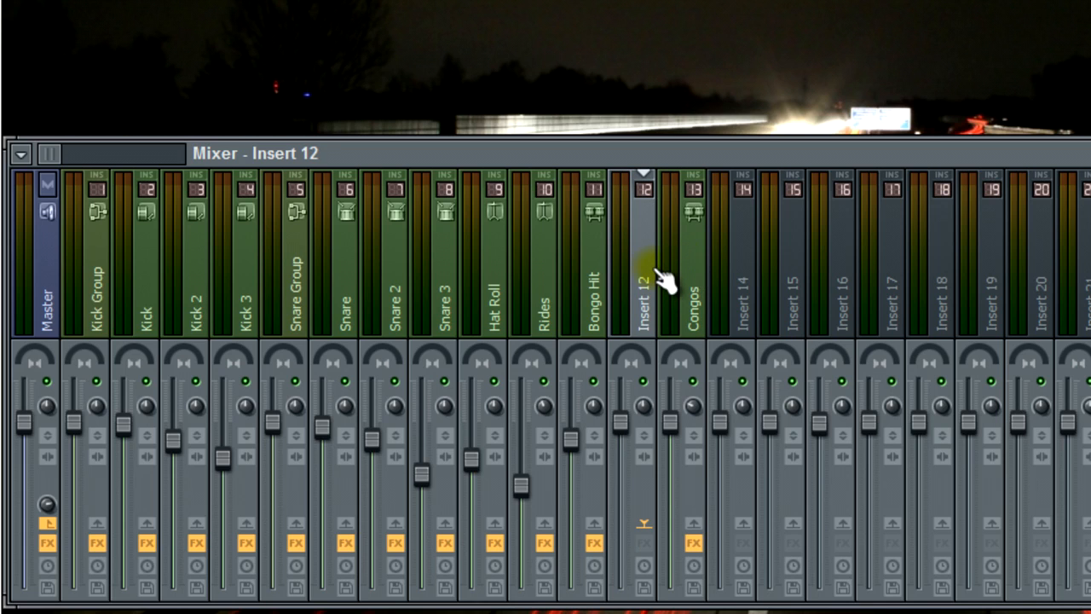
key("alt+Left")
key("alt+Left")
key("alt+Right")
key("alt+Right")
key("alt+Left")
key("alt+Left")
key("alt+Left")
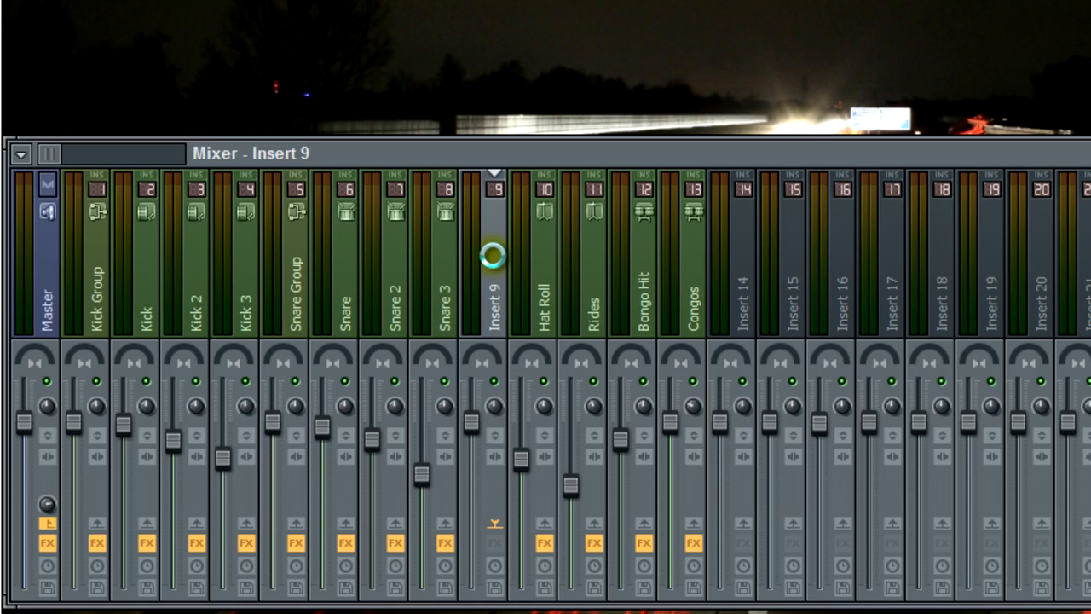
key("alt+Left")
key("alt+Left")
key("alt+Left")
key("alt+Left")
key("Home")
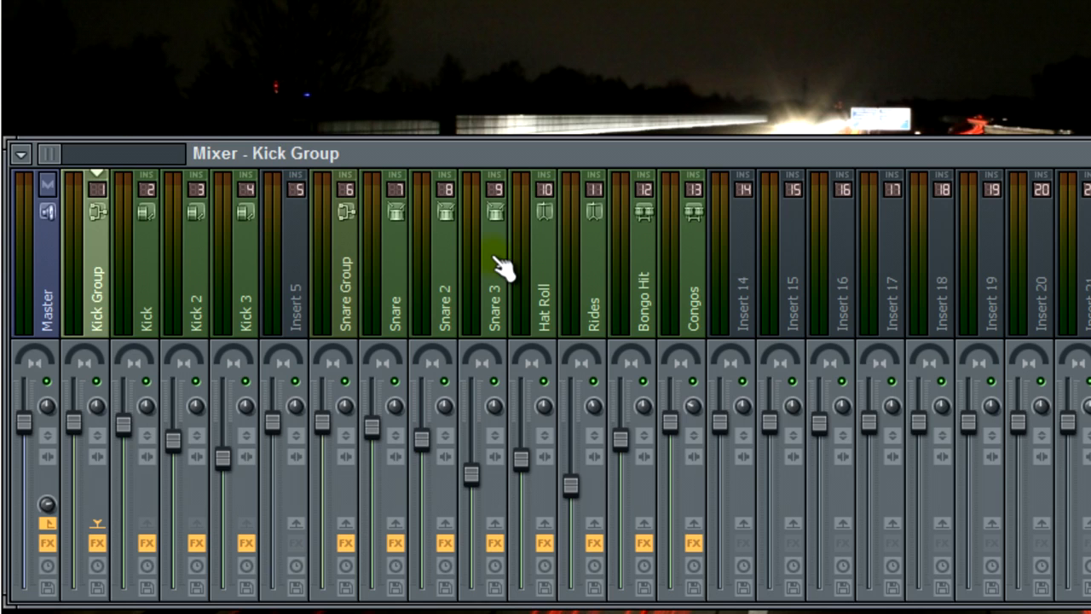
- Move the empty insert from slot 5 to mixer slot 1, ahead of Kick Group
left_click(297, 269)
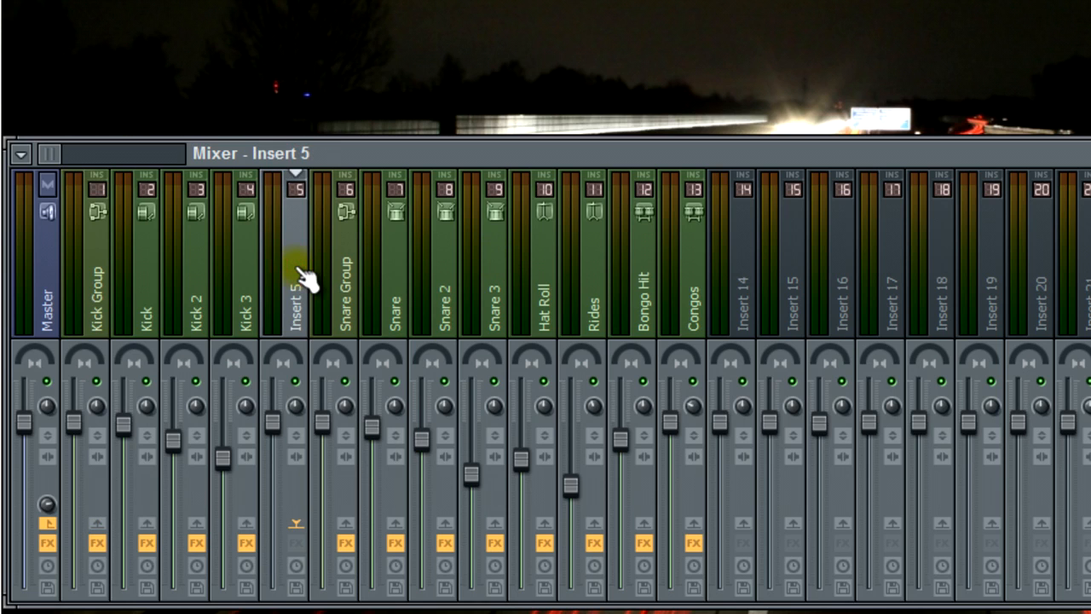
key("alt+Left")
key("alt+Left")
key("alt+Left")
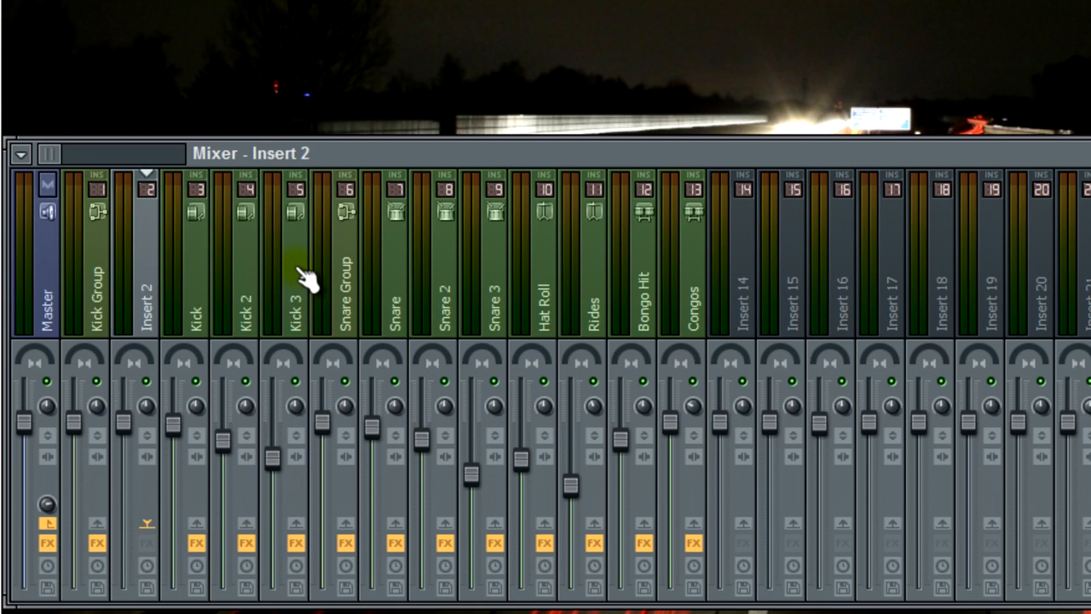
key("alt+Left")
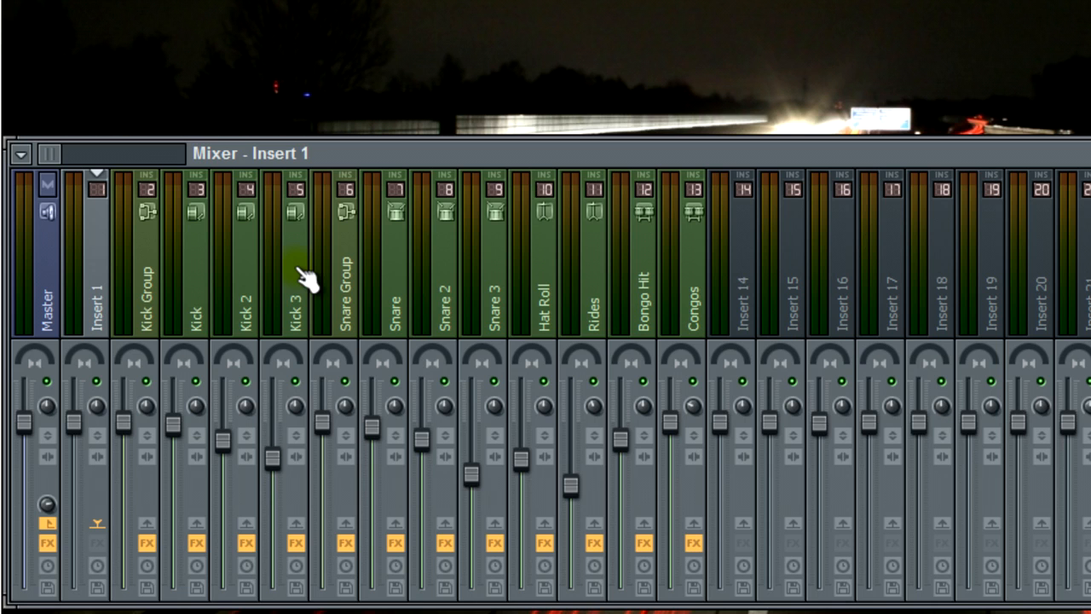
- Rename mixer Insert 1 as Final Drum Group
right_click(98, 268)
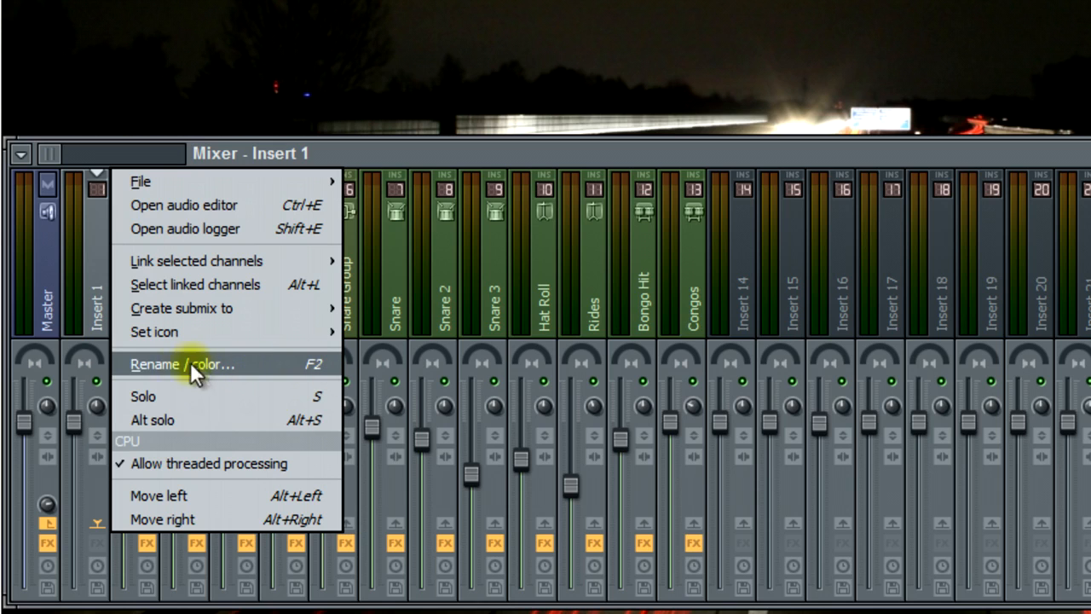
left_click(313, 369)
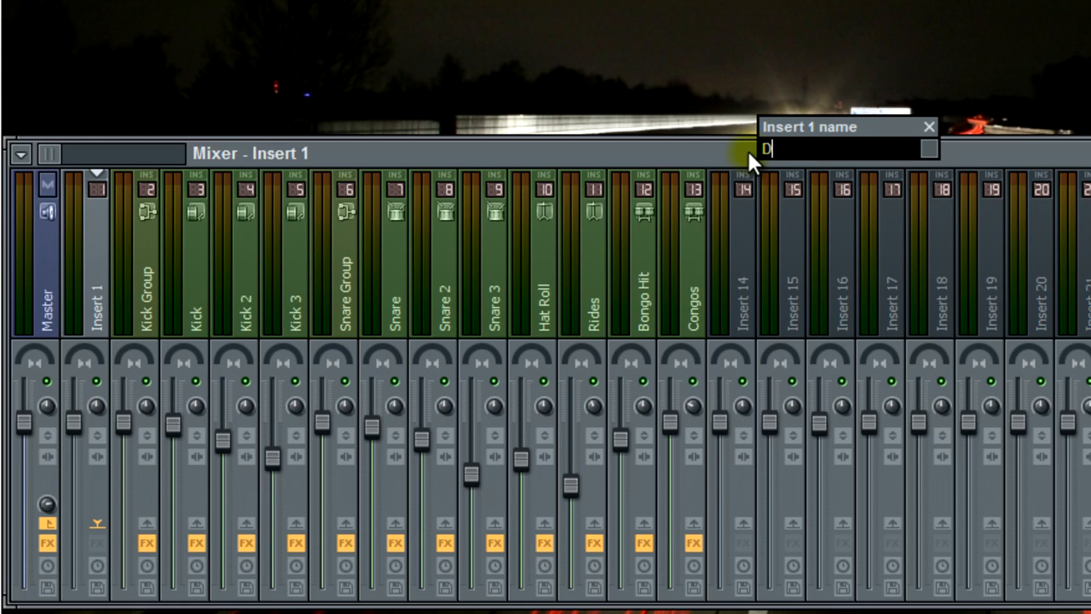
type("Drum")
key("BackSpace")
key("BackSpace")
key("BackSpace")
type("Final Drum Group")
key("Return")
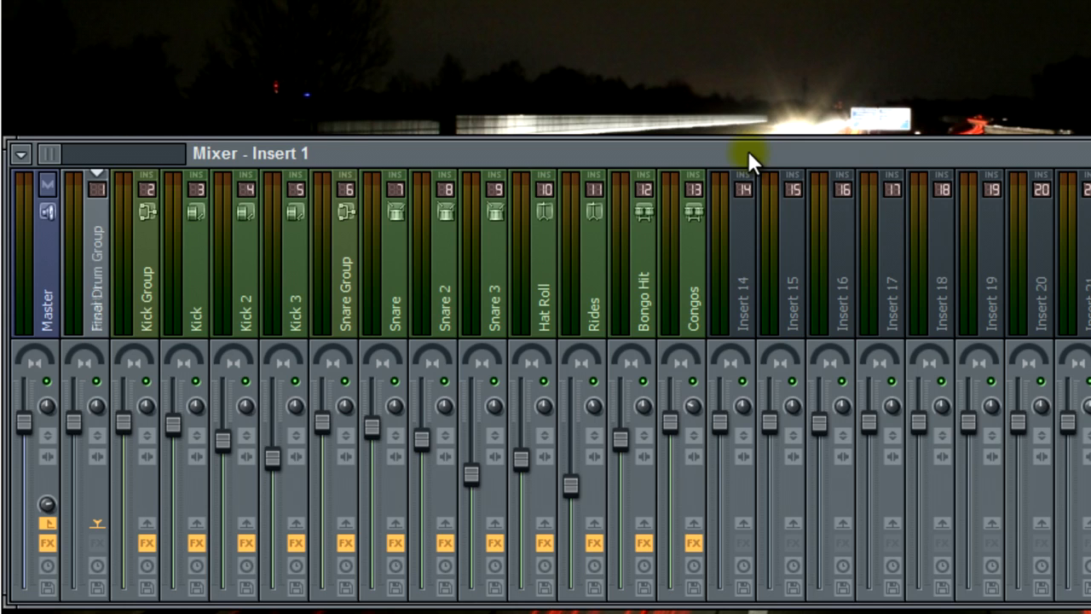
- Give the Final Drum Group mixer track a routing-style group icon
right_click(105, 205)
mouse_move(221, 331)
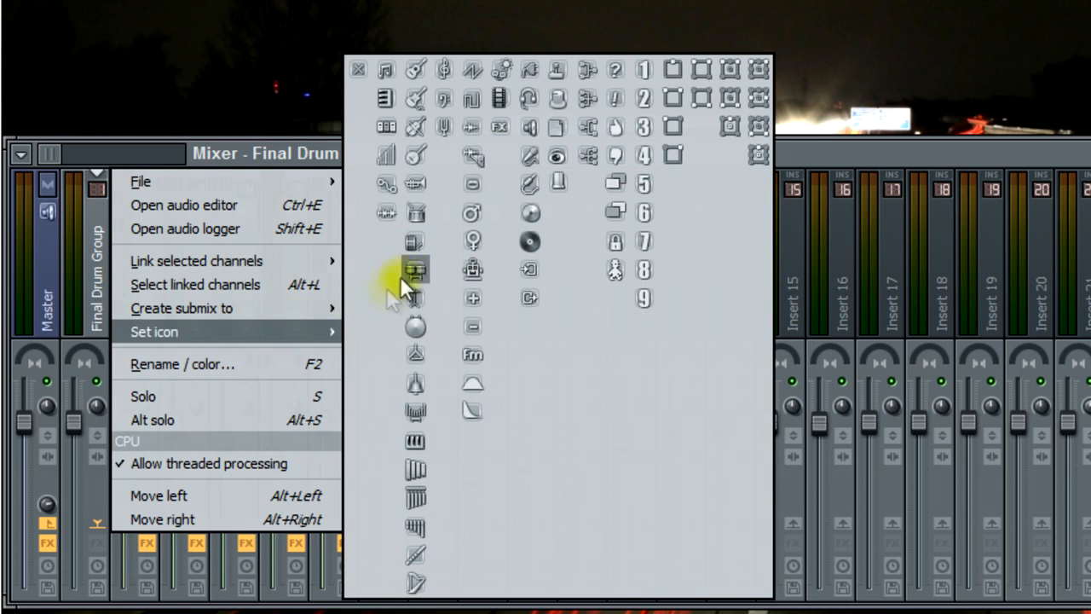
left_click(594, 98)
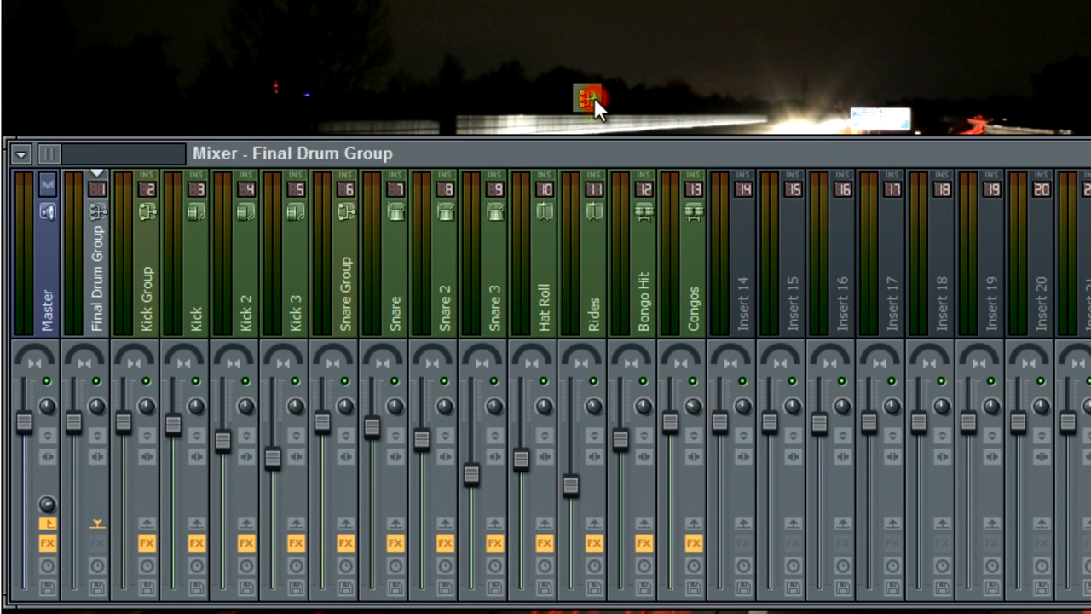
right_click(90, 266)
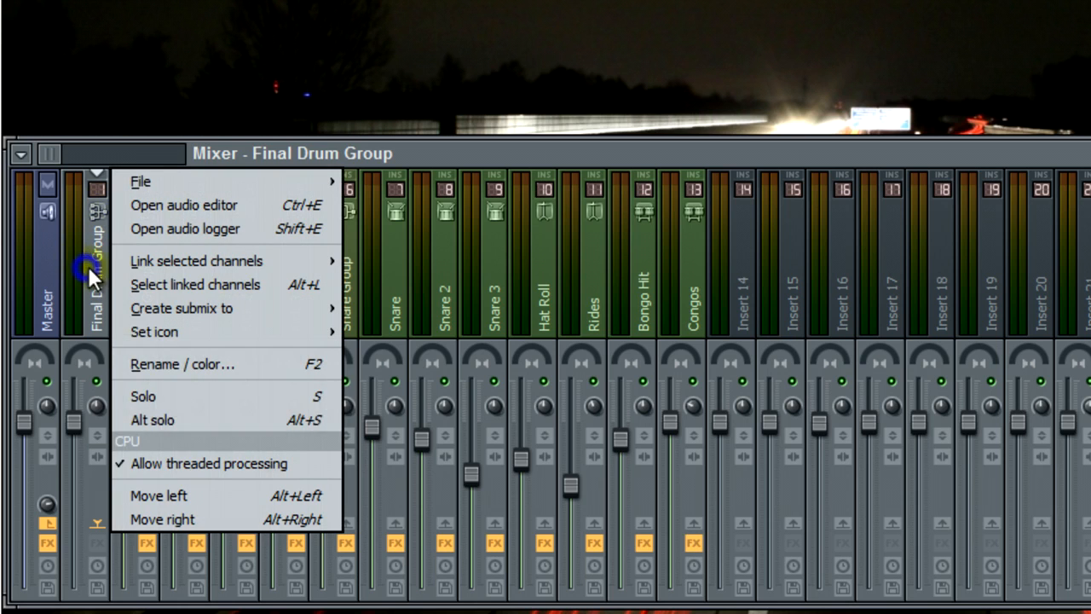
left_click(184, 363)
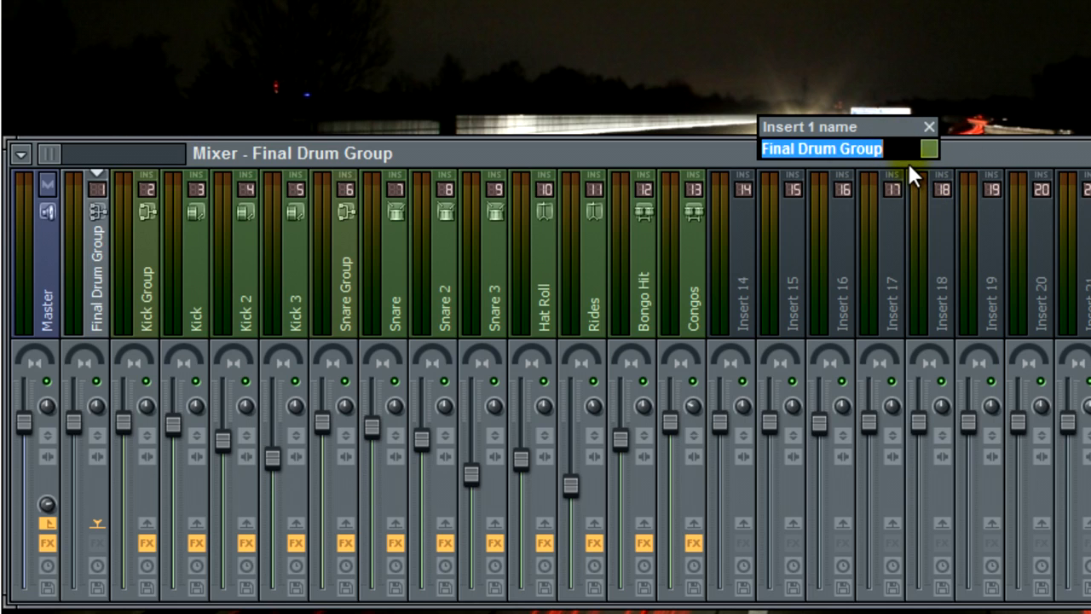
left_click(930, 150)
left_click(932, 198)
left_click(707, 223)
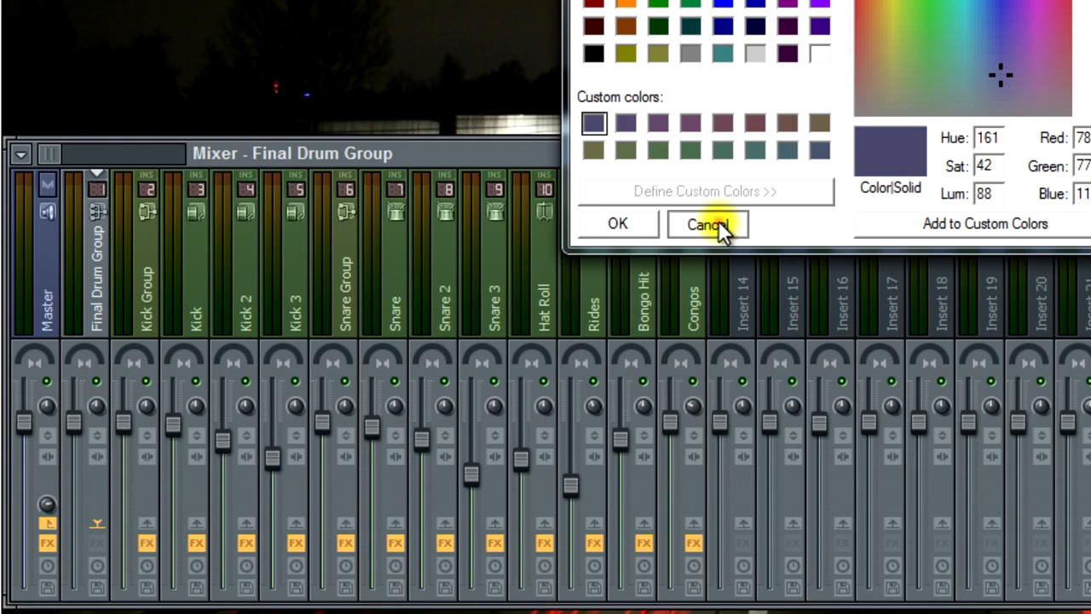
left_click(928, 152)
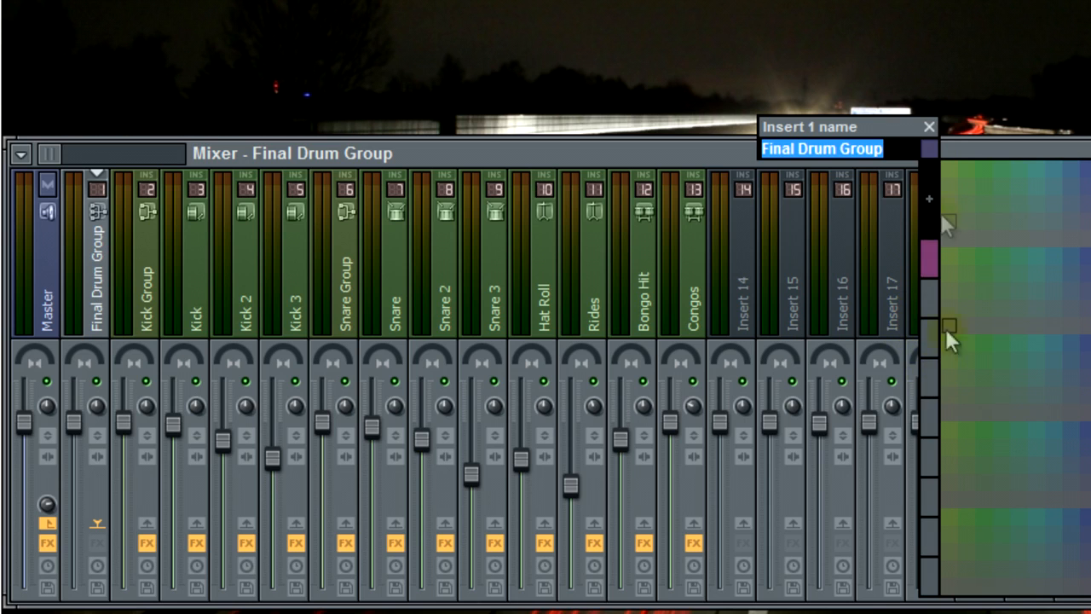
left_click(928, 127)
left_click(929, 126)
- Open the name and color settings of the Kick Group mixer track and confirm its existing color
left_click(142, 282)
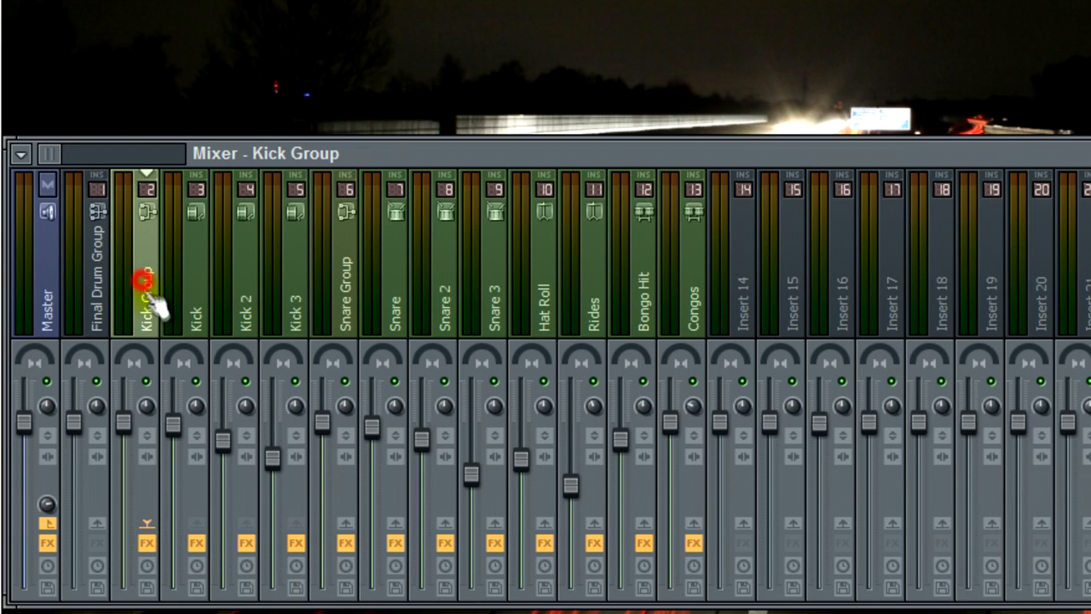
double_click(150, 299)
left_click(898, 147)
key("Return")
- Recolor the Final Drum Group track with a slightly lighter teal-green, starting from the Kick Group's olive-green shade
left_click(83, 245)
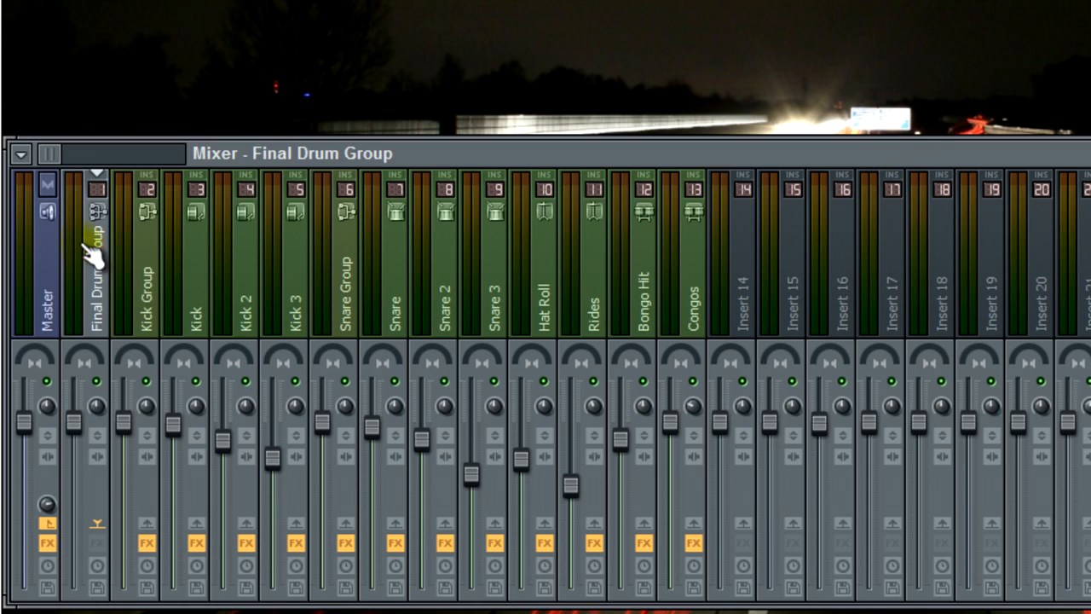
double_click(90, 247)
left_click(929, 152)
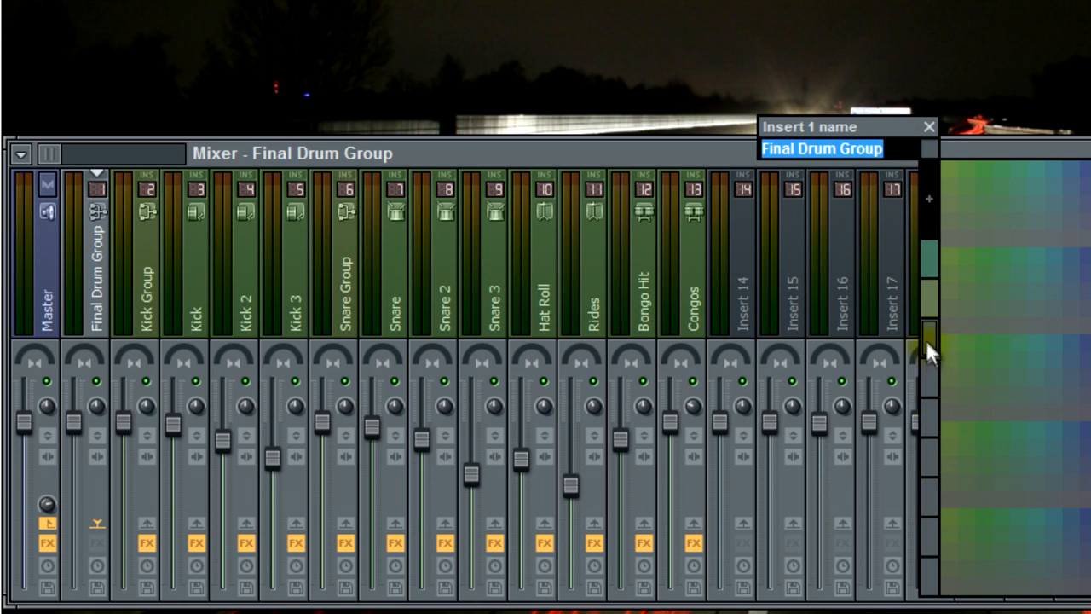
left_click(929, 296)
left_click(935, 145)
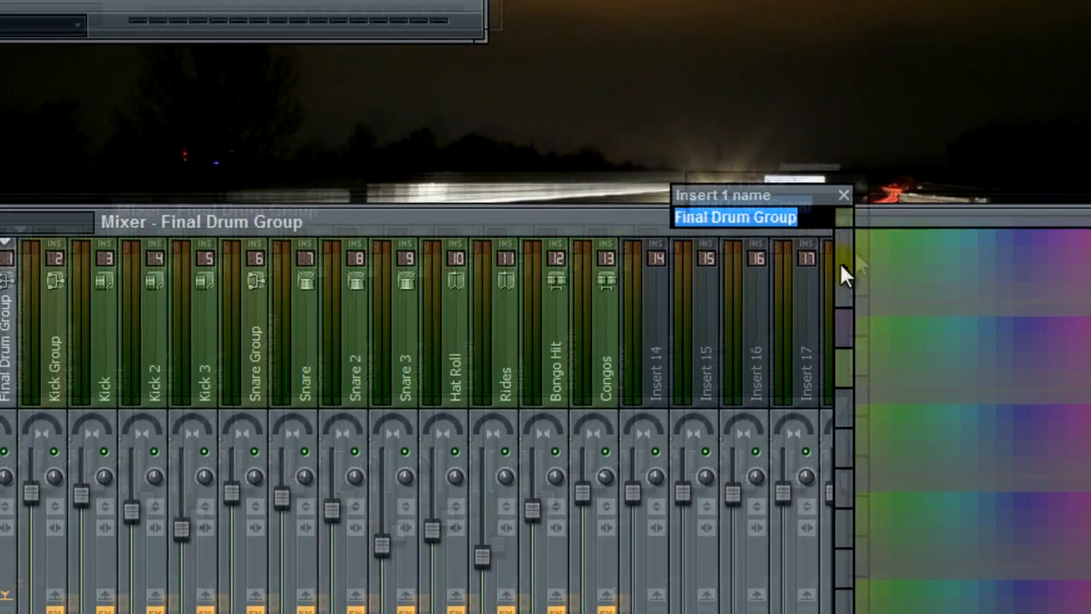
left_click(842, 265)
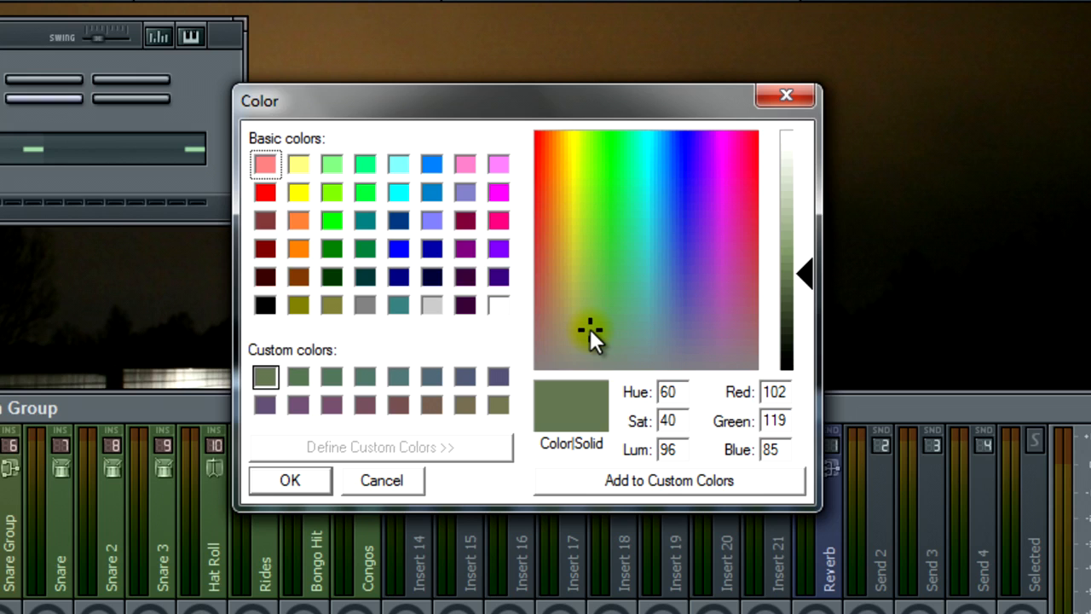
left_click_drag(590, 329, 623, 328)
left_click(801, 272)
left_click_drag(803, 274, 799, 268)
left_click(291, 479)
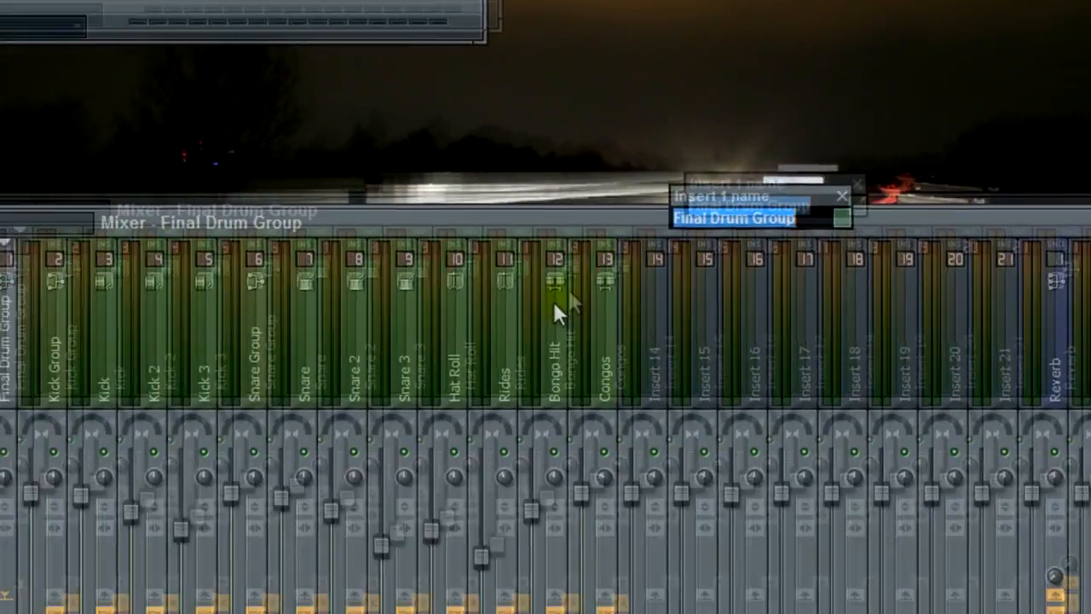
key("Return")
- Route the Kick Group mixer track only to the Final Drum Group track
left_click(55, 342)
left_click(136, 344)
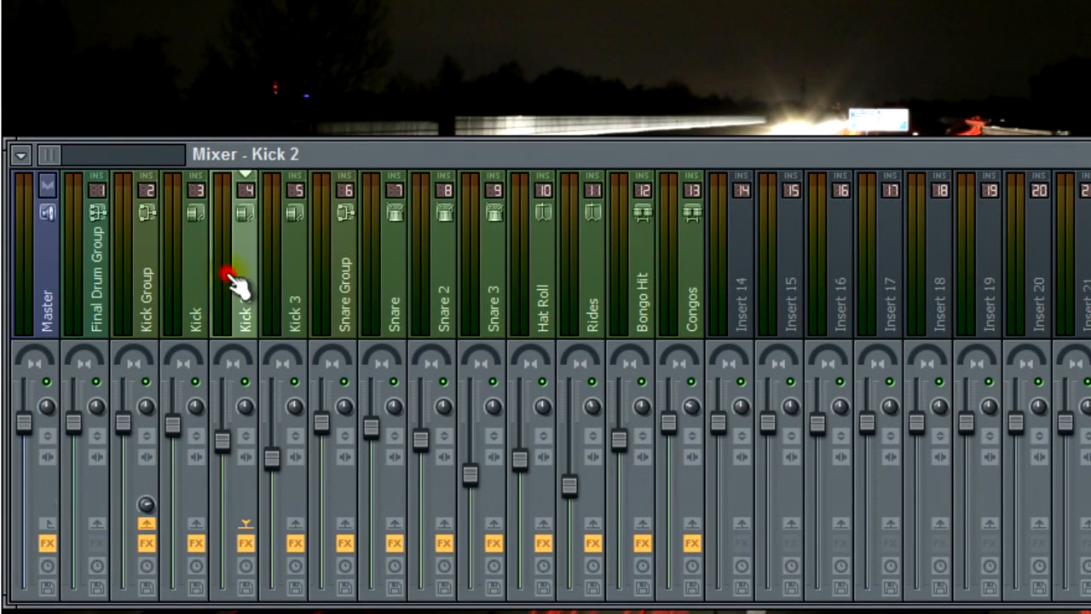
left_click(97, 290)
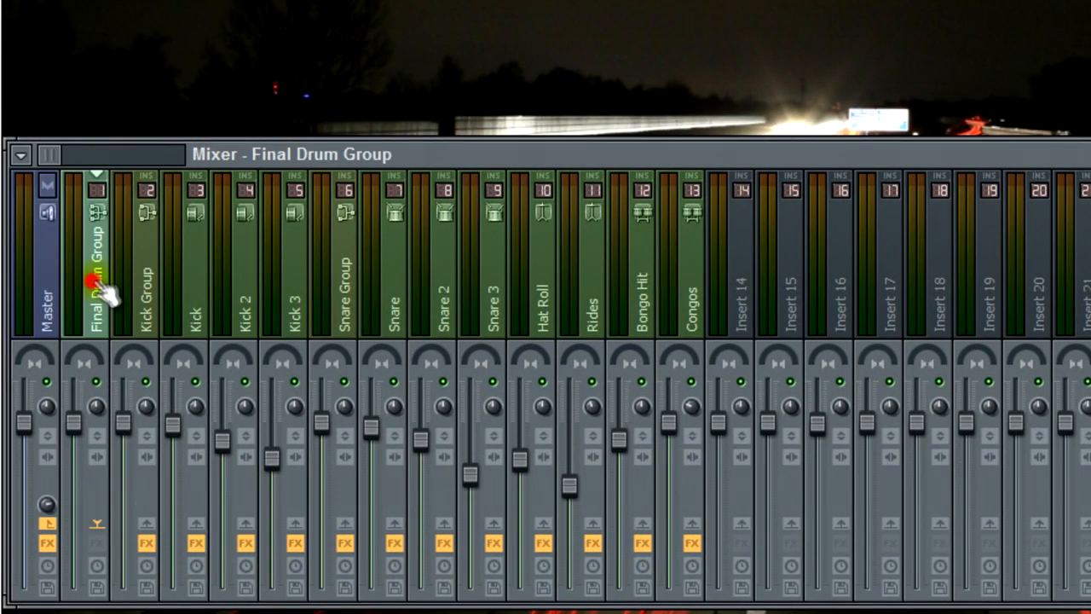
left_click(162, 285)
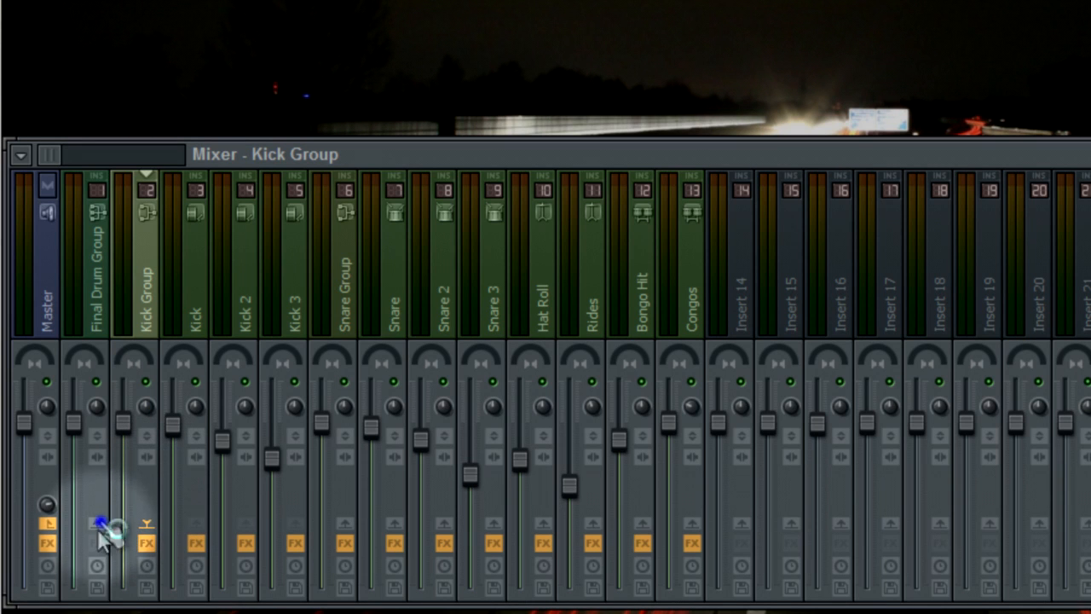
right_click(99, 524)
left_click(117, 529)
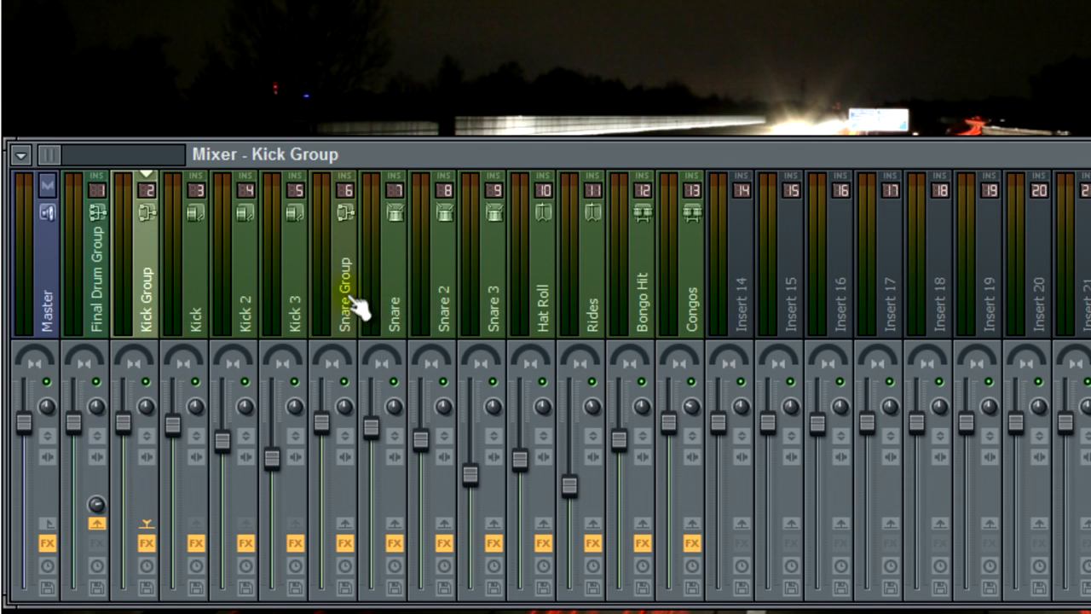
- Route the Snare Group mixer track only to the Final Drum Group track
left_click(494, 302)
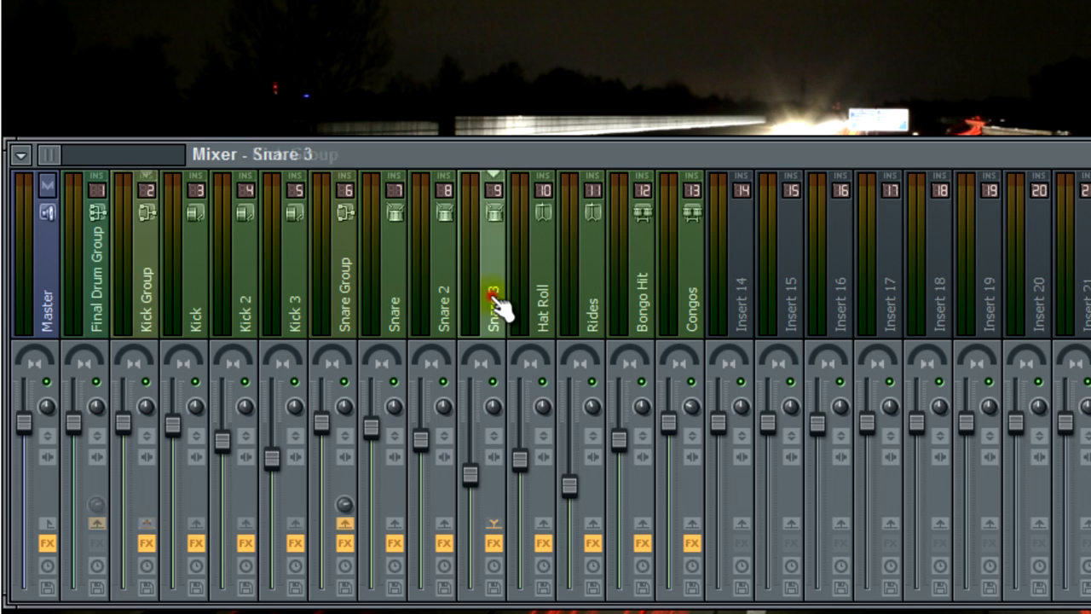
left_click(325, 304)
right_click(98, 522)
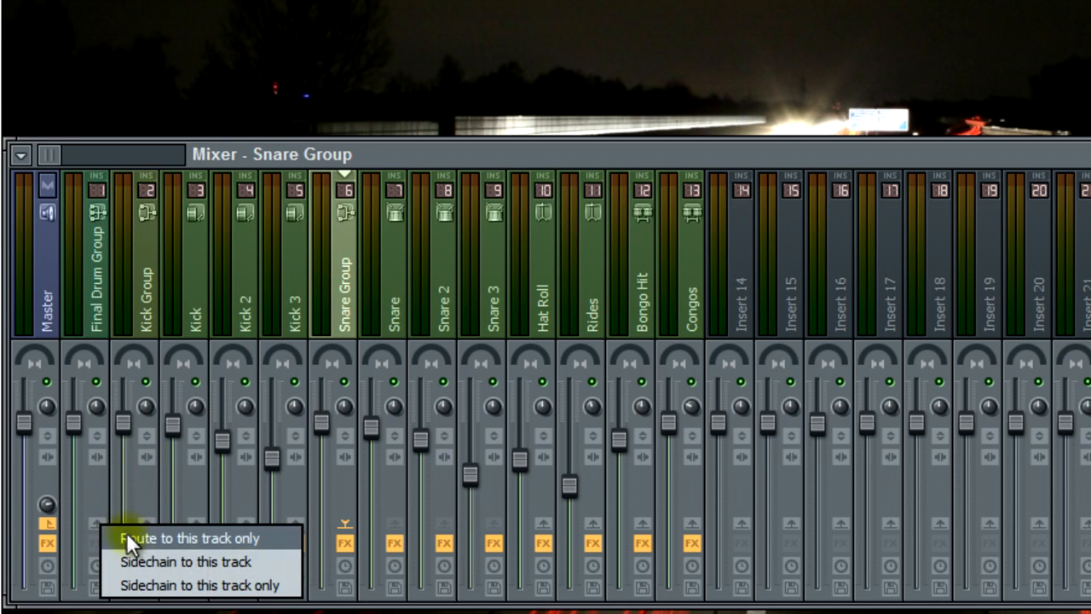
left_click(124, 536)
- Route the Hat Roll mixer track only to the Final Drum Group track
left_click(540, 294)
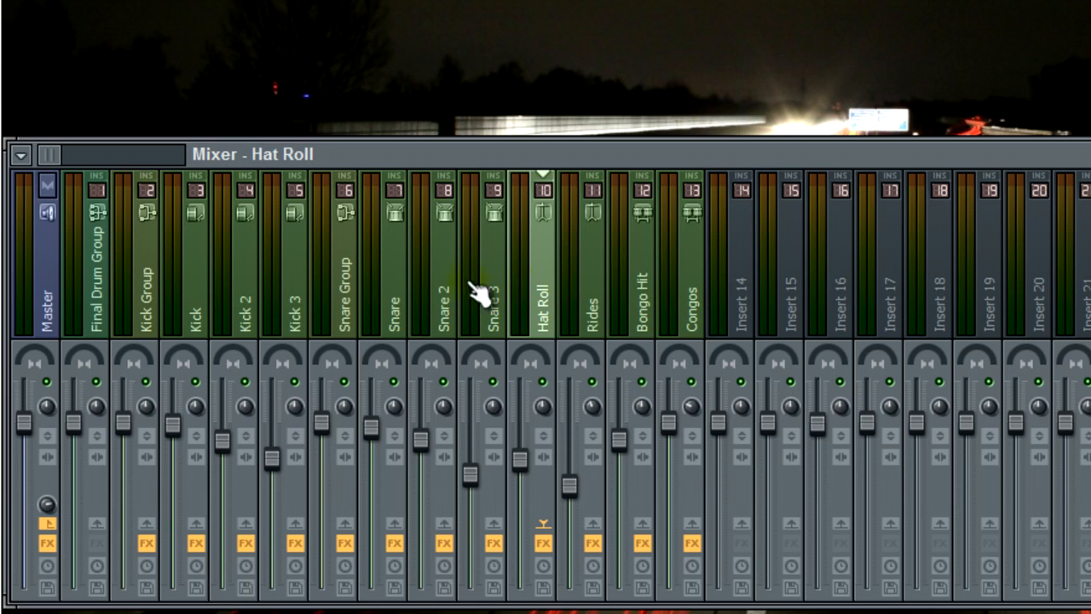
right_click(98, 521)
left_click(127, 533)
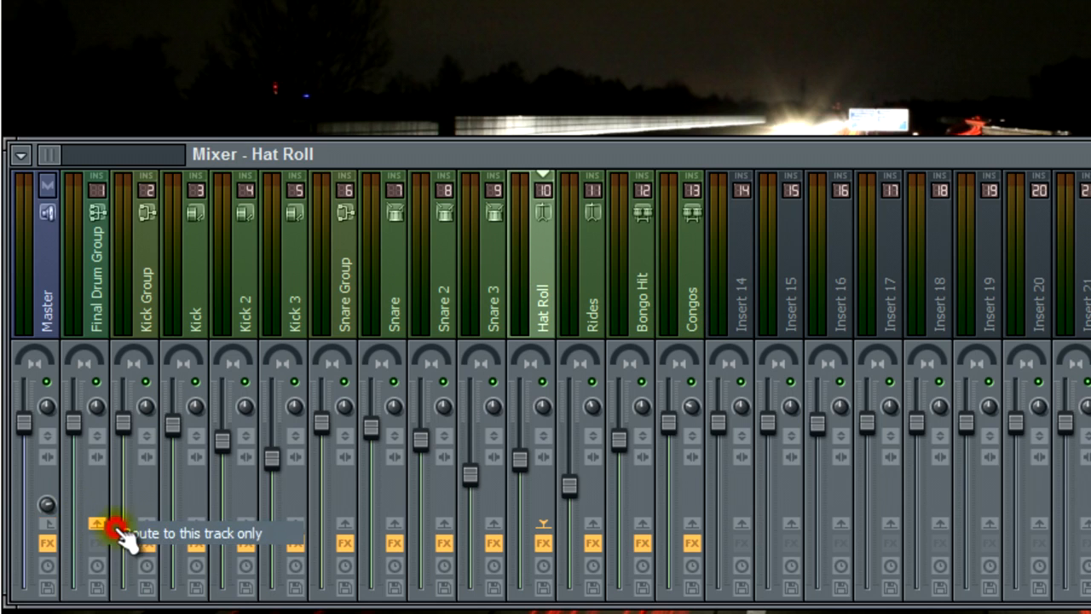
- Route the Rides mixer track only to the Final Drum Group track
left_click(591, 307)
right_click(105, 519)
left_click(128, 528)
- Route the Bongo Hit mixer track only to the Final Drum Group track
left_click(644, 305)
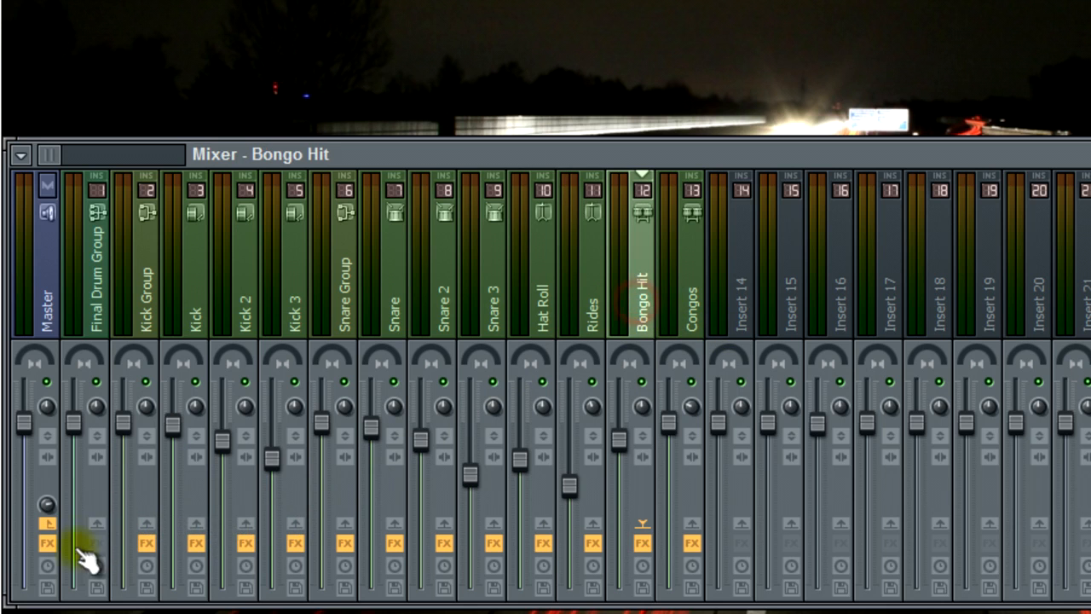
right_click(98, 522)
left_click(128, 530)
- Route the Congos mixer track only to the Final Drum Group track
left_click(692, 300)
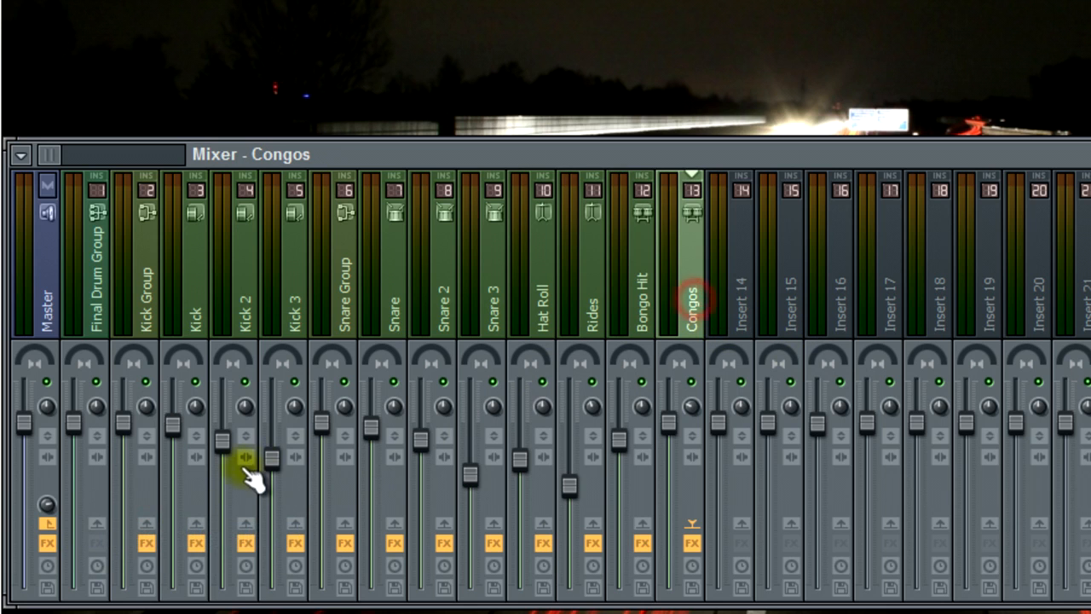
right_click(97, 522)
left_click(122, 529)
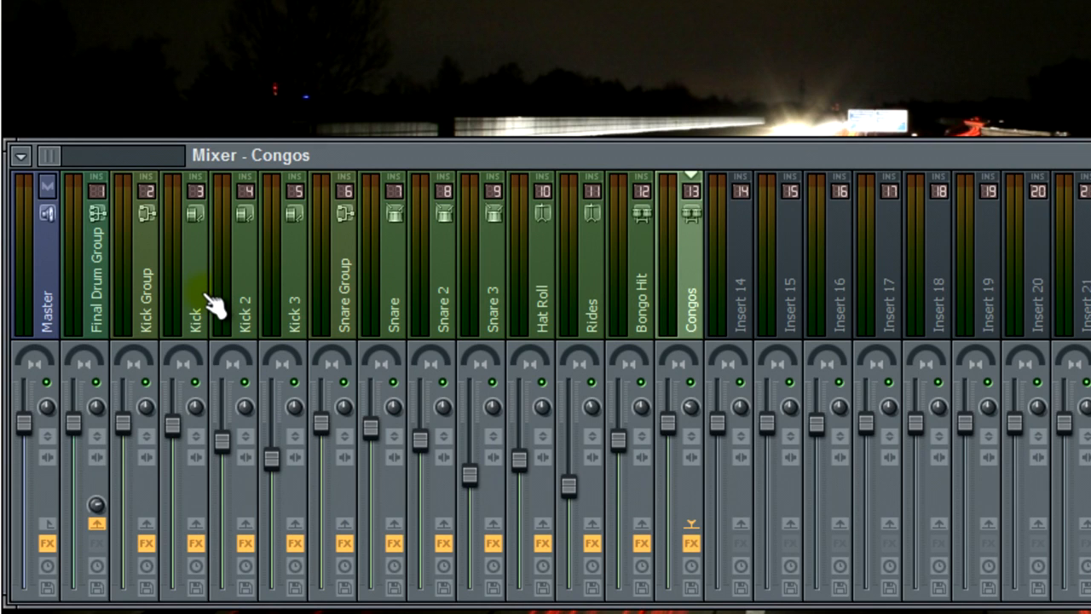
- Insert CamelCrusher in the first effect slot of the Final Drum Group track and switch off its distortion section
left_click(104, 311)
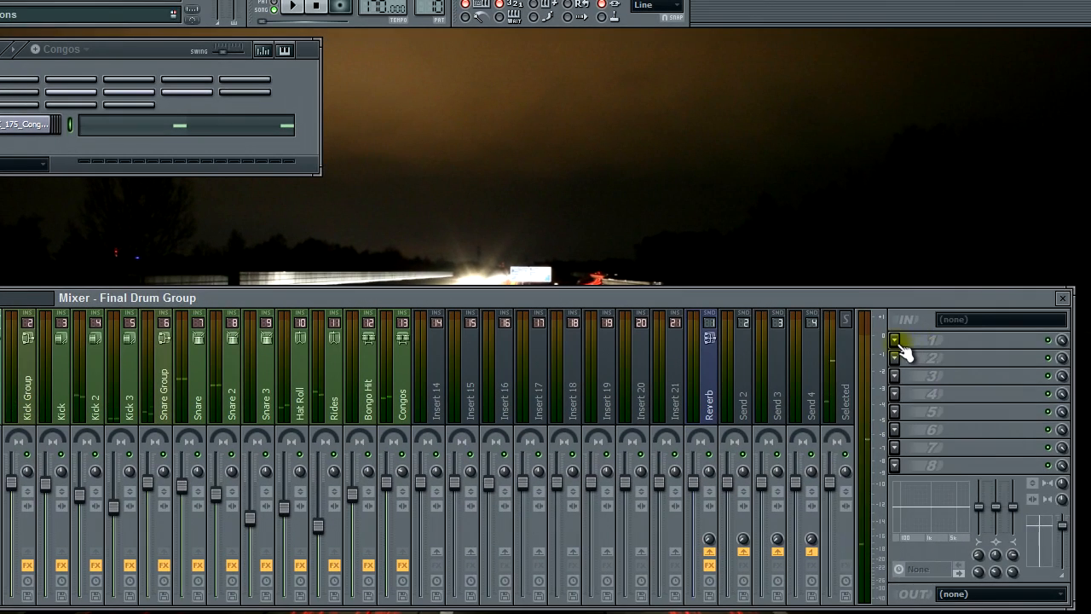
left_click(899, 339)
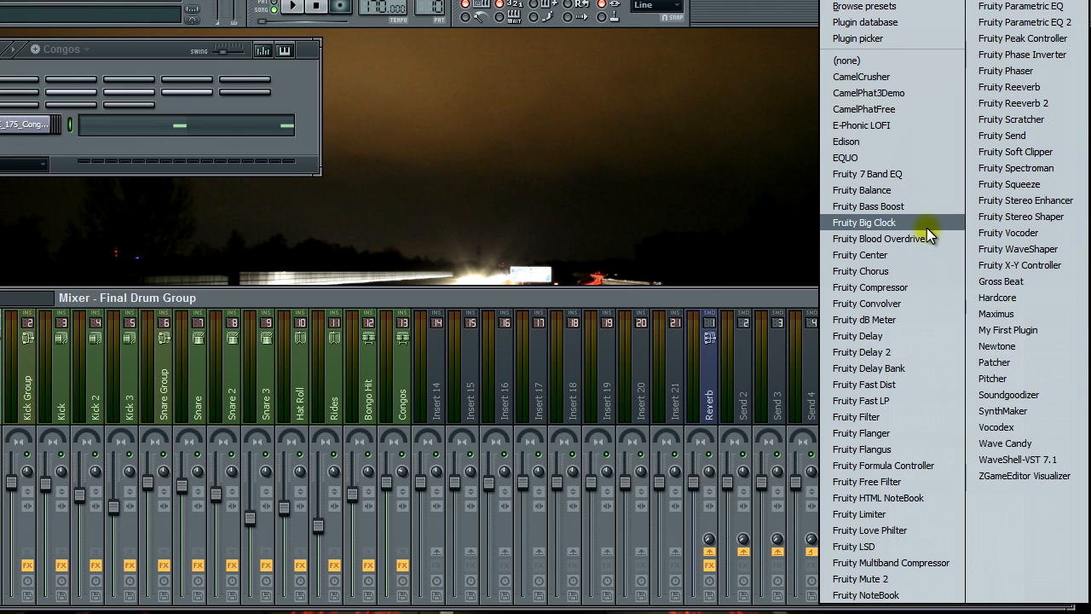
left_click(912, 79)
left_click(292, 6)
left_click_drag(164, 150, 503, 117)
left_click(292, 6)
left_click(352, 278)
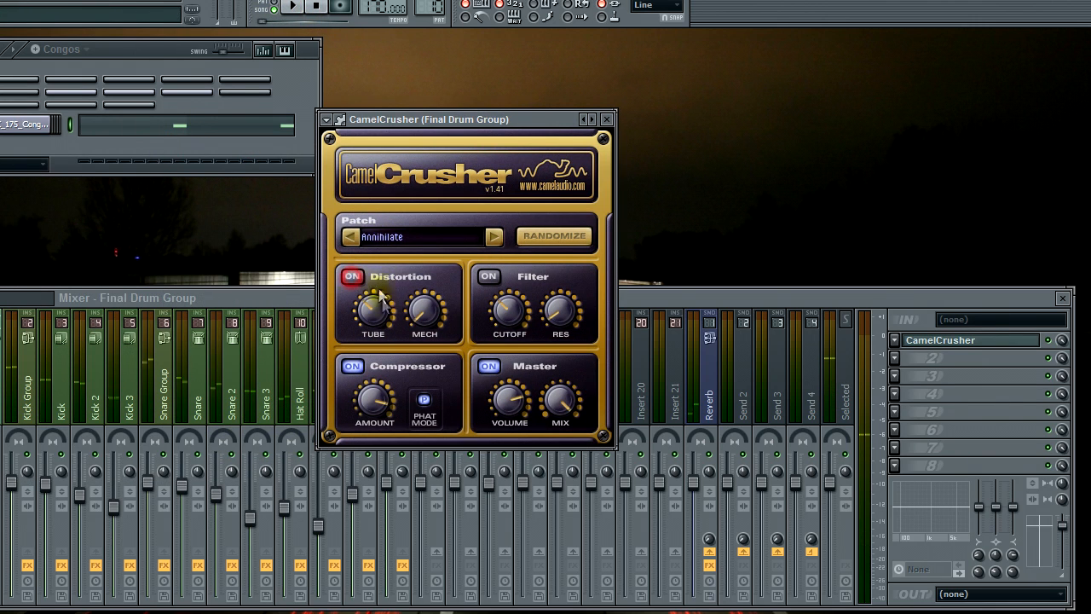
- Adjust CamelCrusher's compressor amount by ear while the beat plays, with the master volume at 0 dB, and close the plugin
mouse_move(379, 399)
left_mouse_down()
mouse_move(385, 475)
mouse_move(389, 357)
mouse_move(405, 412)
left_mouse_up()
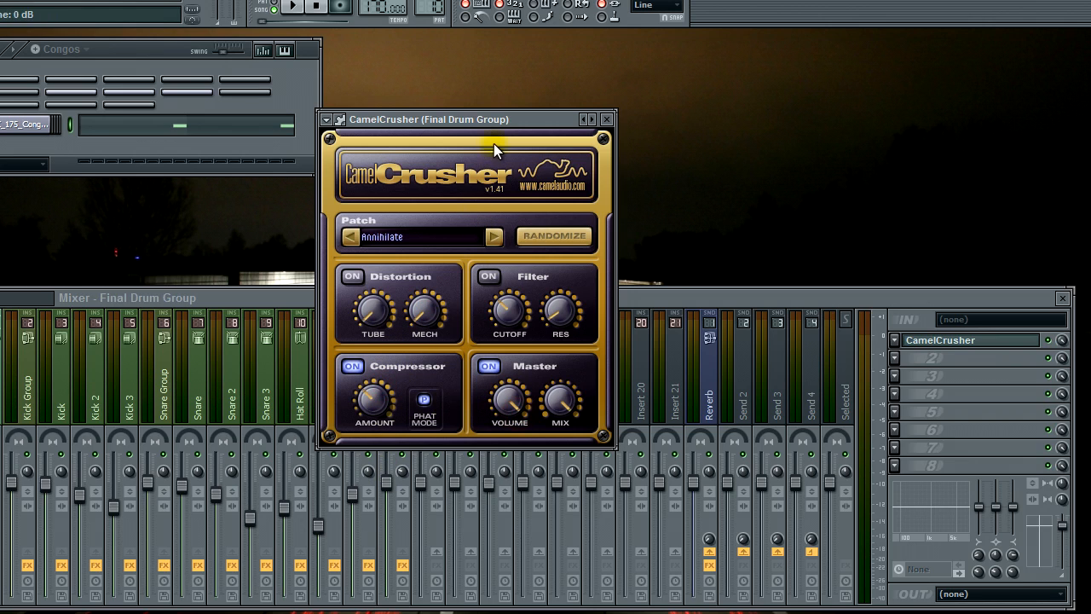
left_click(294, 7)
left_click_drag(377, 414, 339, 379)
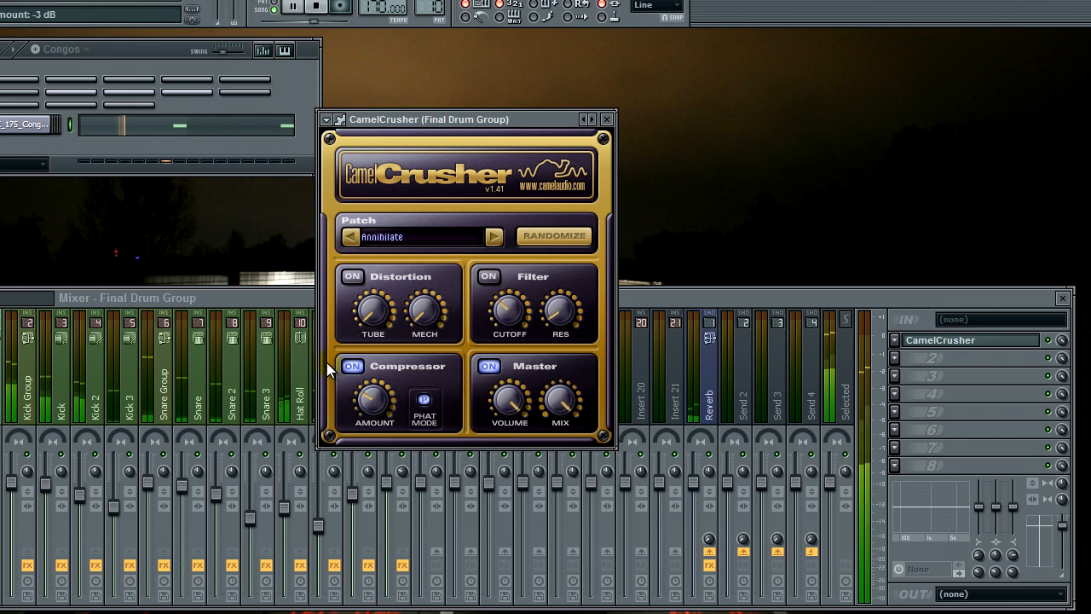
left_click_drag(326, 363, 325, 340)
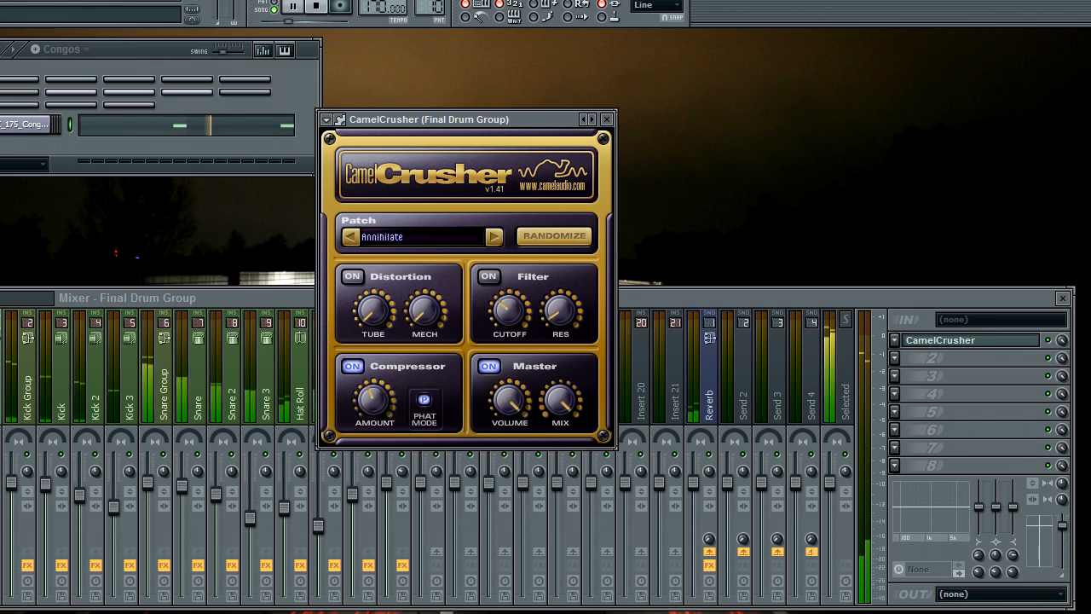
left_click(321, 7)
left_click(606, 118)
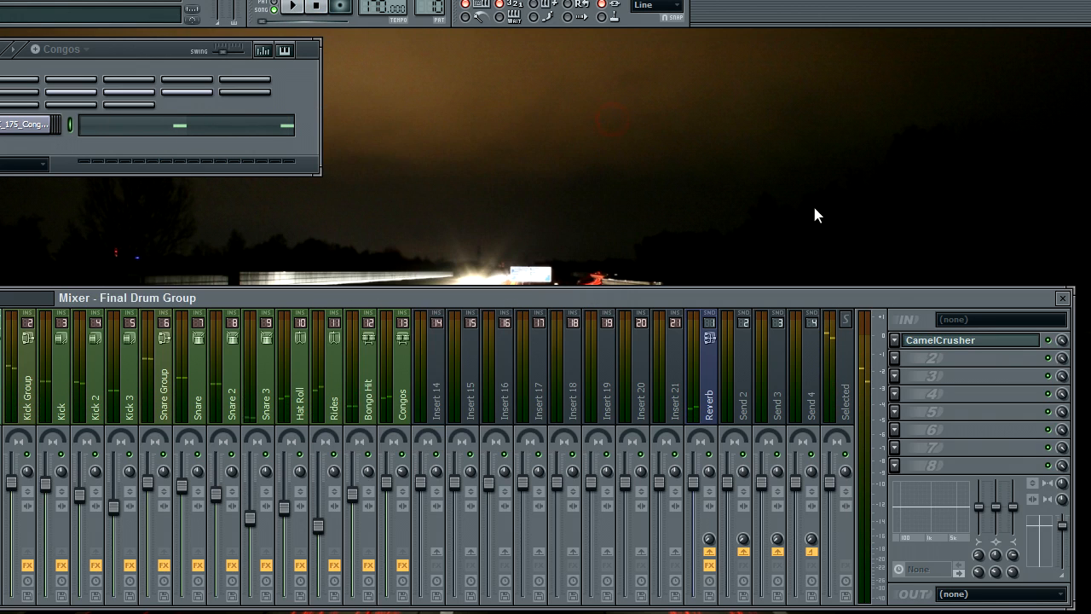
- Try Fruity Multiband Compressor in the second effect slot of the Final Drum Group track
left_click(894, 358)
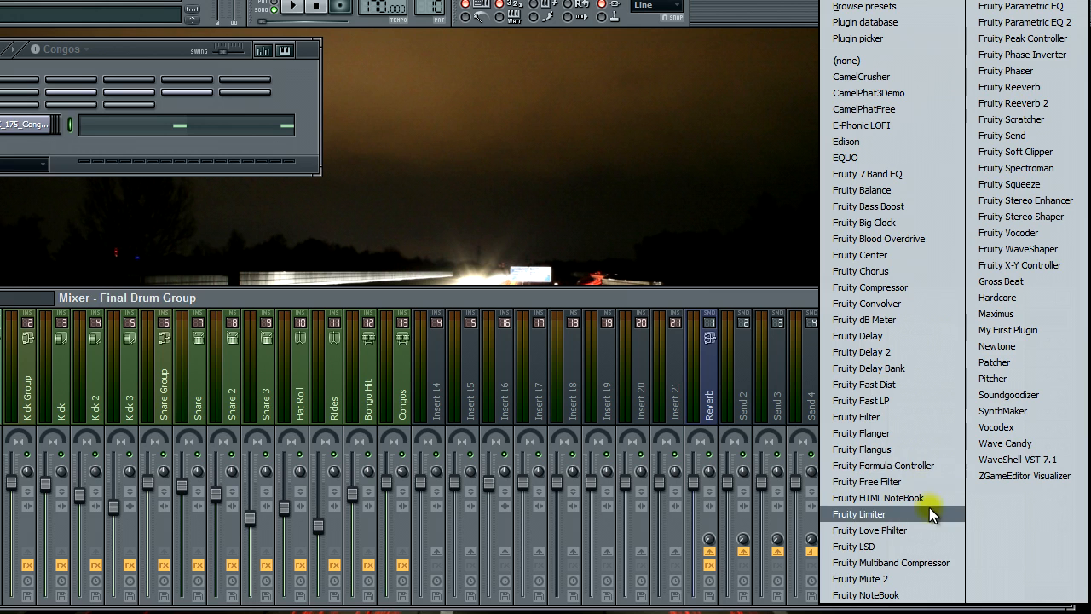
left_click(926, 563)
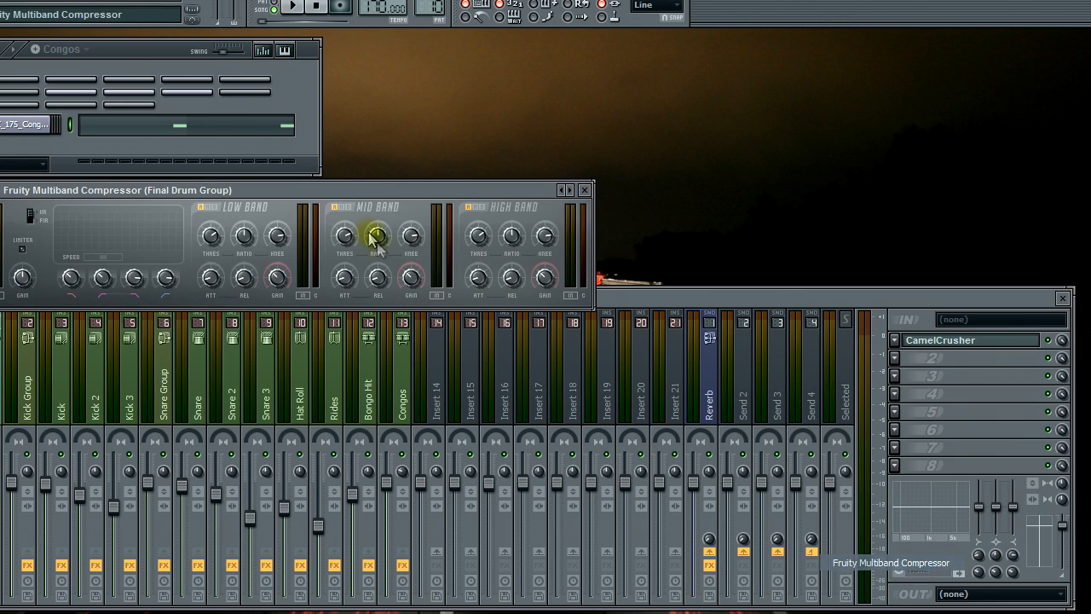
left_click_drag(378, 207, 726, 128)
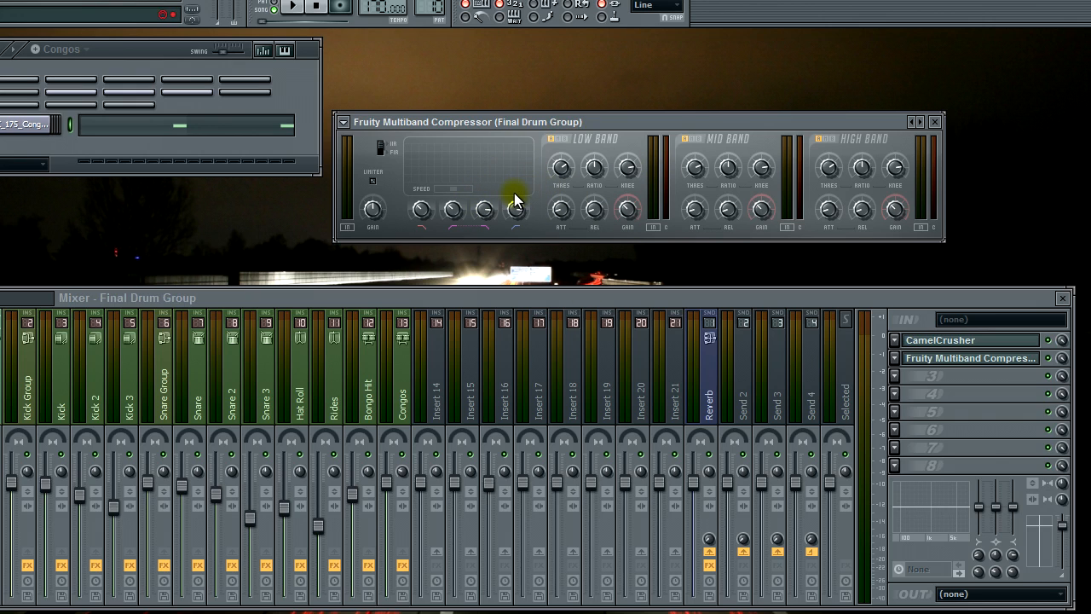
left_click(936, 122)
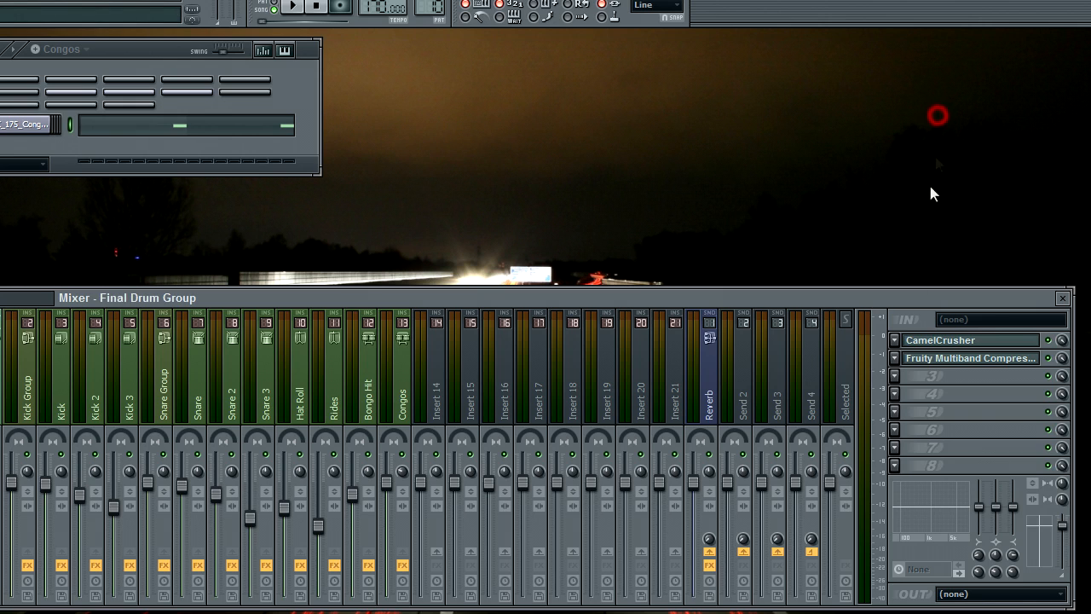
- Load Fruity Parametric EQ 2 into the second effect slot of the Final Drum Group track
left_click(894, 358)
mouse_move(946, 281)
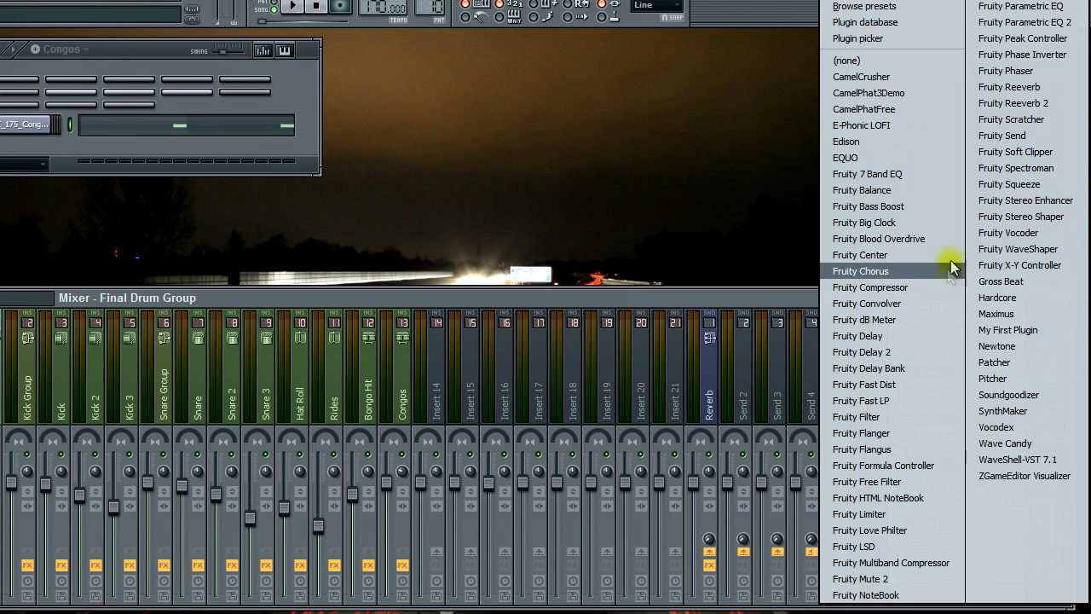
left_click(1069, 24)
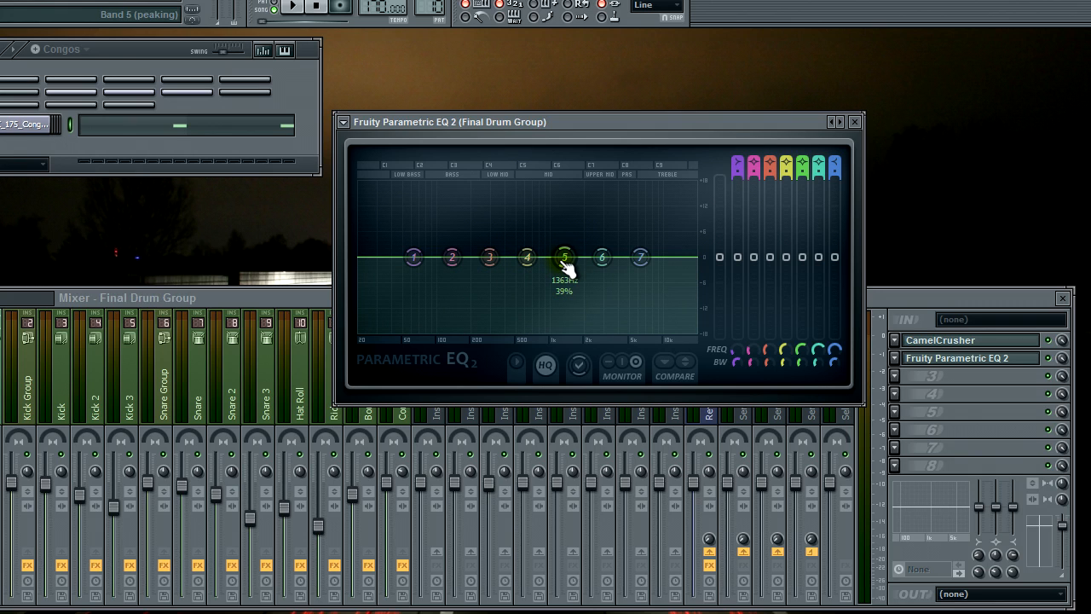
- Try a gentle band 5 cut around 2 kHz in the Parametric EQ 2 and adjust the upper bands' widths
left_click_drag(565, 275, 593, 298)
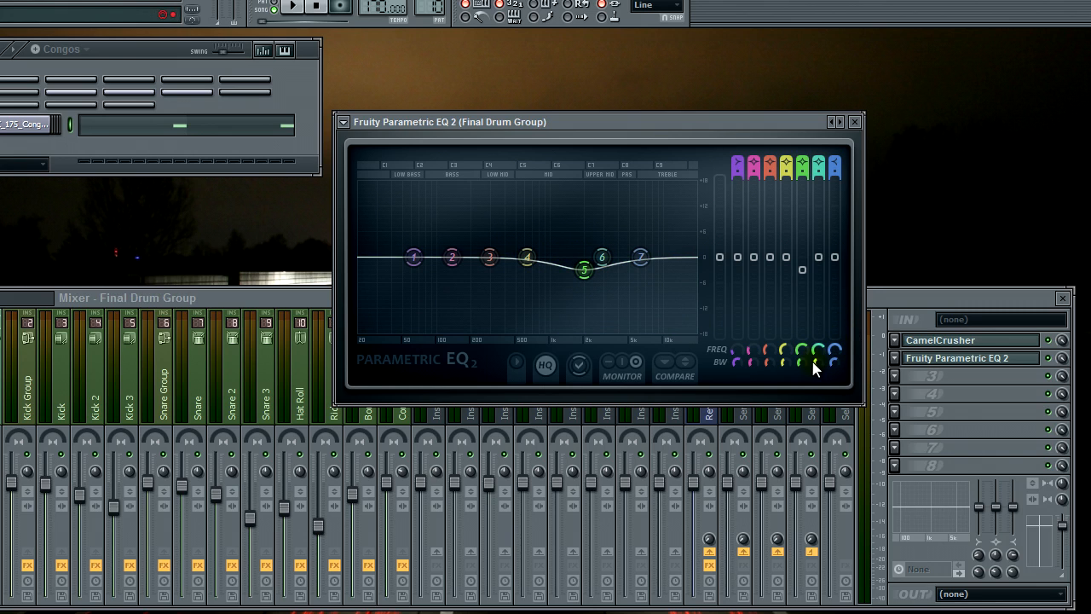
left_click_drag(817, 360, 813, 326)
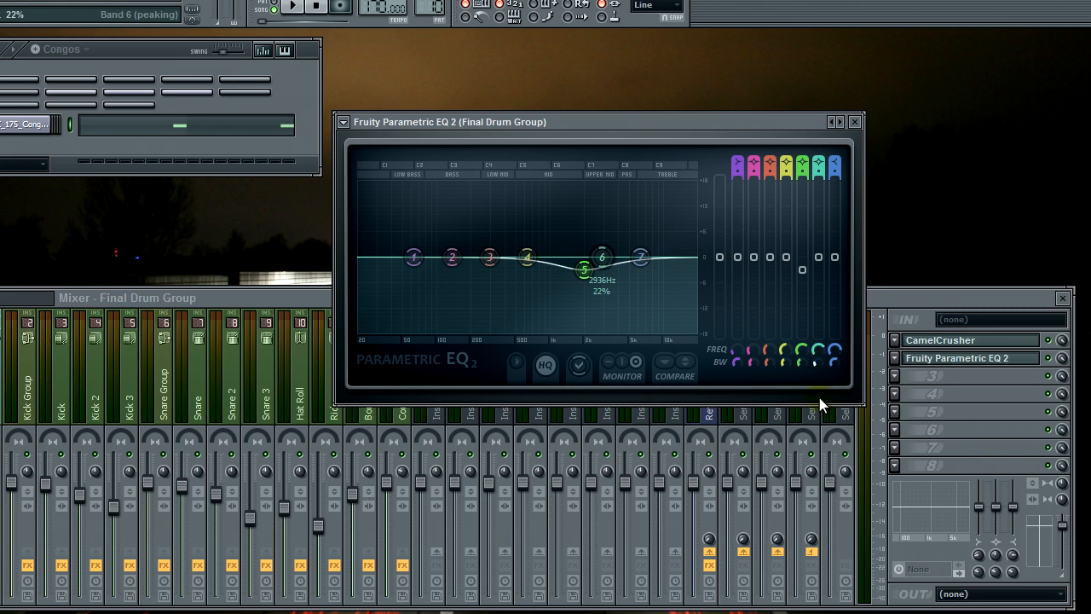
left_click_drag(806, 359, 808, 387)
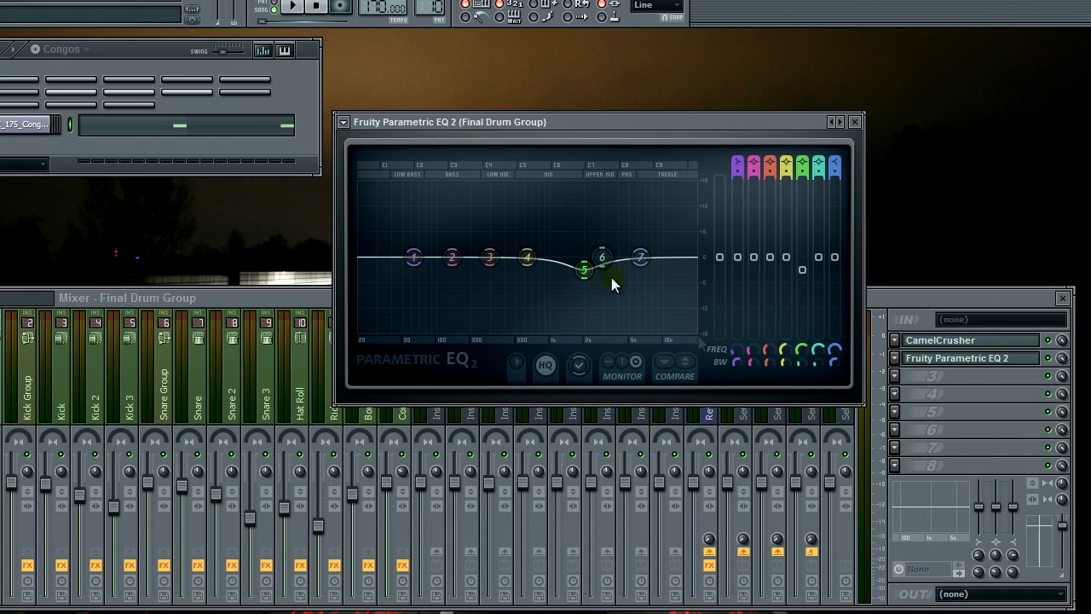
left_click_drag(797, 360, 794, 348)
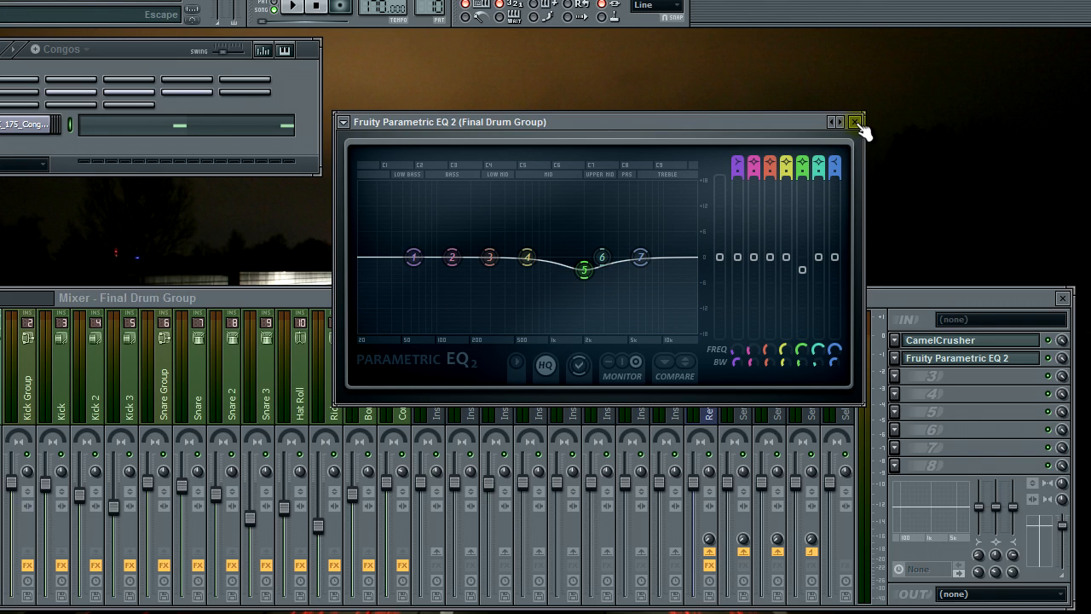
- Reset band 5 of the Parametric EQ 2 and close the equalizer
right_click(585, 269)
left_click(618, 291)
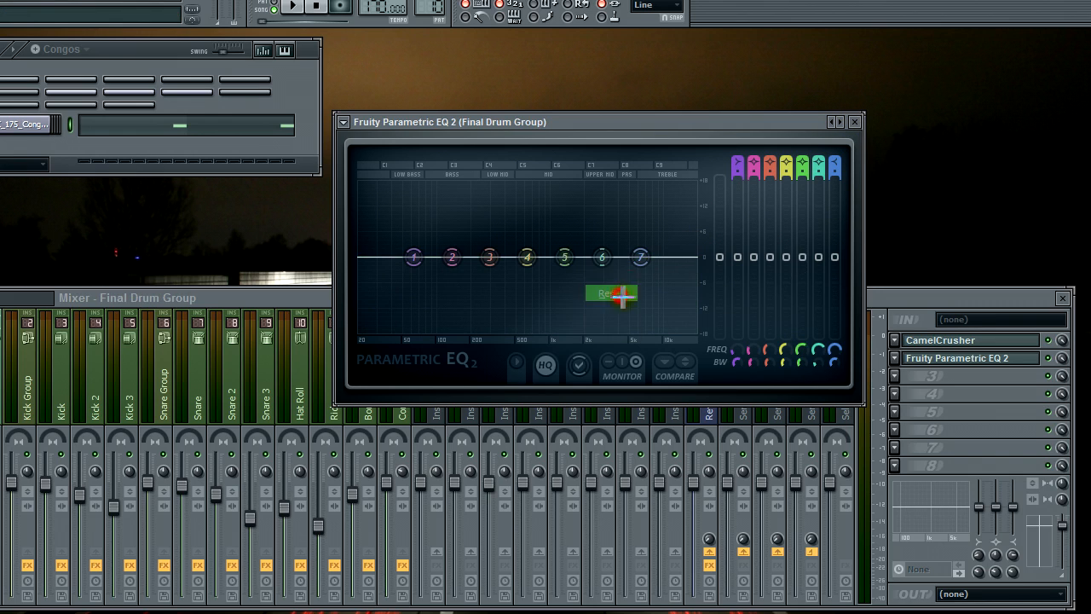
left_click(855, 122)
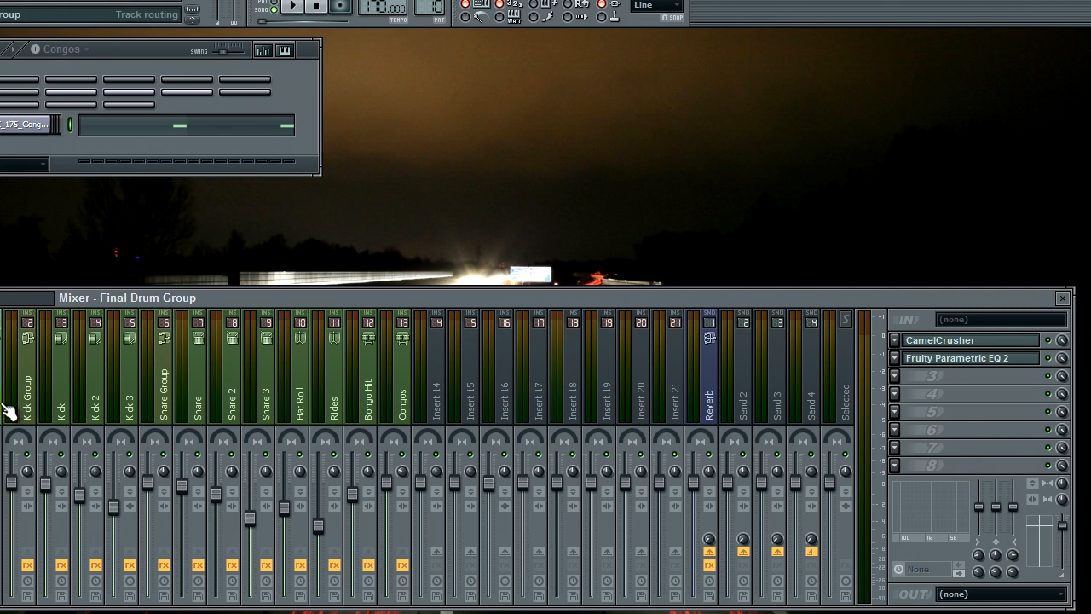
- Compare the effect chains on the Snare, Final Drum Group, Kick, Kick 2 and Kick 3 mixer tracks
left_click(197, 408)
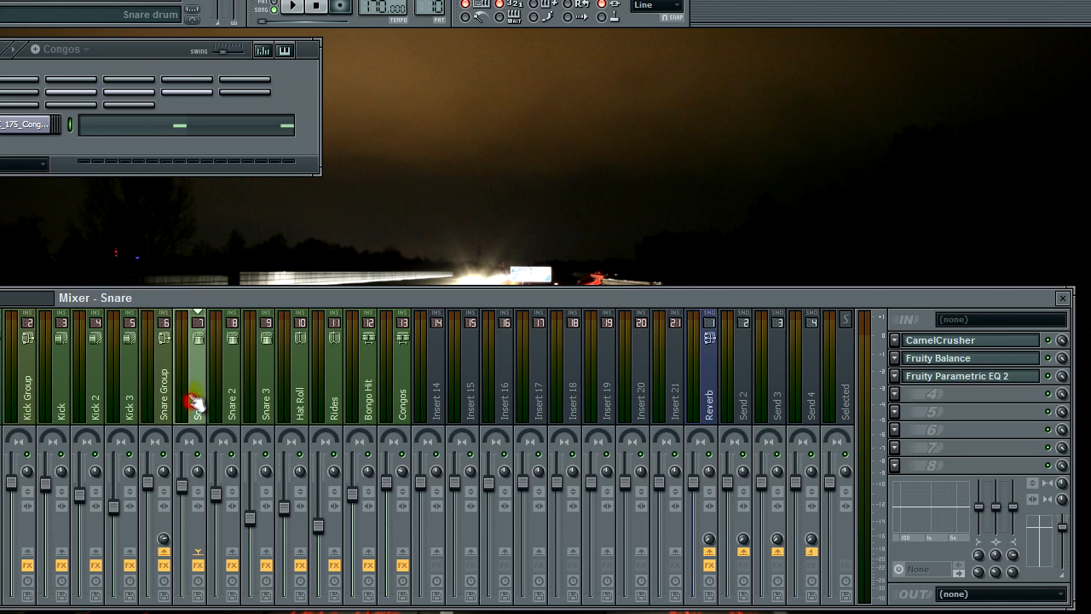
left_click(1, 411)
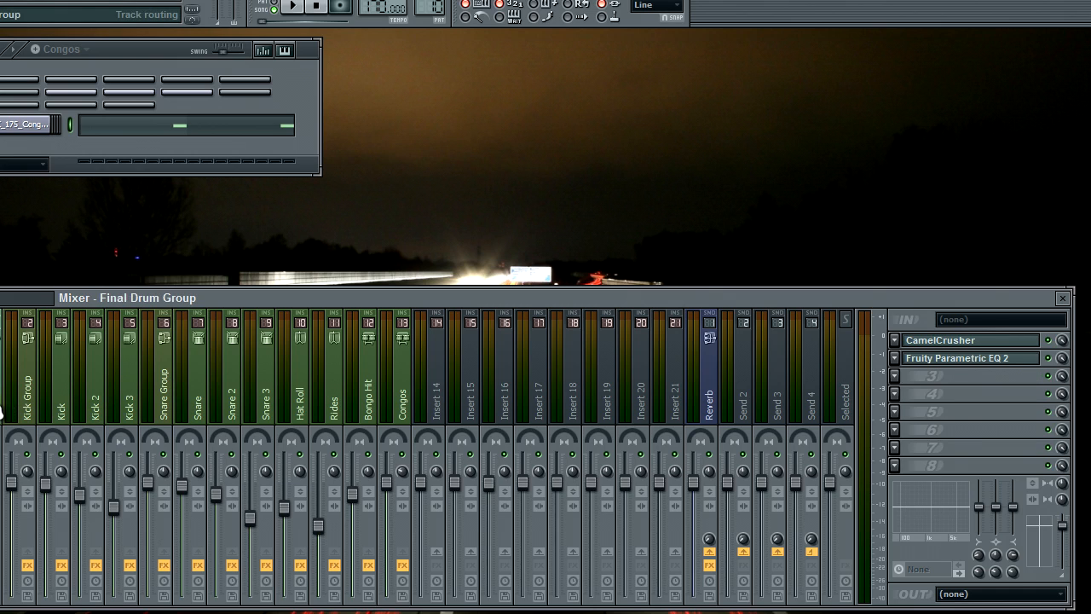
left_click(85, 411)
left_click(64, 414)
left_click(128, 420)
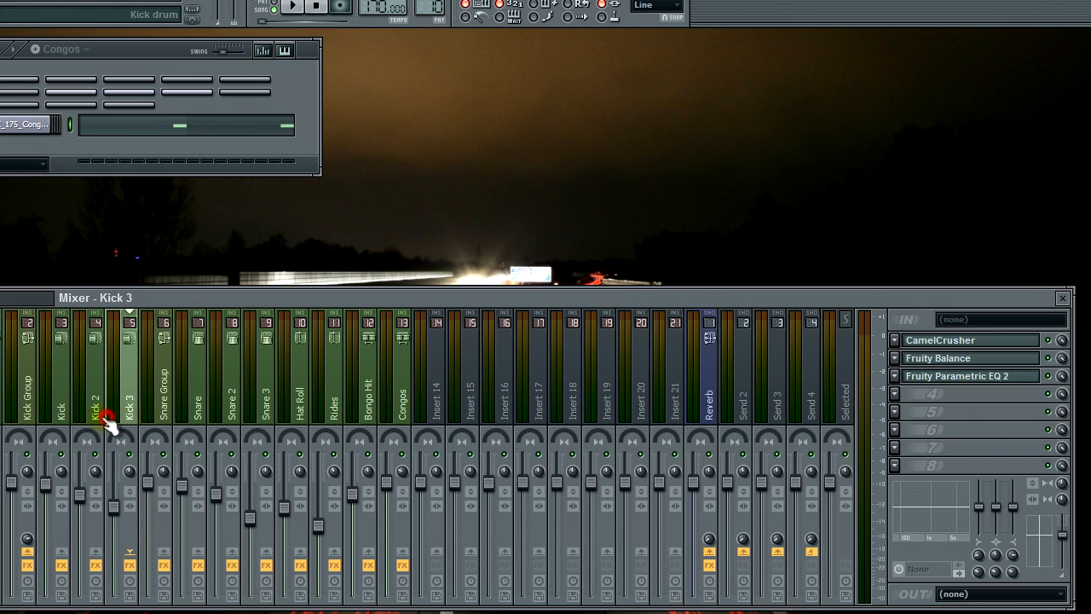
left_click(96, 418)
left_click(66, 418)
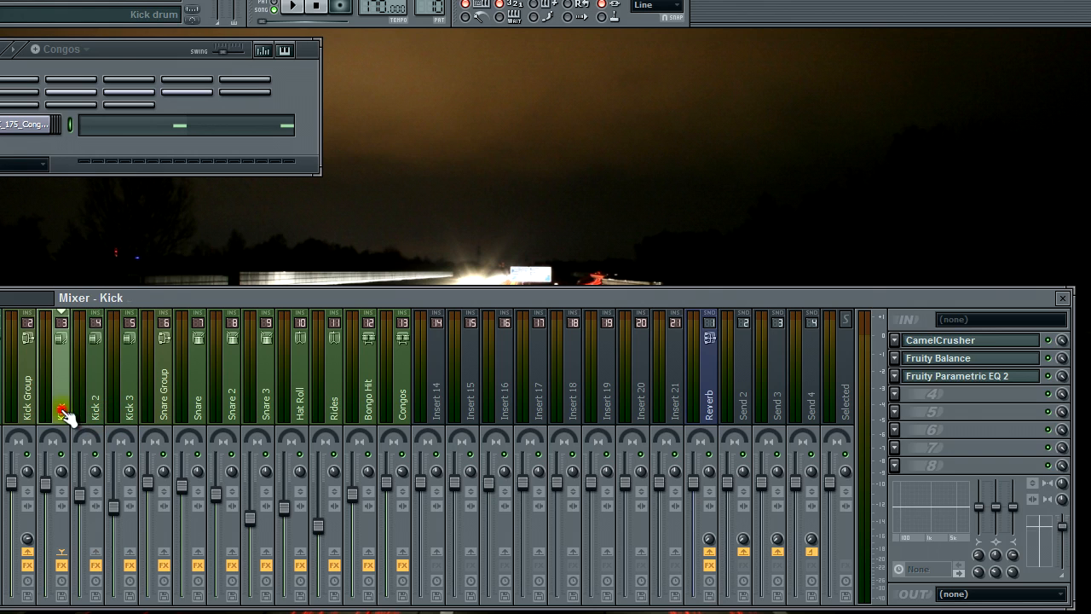
- Examine the effect chains on the Snare, Snare 2 and Snare 3 mixer tracks
left_click(203, 409)
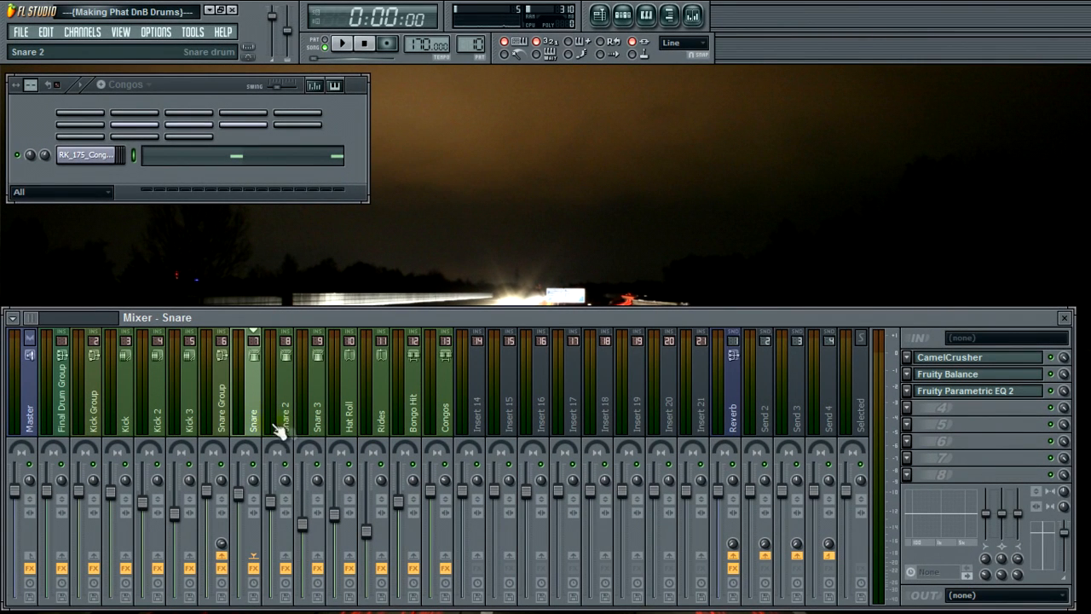
left_click(281, 420)
left_click(316, 419)
left_click(290, 426)
left_click(312, 419)
left_click(289, 421)
left_click(310, 418)
left_click(287, 419)
- Solo the Snare track for a brief listen, restore all tracks, and check Snare 2 and Snare 3
left_click(254, 418)
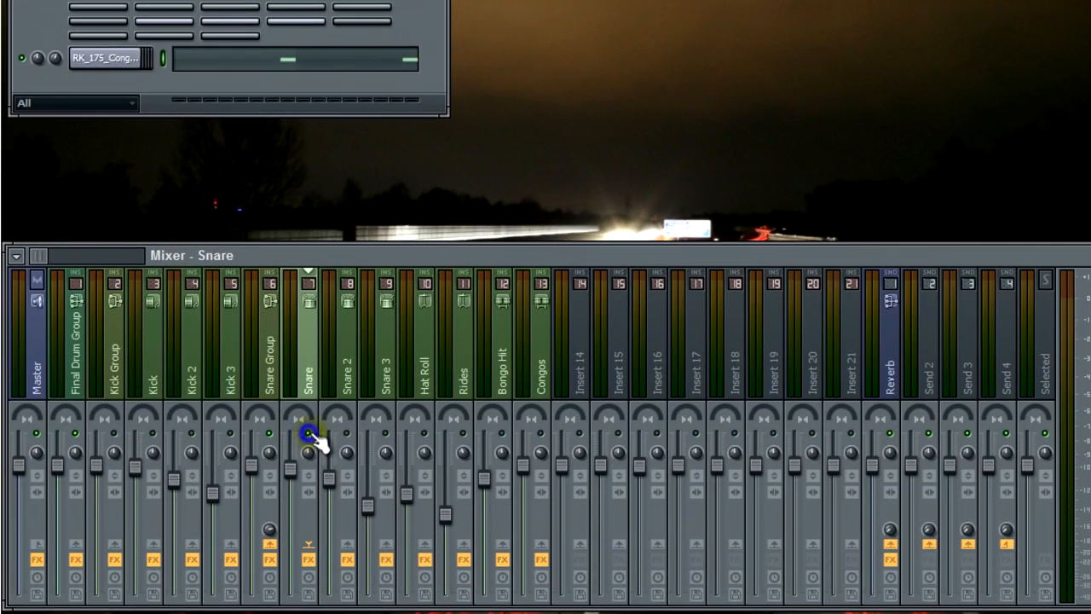
key("space")
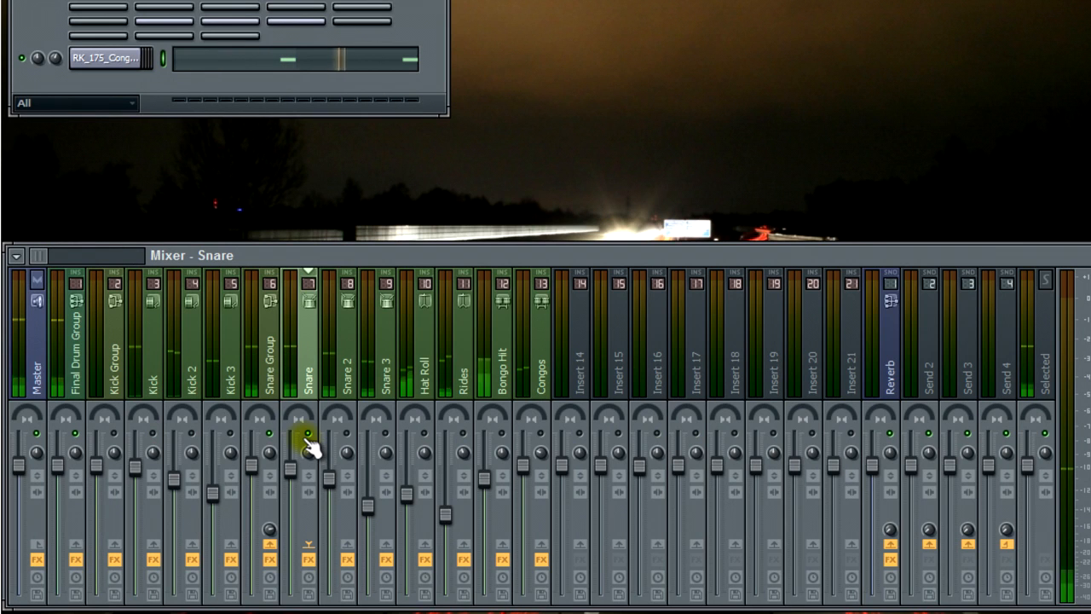
right_click(308, 435)
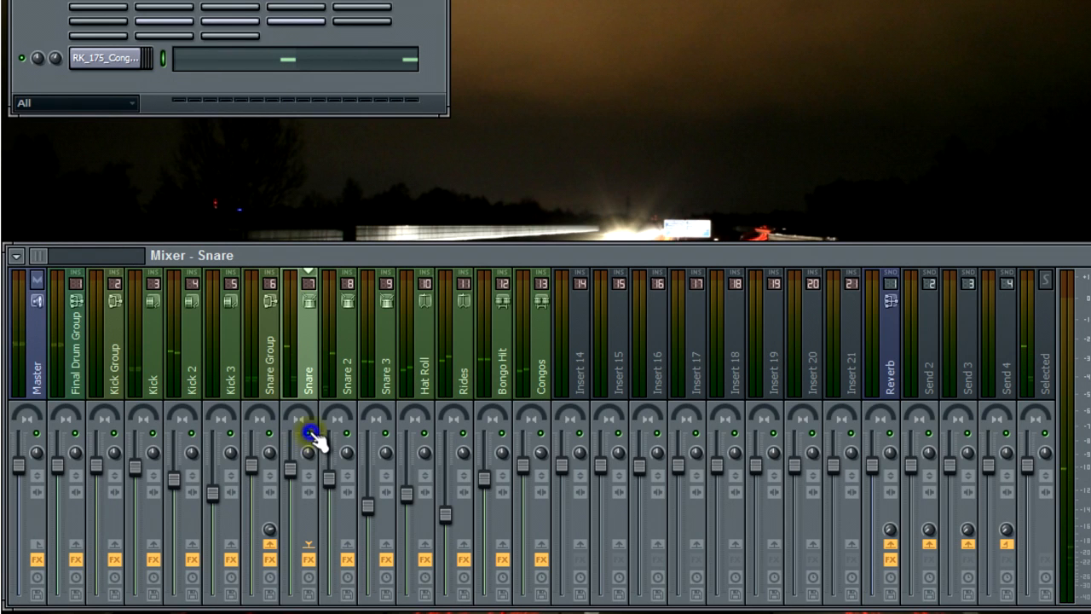
left_click(347, 373)
left_click(385, 382)
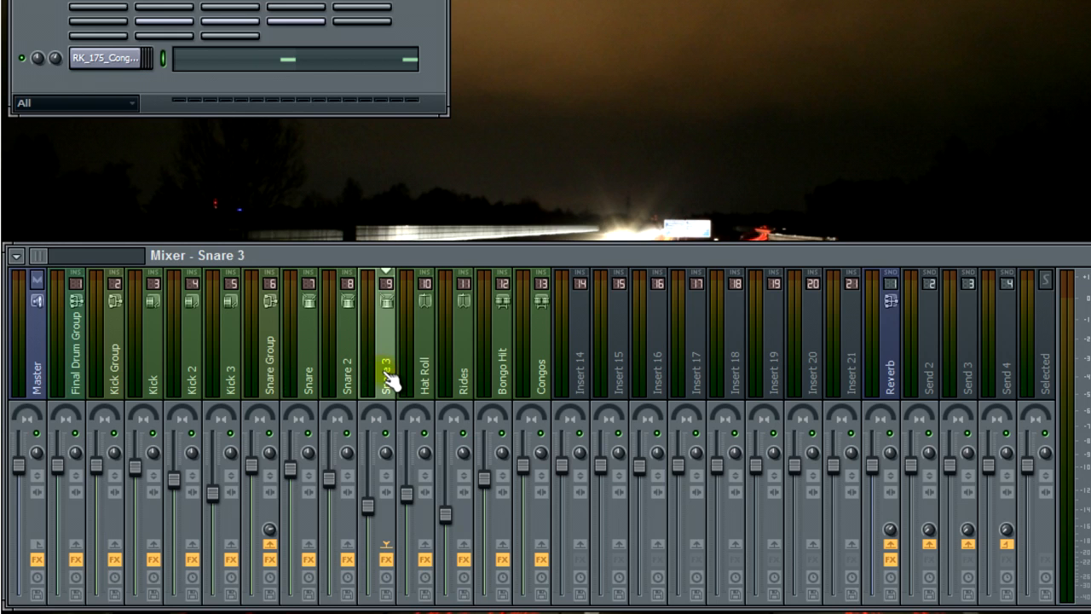
- Solo the Rides track and raise its send level to the Reverb track while the beat plays
left_click(435, 386)
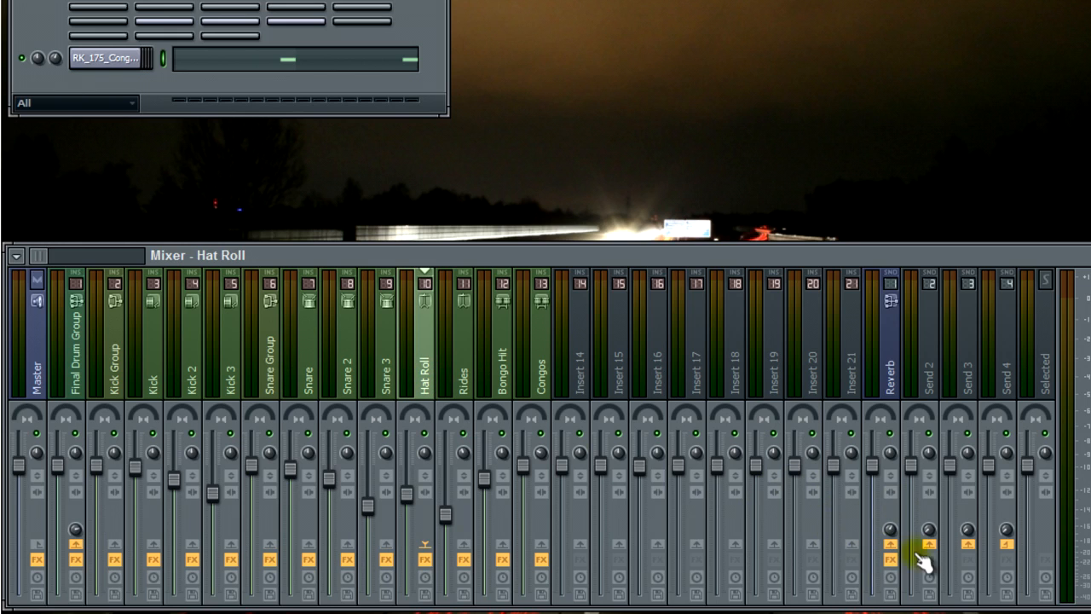
left_click(474, 404)
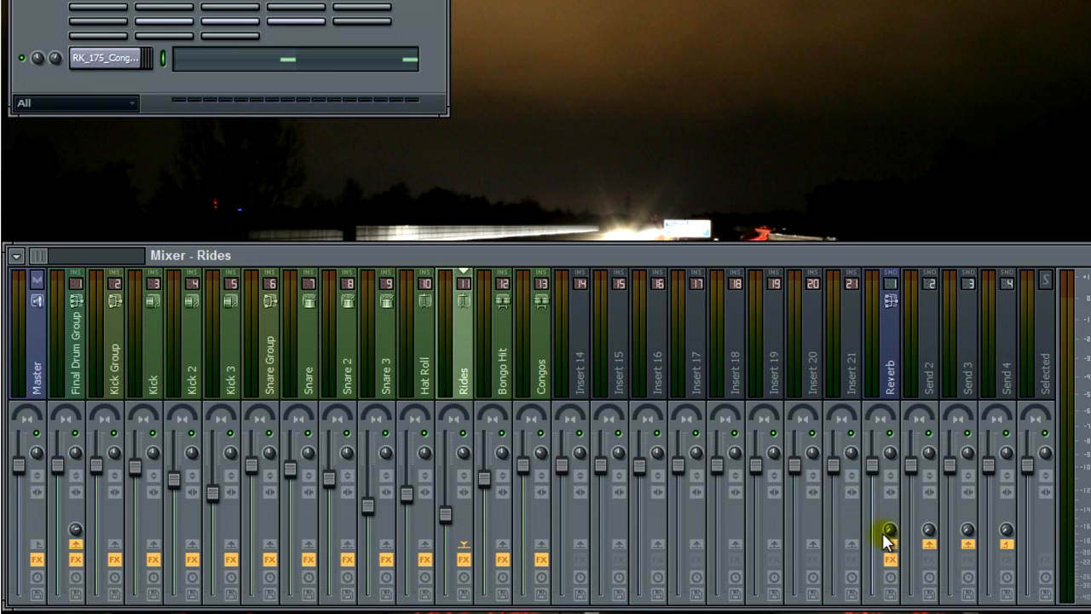
right_click(463, 434)
key("space")
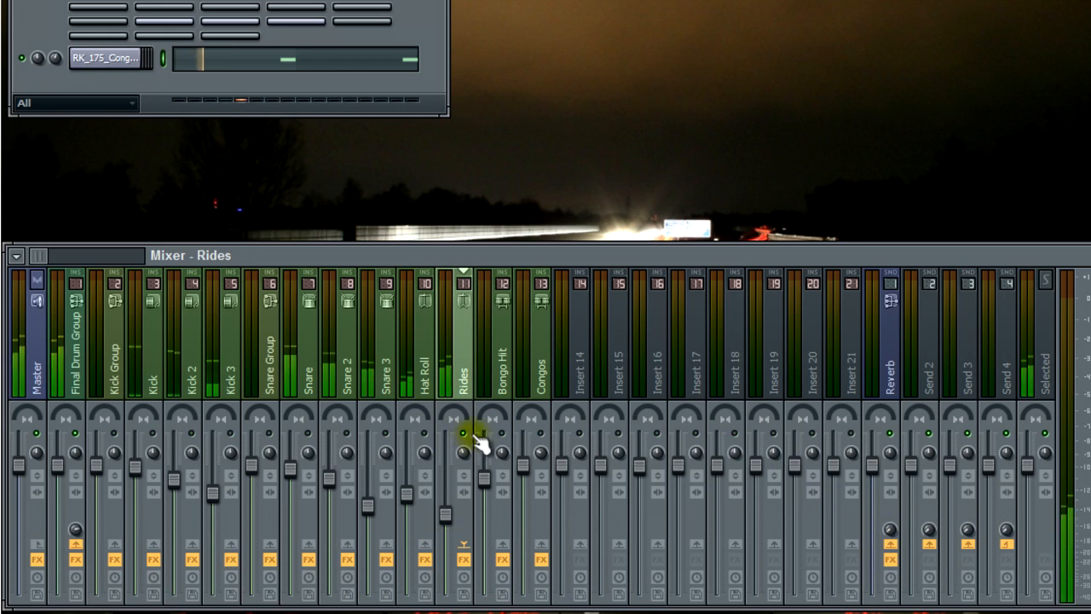
left_click_drag(889, 534, 871, 229)
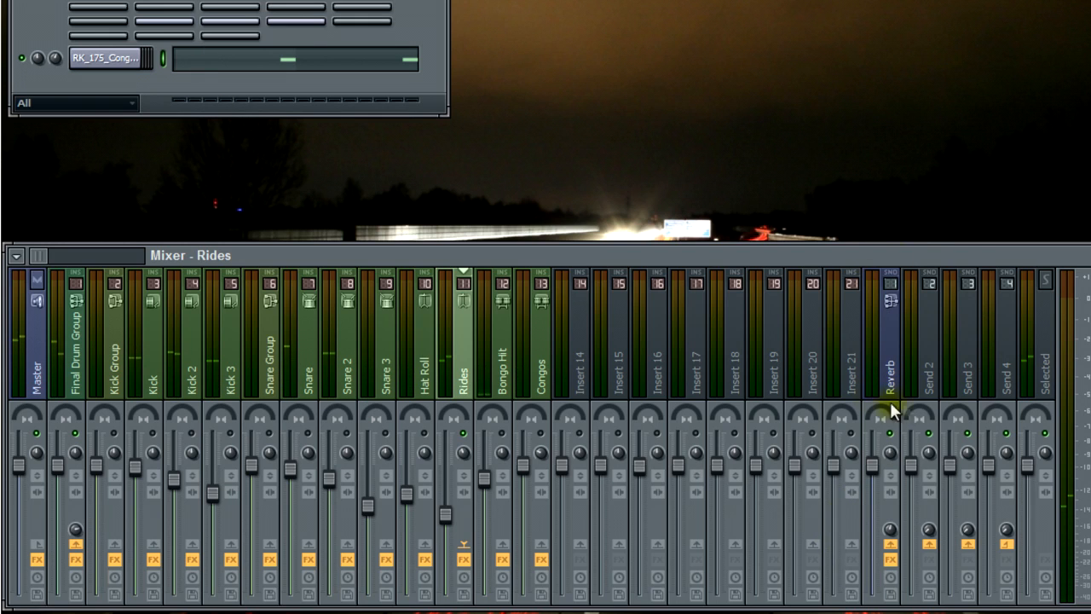
- Raise the Reverb send levels of the Bongo Hit and Congos tracks, listening to each in solo
left_click(499, 399)
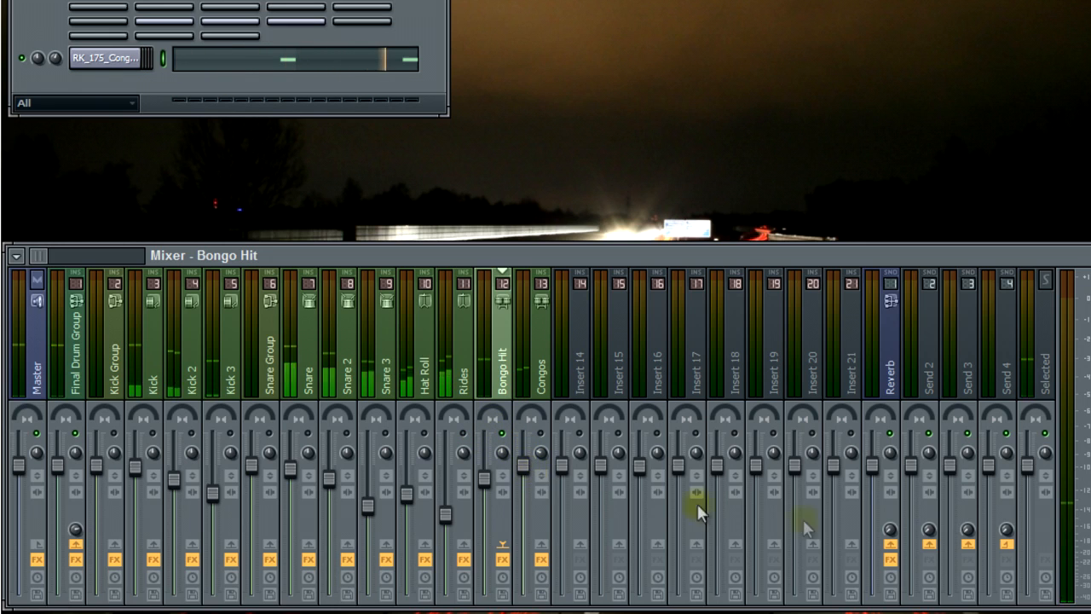
left_click_drag(892, 531, 909, 380)
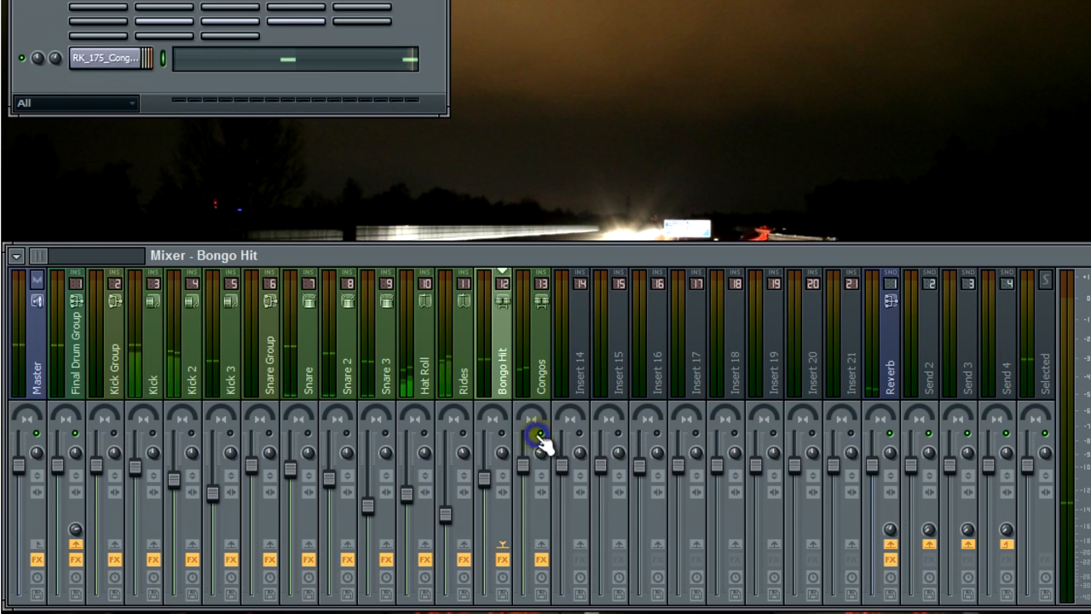
left_click(537, 388)
left_click_drag(890, 531, 886, 384)
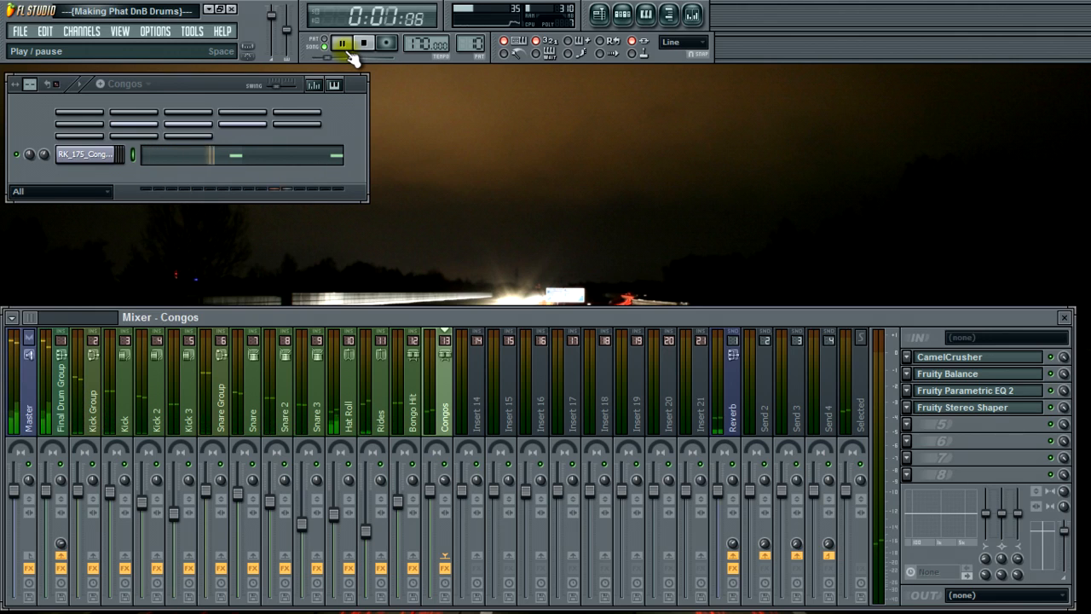
- Set the Bongo Hit track's volume fader to about -1.1 dB
left_click(398, 499)
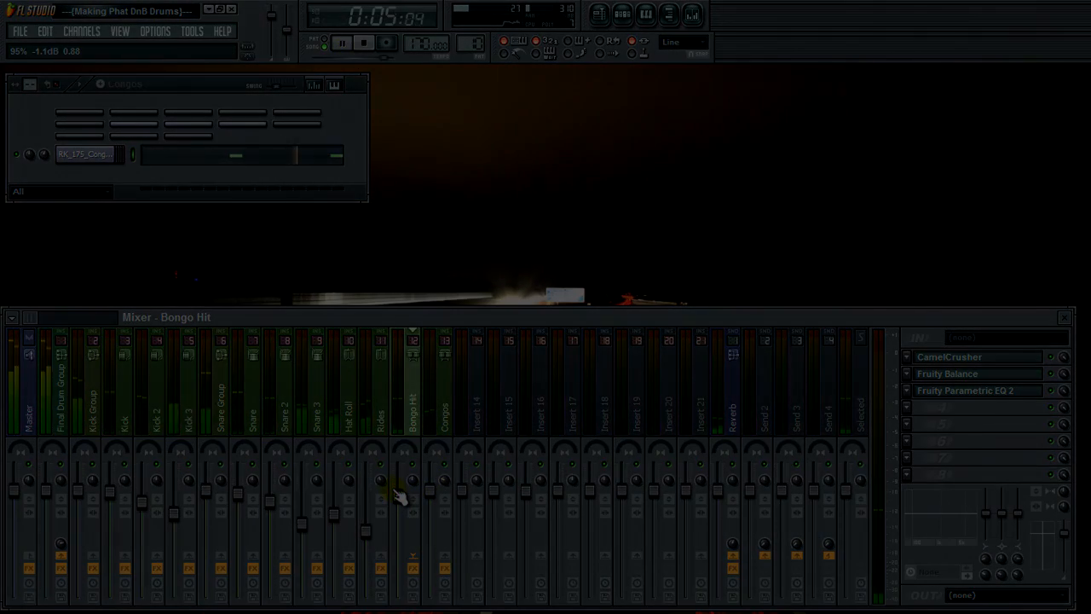